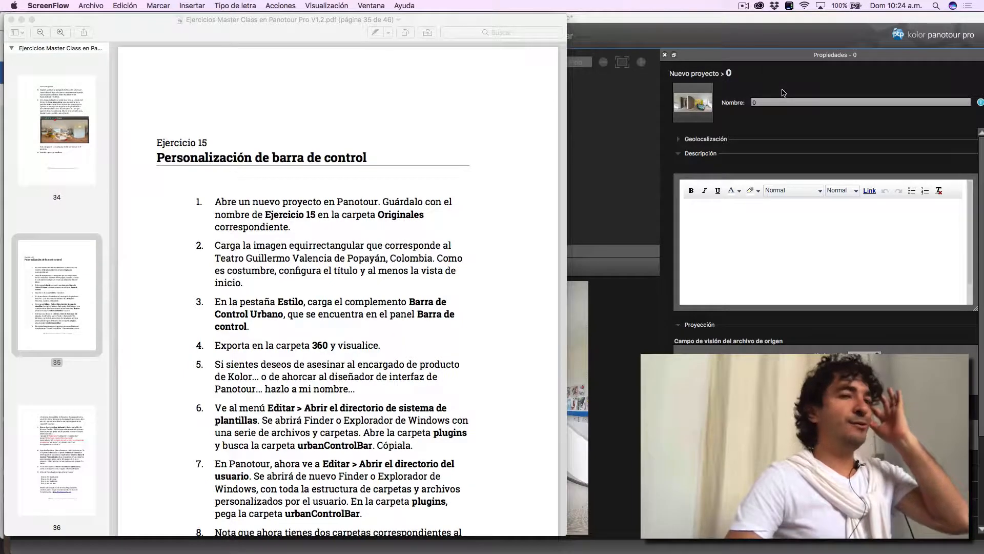
- Create a new empty project in Panotour Pro, discarding the changes in the open one
left_click(681, 21)
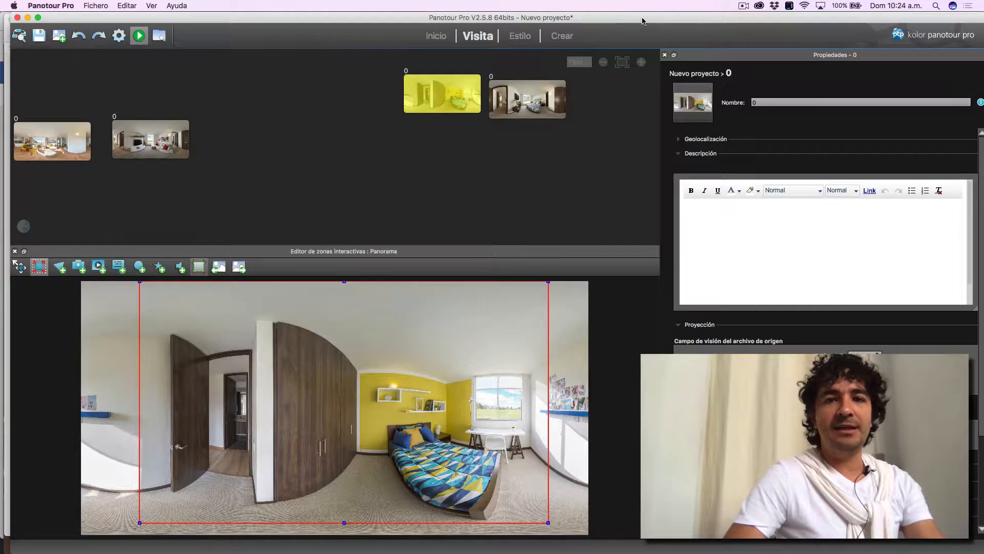
left_click(444, 37)
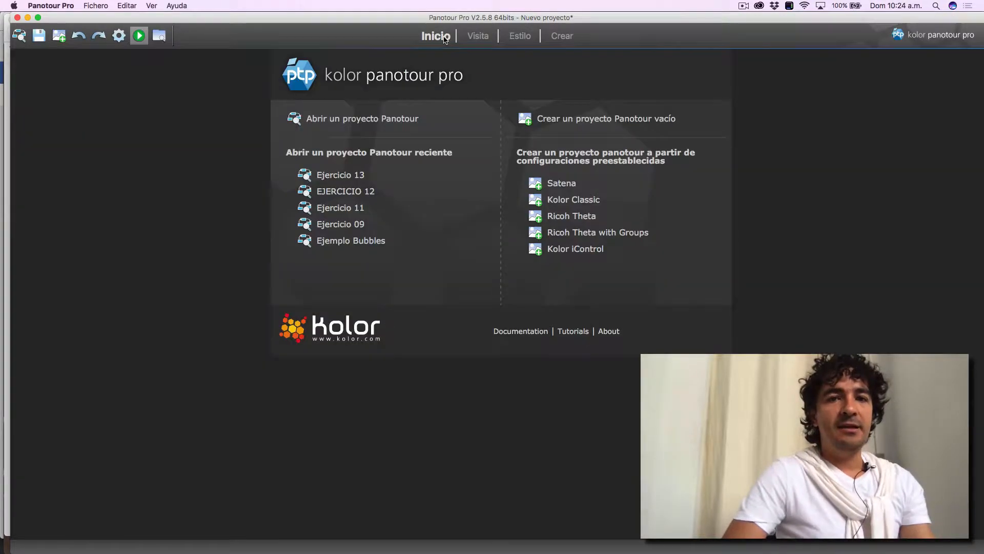
left_click(579, 127)
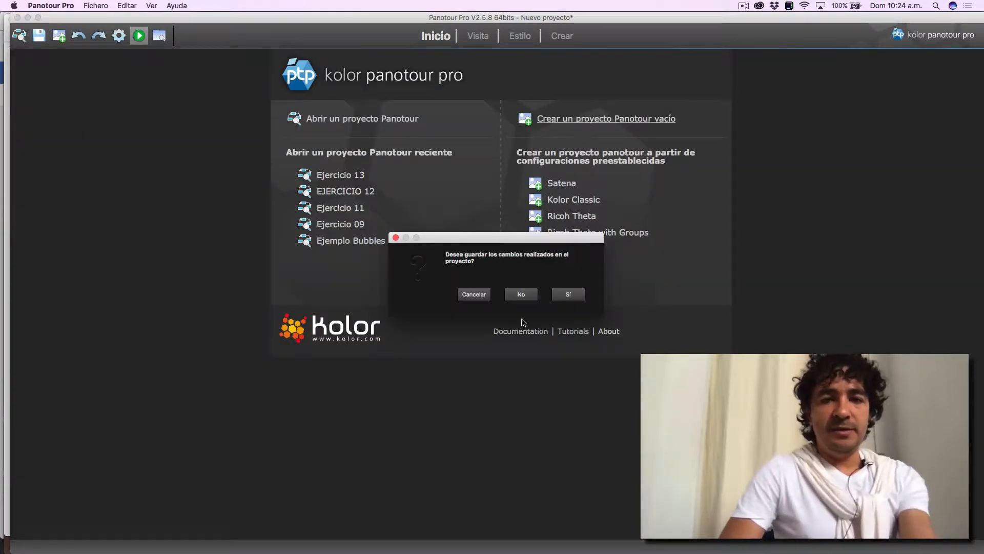
left_click(521, 294)
- Switch to Finder, find Teatro.jpg in the Equirectangulares folder of Ejercicio 15, and preview the image
key("super+Tab")
key("super+Tab")
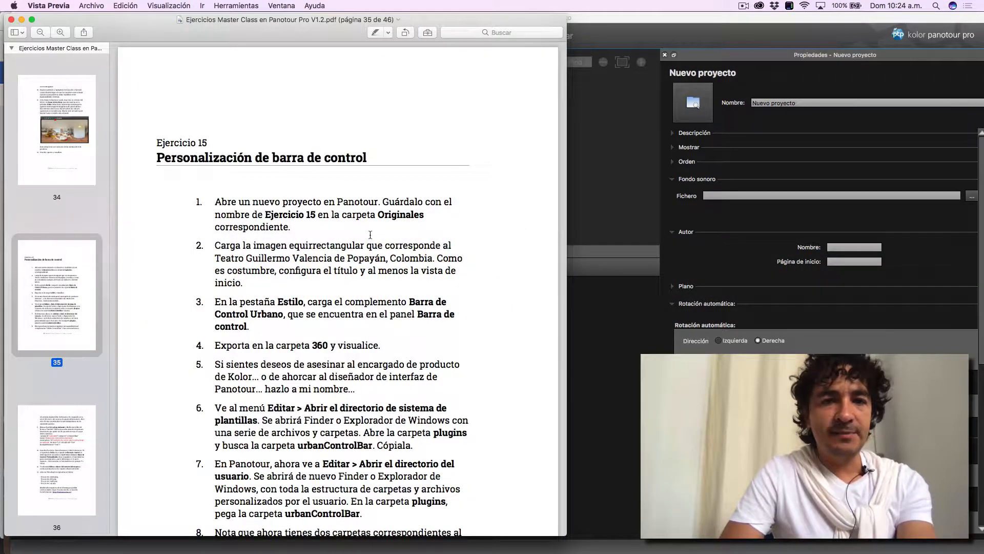
key("super+Tab")
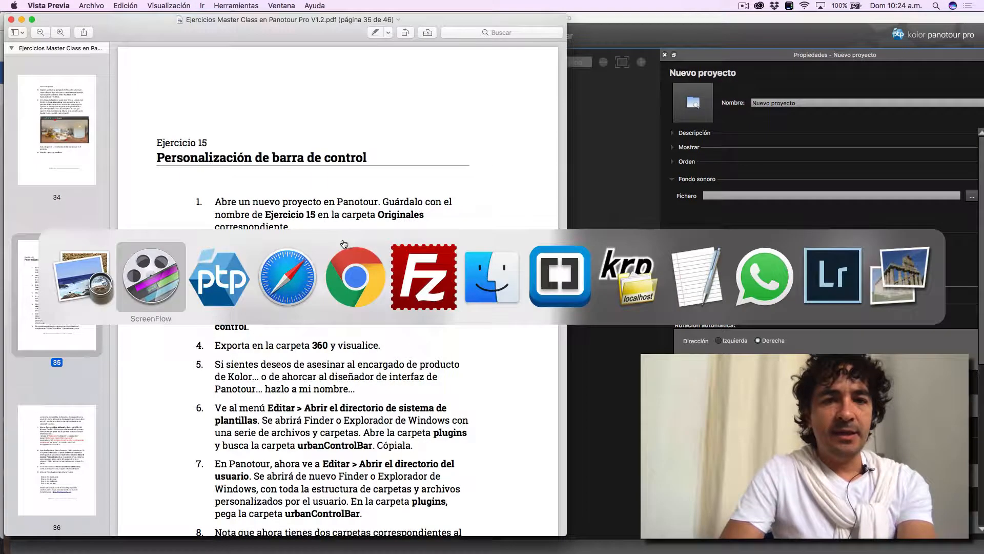
left_click(493, 278)
left_click(325, 290)
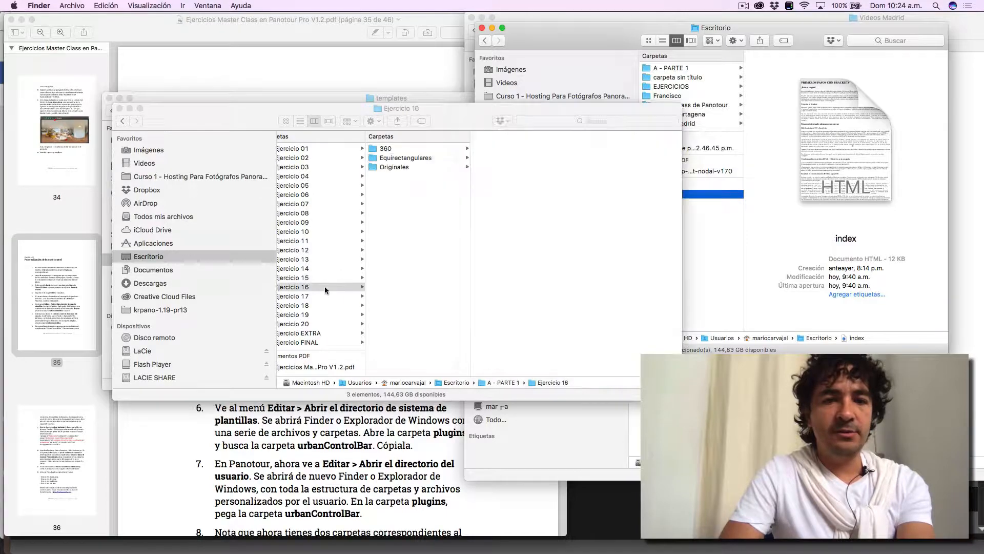
left_click(332, 277)
left_click(427, 158)
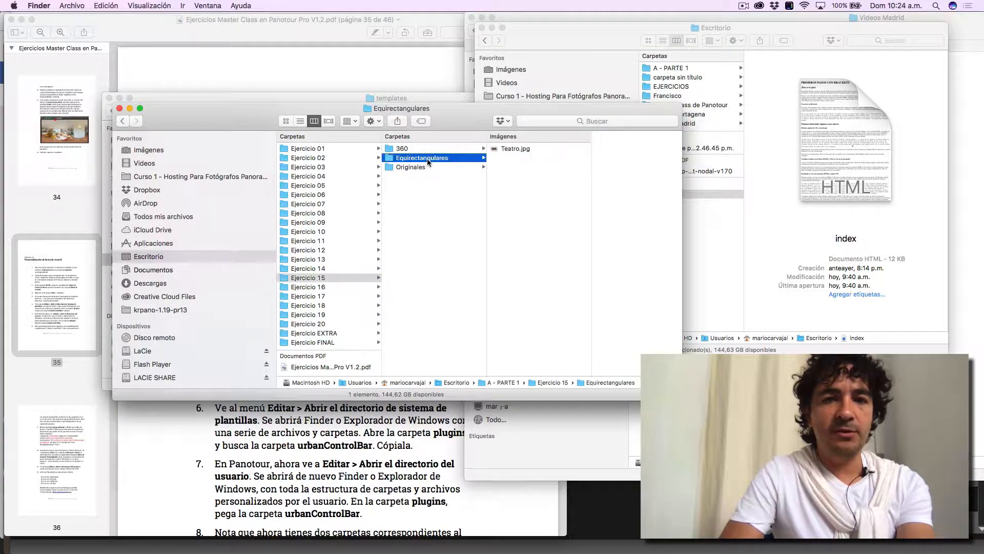
left_click(515, 149)
key("space")
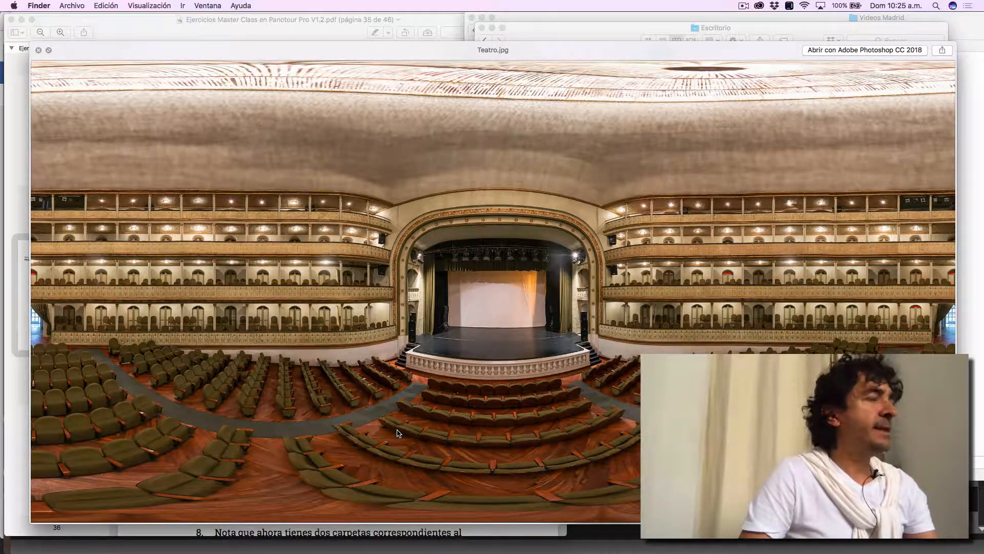
key("space")
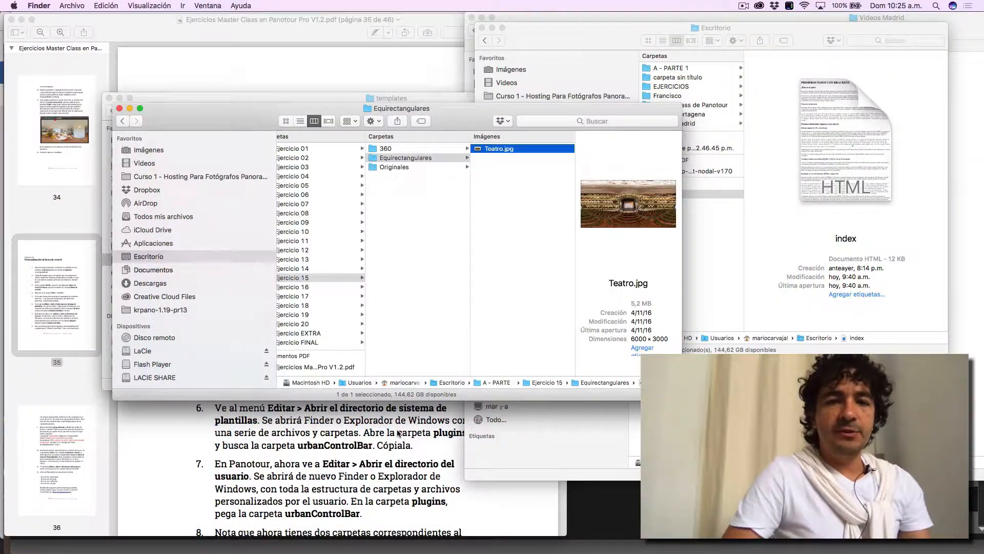
- Add Teatro.jpg from Finder to the empty Panotour Pro project and select the loaded panorama
key("super+Tab")
key("super+Tab")
key("super+Tab")
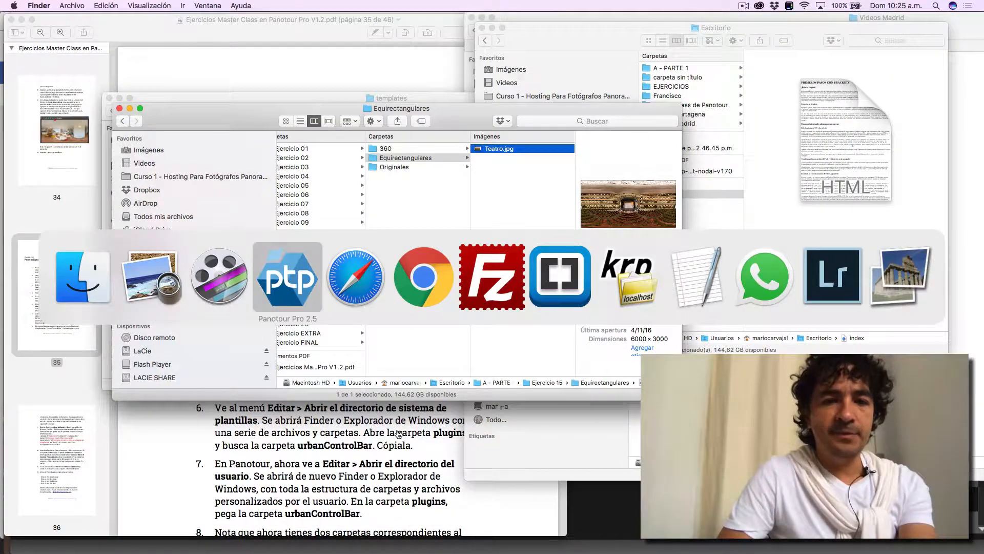
key("super+Tab")
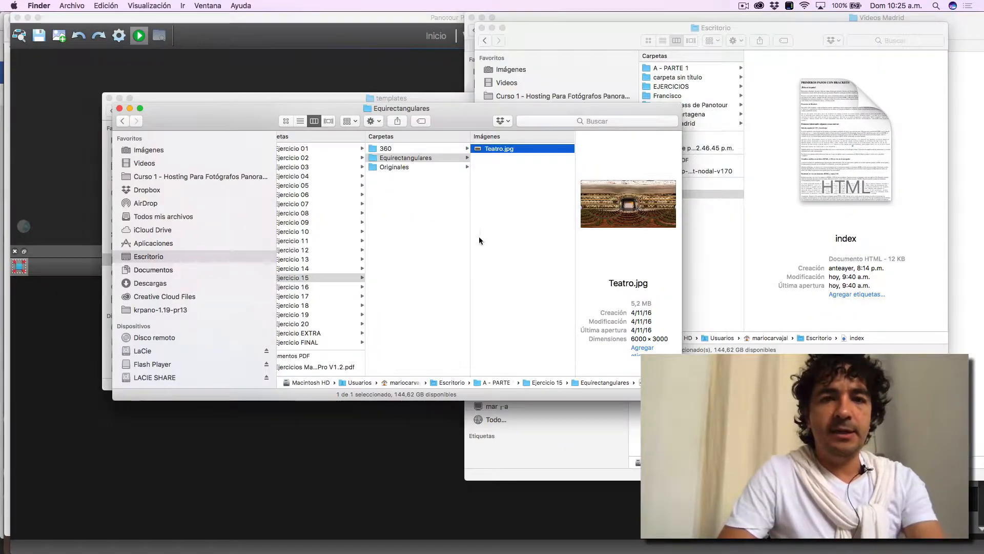
left_click_drag(501, 149, 361, 77)
left_click(365, 21)
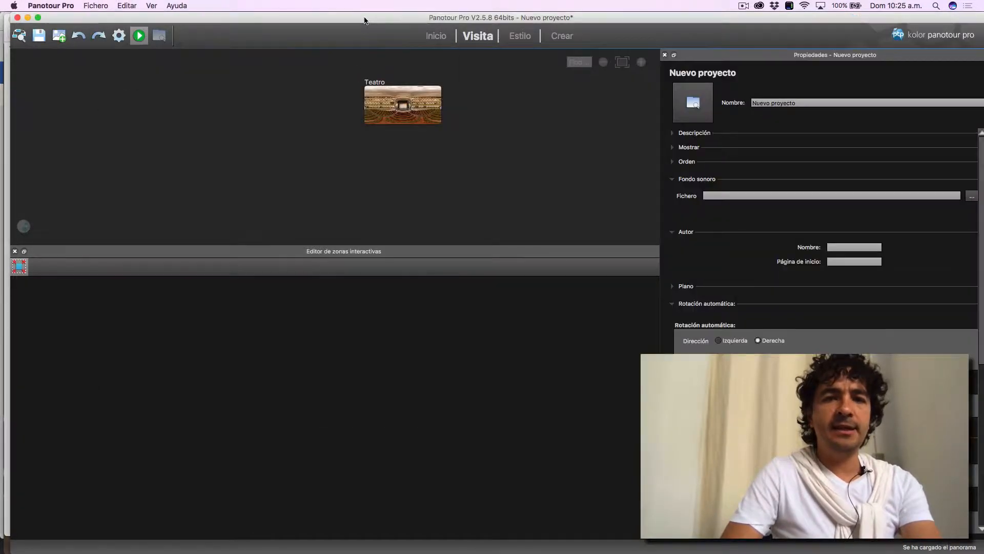
left_click(403, 105)
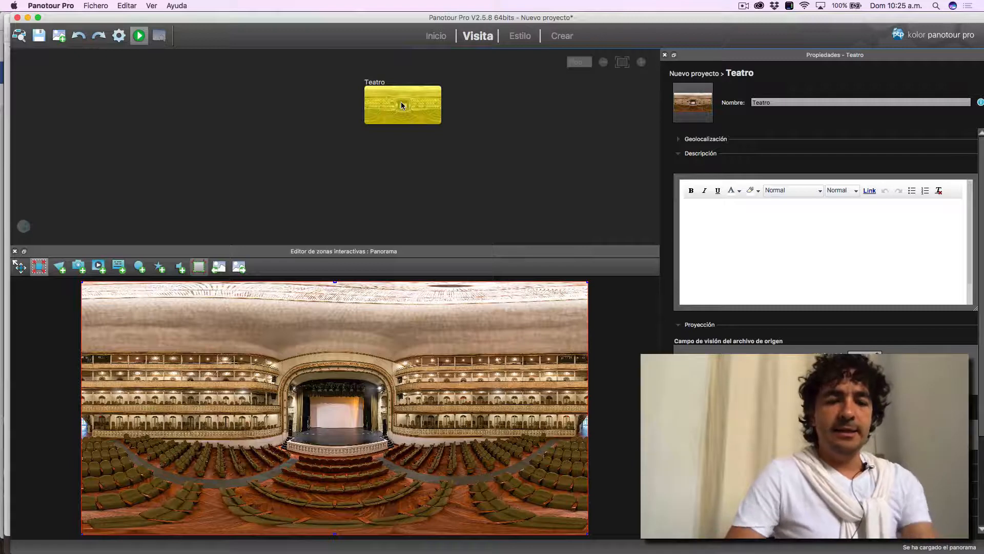
- Check the exercise instructions in the PDF and add the Barra de Conrol Urbano control bar plugin to the project's style
key("super+Tab")
key("super+Tab")
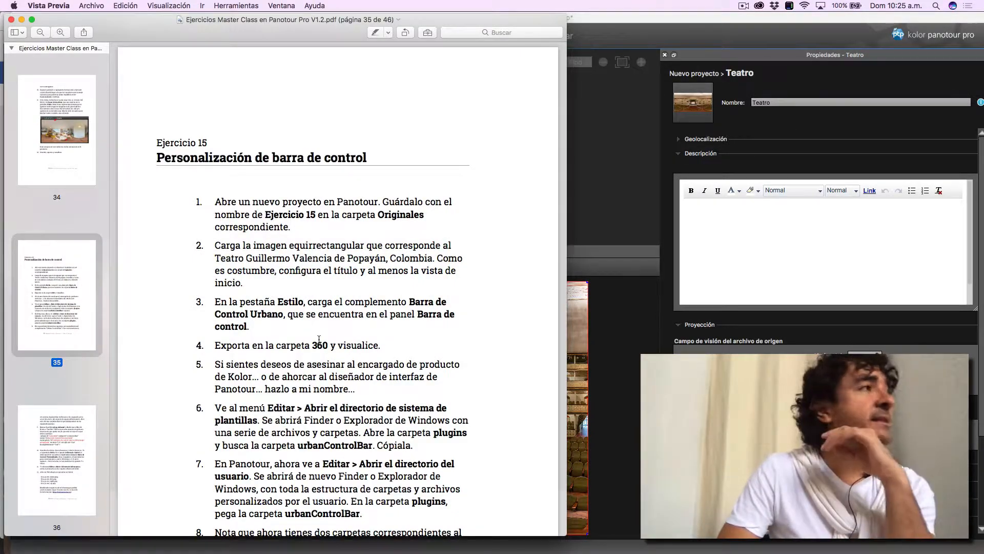
left_click(615, 28)
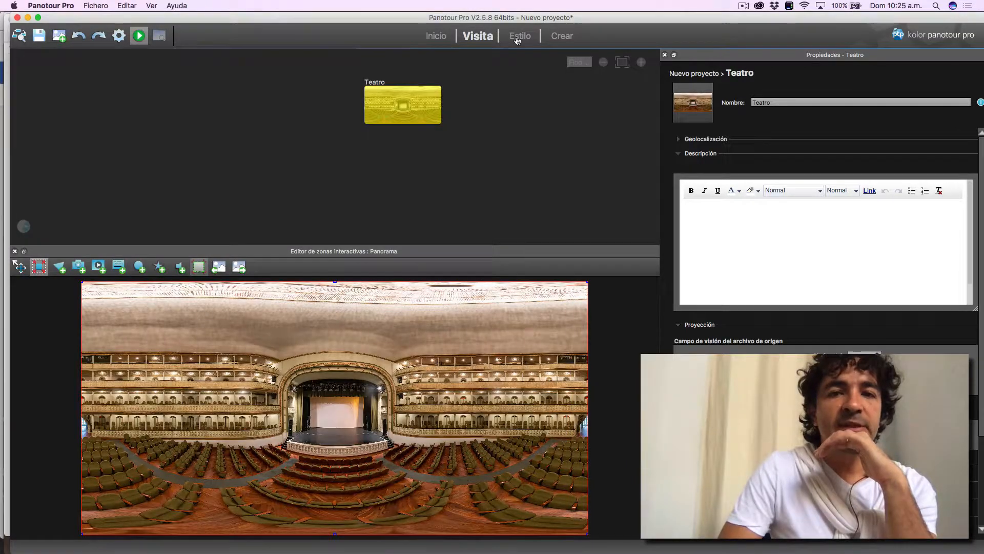
left_click(518, 38)
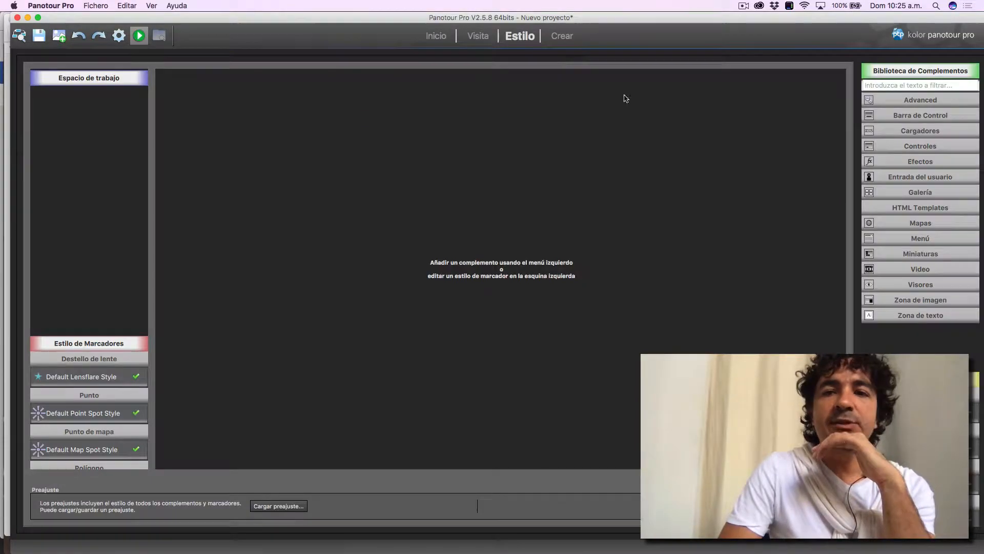
left_click(908, 116)
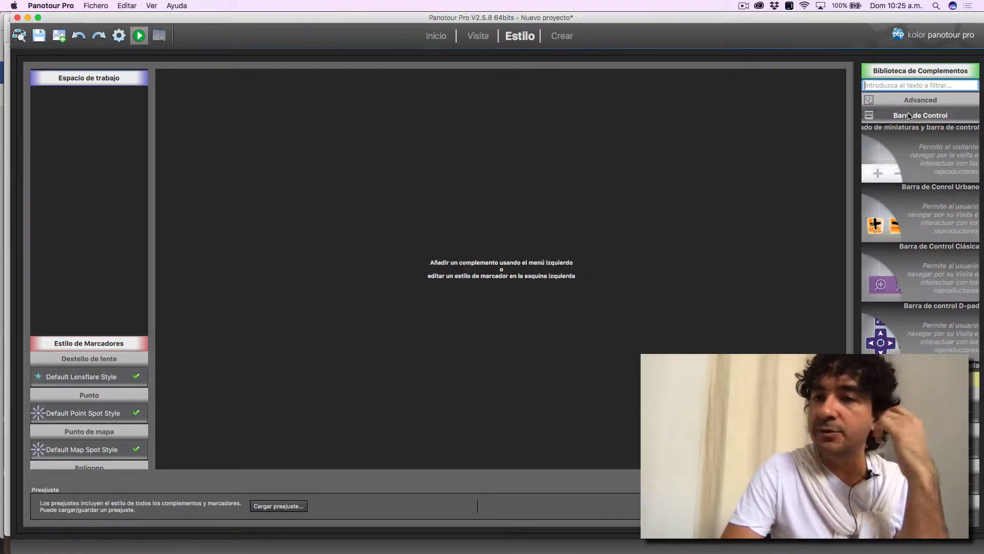
double_click(897, 221)
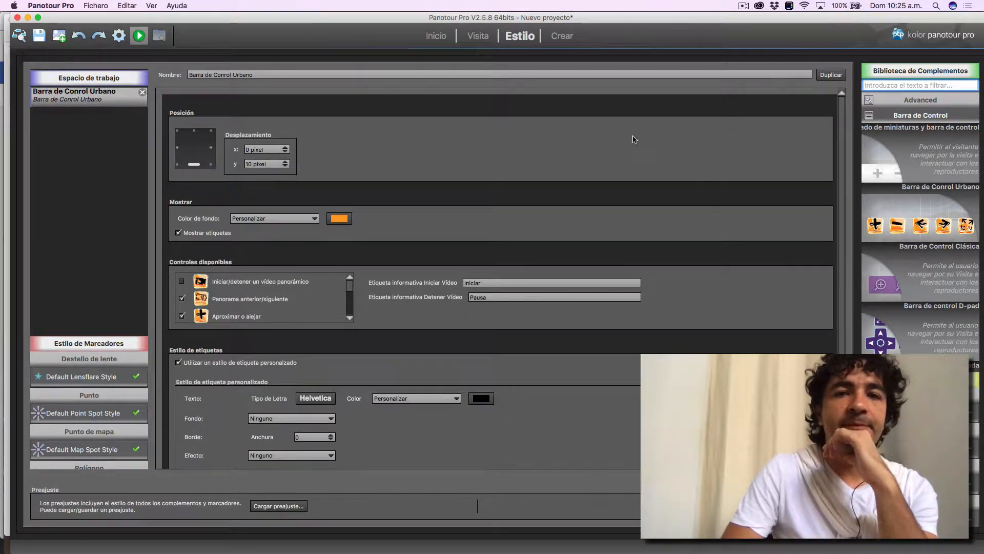
- Set the tour's output folder to the 360 folder of Ejercicio 15 inside A - PARTE 1
left_click(565, 37)
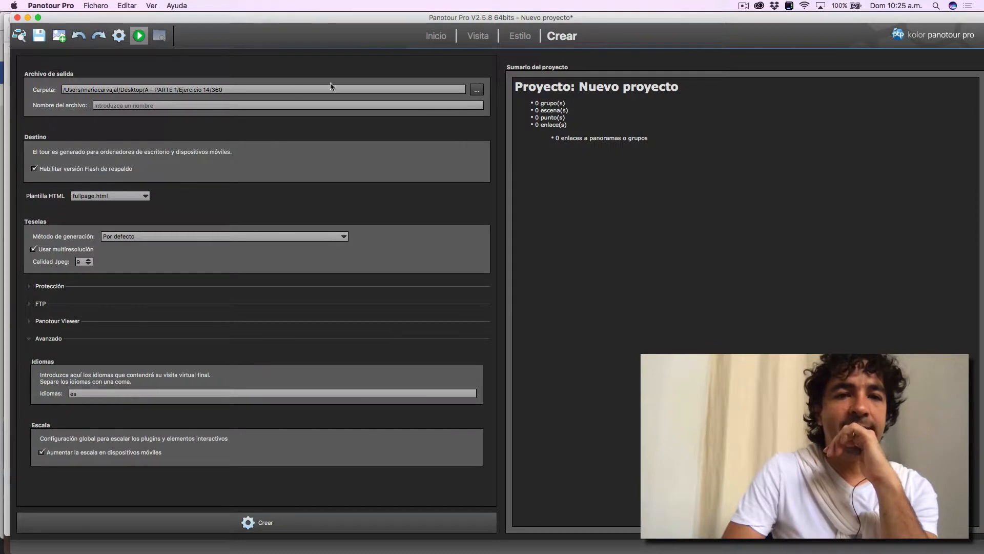
left_click(477, 89)
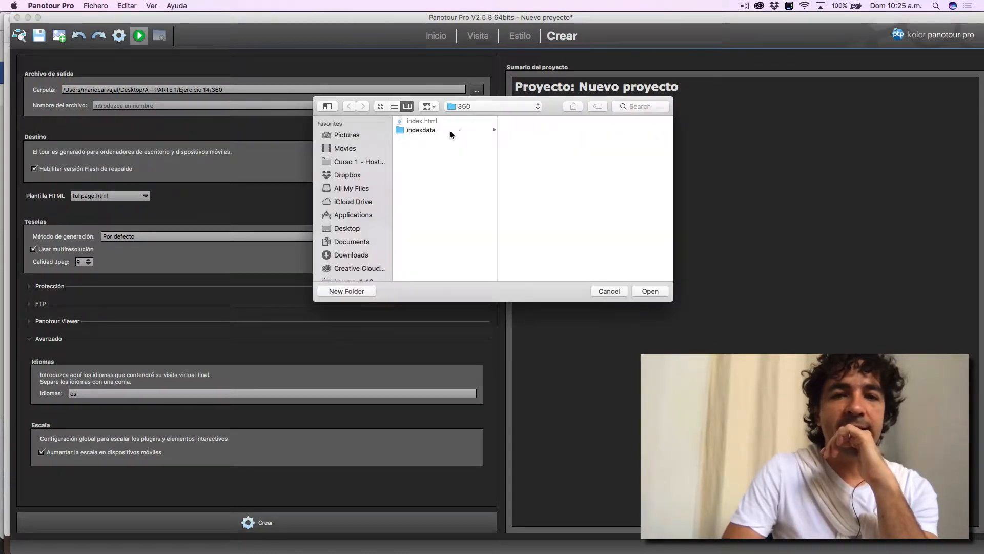
left_click(472, 106)
left_click(472, 126)
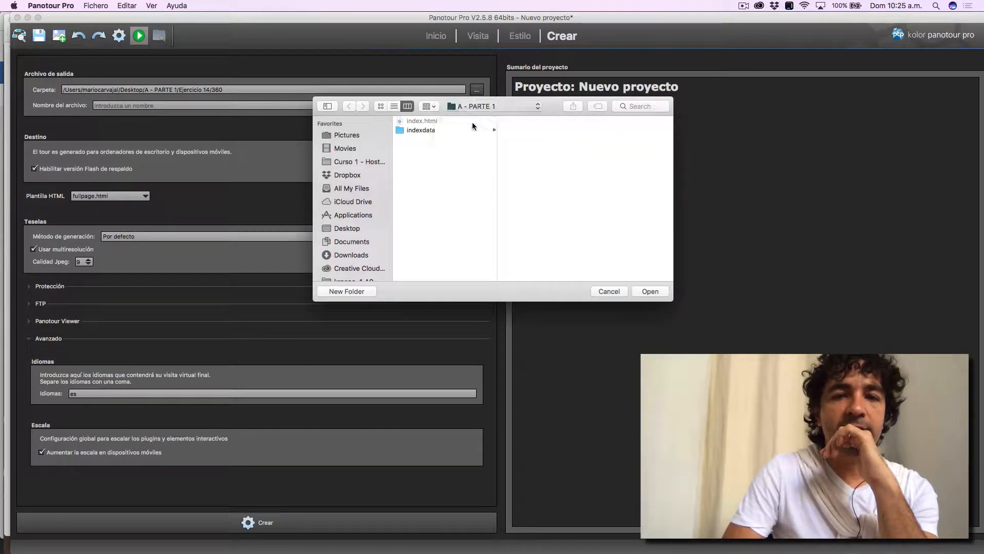
scroll(546, 216, "down", 3)
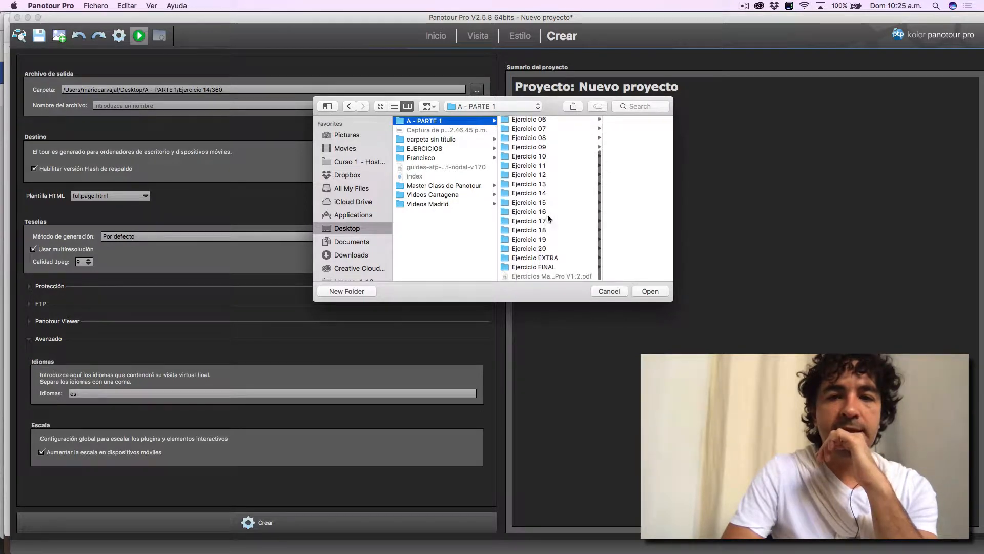
left_click(548, 204)
left_click(592, 122)
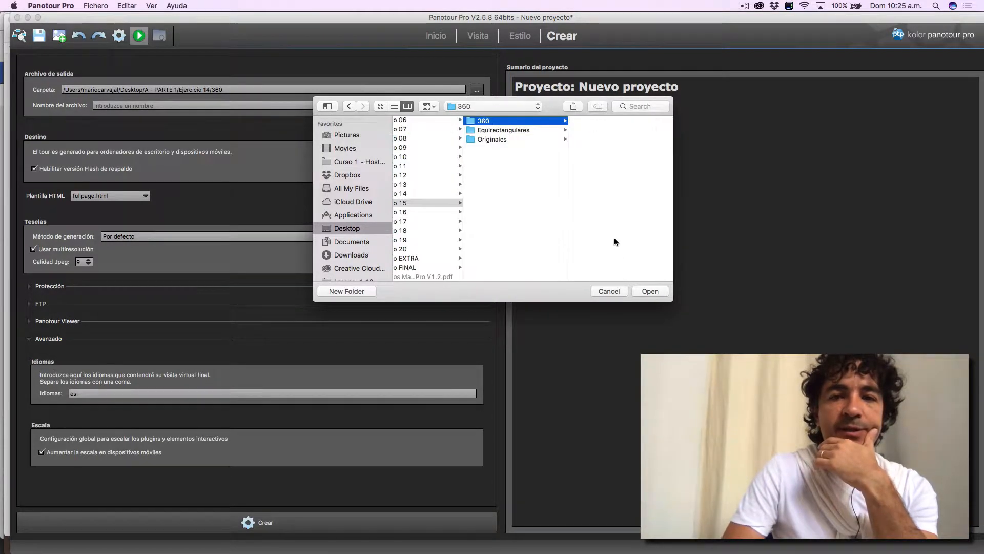
left_click(639, 291)
- Name the output file index and build the virtual tour
left_click(206, 106)
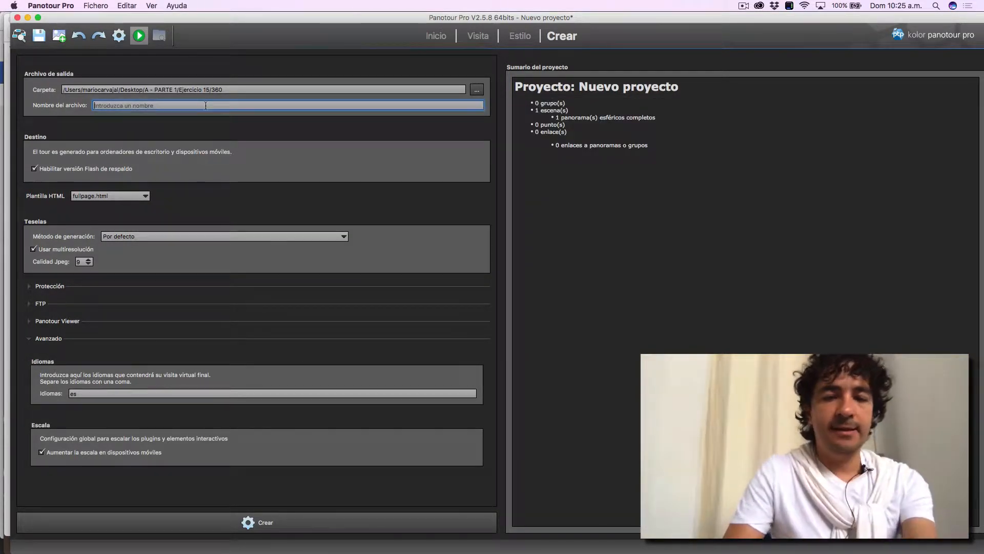
type("index")
left_click(120, 36)
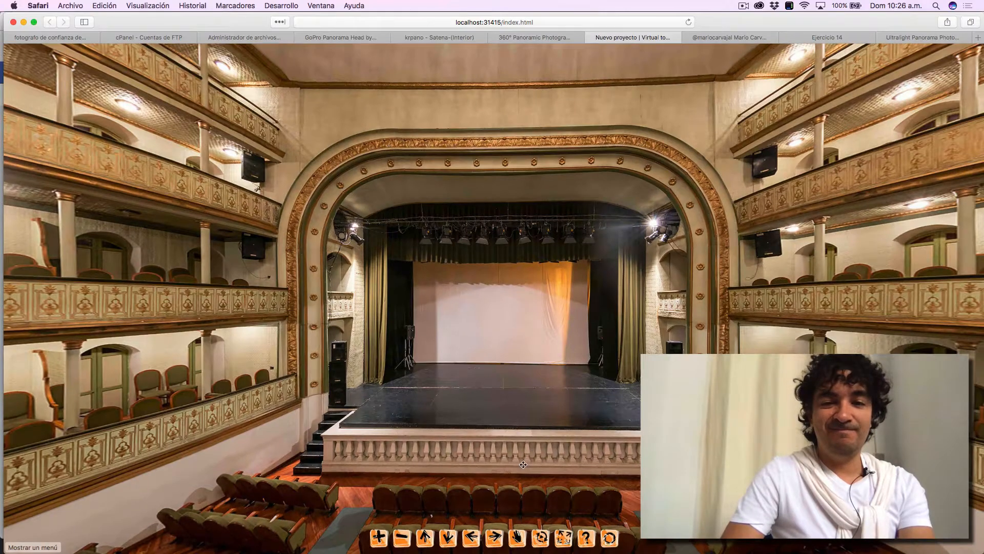
- Examine the exported theatre tour and its control bar in Safari, looking around in all directions, and return to Panotour Pro
mouse_move(544, 461)
left_mouse_down()
mouse_move(496, 467)
mouse_move(547, 449)
mouse_move(536, 450)
left_mouse_up()
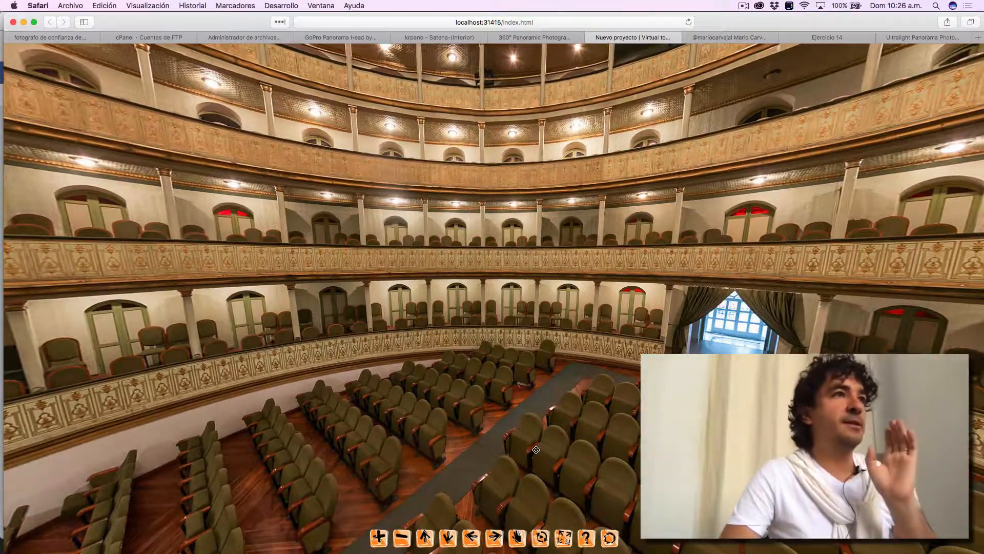
key("super+Tab")
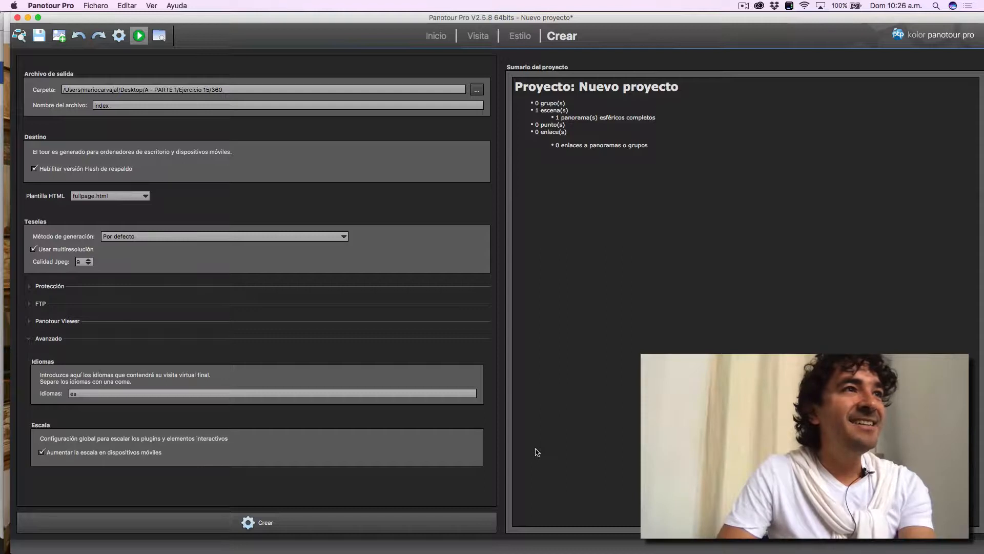
key("super+Tab")
key("Left")
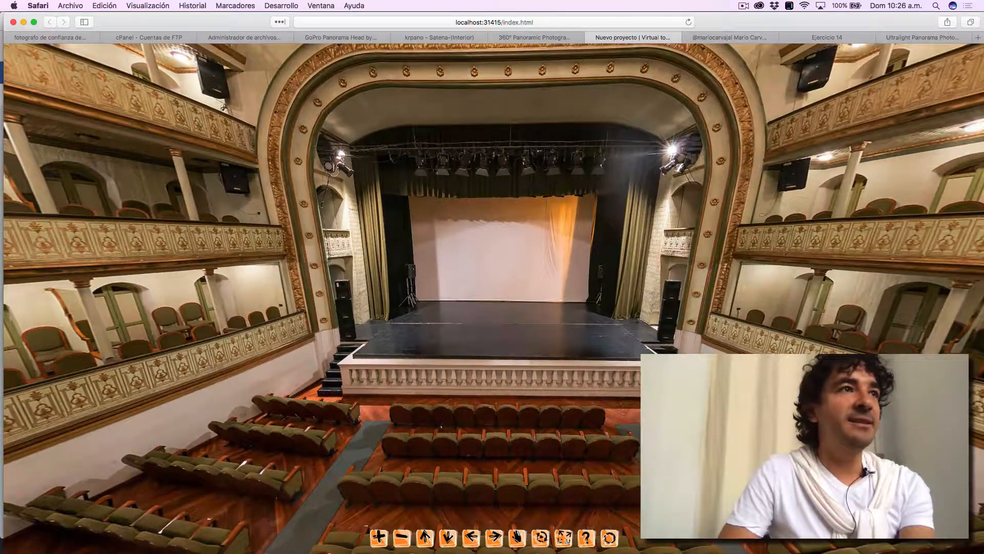
key("Down")
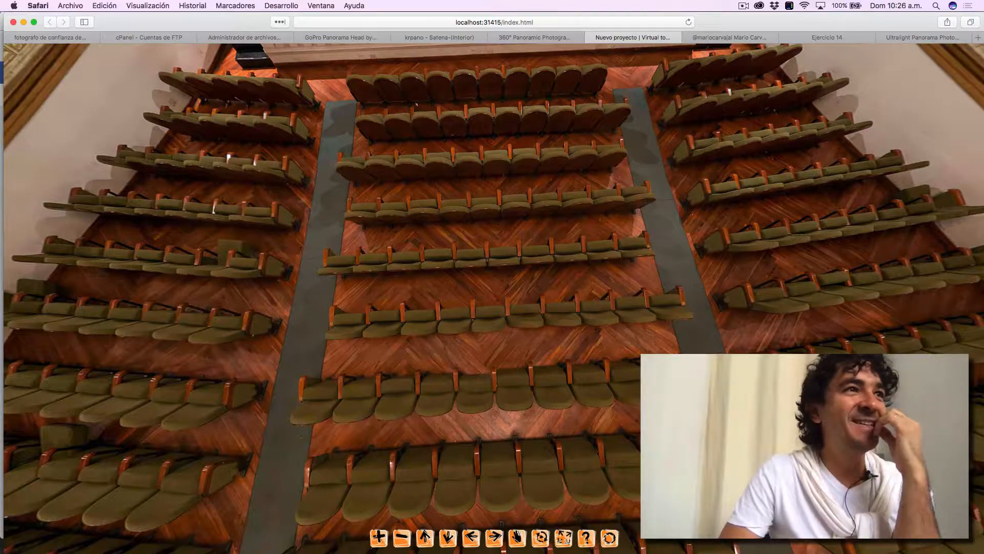
key("Up")
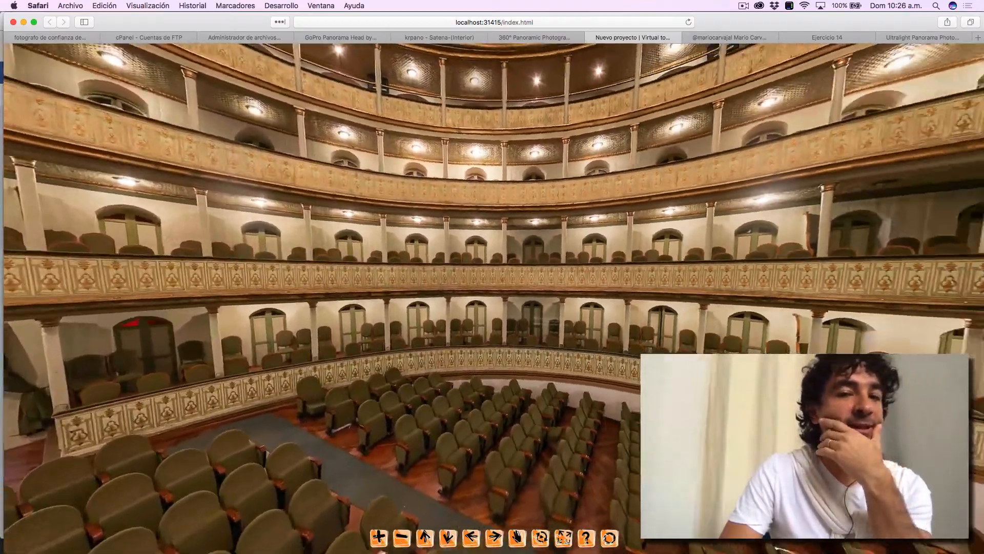
key("Right")
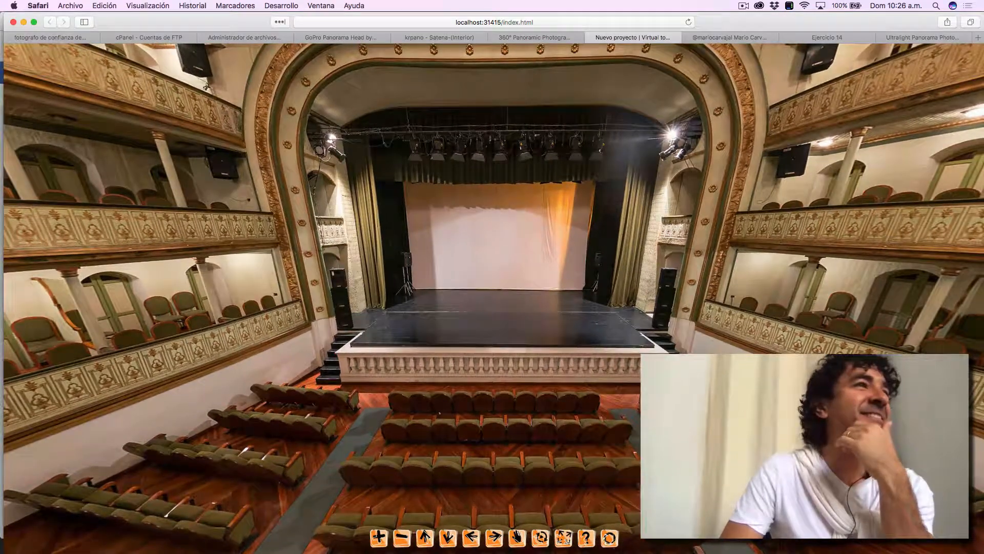
key("Down")
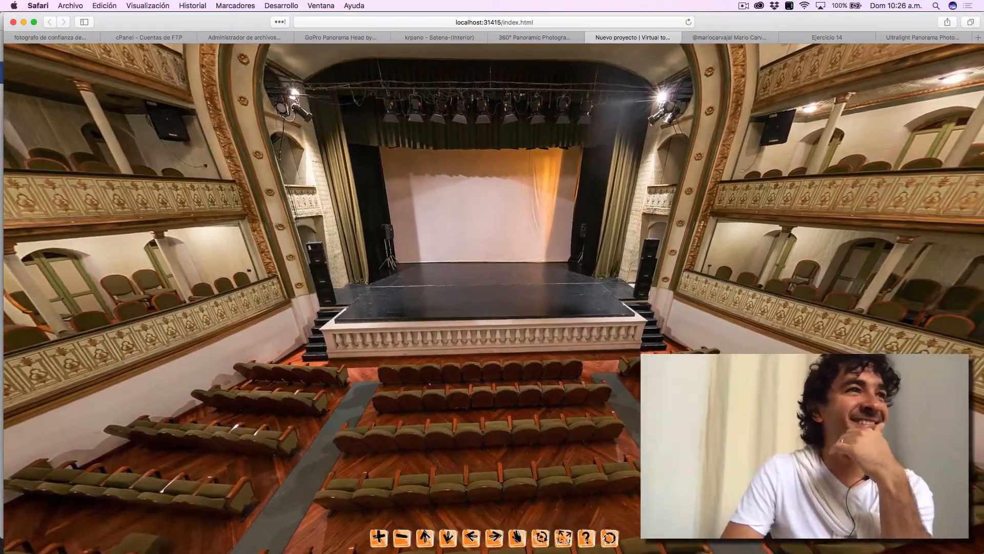
key("Left")
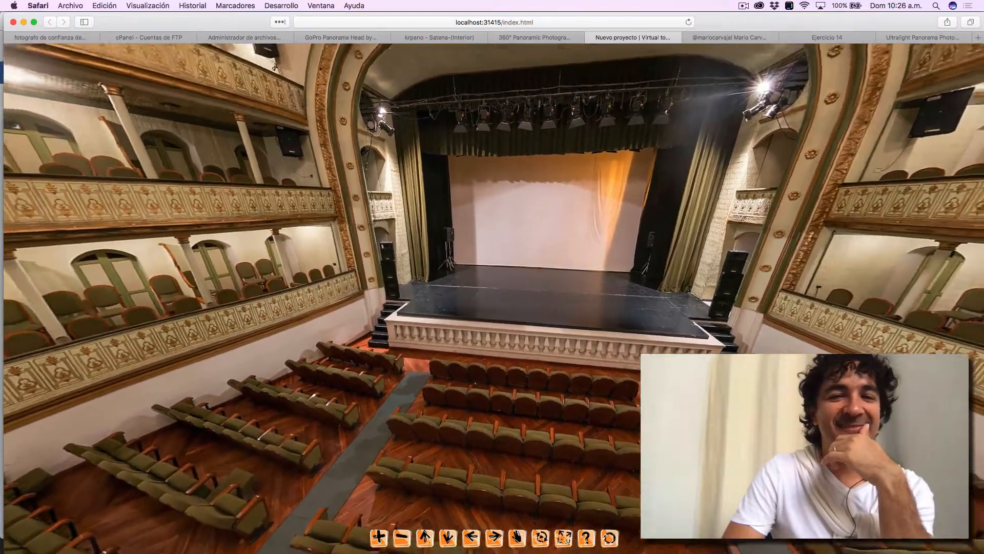
key("Up")
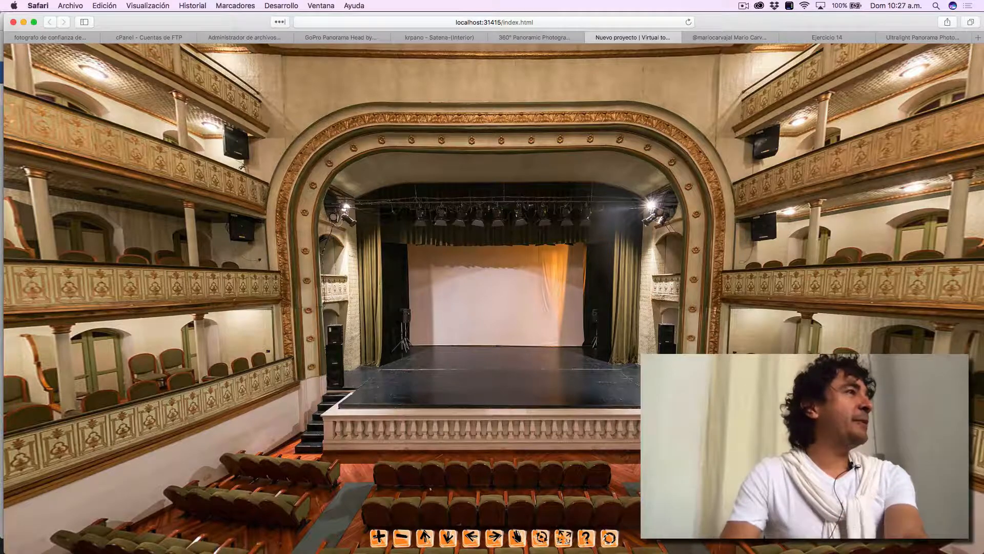
key("super+Tab")
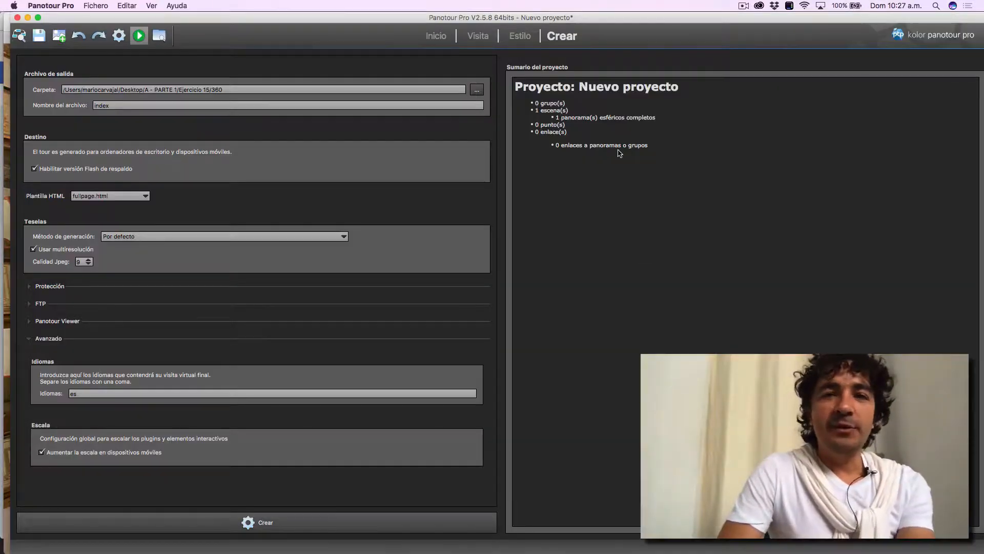
- Replace the Barra de Conrol Urbano in the style with the Acoplado de miniaturas y barra de control plugin and preview the tour in Safari
left_click(519, 35)
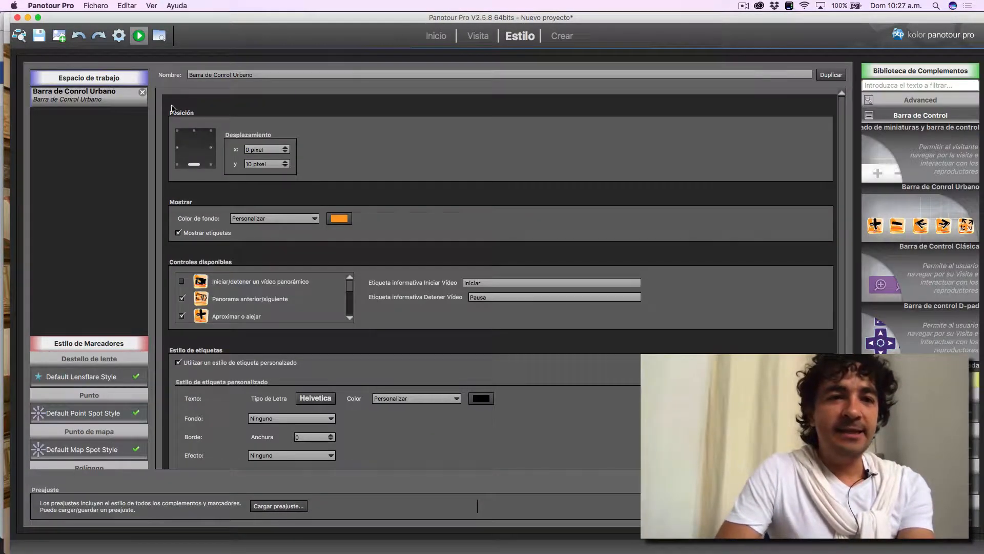
left_click(142, 92)
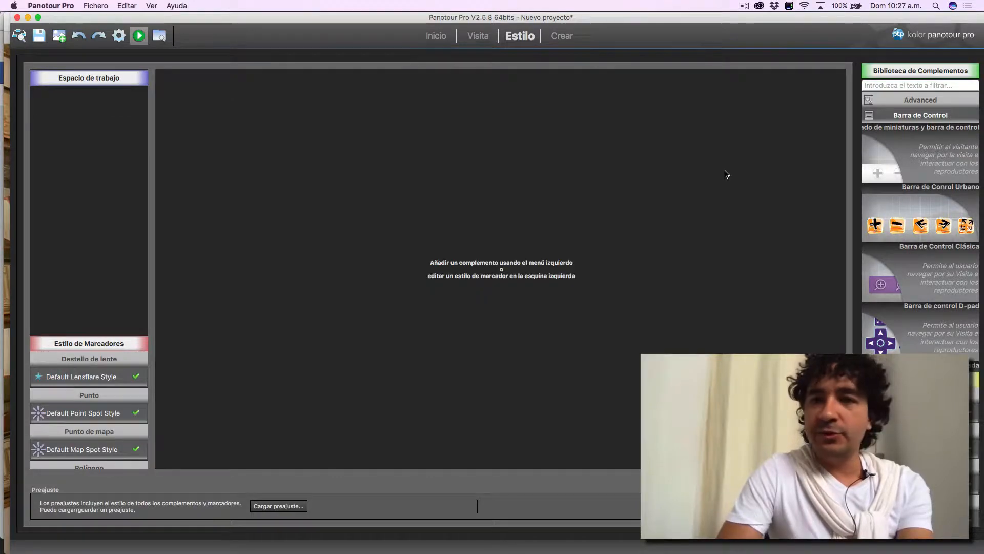
double_click(878, 170)
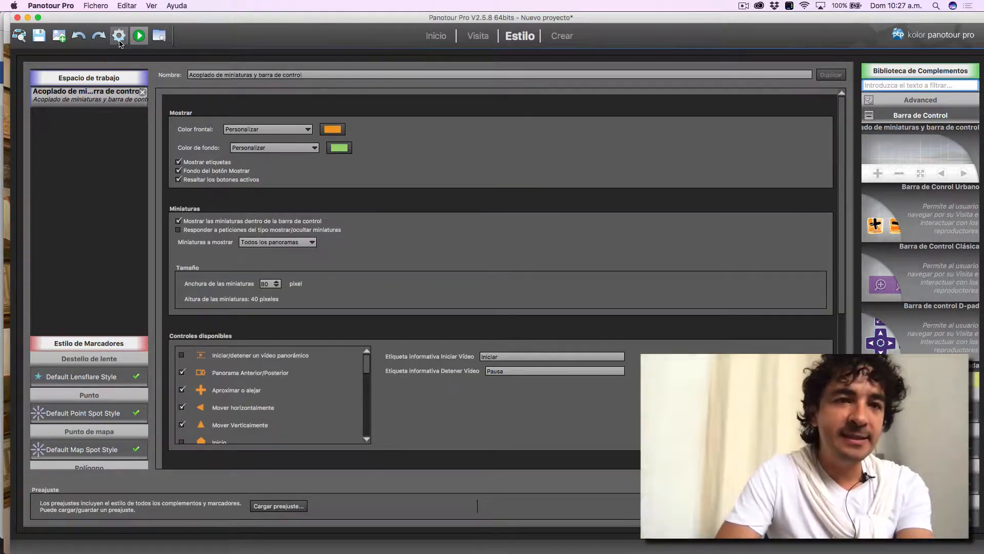
left_click(138, 35)
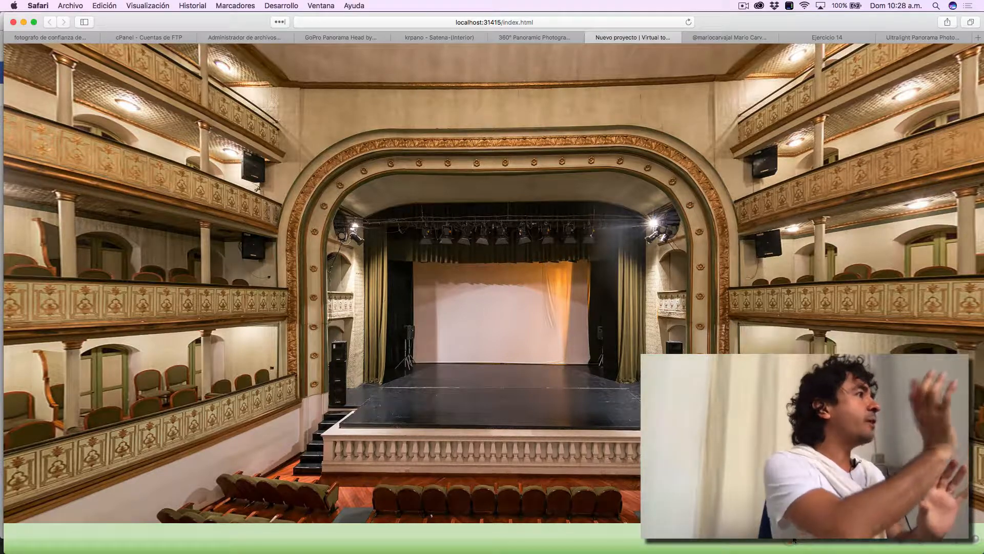
key("super+Tab")
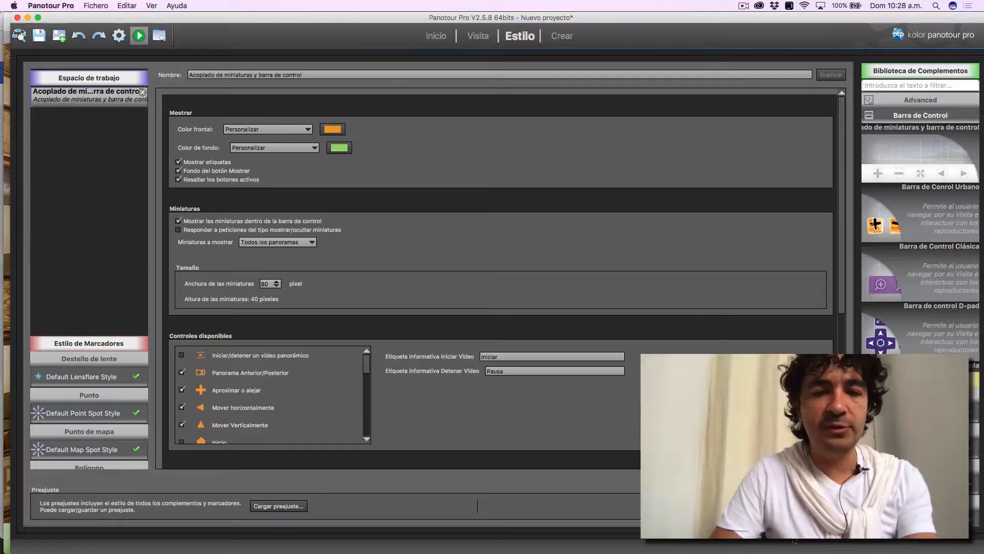
- Remove the Acoplado de miniaturas y barra de control, add the Barra de Conrol Urbano plugin back, and preview the tour
left_click(142, 92)
mouse_move(870, 224)
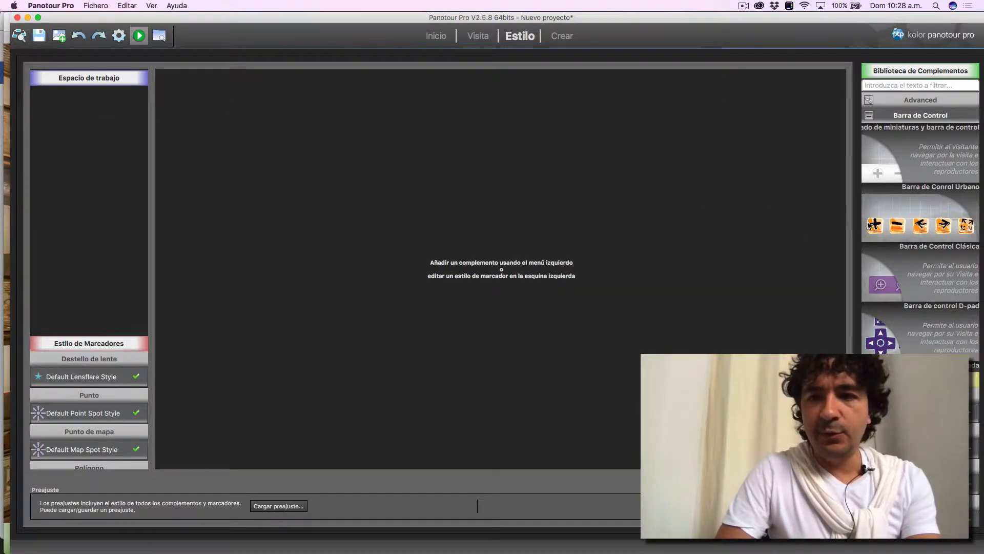
double_click(885, 224)
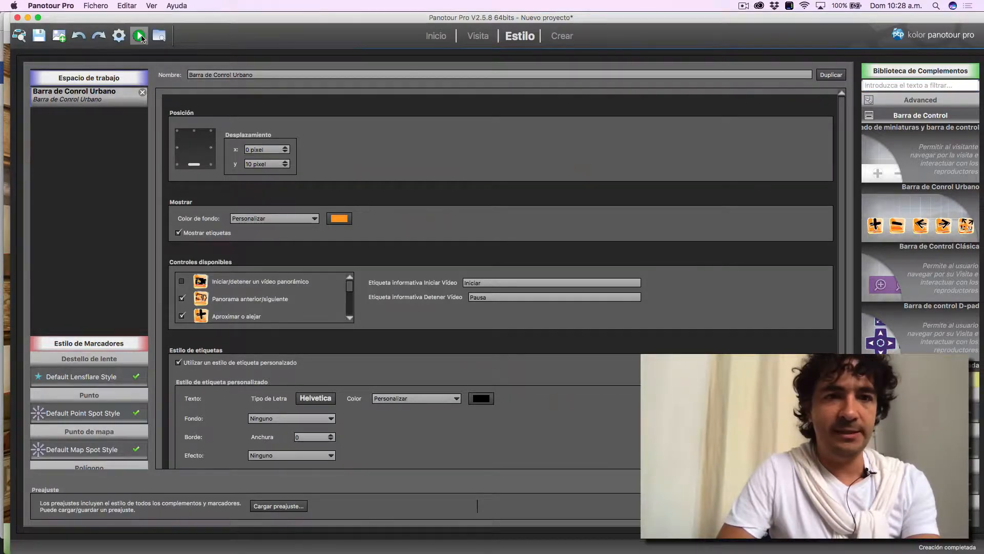
left_click(139, 36)
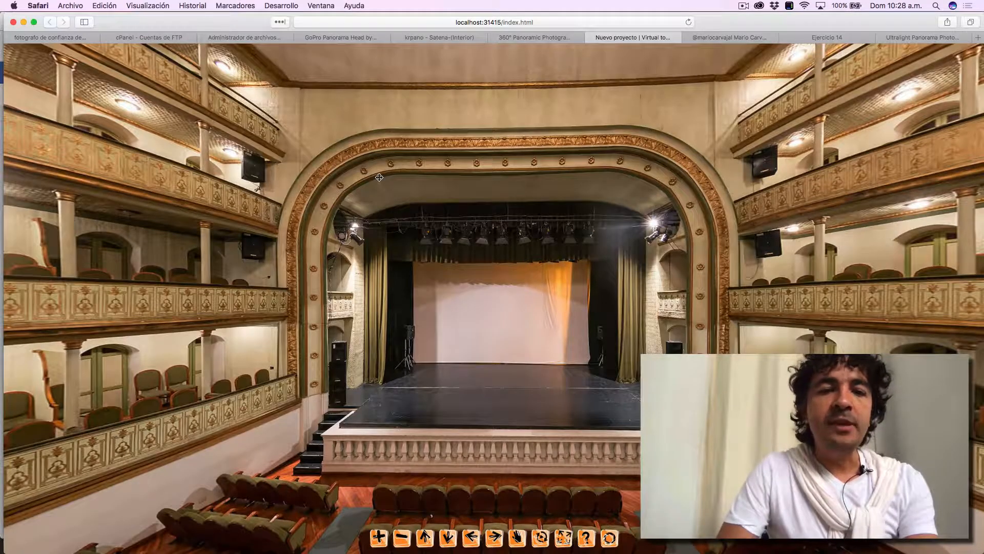
- Read exercise instructions 6 to 8 about the urbanControlBar folder in the Preview PDF and return to Panotour Pro
key("super+Tab")
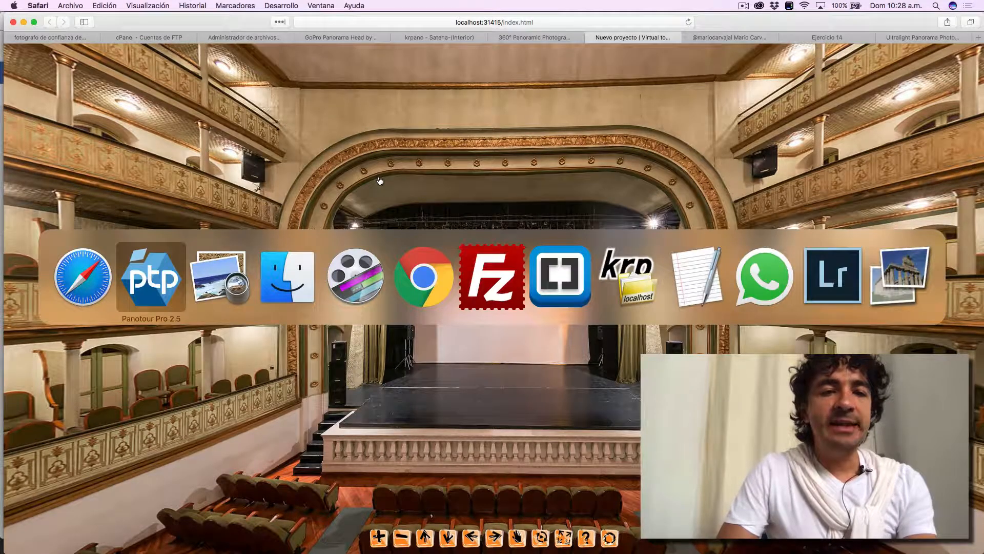
left_click(239, 289)
scroll(272, 361, "down", 5)
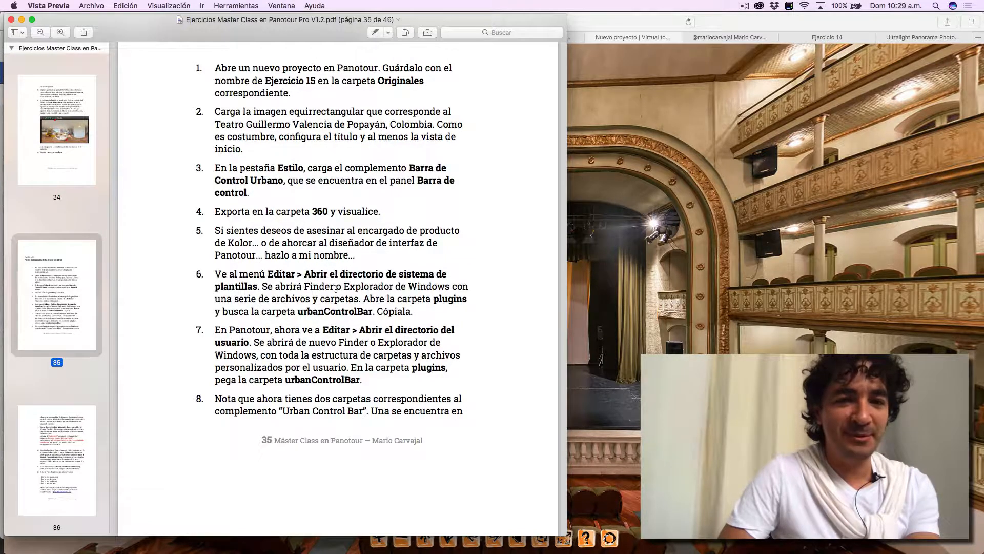
scroll(336, 289, "down", 3)
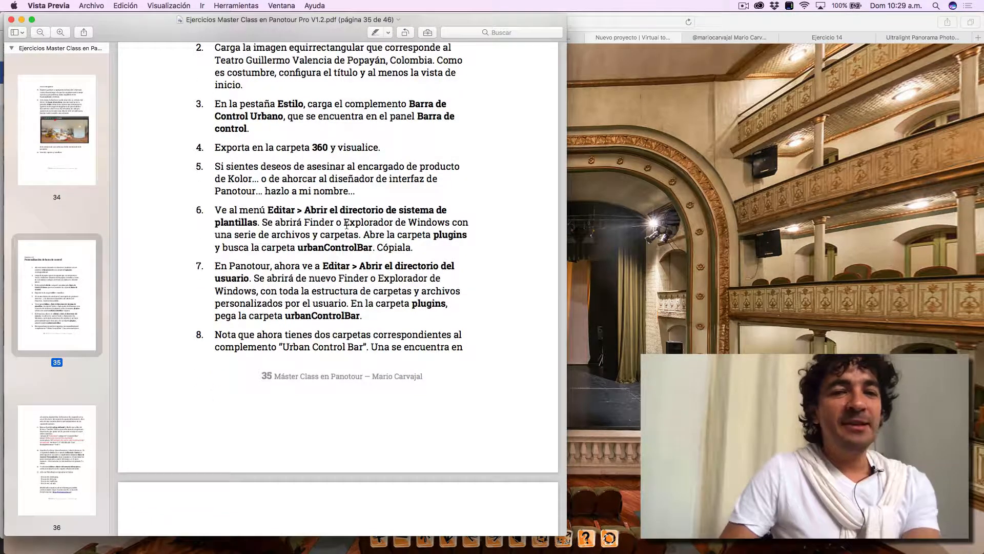
key("super+Tab")
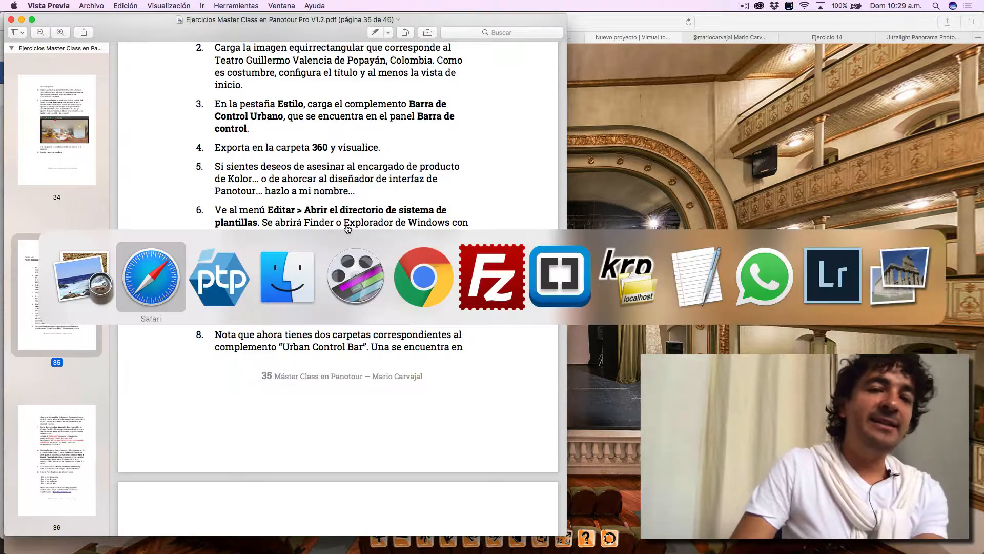
key("super+Tab")
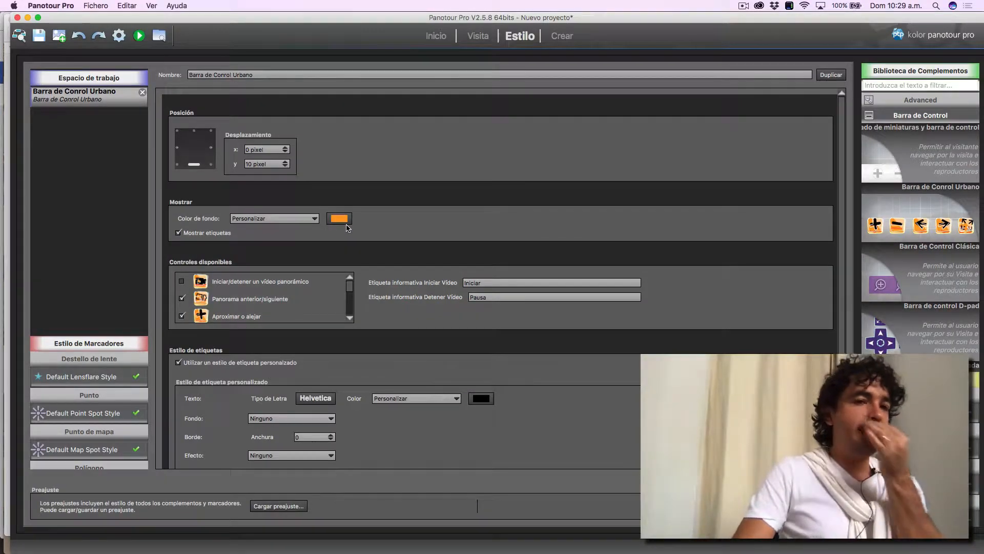
- Open Panotour Pro's user directory in Finder
left_click(127, 7)
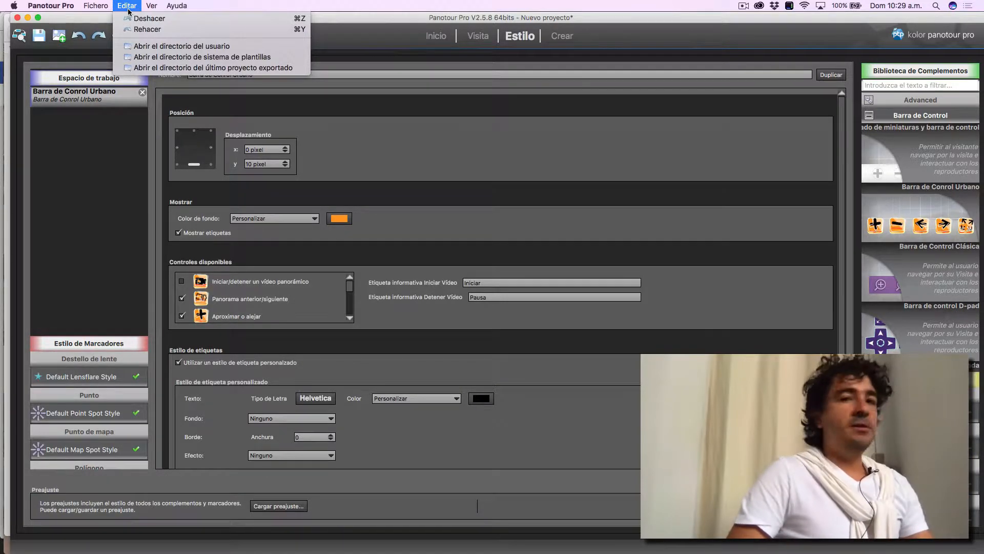
mouse_move(94, 7)
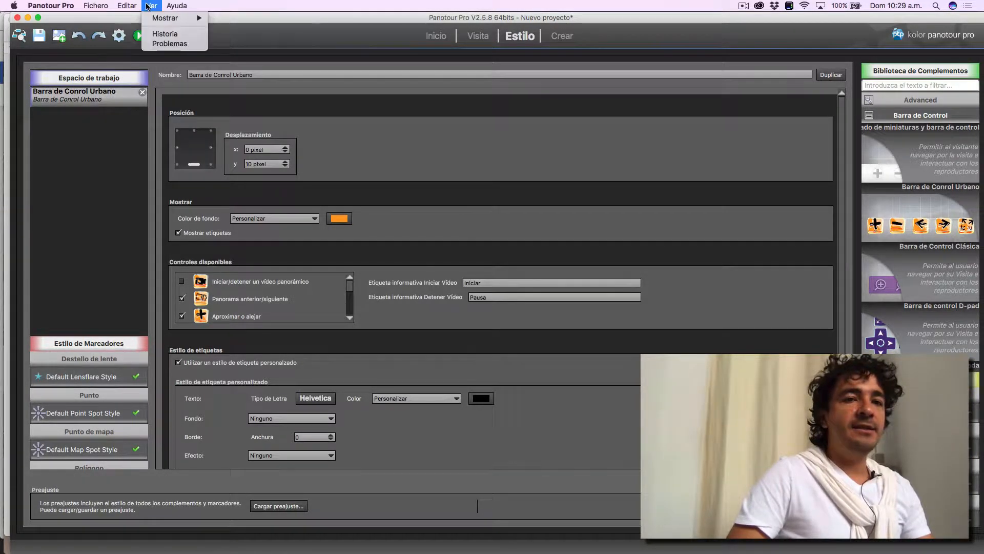
mouse_move(177, 4)
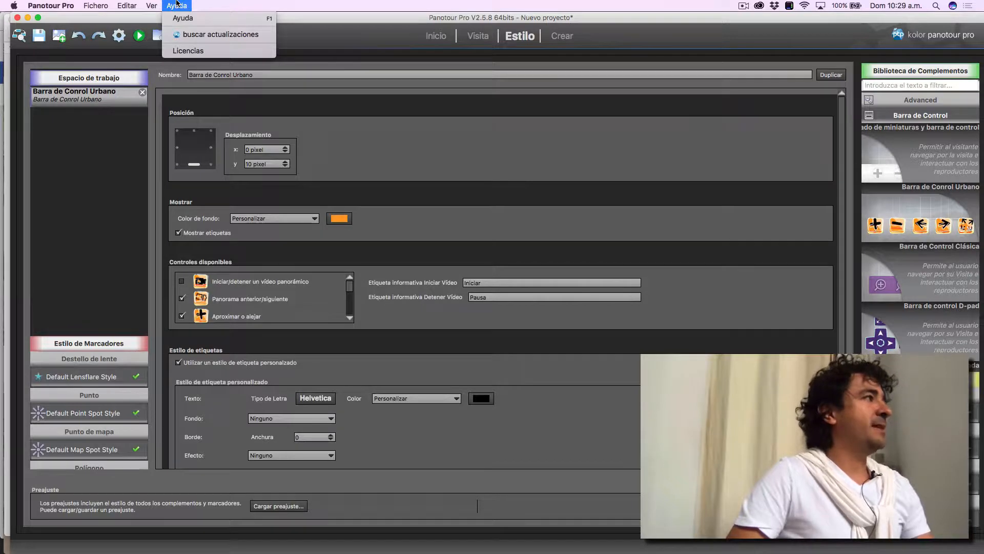
mouse_move(147, 4)
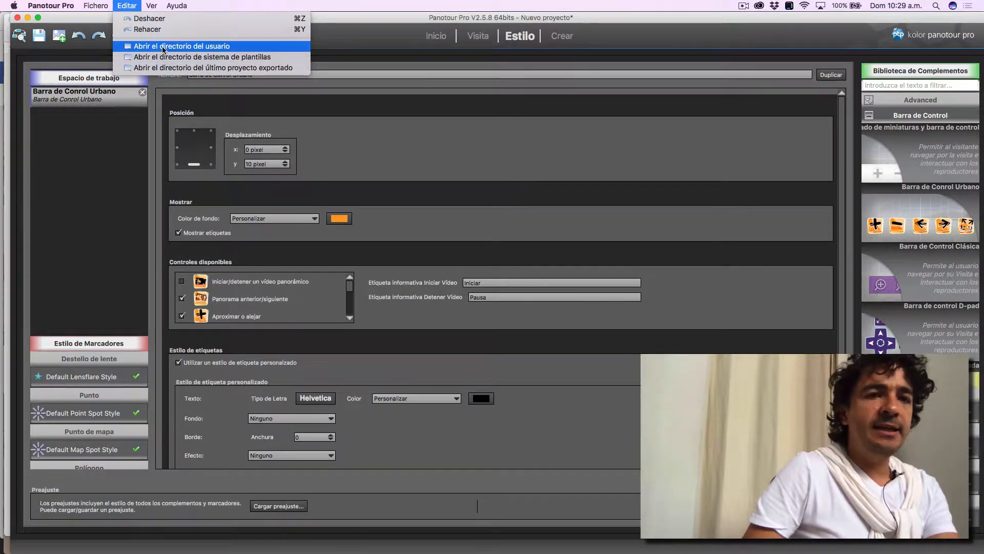
left_click(163, 48)
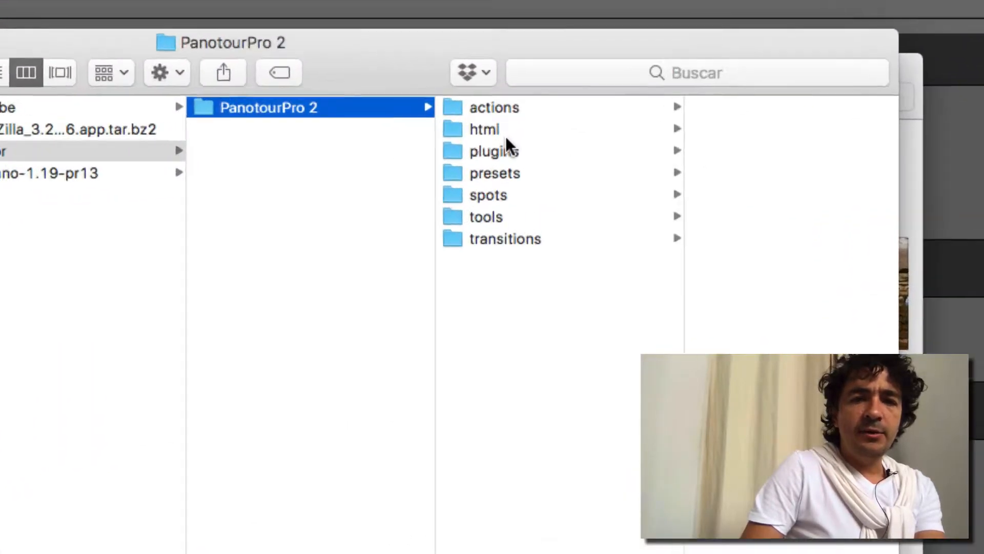
- Look through the user directory's folders: actions, html, plugins, presets, spots, tools and transitions
left_click(505, 103)
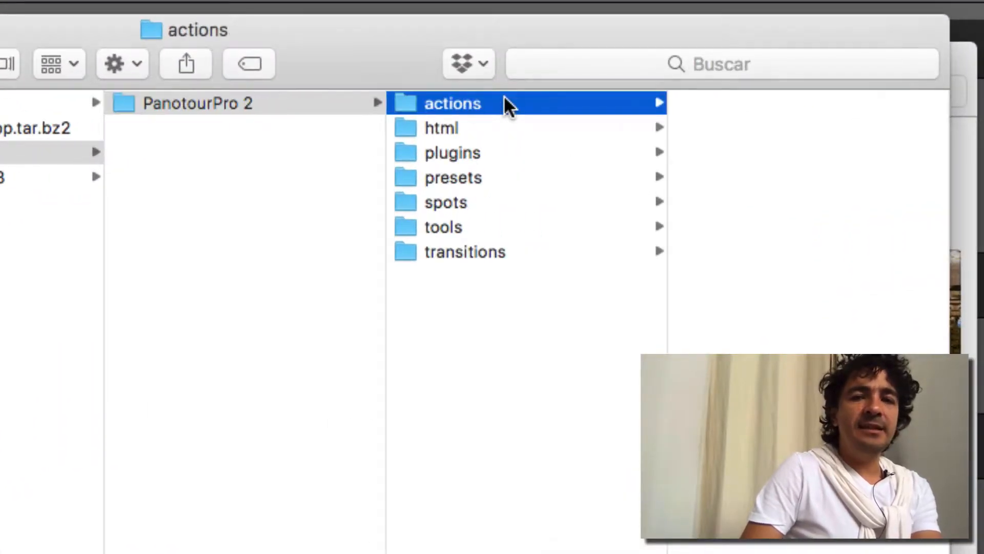
left_click(489, 128)
left_click(484, 157)
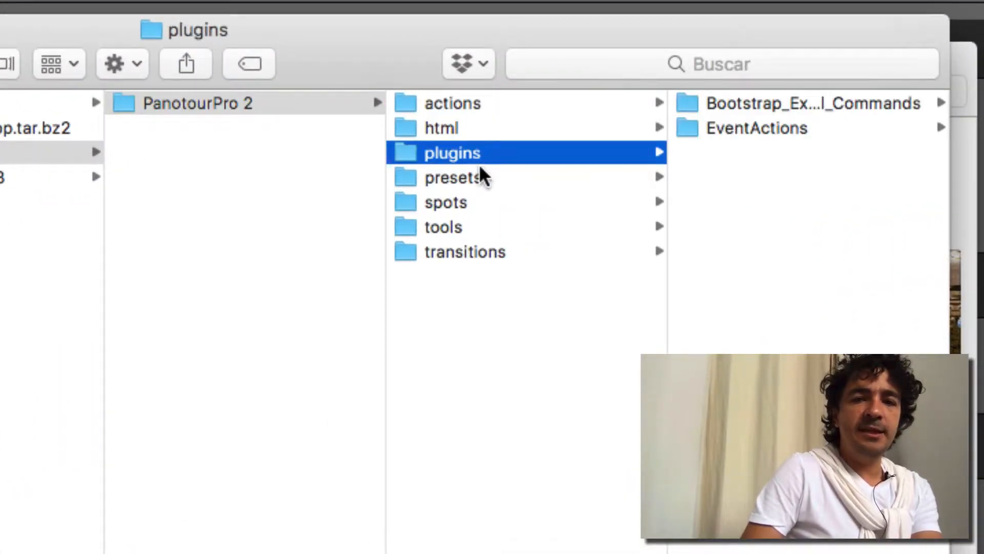
left_click(480, 178)
left_click(470, 201)
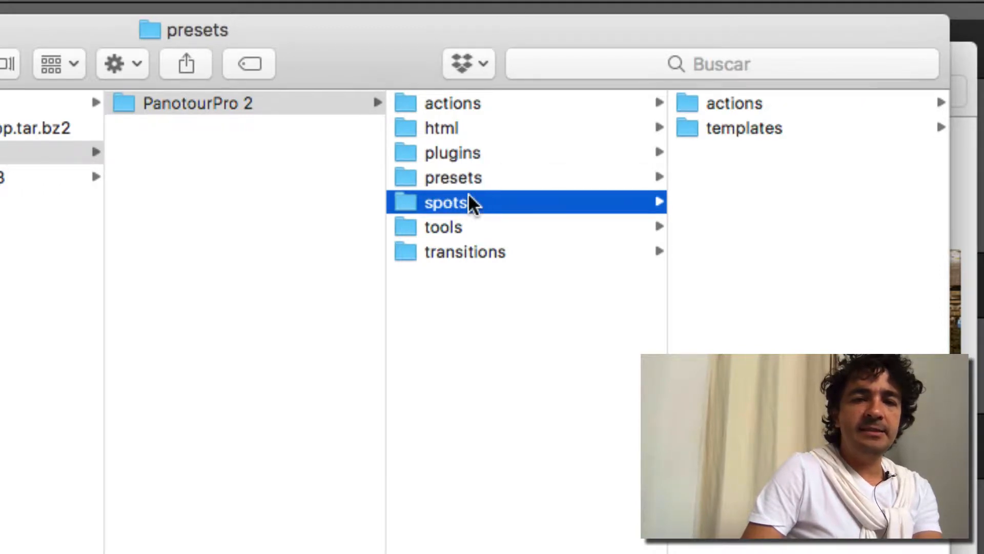
left_click(468, 227)
left_click(470, 251)
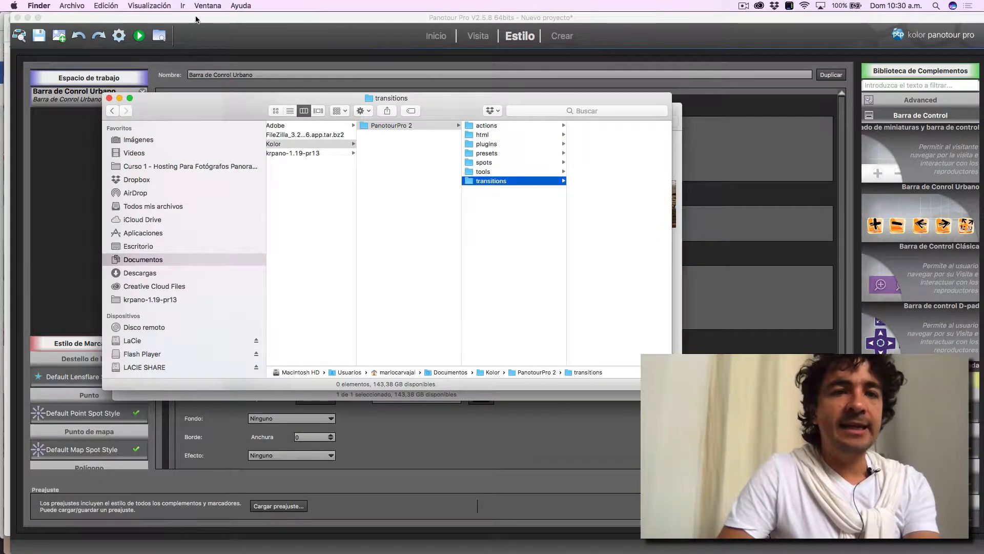
- Open Panotour Pro's system templates directory and arrange its Finder window side by side with the user directory window
left_click(196, 19)
left_click(127, 5)
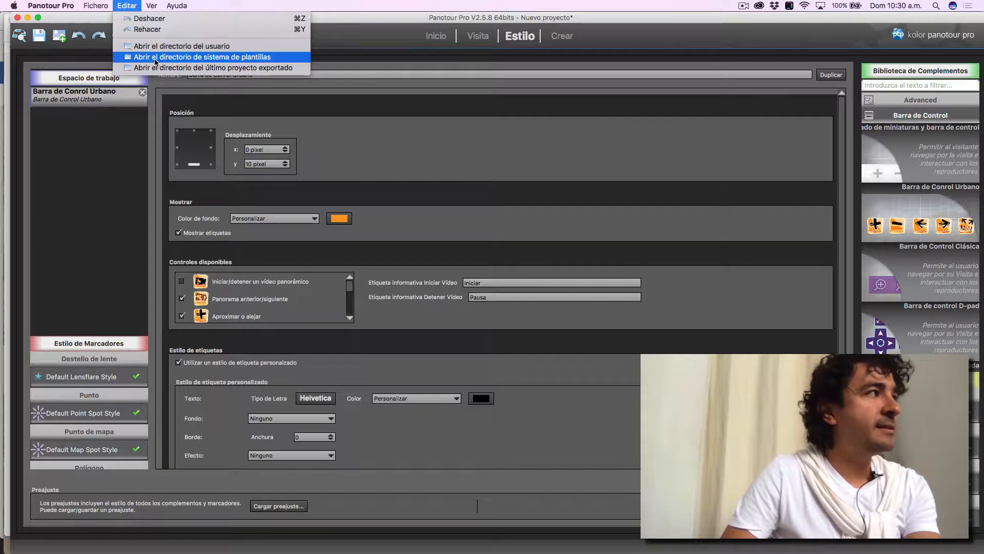
left_click(155, 57)
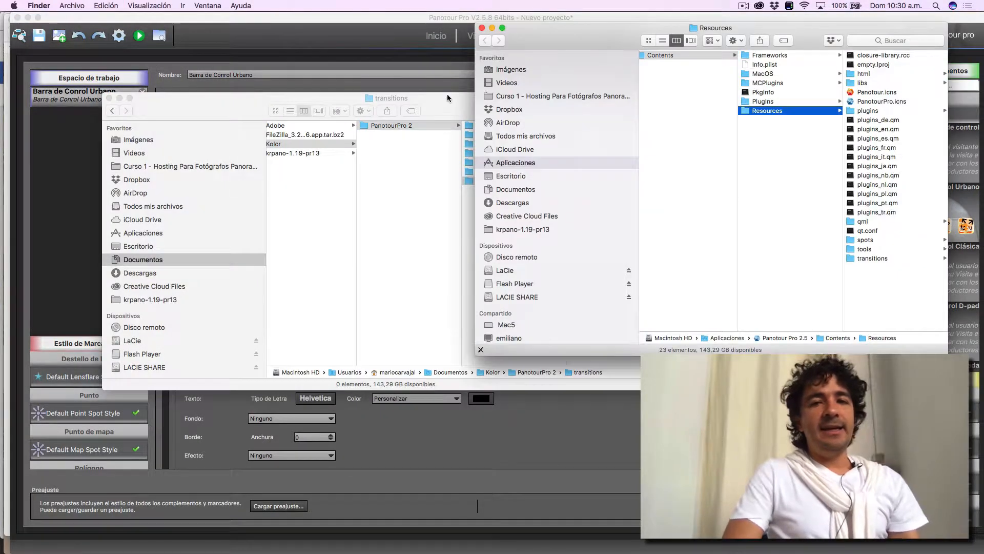
left_click_drag(439, 97, 221, 5)
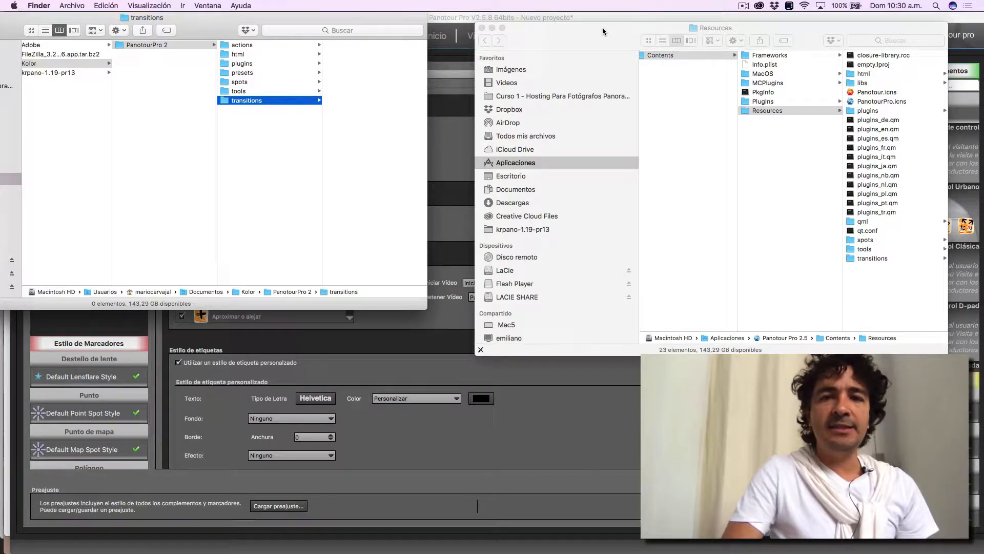
left_click_drag(602, 26, 564, 8)
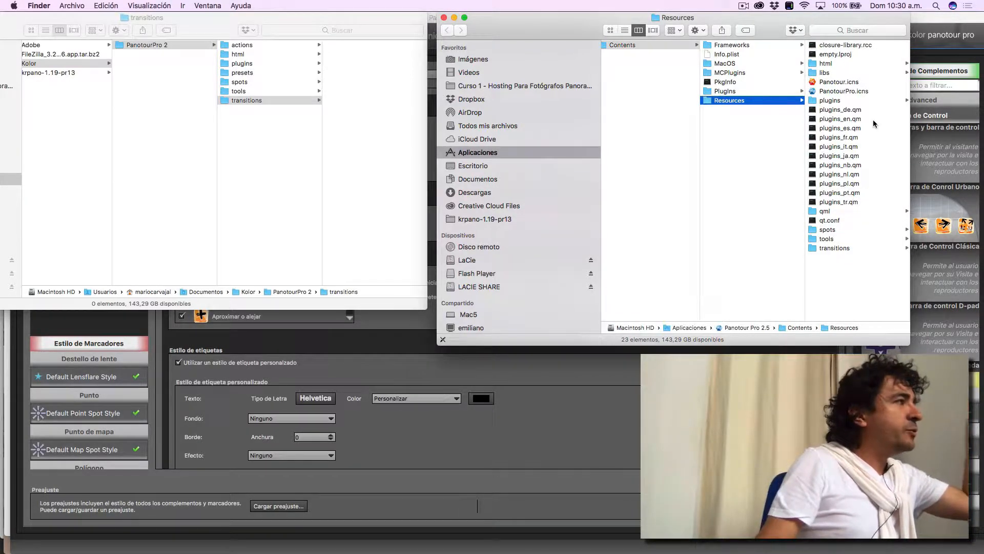
- Open the user directory again from Panotour Pro and examine the templates folder inside presets
left_click(272, 152)
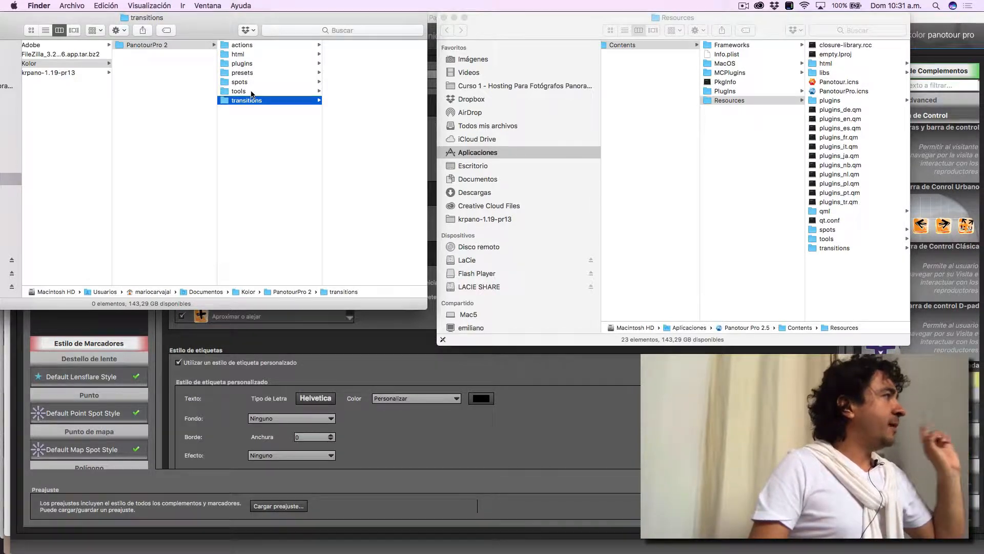
left_click(386, 351)
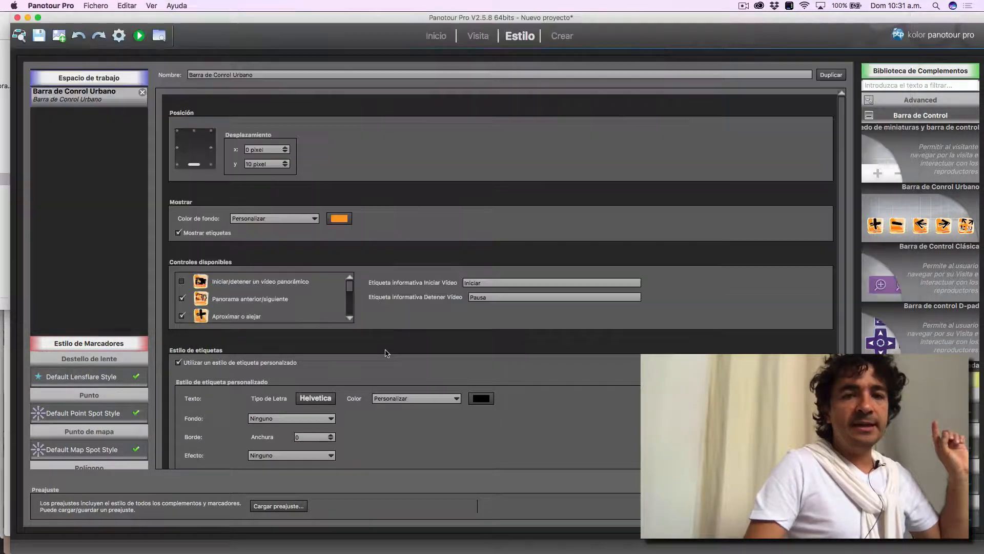
left_click(126, 4)
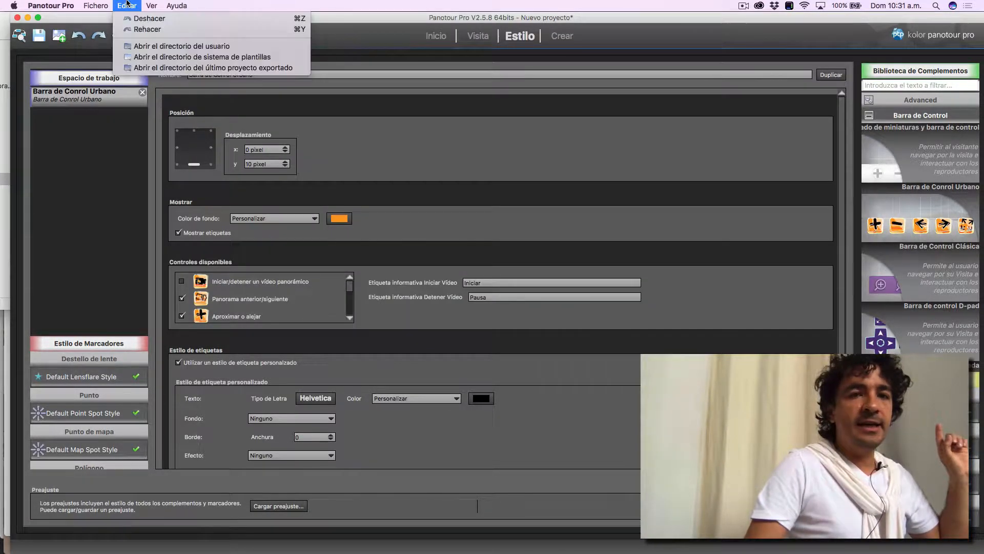
left_click(151, 47)
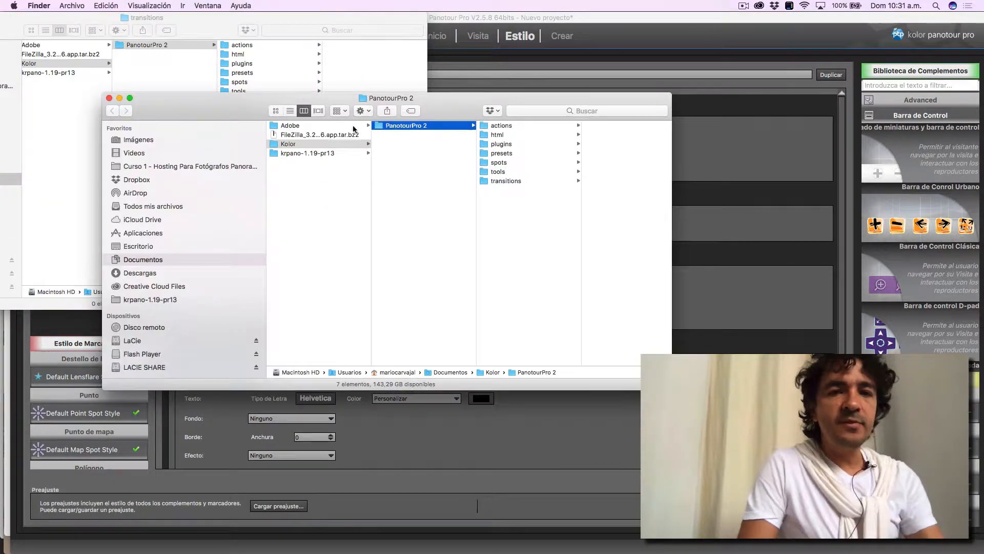
left_click(503, 153)
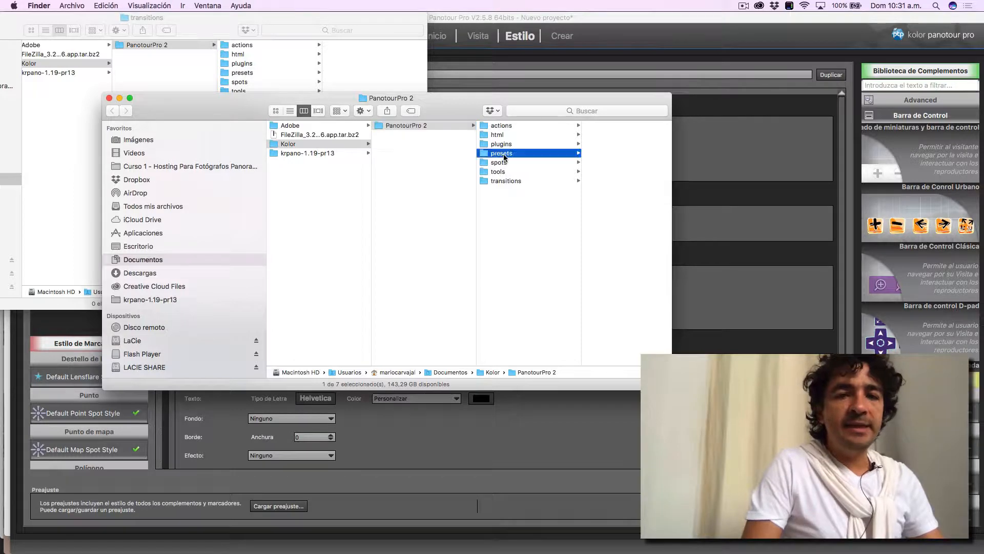
left_click(585, 136)
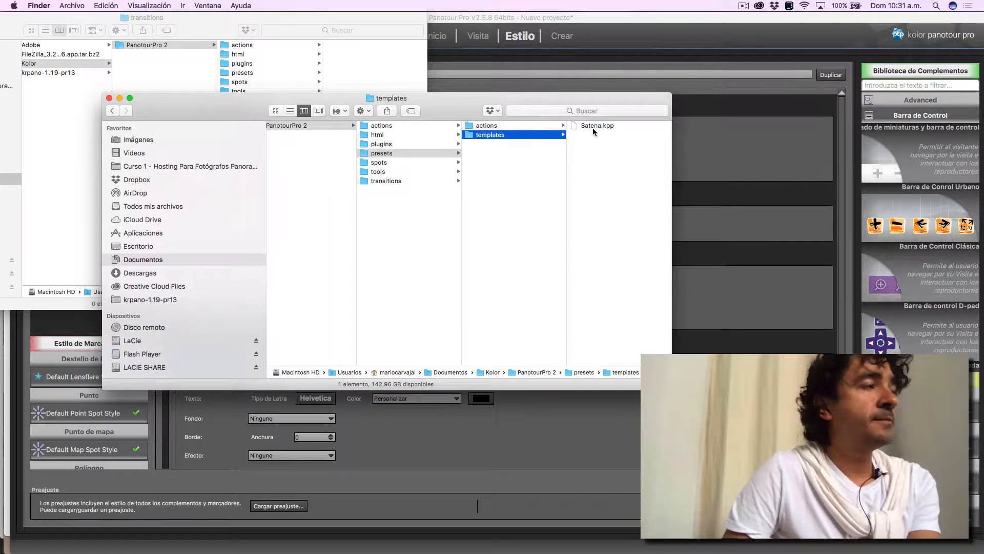
- Switch back to the exercise PDF in Preview and highlight the folder name urbanControlBar in instruction 6
key("super+Tab")
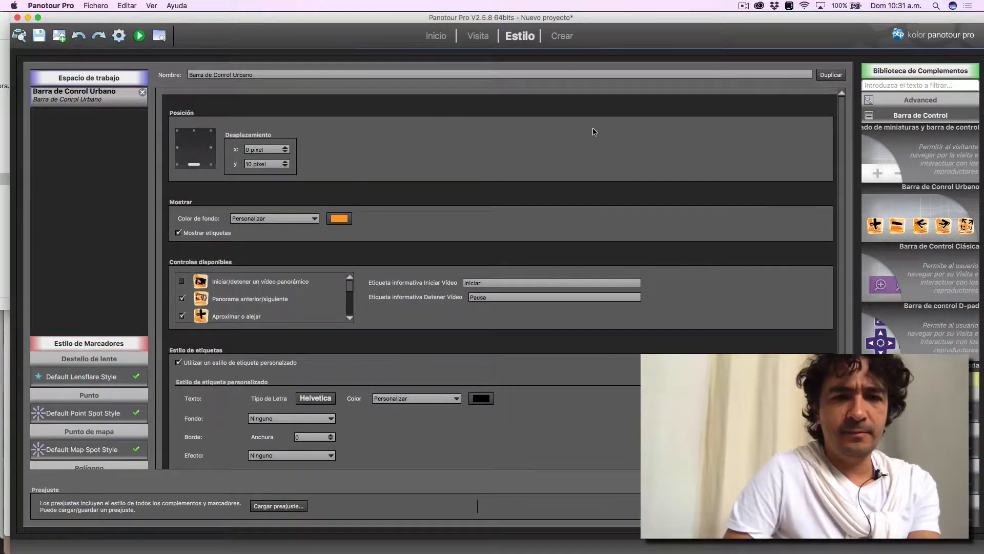
key("super+Tab")
key("super+Tab")
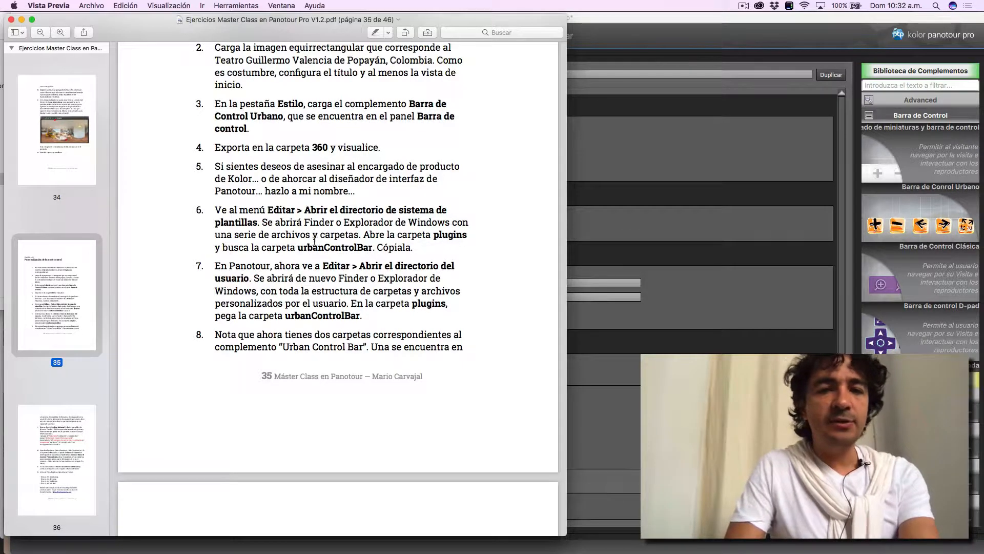
left_click_drag(299, 246, 373, 251)
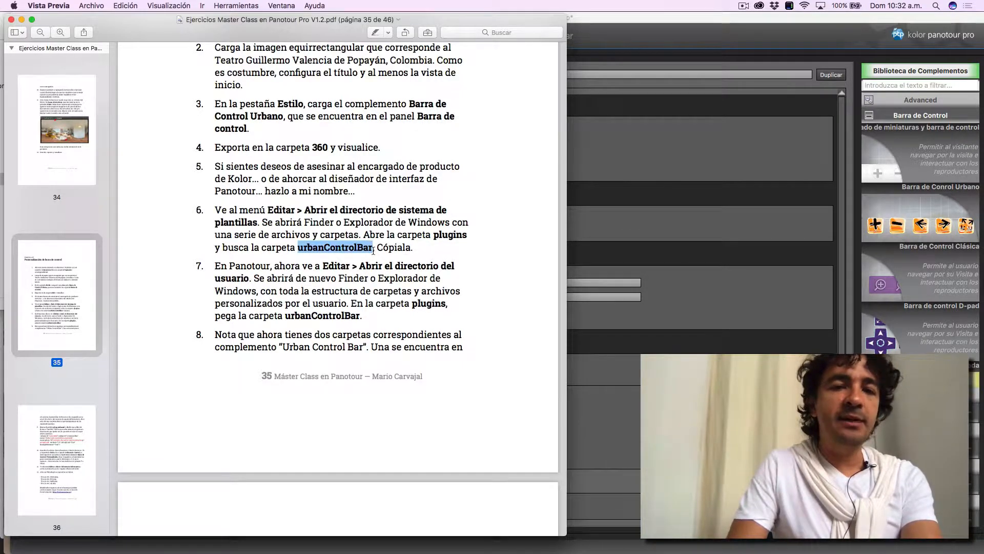
- Switch to Finder and close the leftover windows, keeping the Equirectangulares folder window of Ejercicio 15 open
key("super+Tab")
left_click(217, 260)
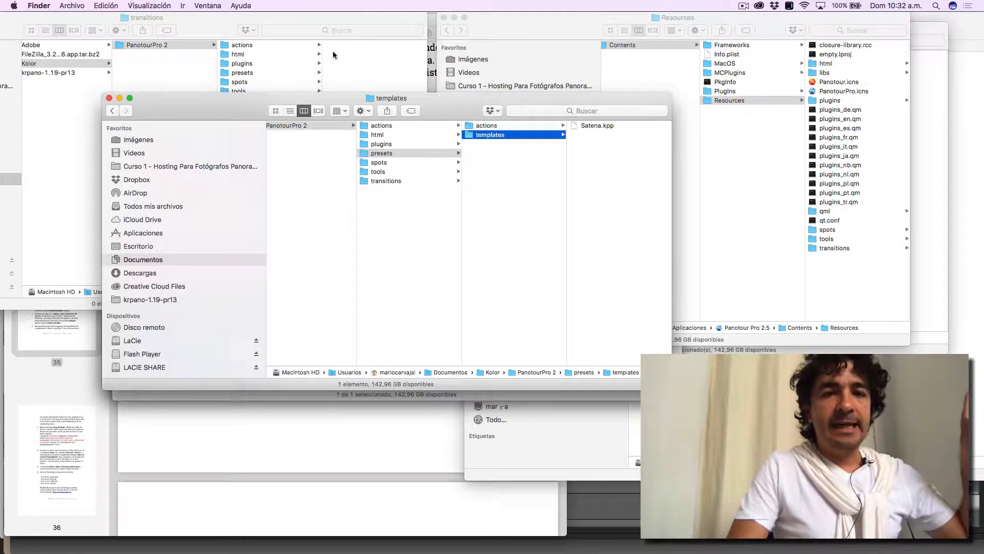
left_click(109, 98)
left_click(444, 18)
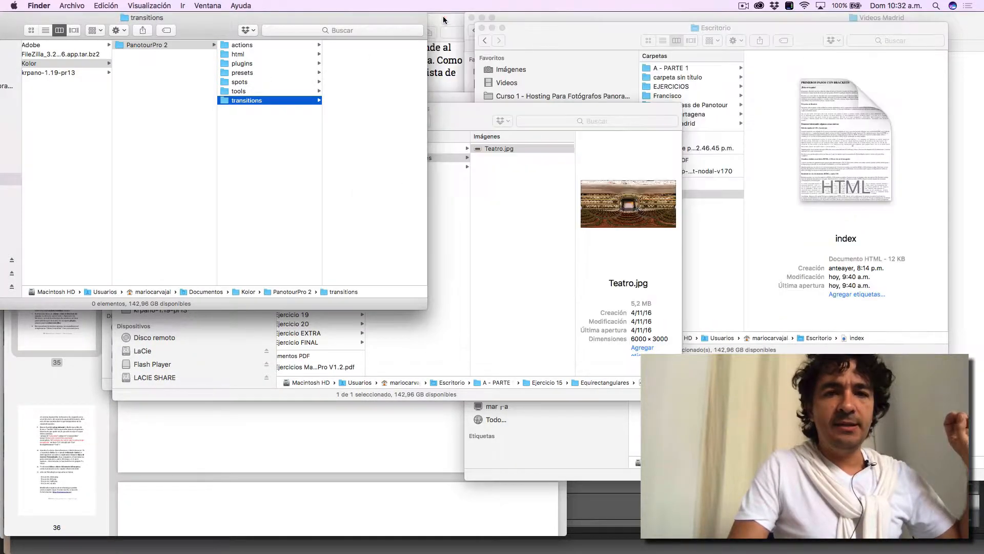
double_click(209, 19)
left_click(103, 27)
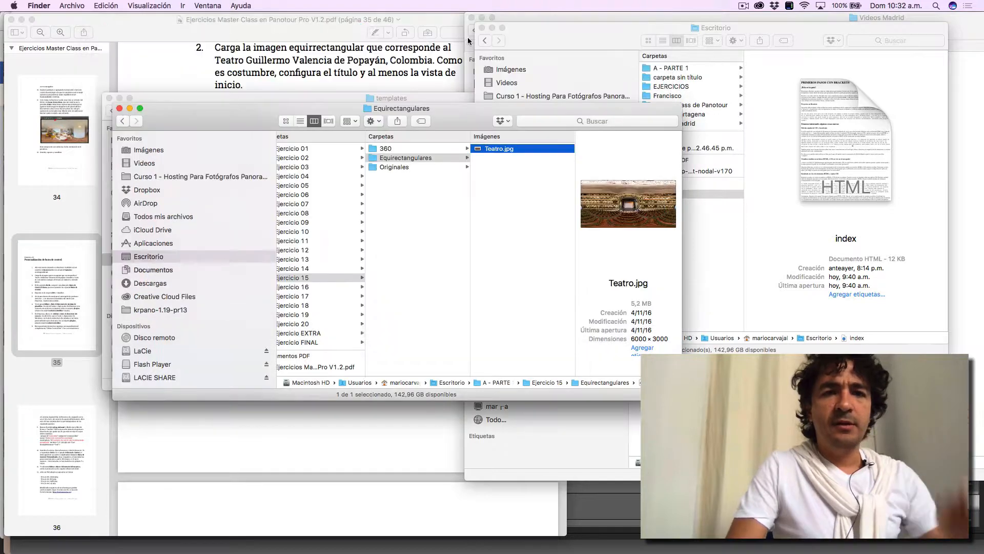
left_click(471, 18)
left_click(471, 18)
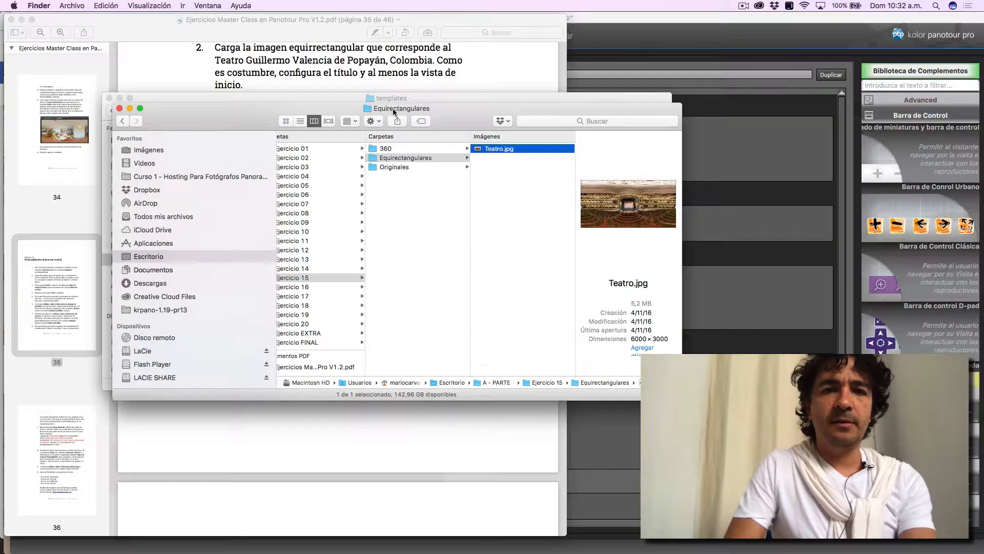
- Open the system templates directory from Panotour Pro and copy the urbanControlBar folder inside plugins
key("super+Tab")
key("super+Tab")
key("super+Tab")
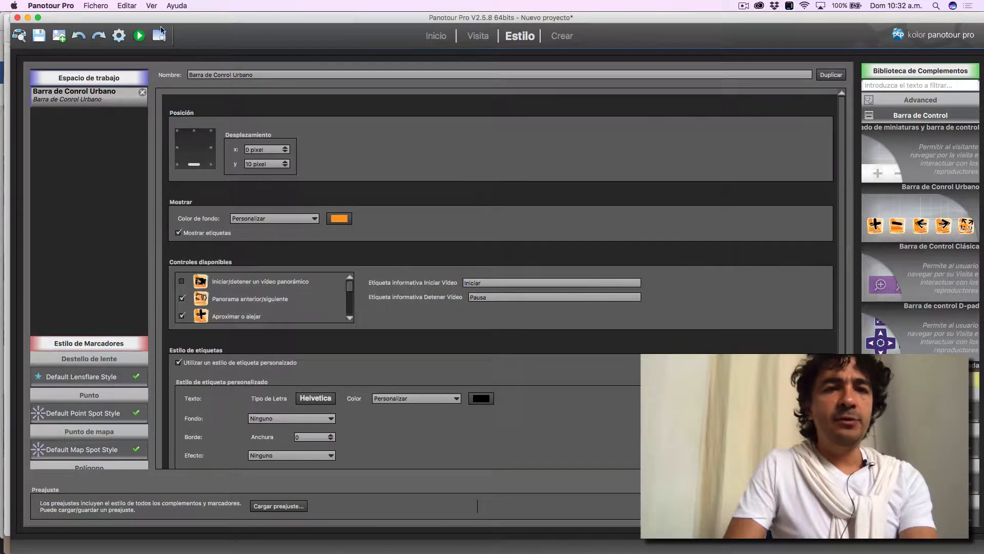
left_click(125, 7)
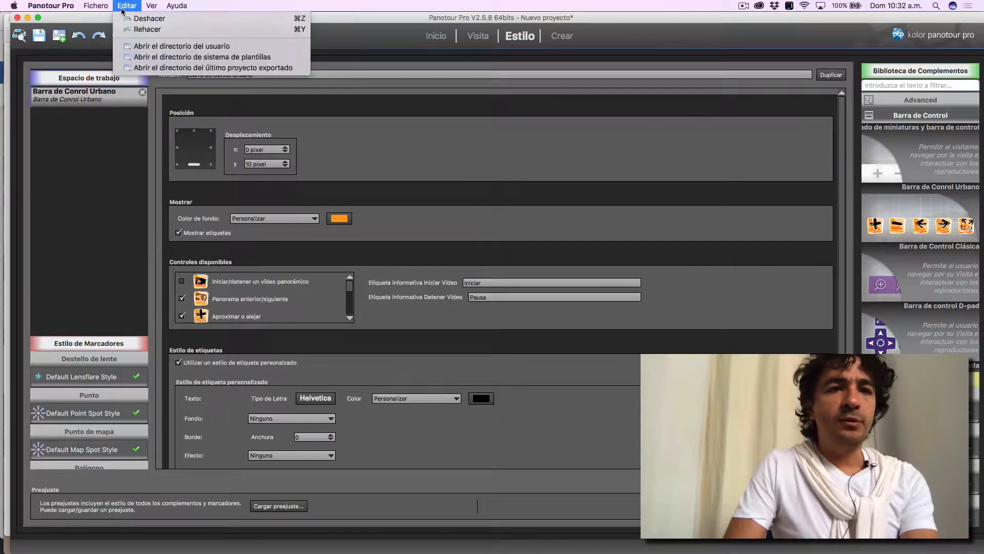
left_click(144, 58)
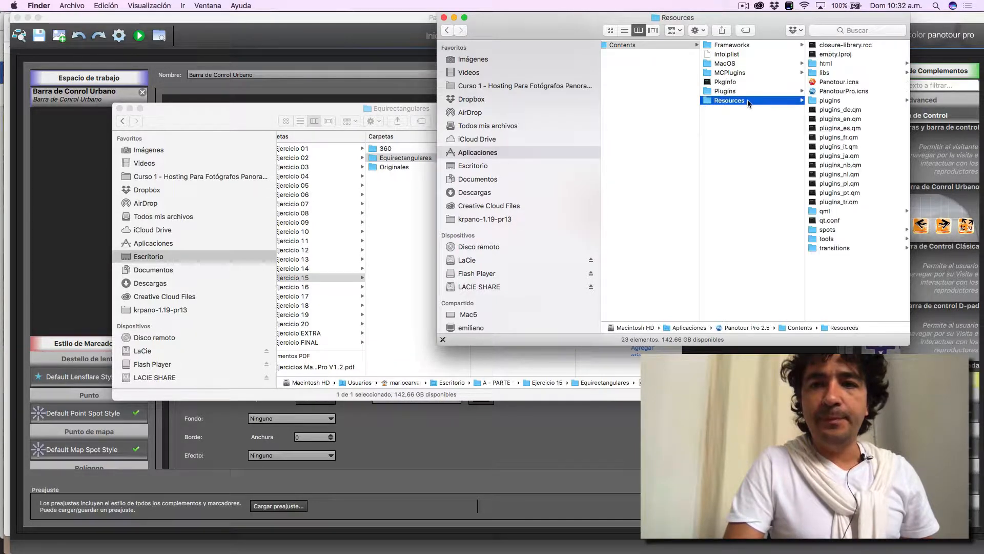
left_click(839, 101)
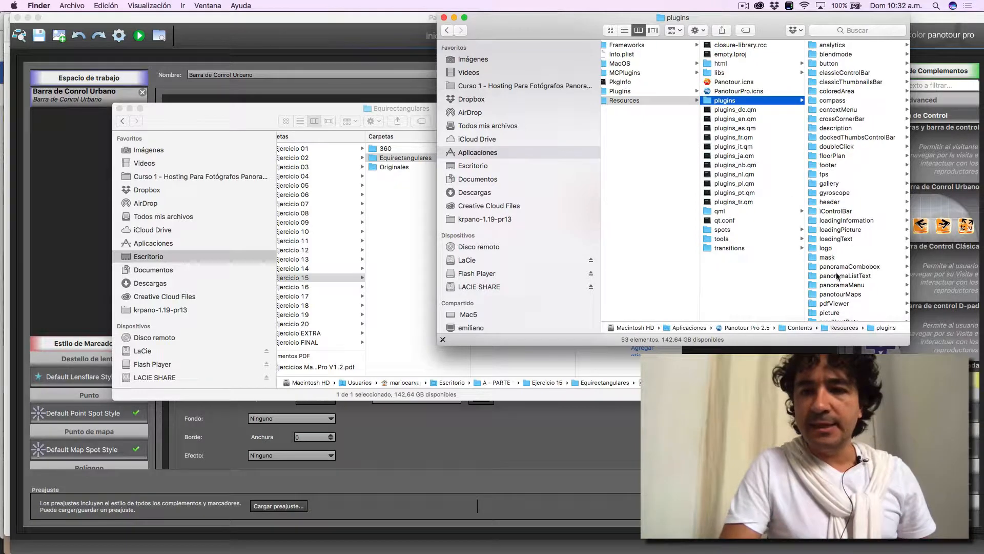
scroll(837, 276, "down", 10)
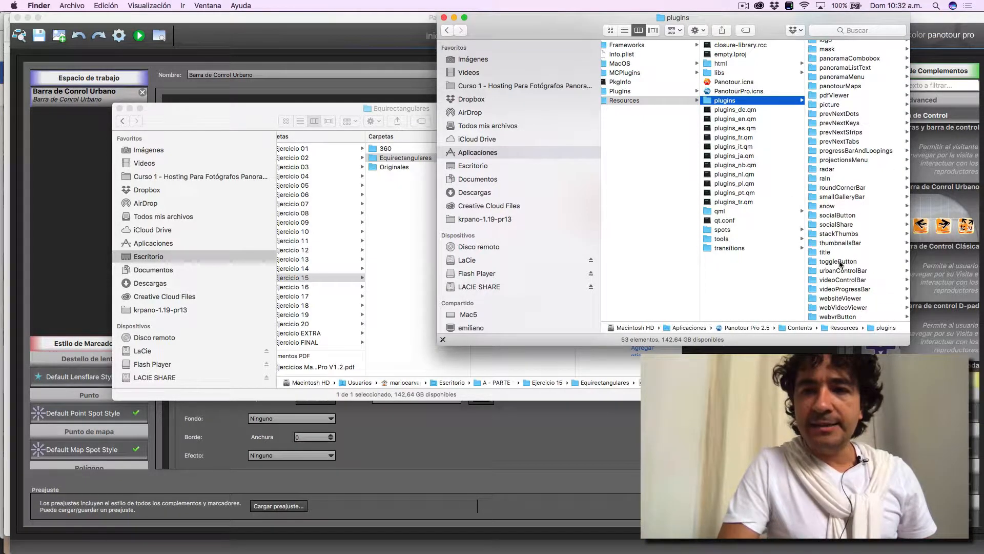
left_click(841, 270)
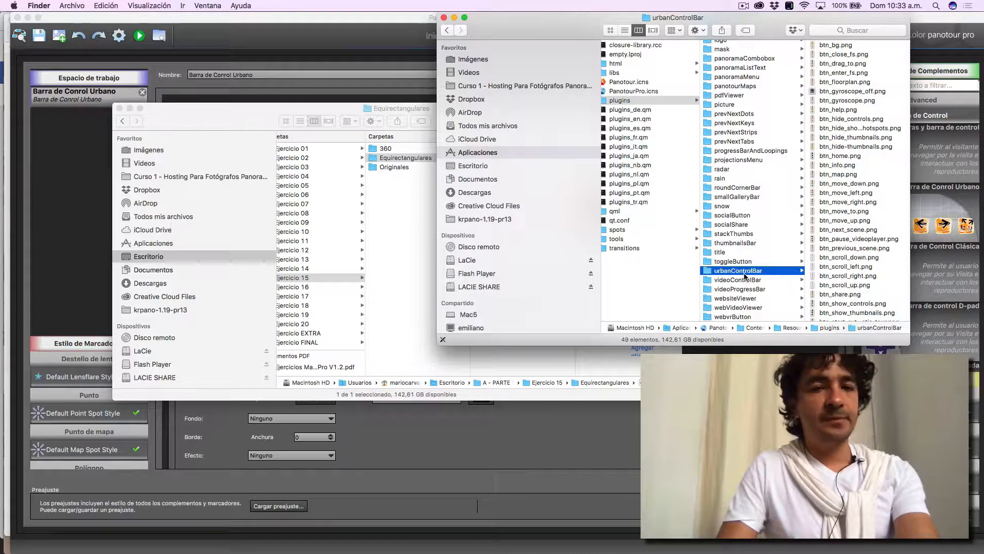
- Check instruction 7 in the exercise PDF, and open the user directory from Panotour Pro
key("super+Tab")
key("super+Tab")
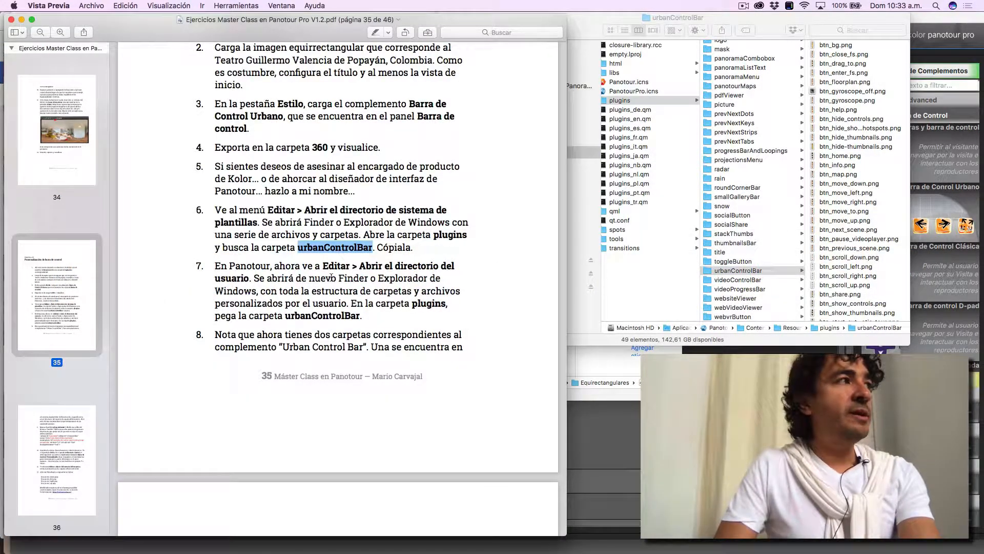
key("super+Tab")
key("super+Tab")
key("super+Tab")
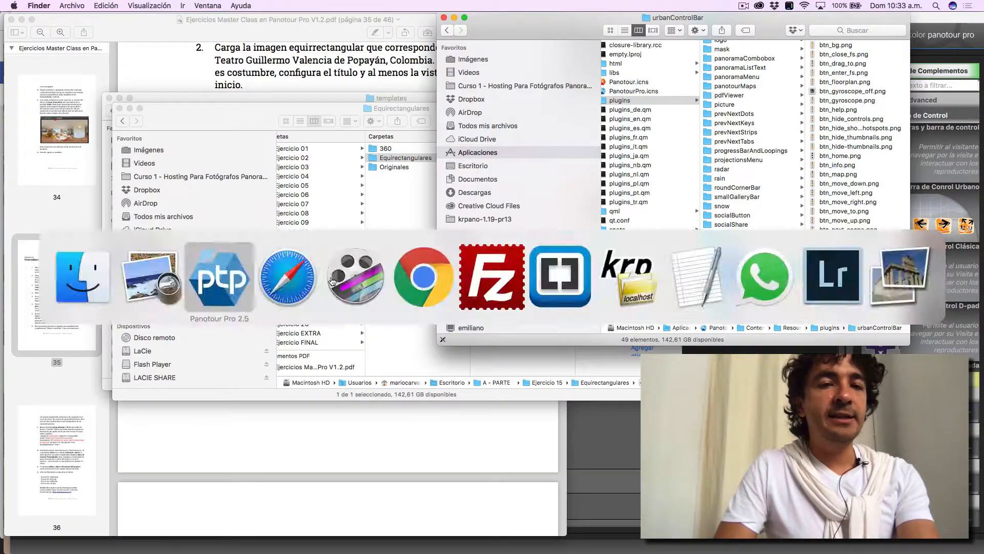
left_click(126, 5)
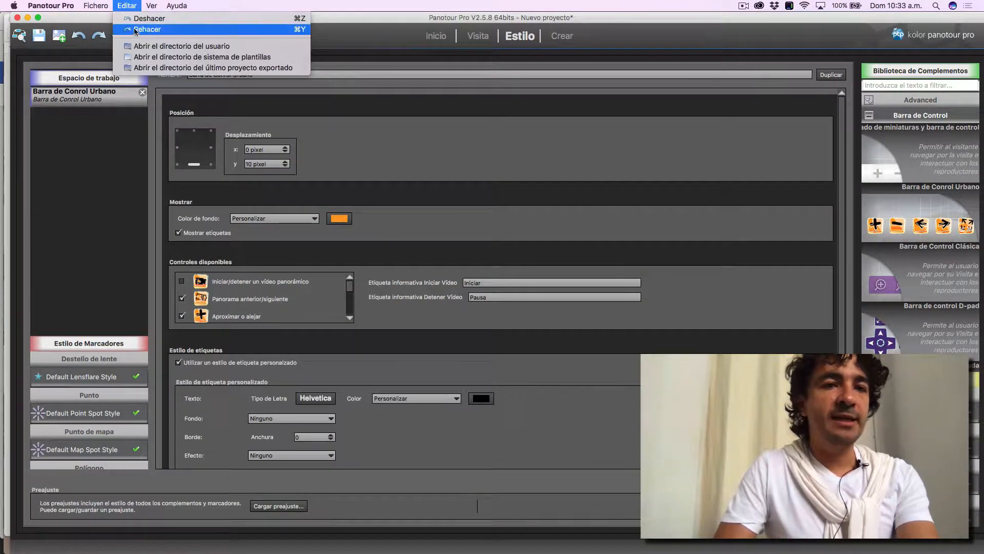
left_click(139, 47)
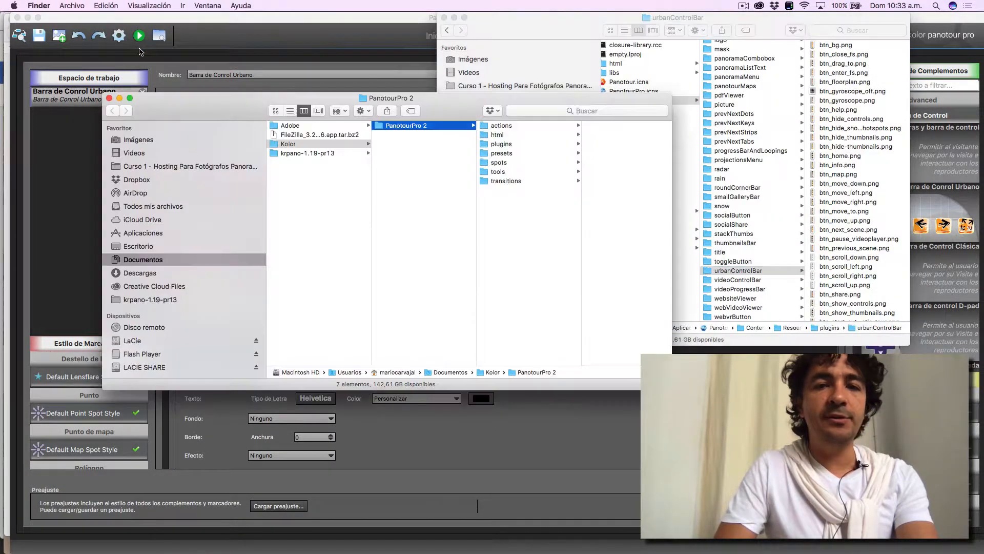
- Reread instruction 7 in the PDF and paste the urbanControlBar folder into the user directory's plugins folder
key("super+Tab")
key("super+Tab")
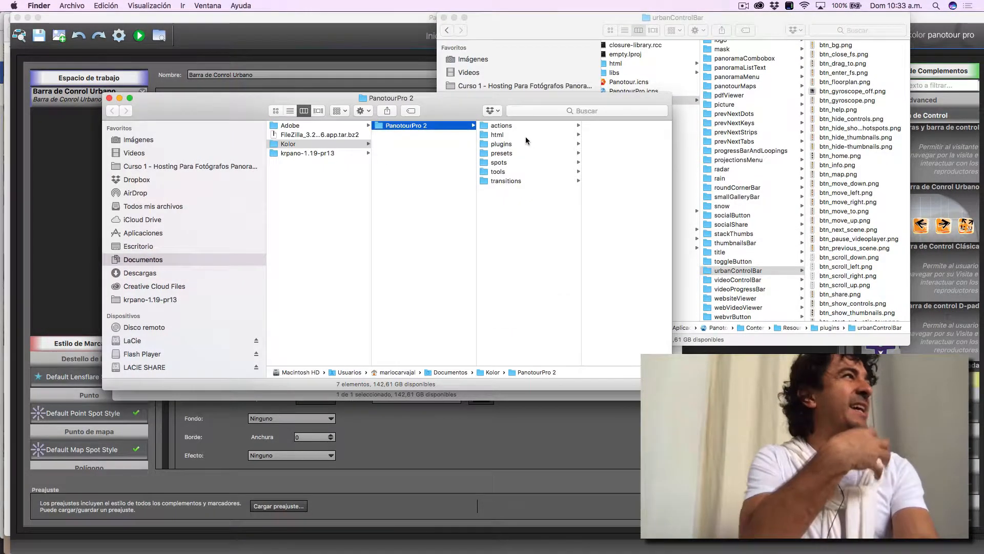
key("super+Tab")
key("super+Tab")
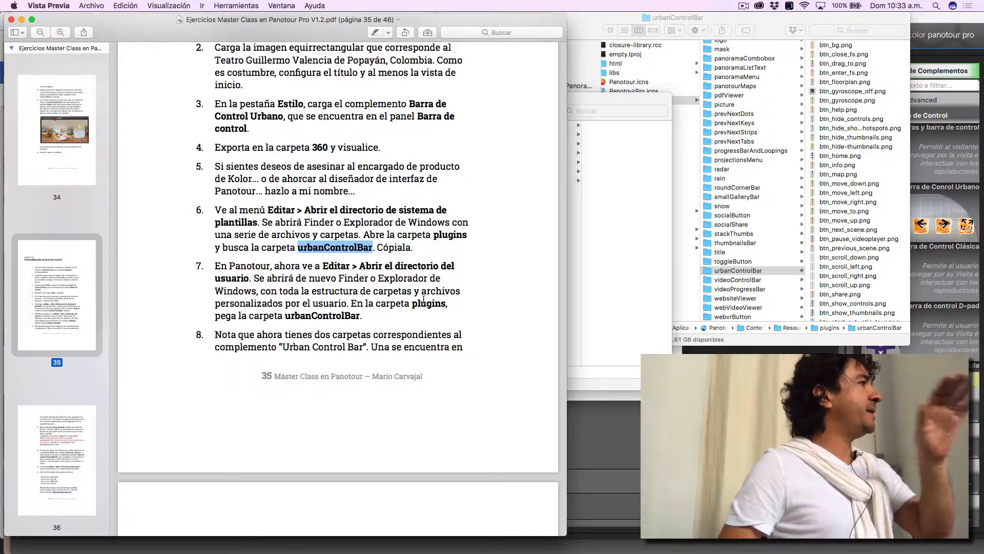
key("super+Tab")
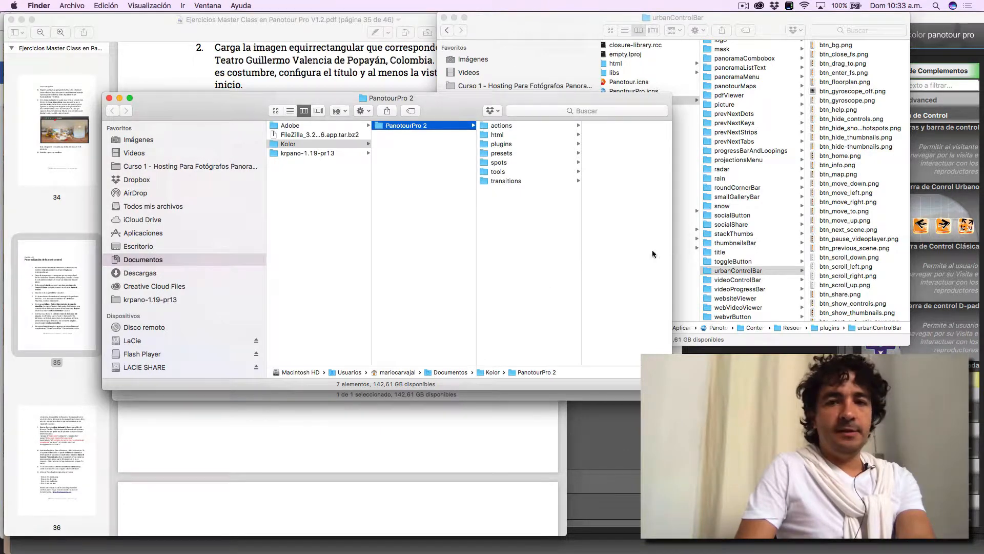
left_click(503, 143)
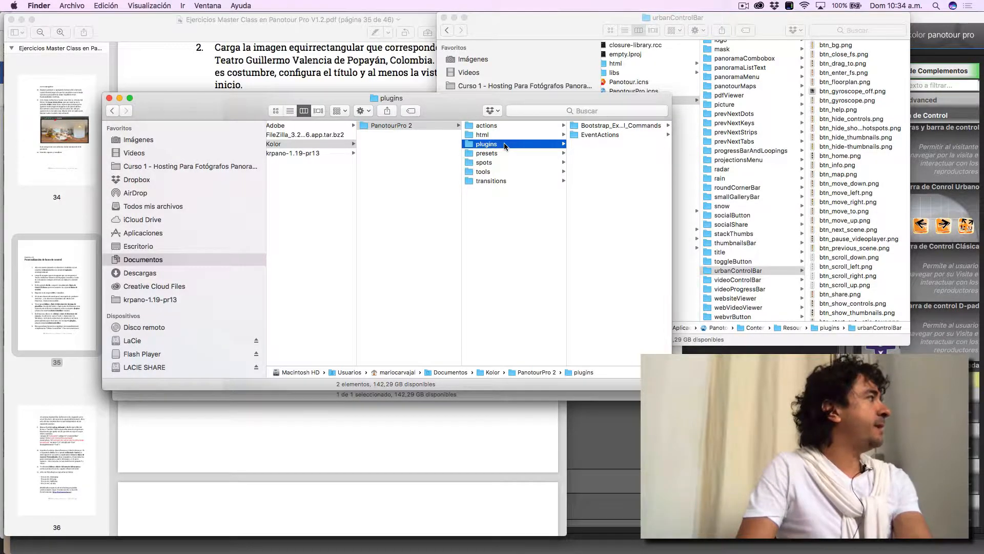
key("super+v")
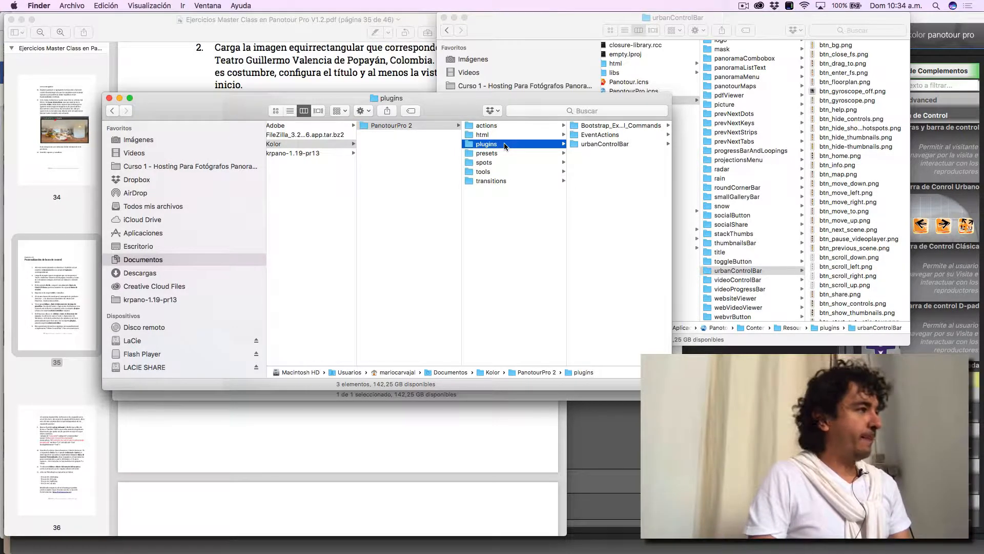
- Switch to the exercise PDF, read instructions 8 and 9, and highlight the file name plug_info.xml
key("super+Tab")
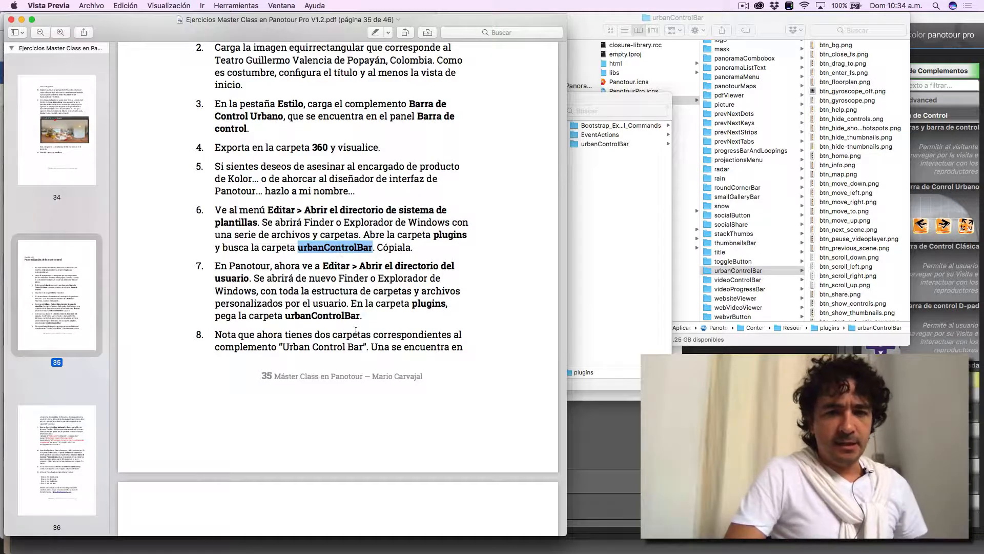
scroll(355, 331, "down", 5)
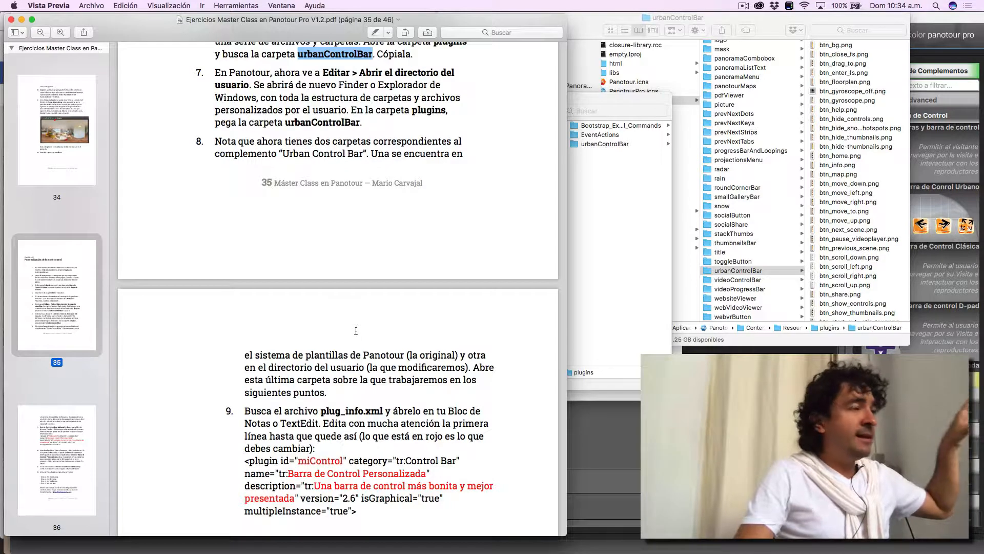
scroll(356, 331, "down", 3)
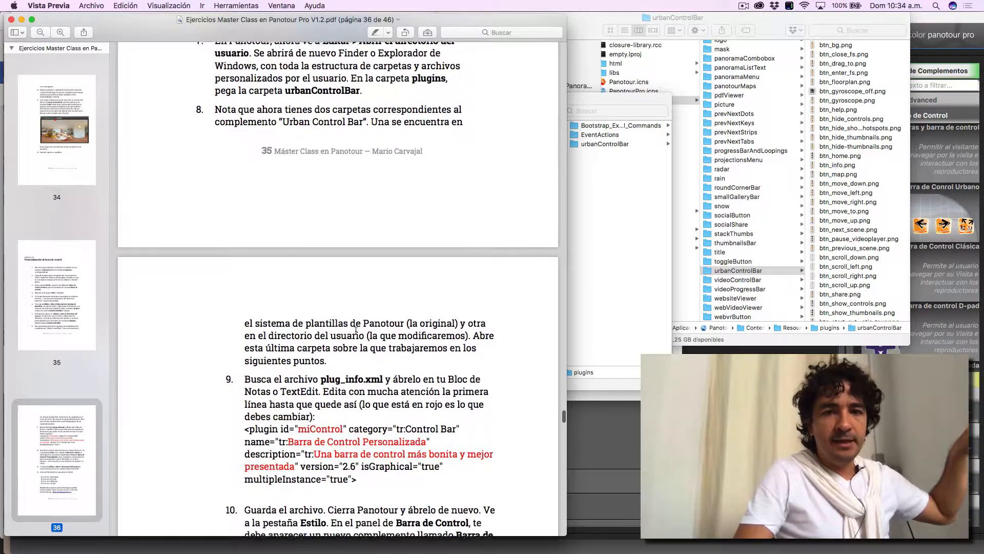
scroll(356, 331, "down", 10)
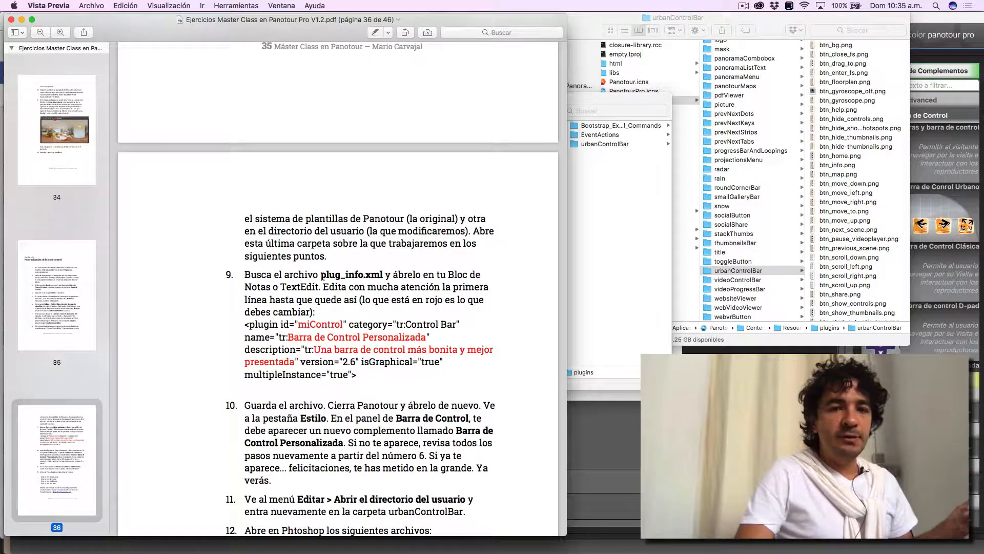
left_click_drag(322, 274, 390, 273)
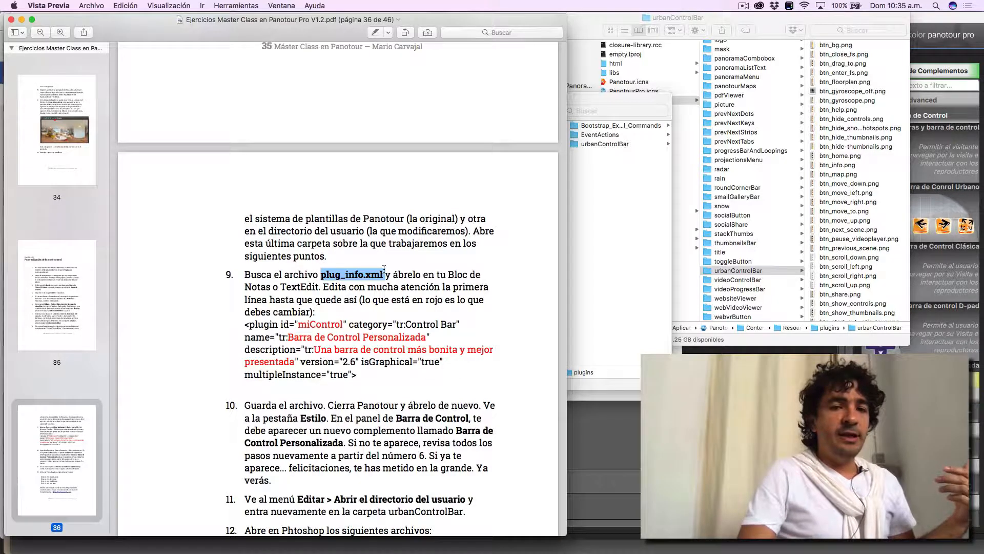
- Open plug_info.xml from the user directory's urbanControlBar folder in Brackets
left_click(601, 145)
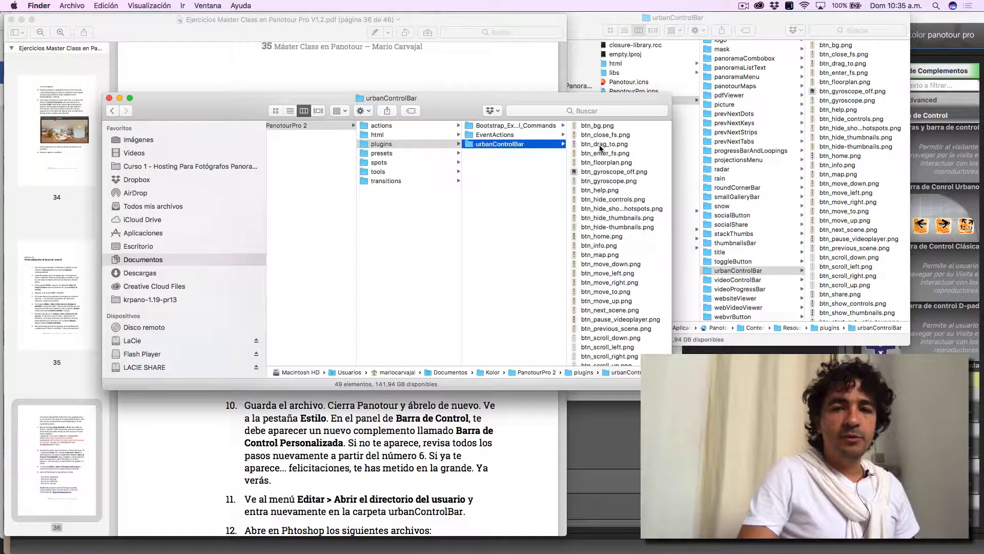
scroll(626, 264, "down", 10)
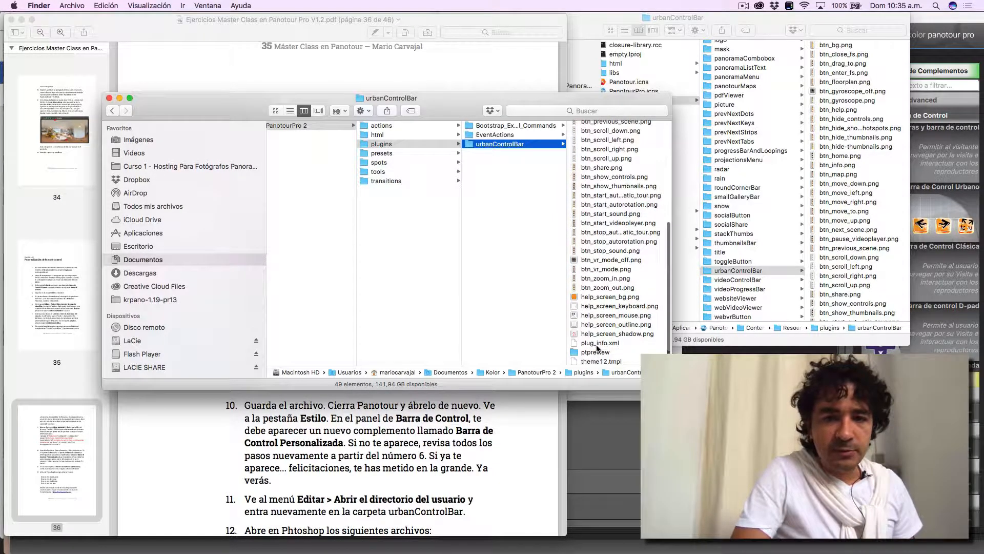
left_click(596, 344)
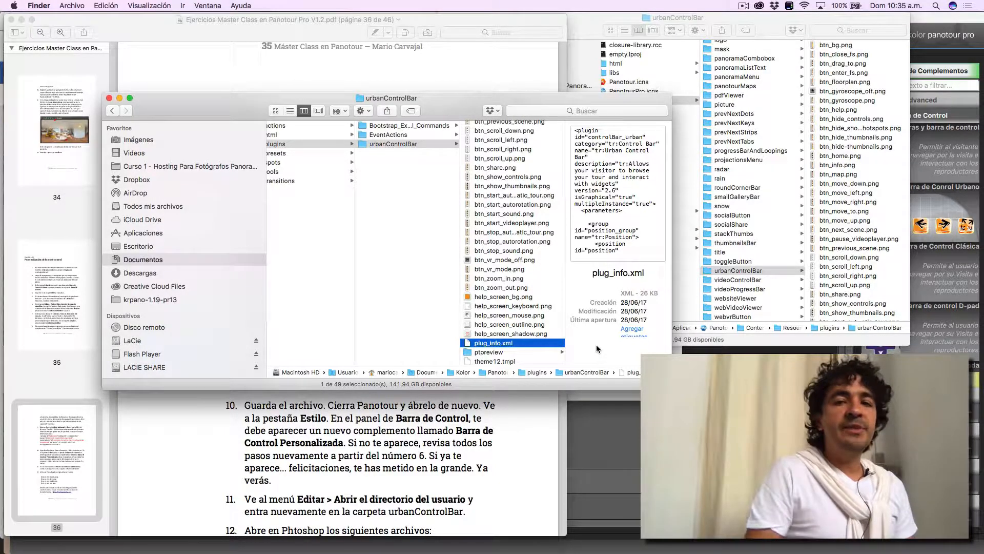
right_click(533, 344)
mouse_move(551, 340)
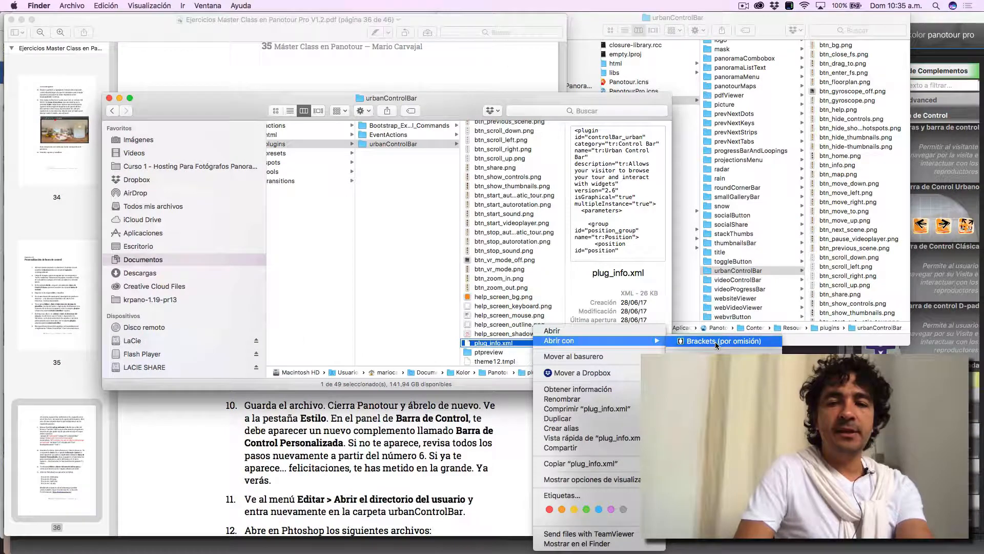
left_click(715, 341)
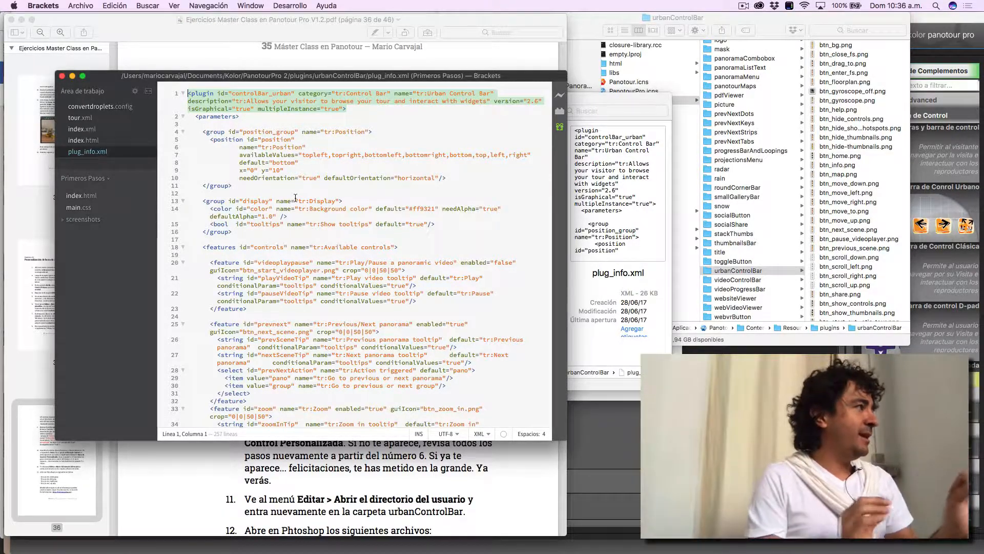
- Return to the exercise PDF in Preview and highlight the complete sample plugin line in instruction 9
key("super+Tab")
key("super+Tab")
key("super+Tab")
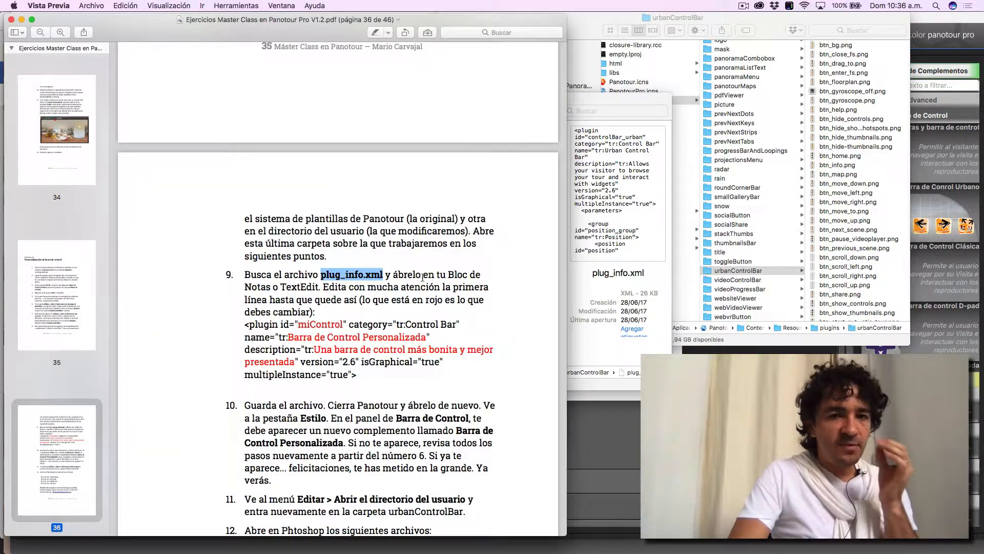
scroll(379, 267, "down", 3)
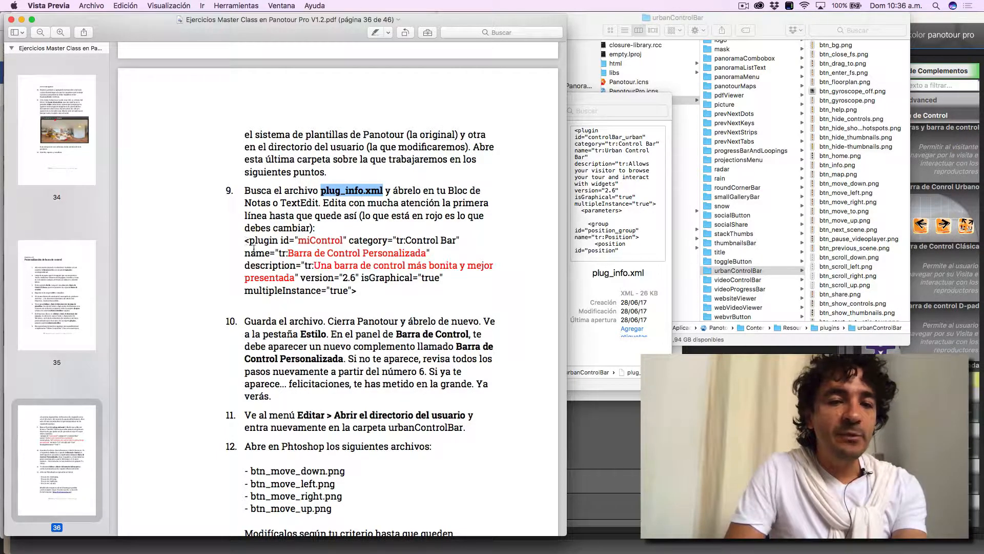
left_click_drag(357, 290, 244, 244)
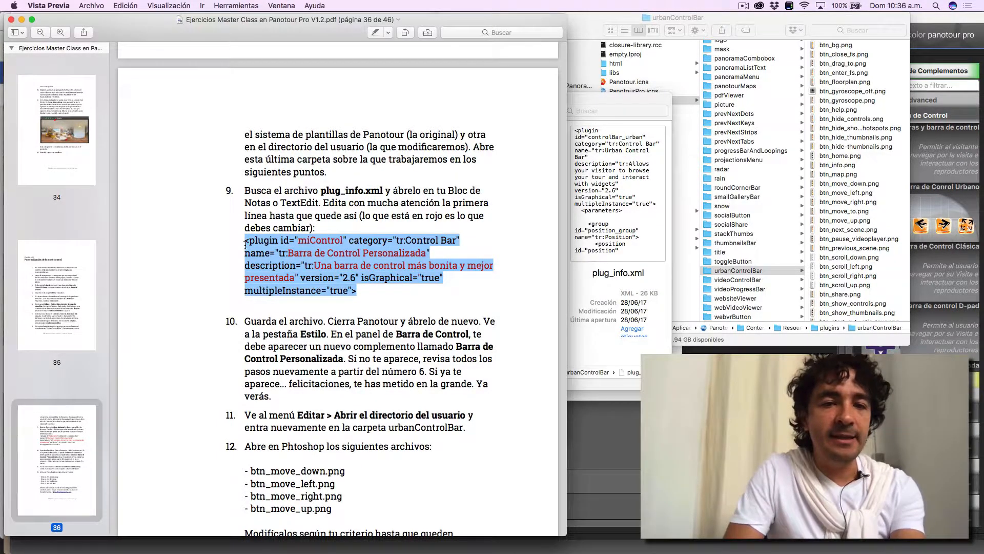
- Compare line 1 of plug_info.xml in Brackets with the exercise PDF in Preview, and highlight the sample id miControl in instruction 9
key("super+Tab")
key("super+Tab")
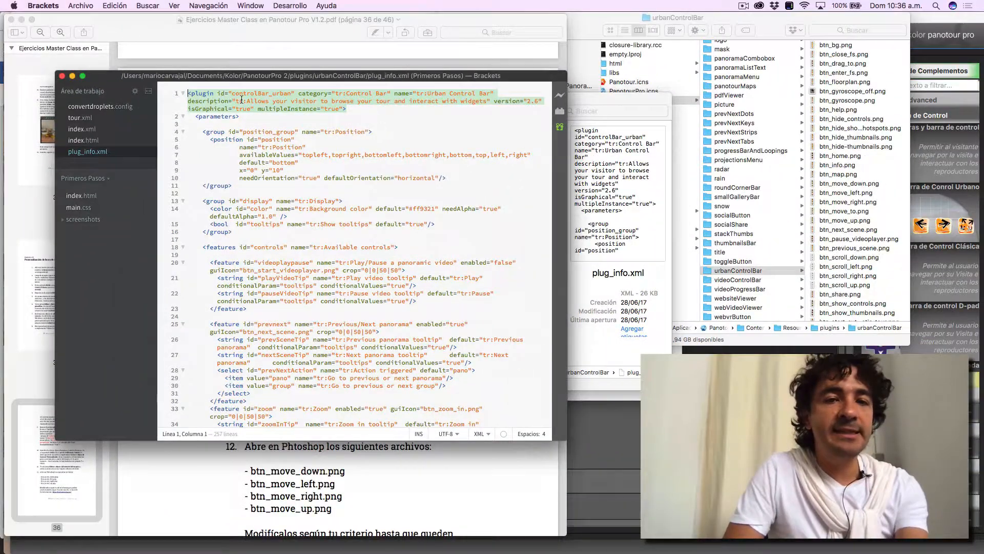
key("super+Tab")
left_click(310, 241)
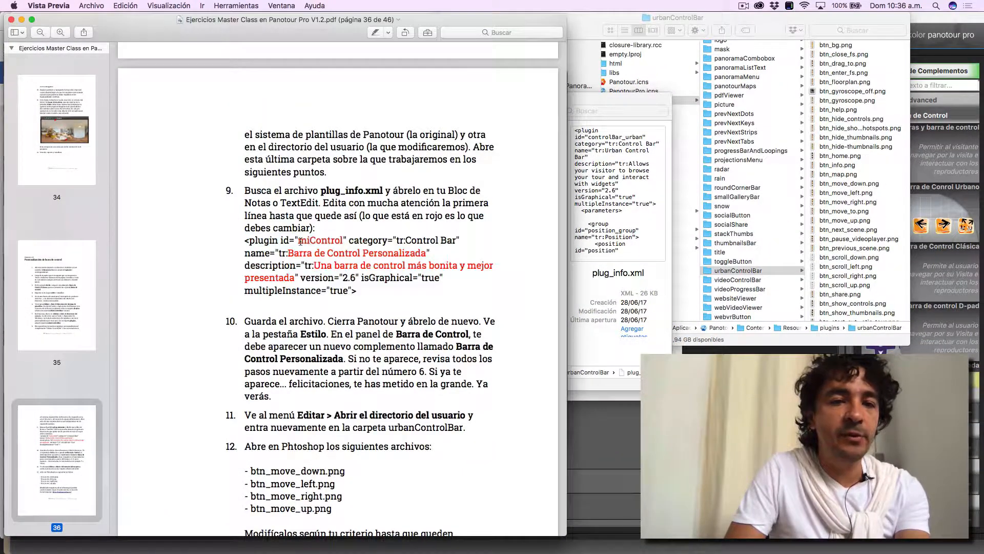
left_click_drag(299, 242, 343, 241)
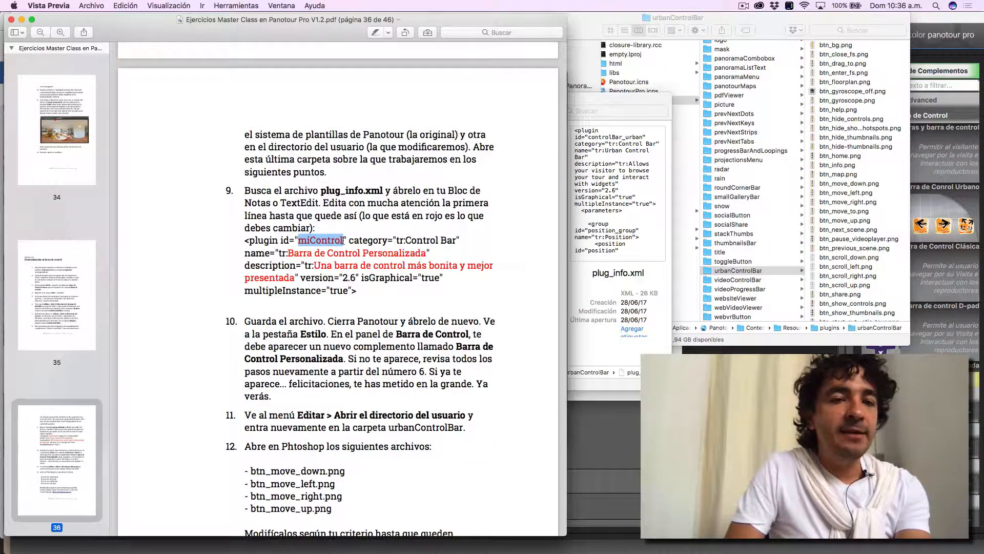
- In Brackets, replace the plugin id on line 1 of plug_info.xml with miControl
key("super+Tab")
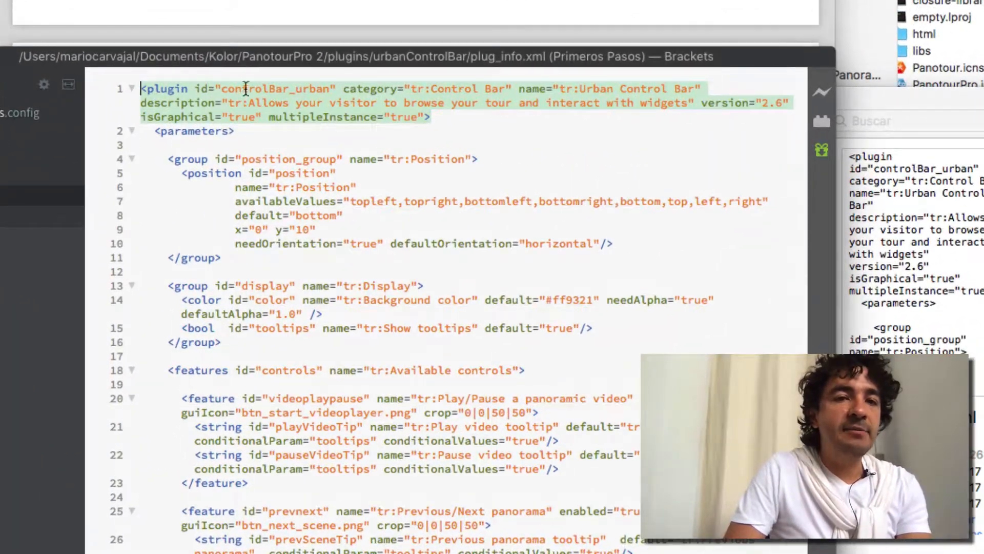
left_click_drag(221, 90, 328, 91)
type("urbanControlBar")
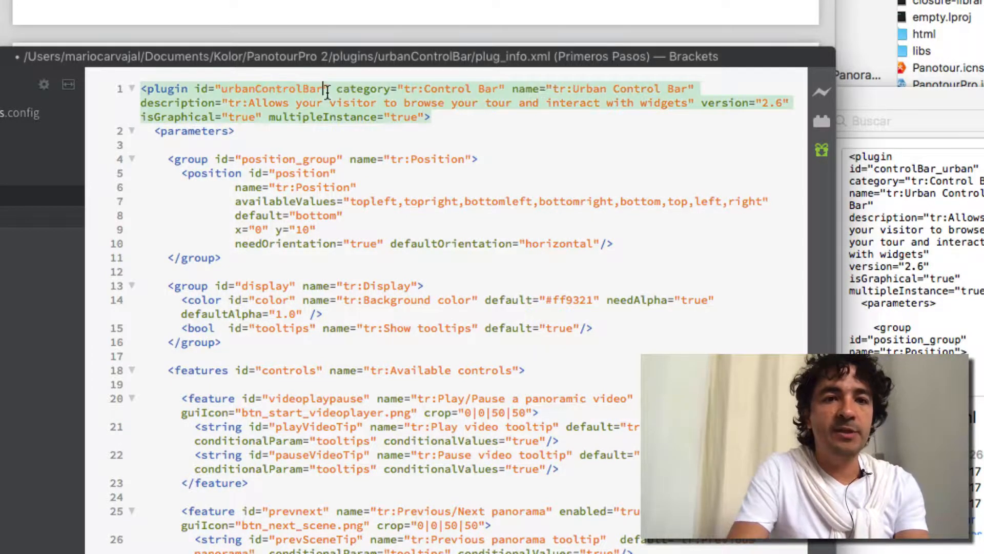
key("super+z")
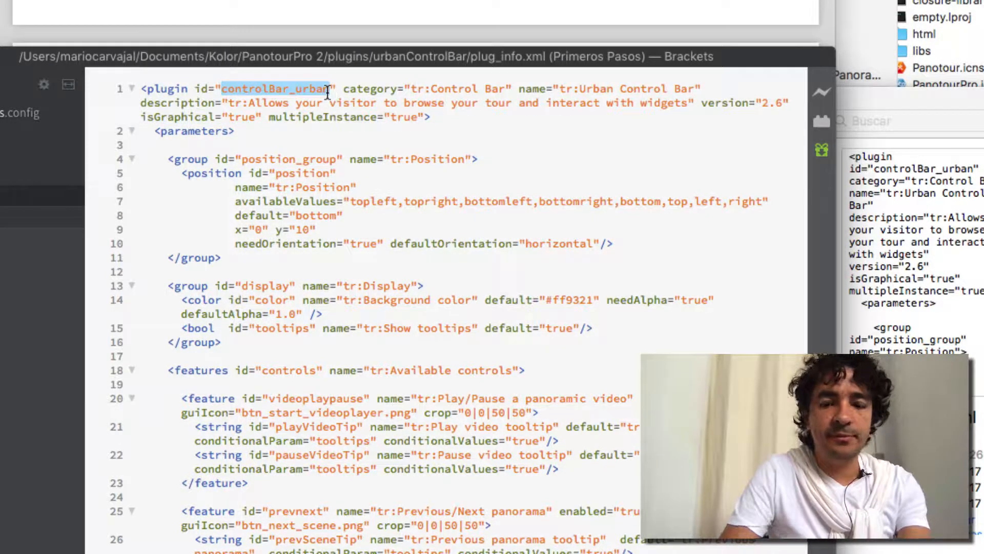
type("miControl")
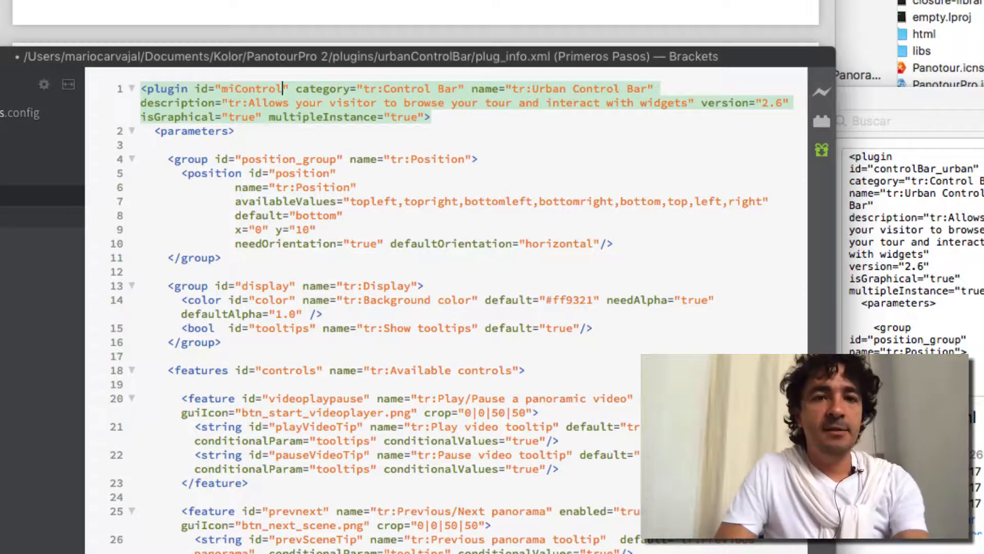
- Check the category attribute in the exercise PDF and highlight its value tr:Control Bar on line 1 in Brackets
key("super+Tab")
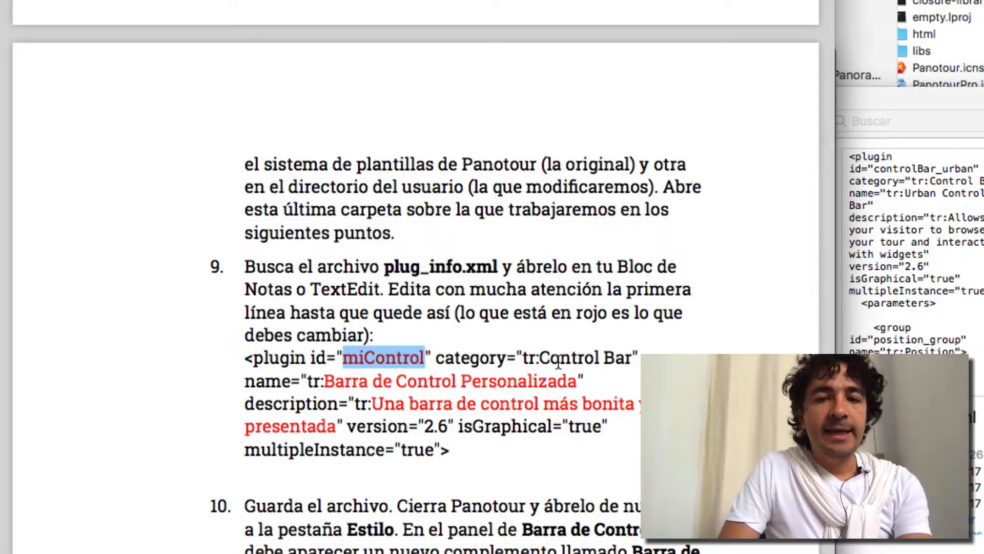
key("super+Tab")
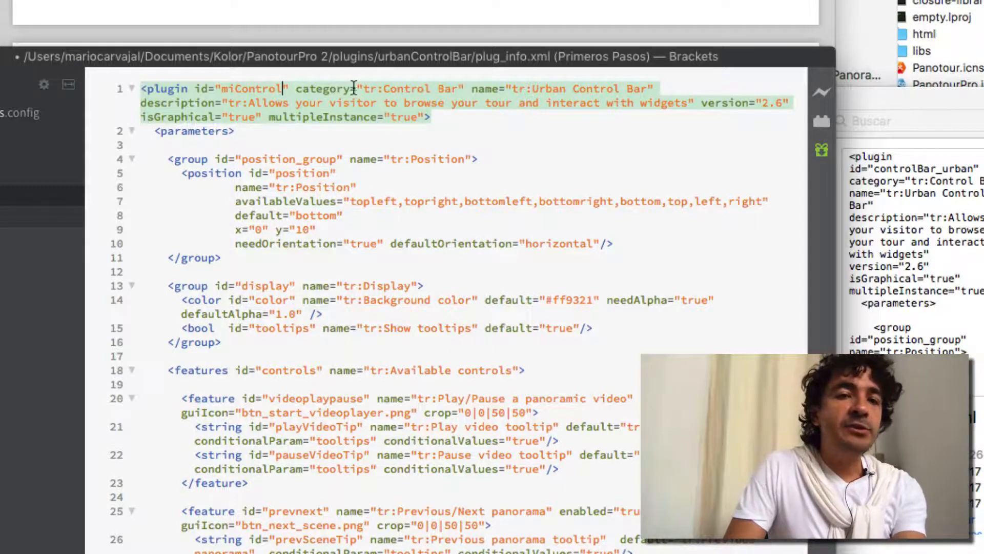
left_click_drag(362, 89, 458, 90)
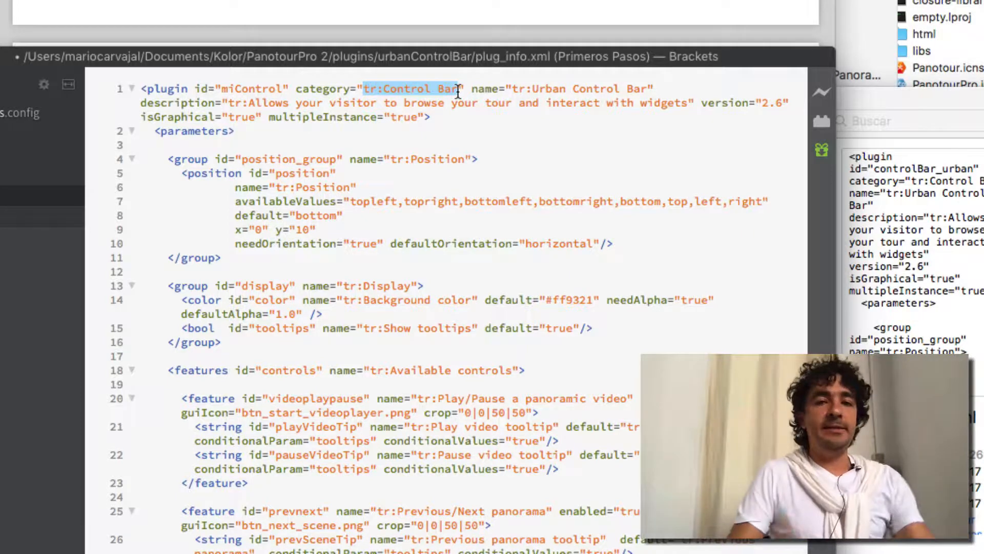
- Copy Barra de Control Personalizada from the exercise PDF and paste it over the plugin name after tr: in Brackets
key("super+Tab")
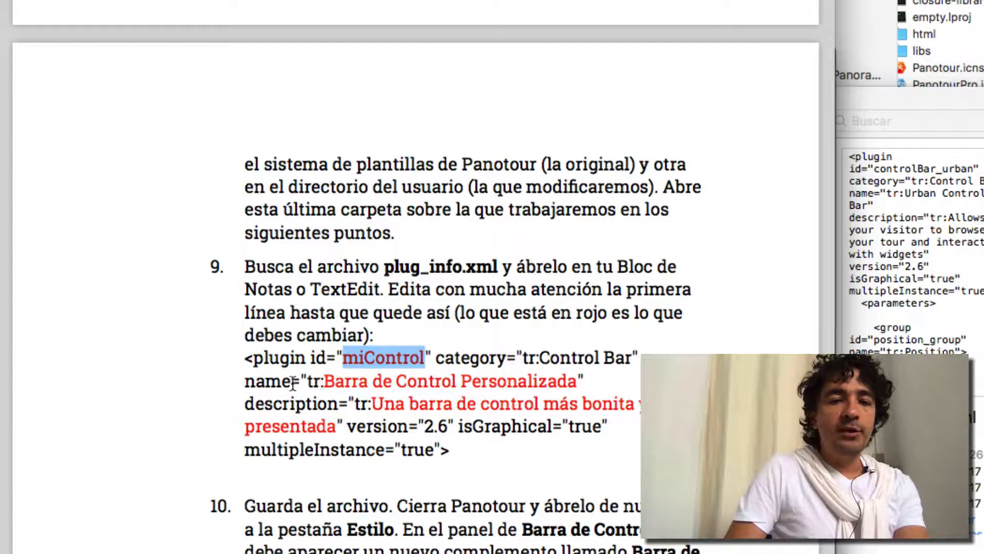
left_click(246, 379)
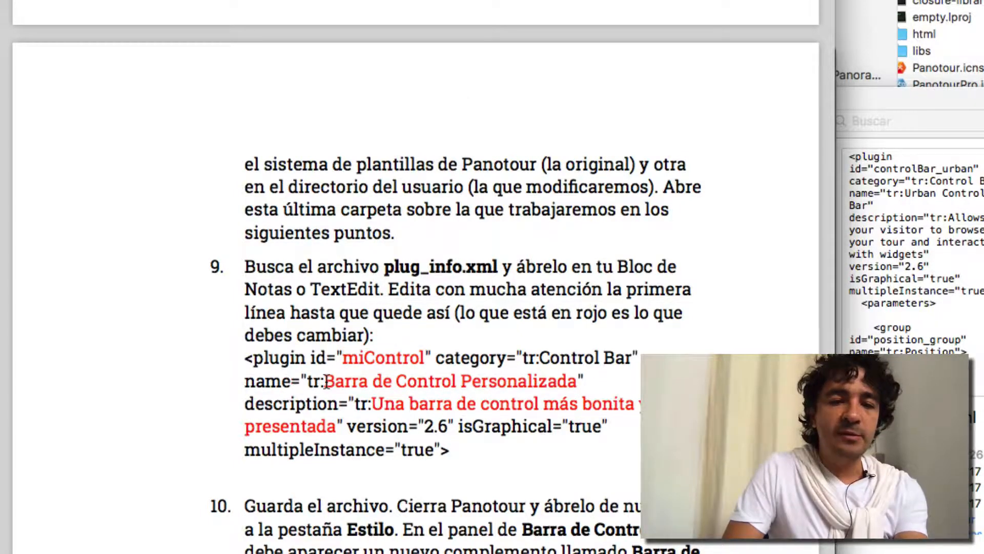
left_click_drag(325, 382, 573, 382)
key("super+c")
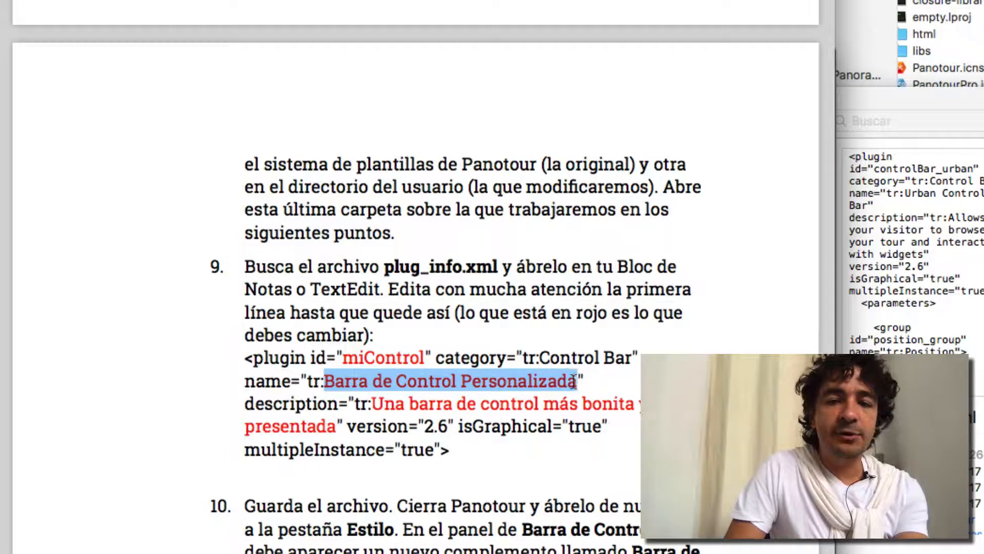
key("super+Tab")
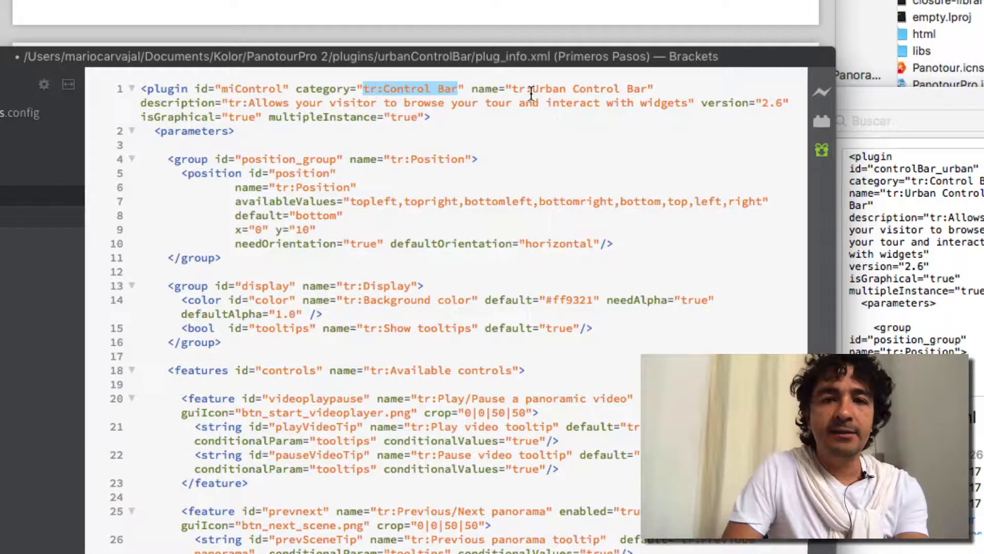
left_click_drag(533, 90, 644, 91)
key("super+v")
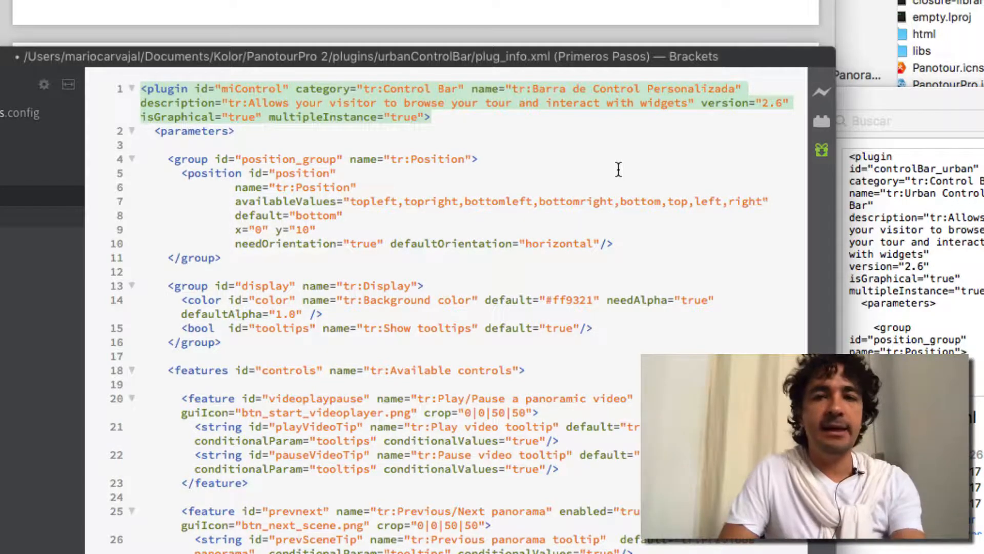
- Copy "Una barra de control más bonita y mejor presentada" from the PDF and paste it over the plugin description after tr: in Brackets
key("super+Tab")
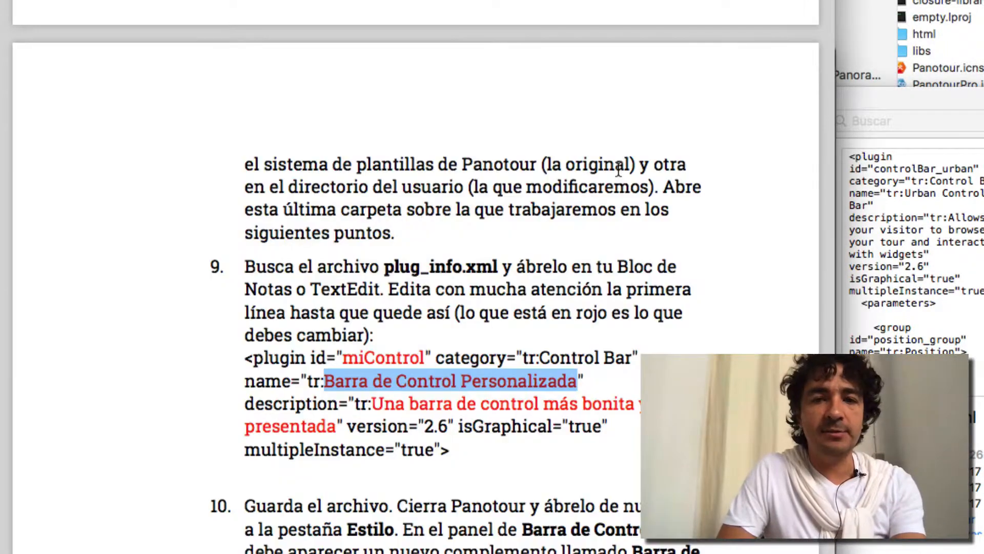
left_click(370, 401)
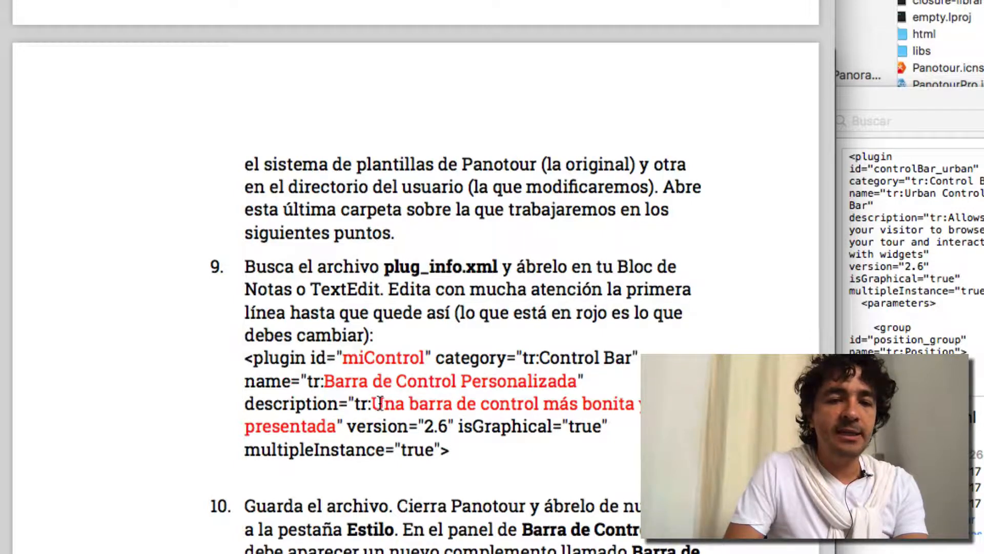
left_click_drag(375, 402, 337, 423)
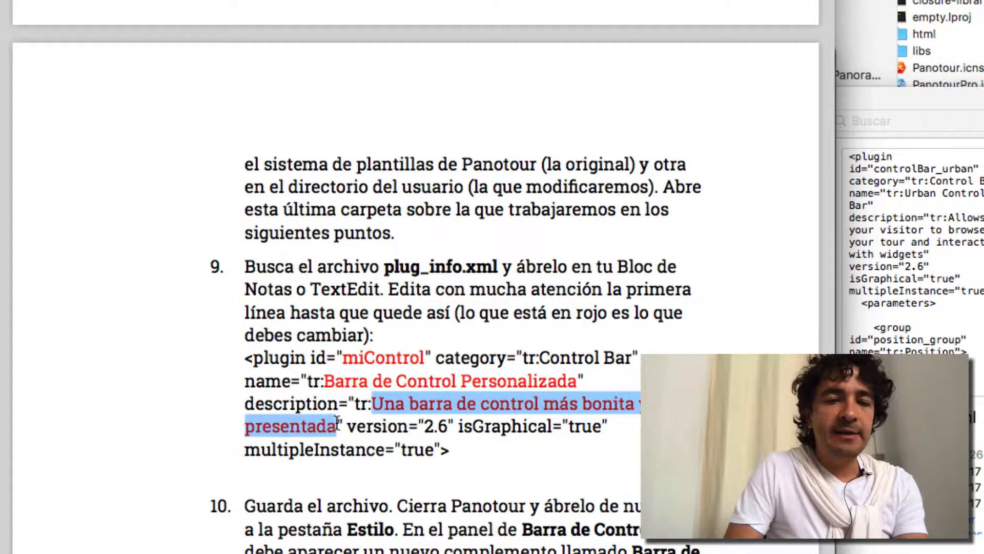
key("super+Tab")
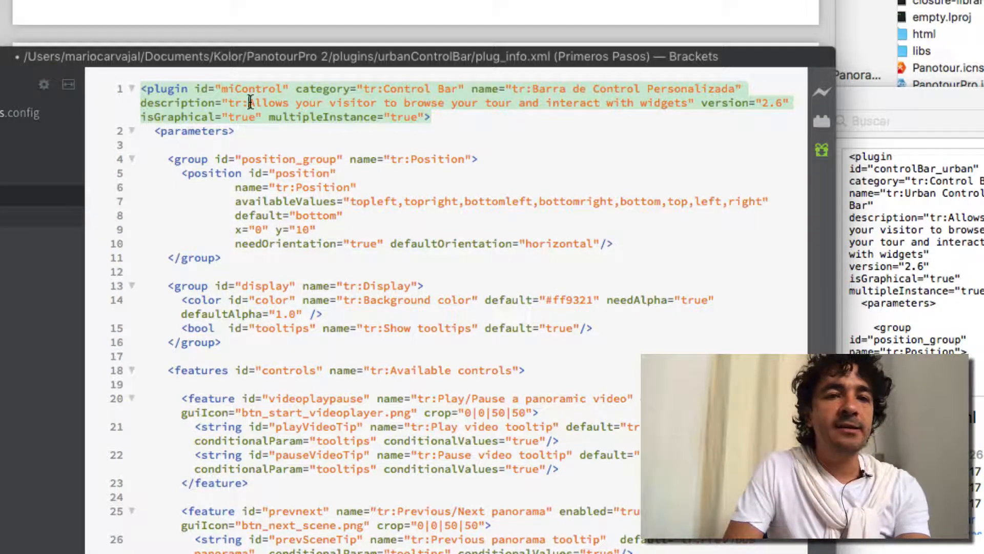
left_click_drag(250, 101, 689, 106)
type("Una barra de control más bonita y mejor presentada")
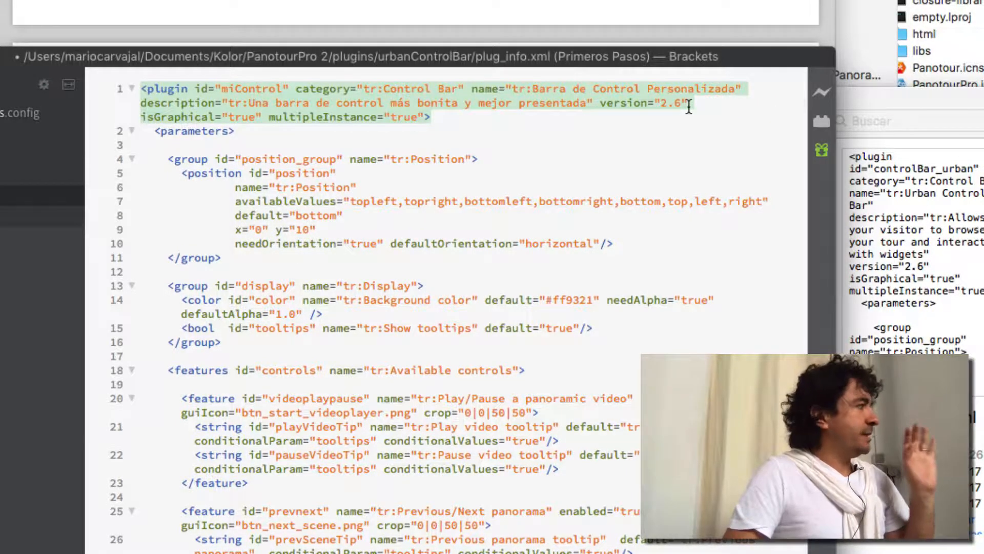
- Read instruction 10 in the exercise PDF and save plug_info.xml in Brackets
key("super+Tab")
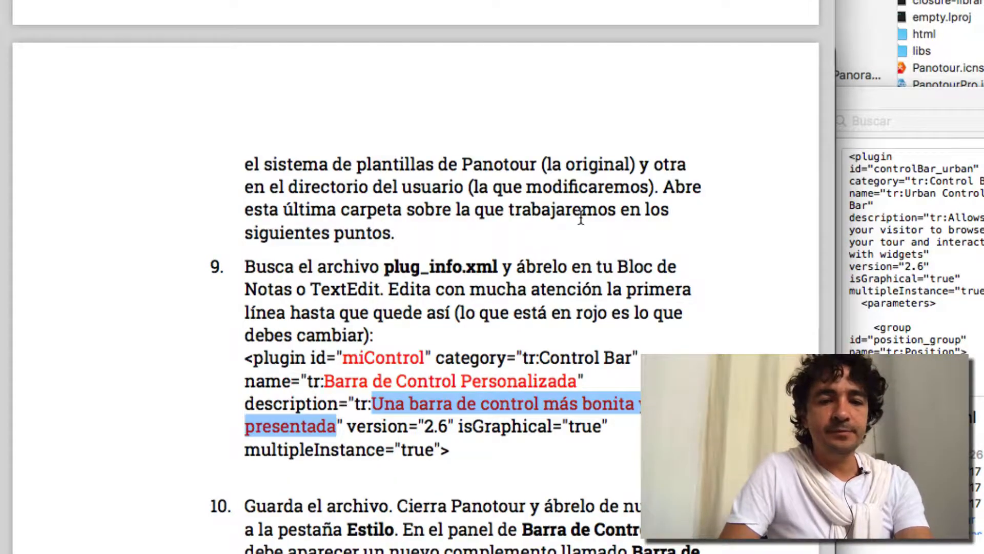
scroll(581, 218, "down", 5)
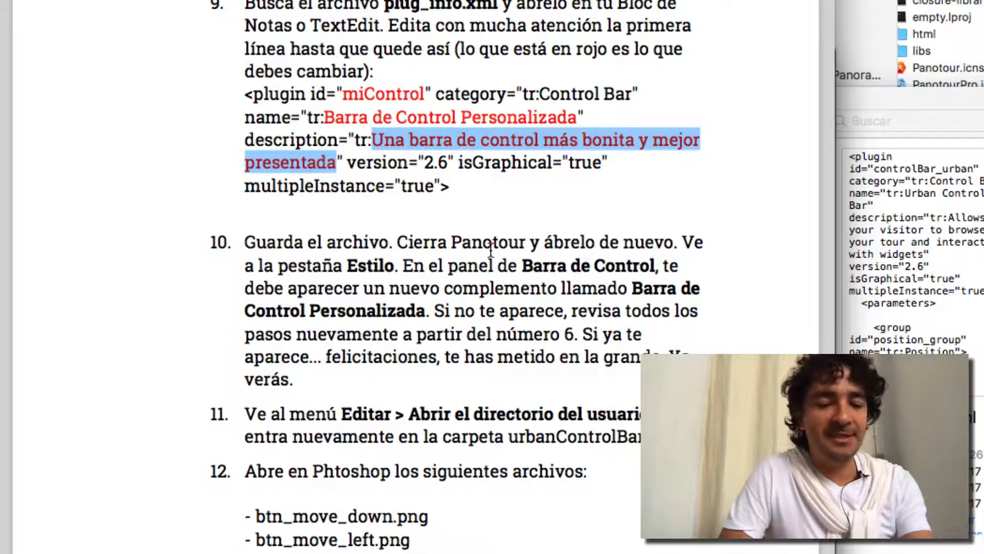
key("super+Tab")
key("super+s")
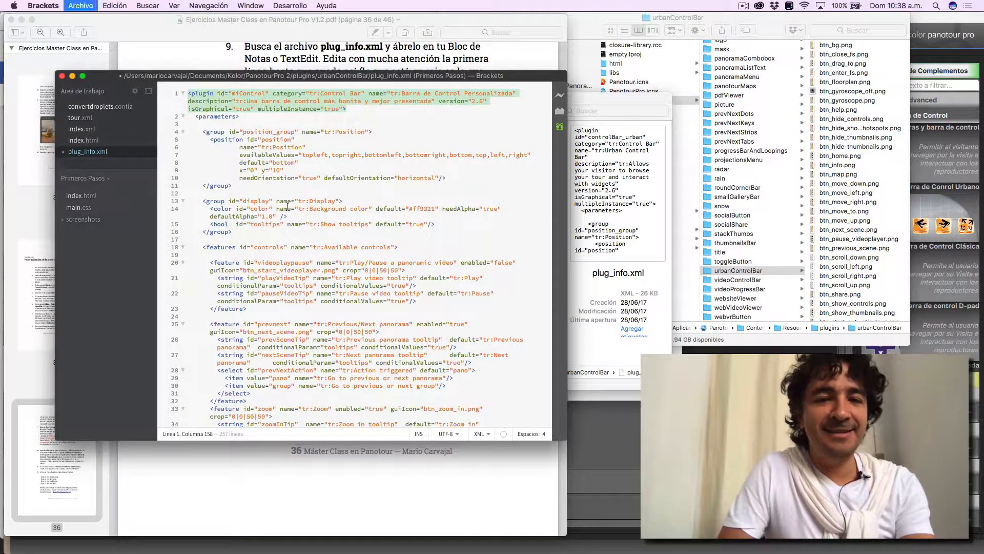
- Switch to Panotour Pro and quit it, saving the project in the Originales folder of Ejercicio 14
key("super+Tab")
key("super+Tab")
key("super+Tab")
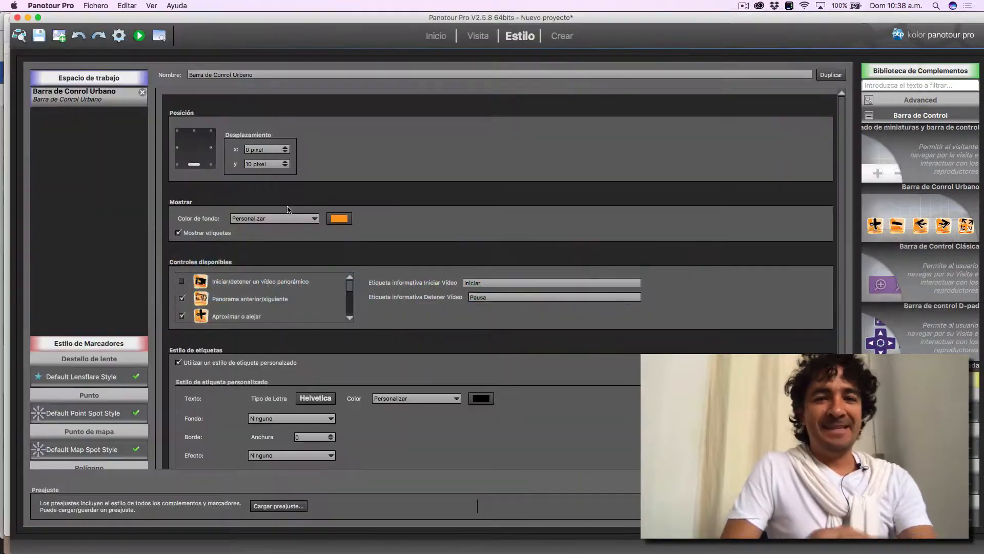
key("super+q")
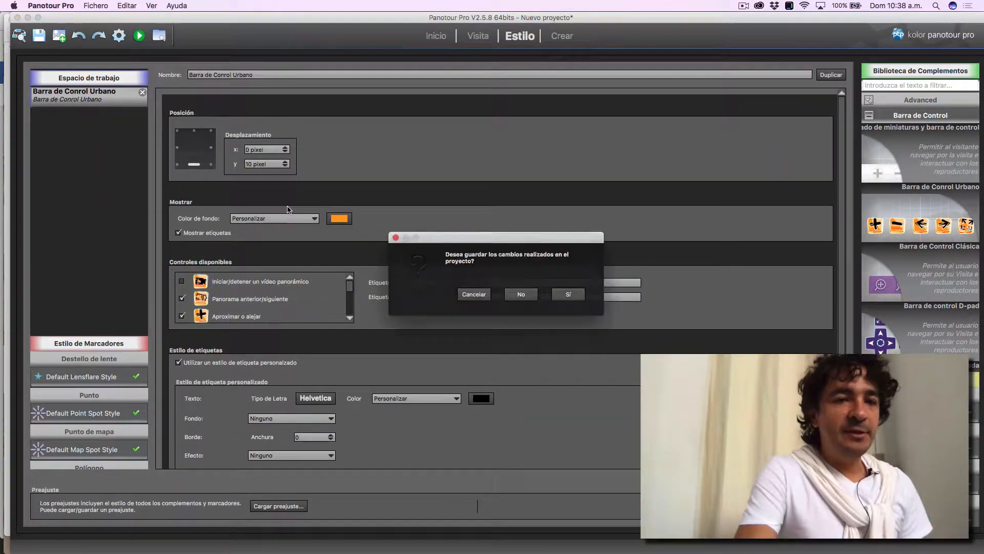
left_click(562, 291)
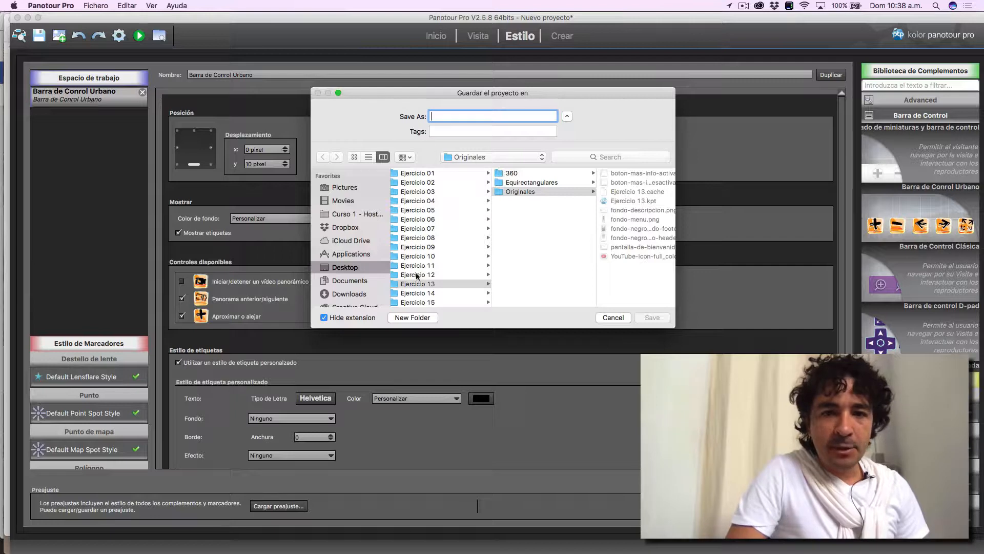
left_click(432, 293)
left_click(521, 192)
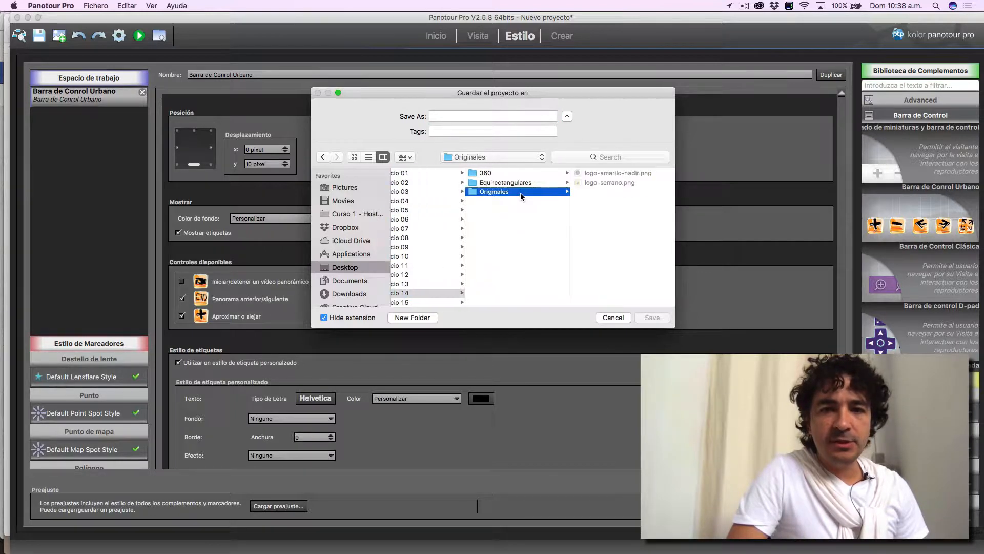
left_click(457, 118)
type("E")
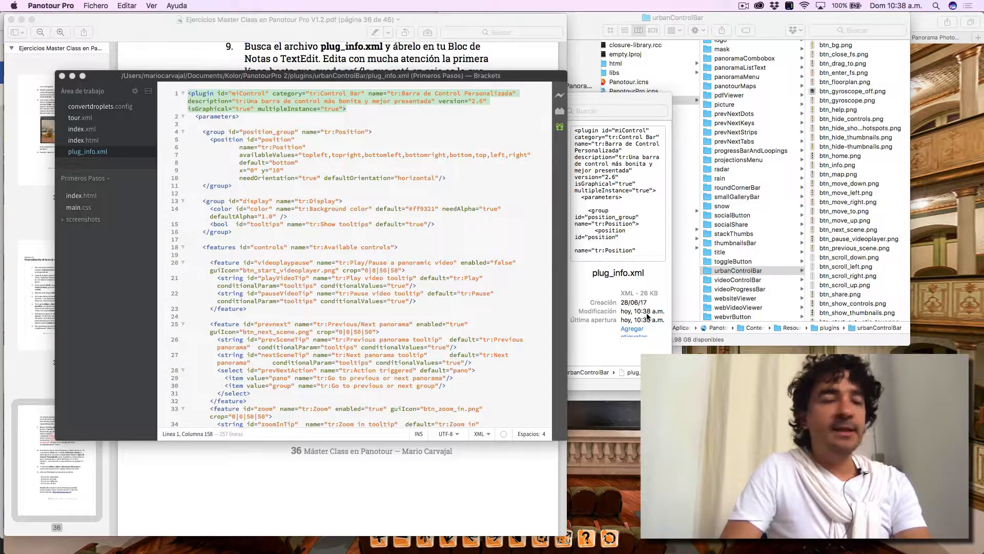
key("super+space")
type("pano")
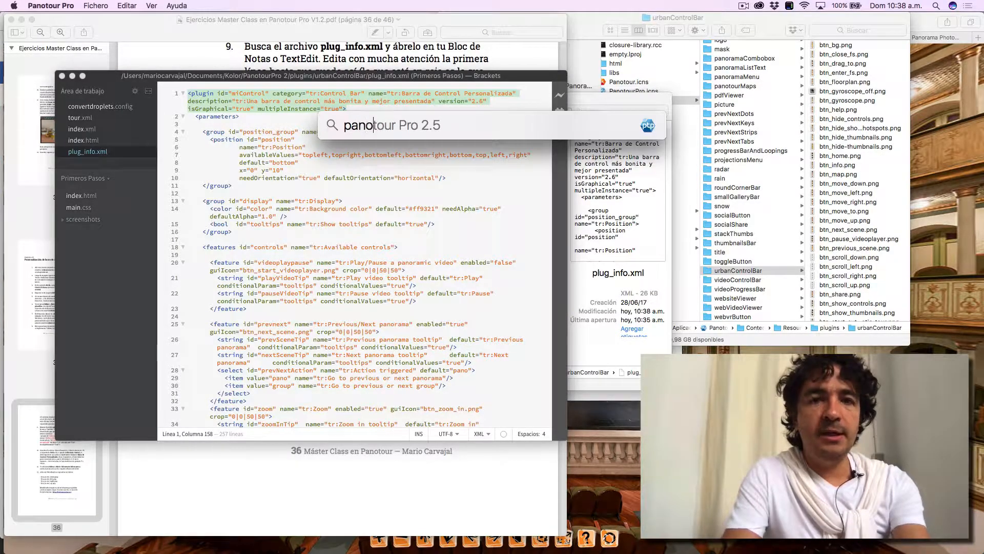
key("Return")
key("super+q")
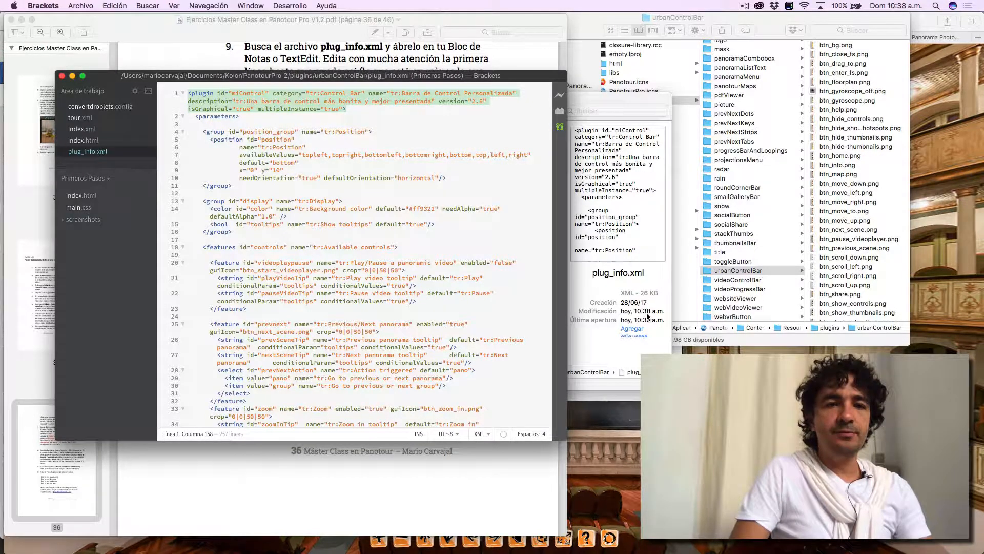
- Relaunch Panotour Pro 2.5 and return to instruction 10 in the exercise PDF
key("super+Tab")
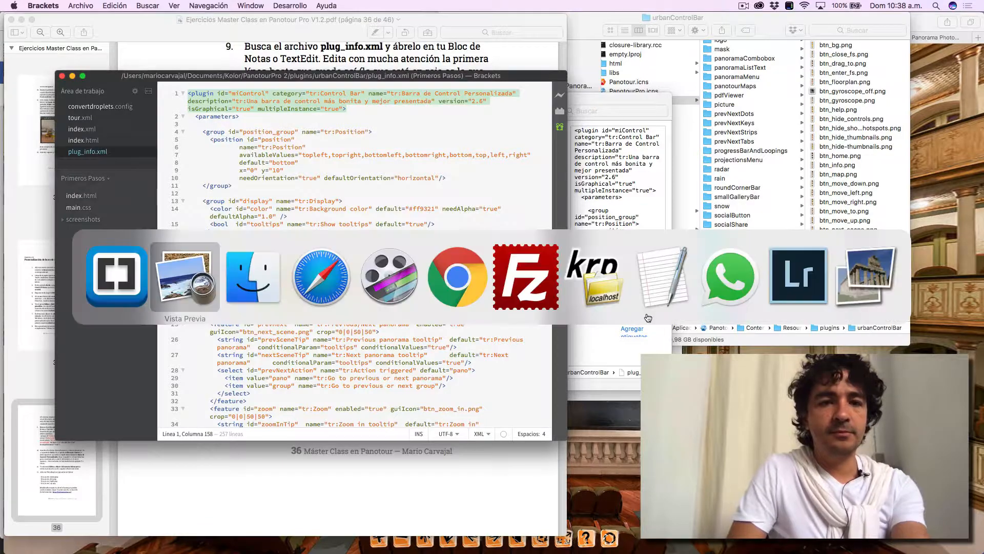
key("super+space")
type("pan")
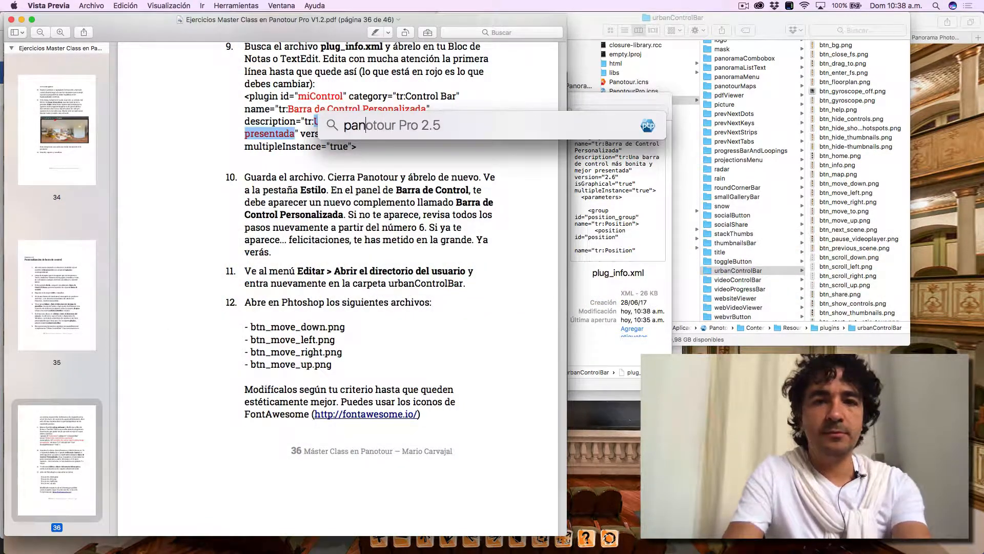
key("Return")
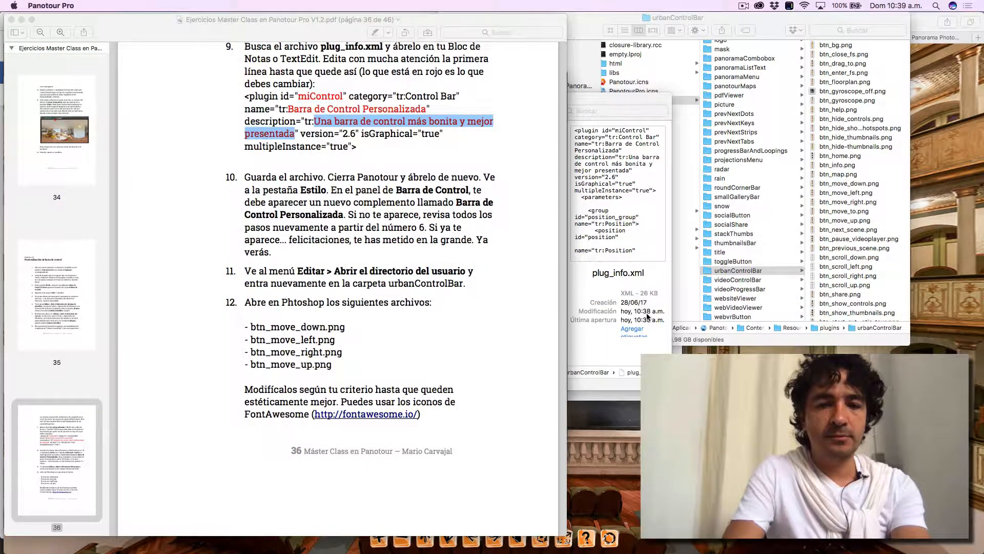
left_click(62, 5)
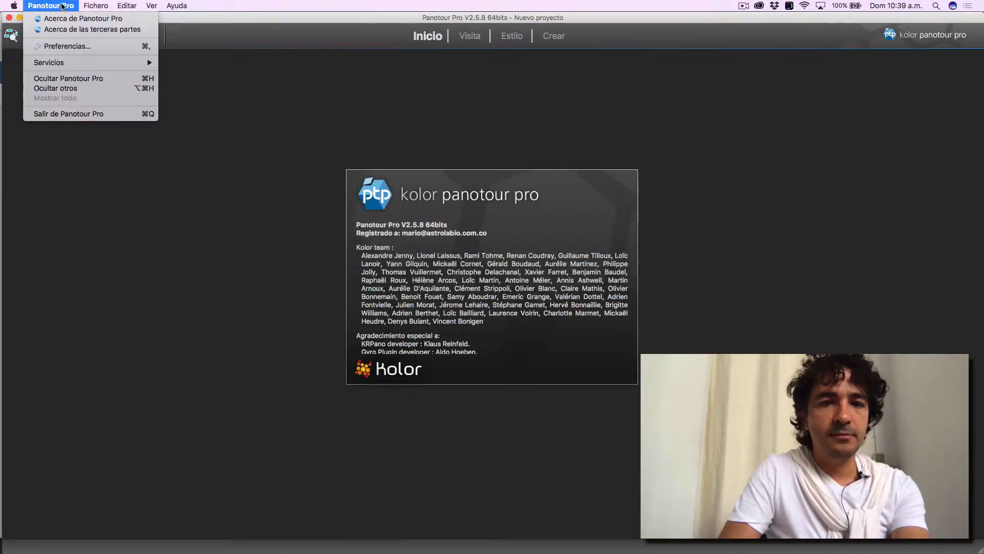
left_click(357, 65)
key("super+Tab")
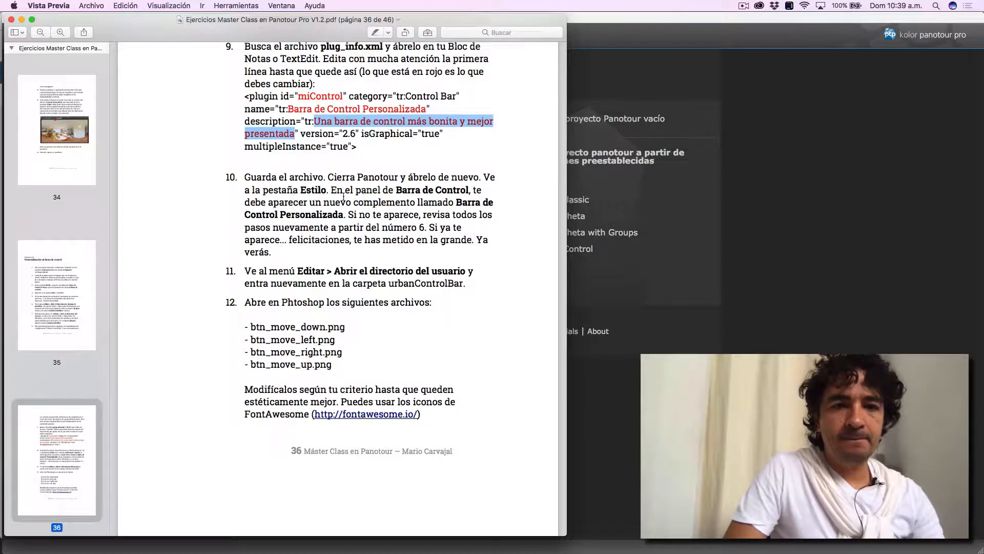
- Switch to Panotour Pro, open the recent project Ejercicio 14 and show the Barra de Control plugins in the Estilo section's library
left_click(848, 174)
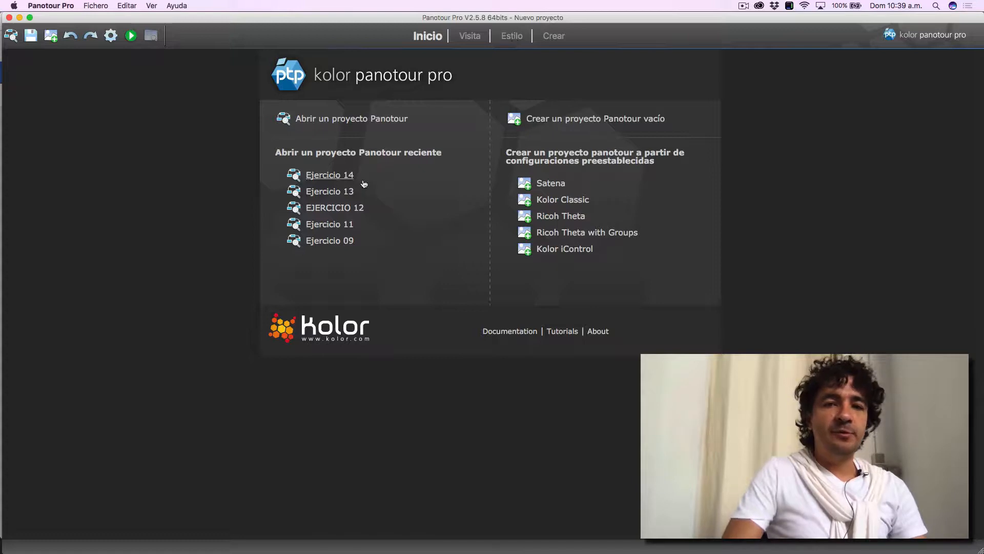
left_click(345, 175)
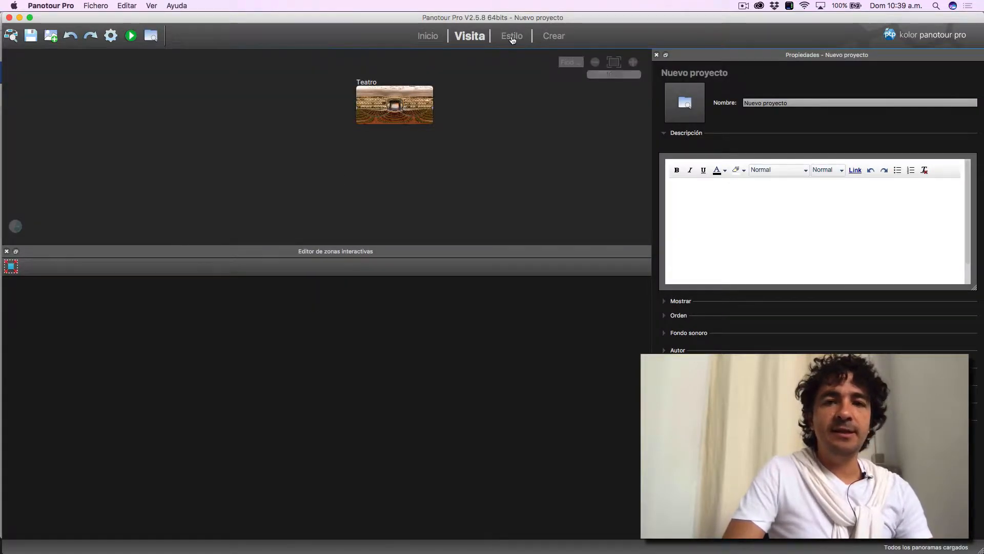
left_click(512, 36)
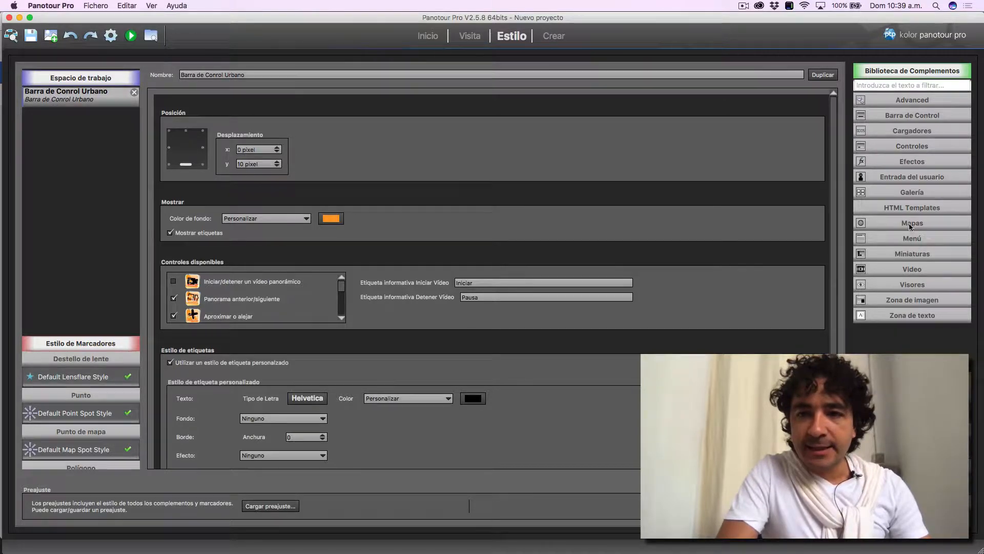
left_click(914, 119)
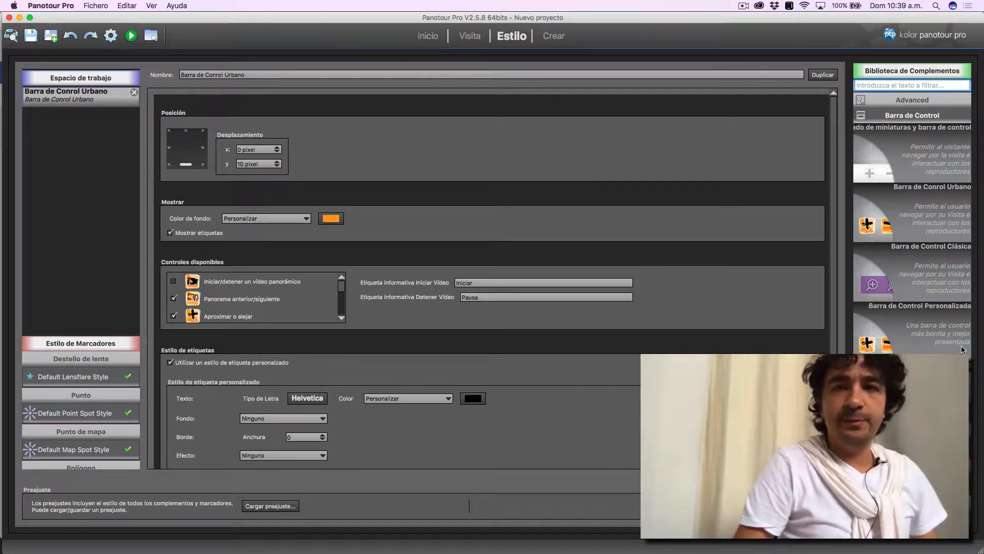
left_click(745, 6)
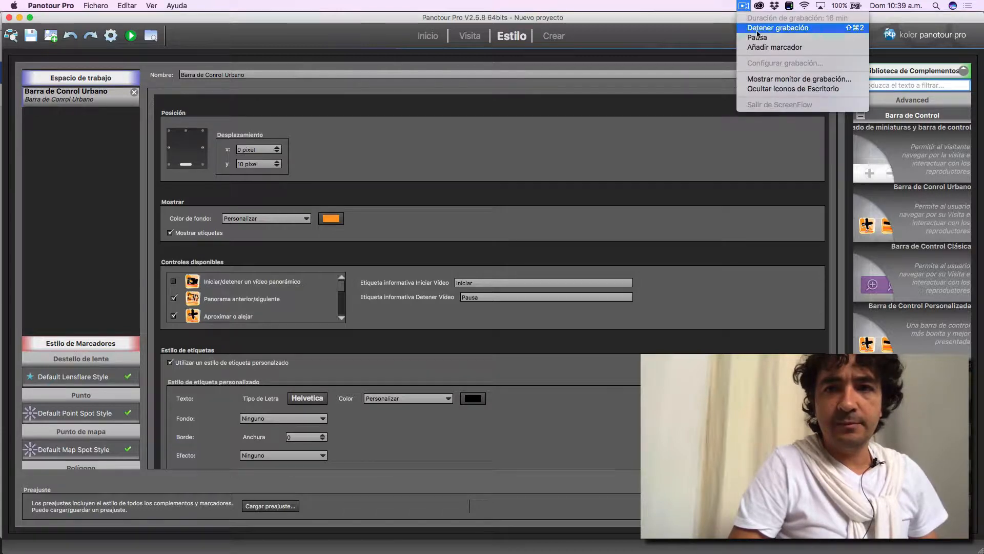
left_click(753, 38)
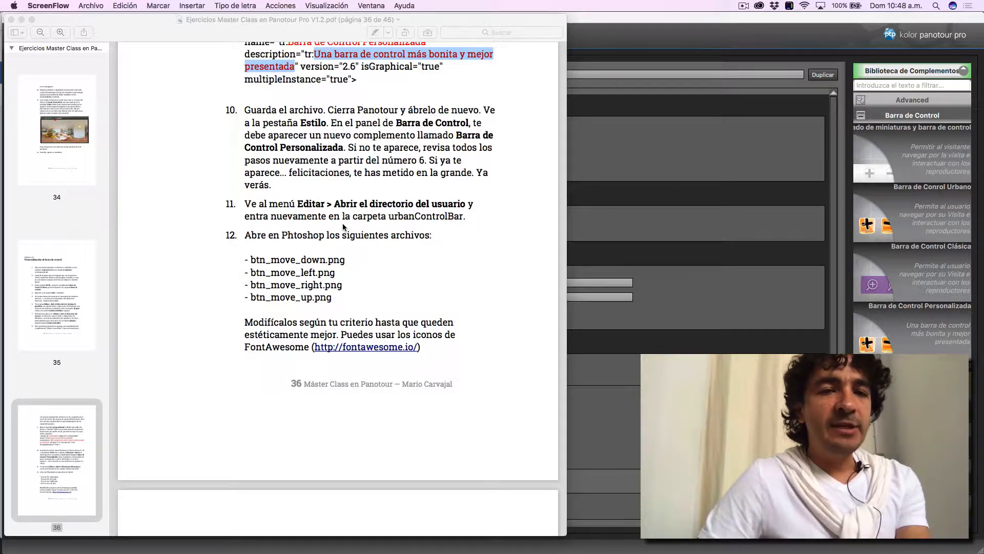
- Open the user directory from Panotour Pro and go to the urbanControlBar folder inside plugins
left_click(603, 27)
left_click(152, 5)
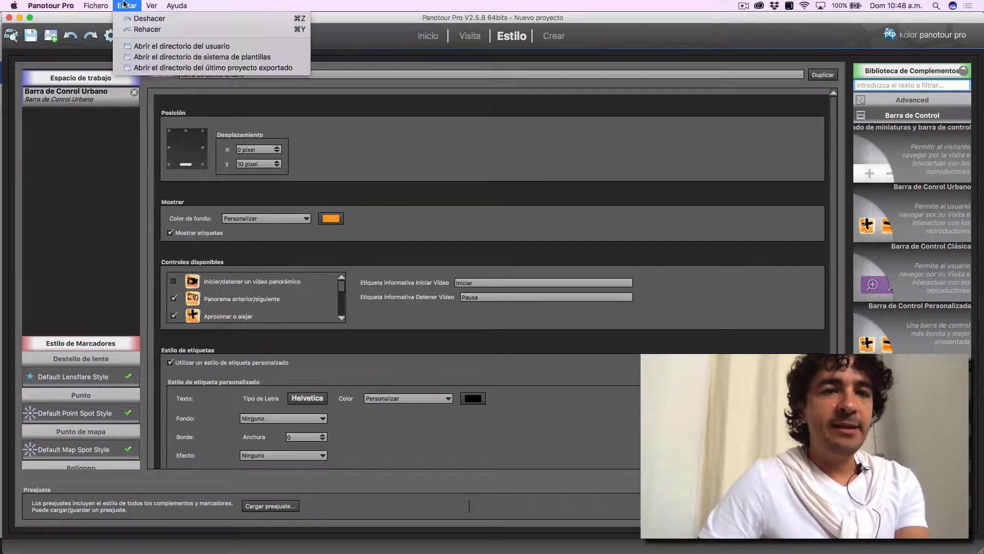
left_click(138, 49)
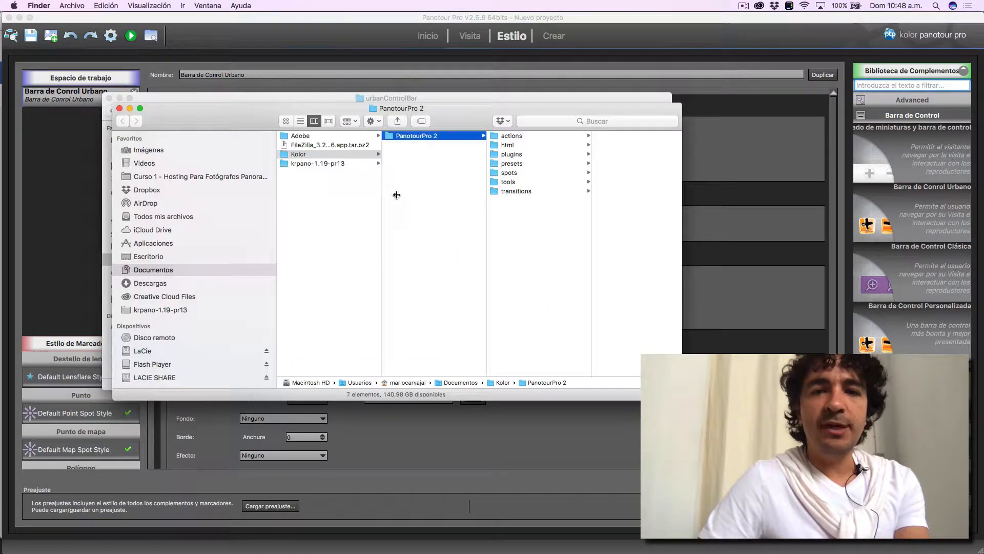
left_click(516, 155)
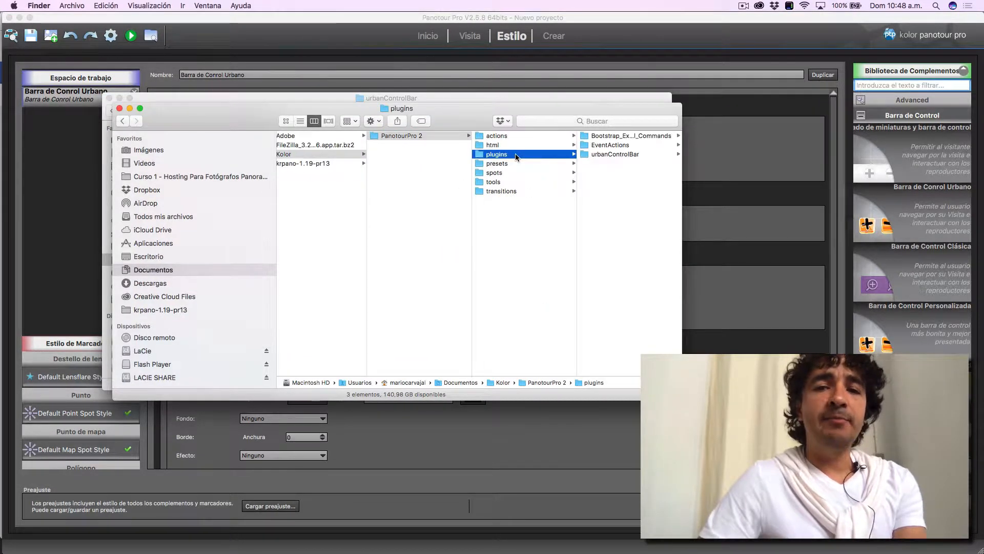
left_click(617, 154)
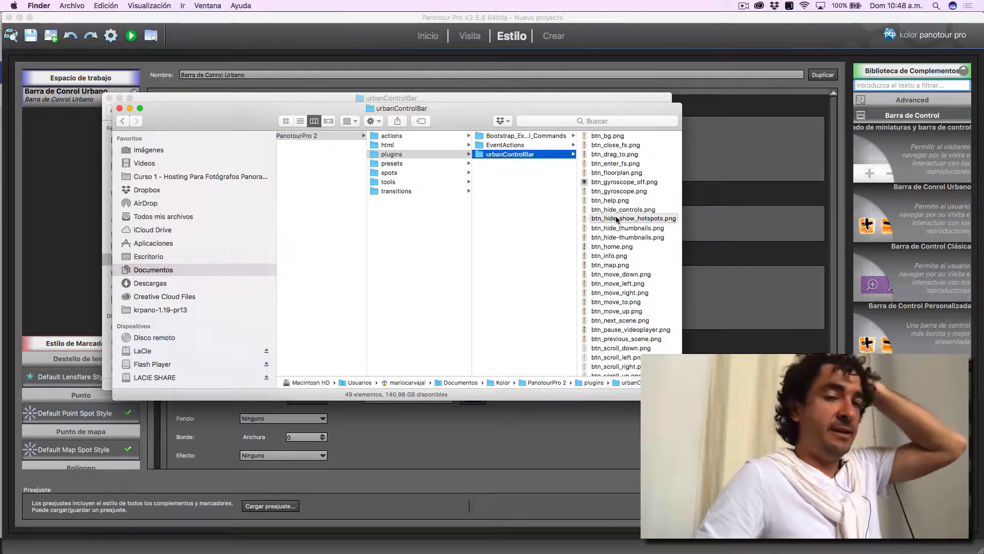
- Preview the button images in urbanControlBar one by one, from btn_bg.png to btn_gyroscope_off.png
left_click(605, 135)
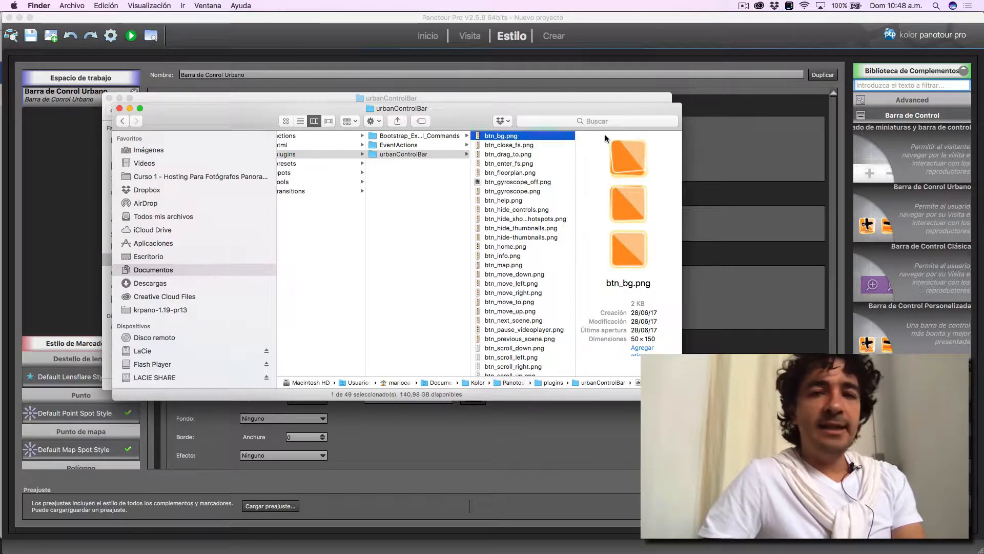
key("Down")
key("Down")
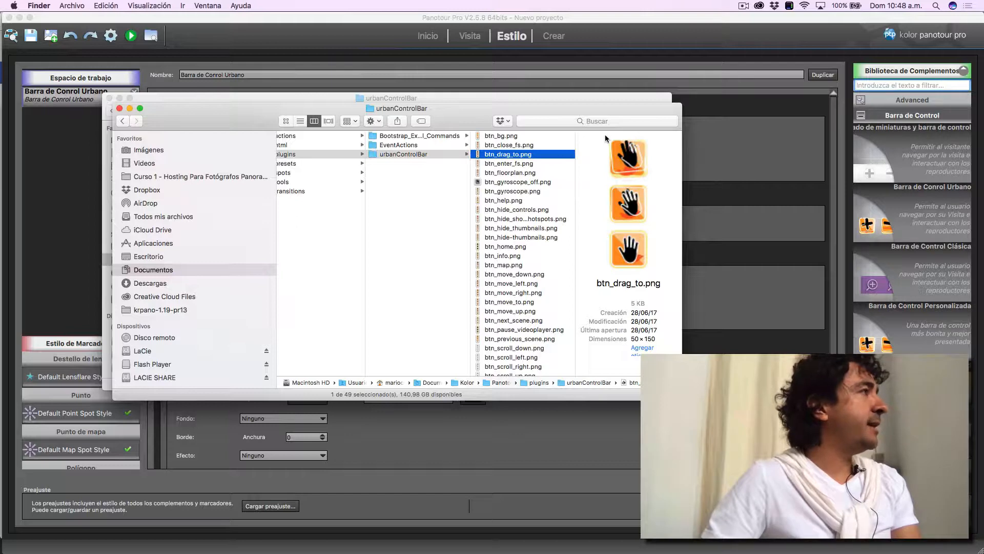
key("Down")
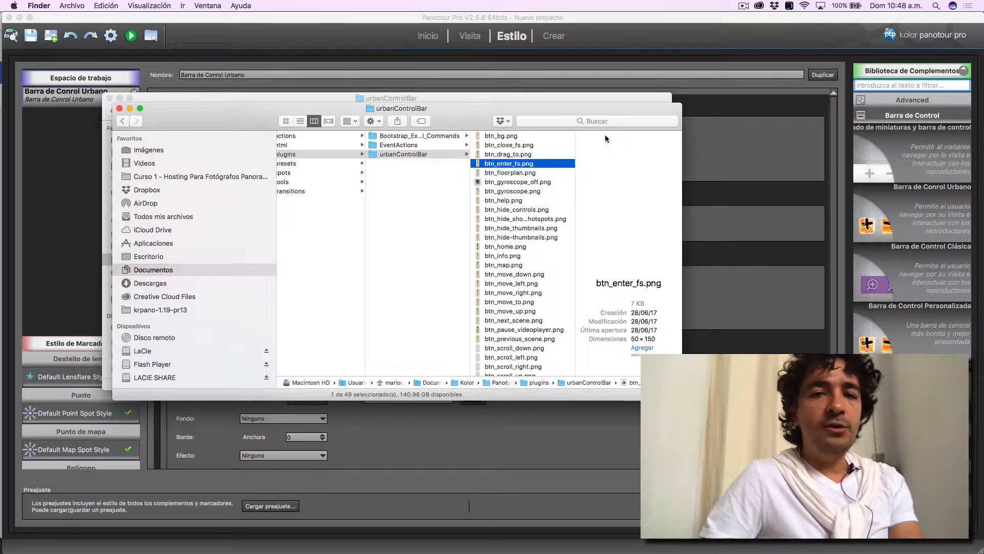
key("Down")
key("Down")
key("Down")
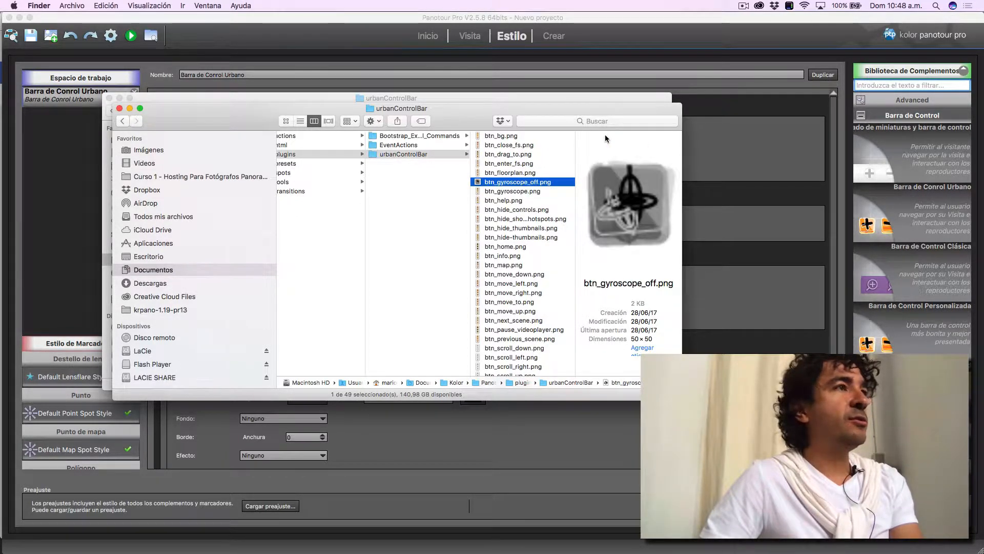
- Switch to the exercise PDF and read instruction 12 for the button files to edit in Photoshop
key("super+Tab")
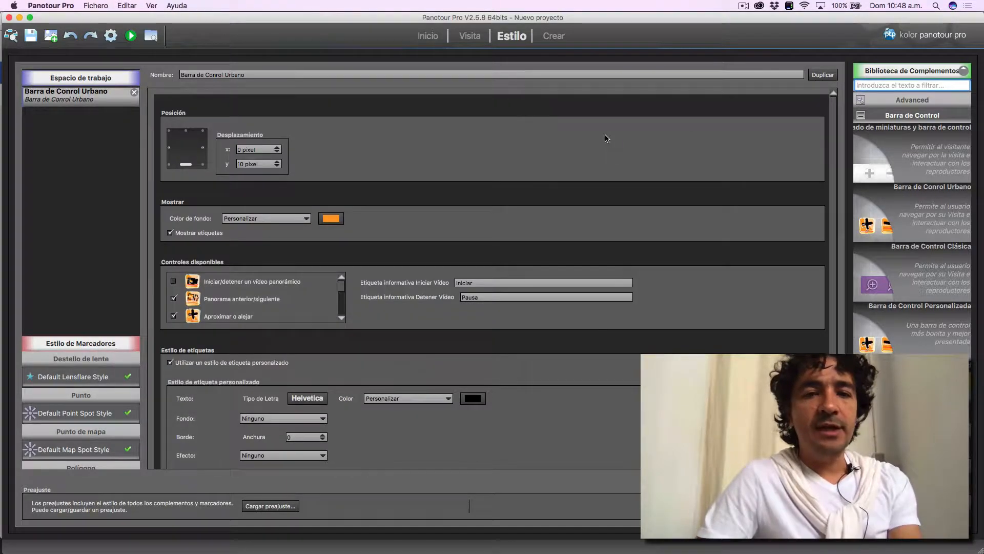
key("super+Tab")
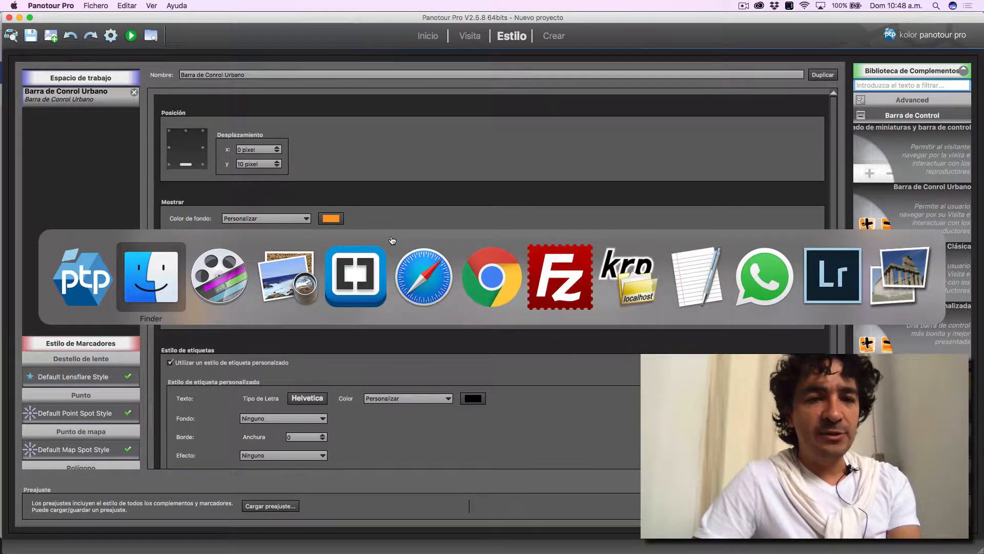
key("Tab")
key("Tab")
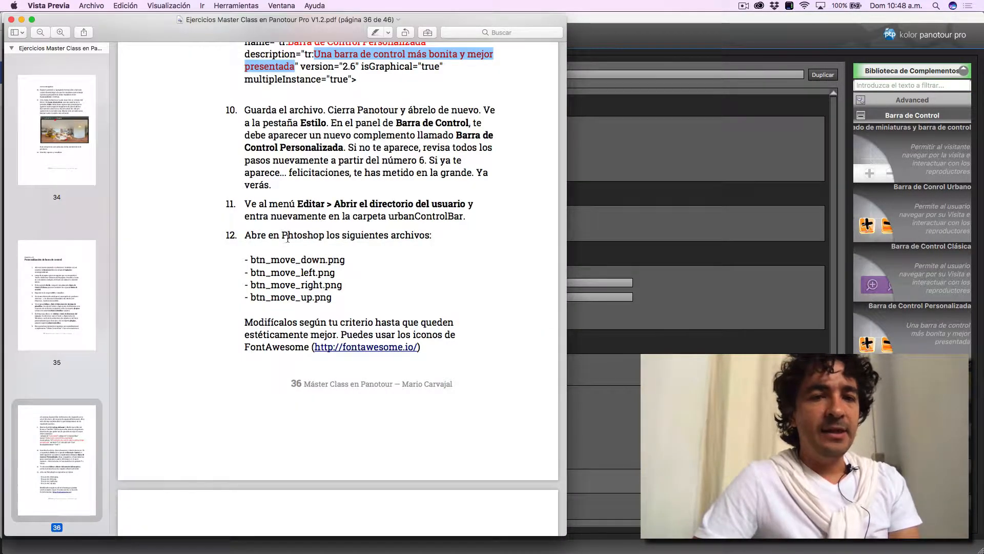
scroll(313, 252, "down", 3)
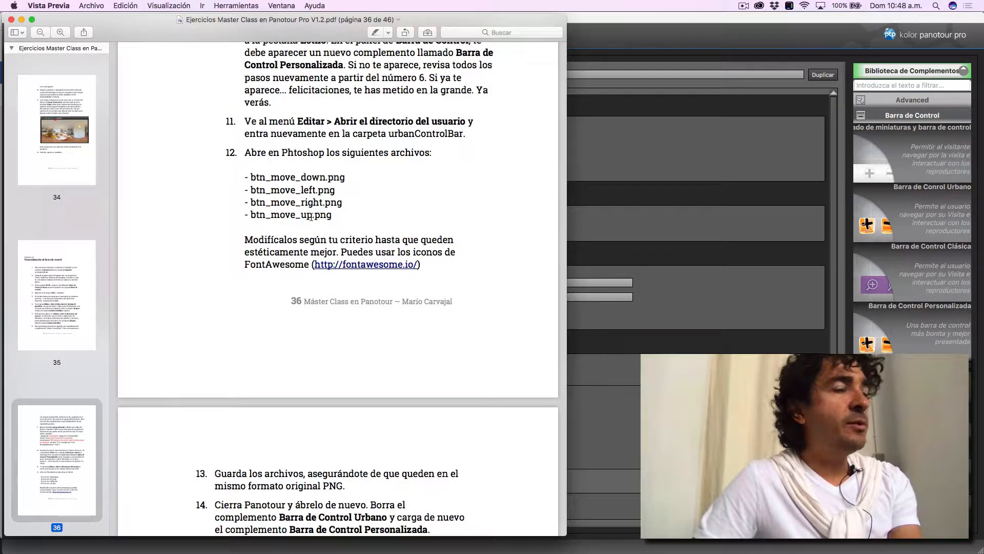
- Open btn_move_down.png from the urbanControlBar folder in Adobe Photoshop CC 2018, leaving its missing color profile unmodified
key("super+Tab")
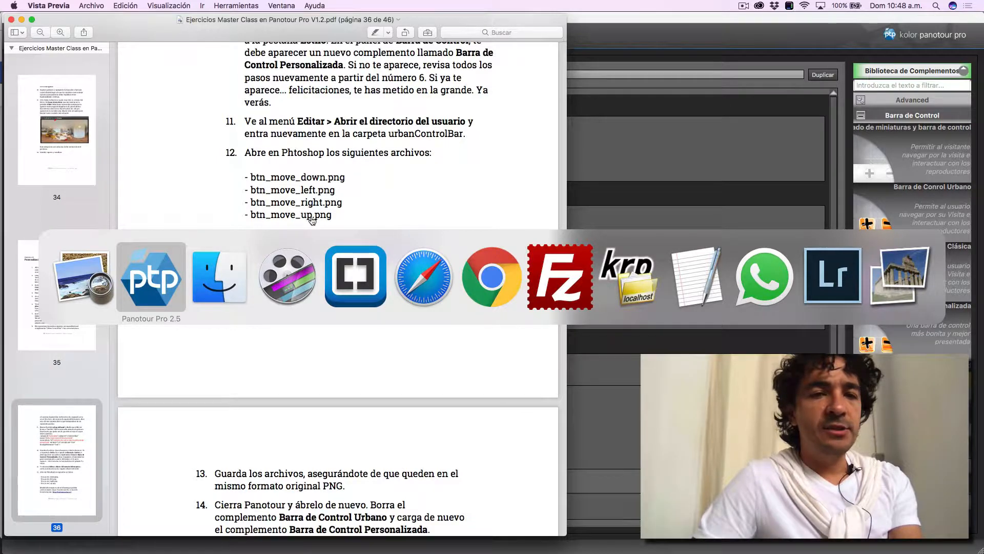
key("super+Tab")
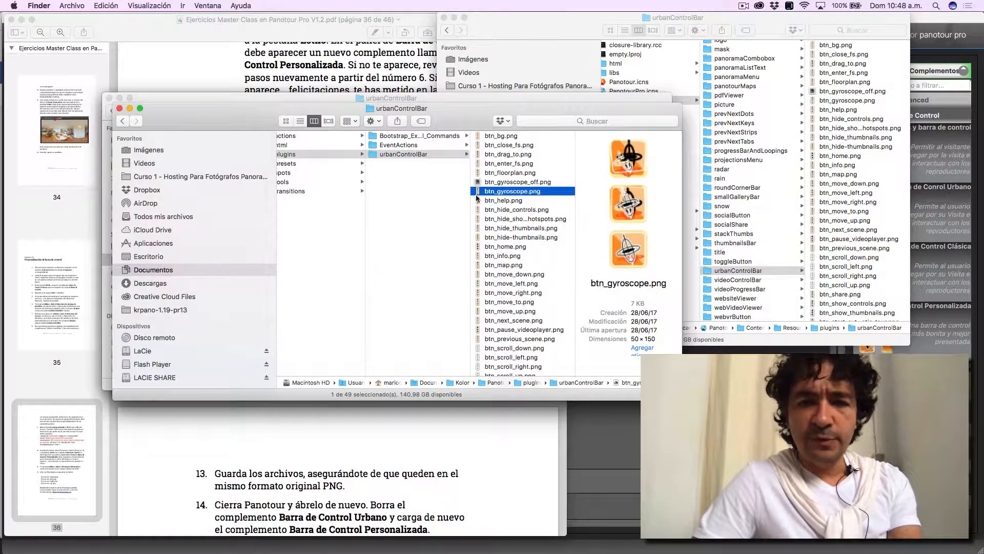
left_click(525, 276)
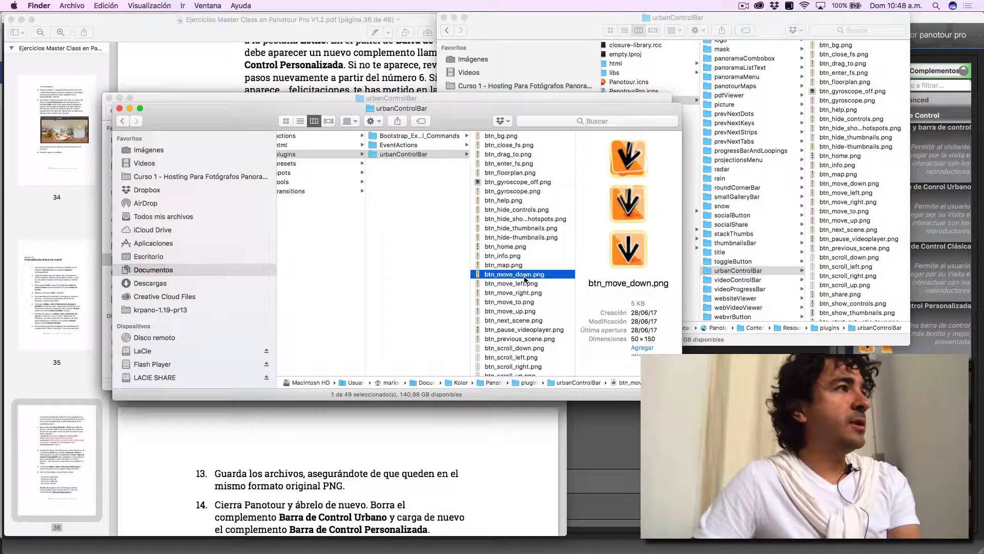
right_click(525, 279)
mouse_move(543, 291)
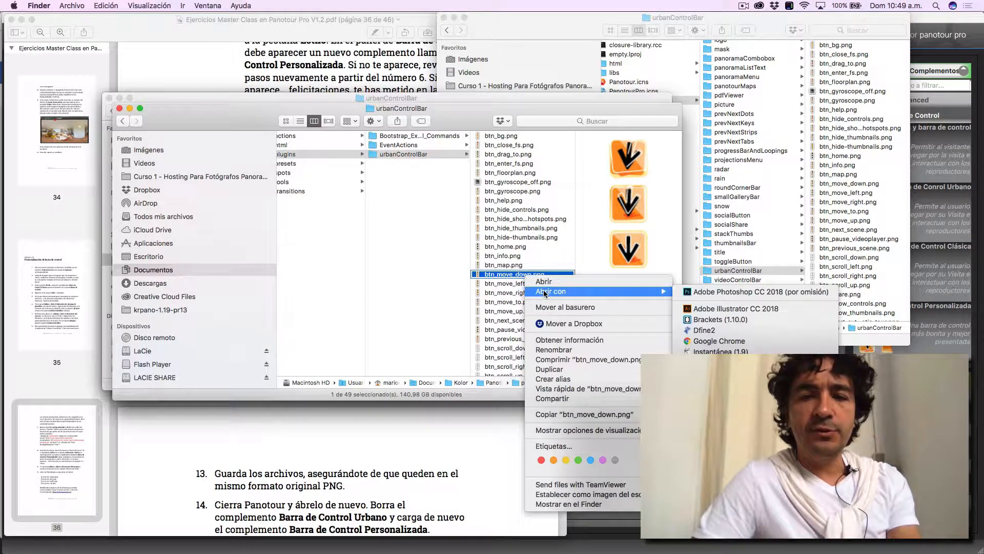
left_click(688, 291)
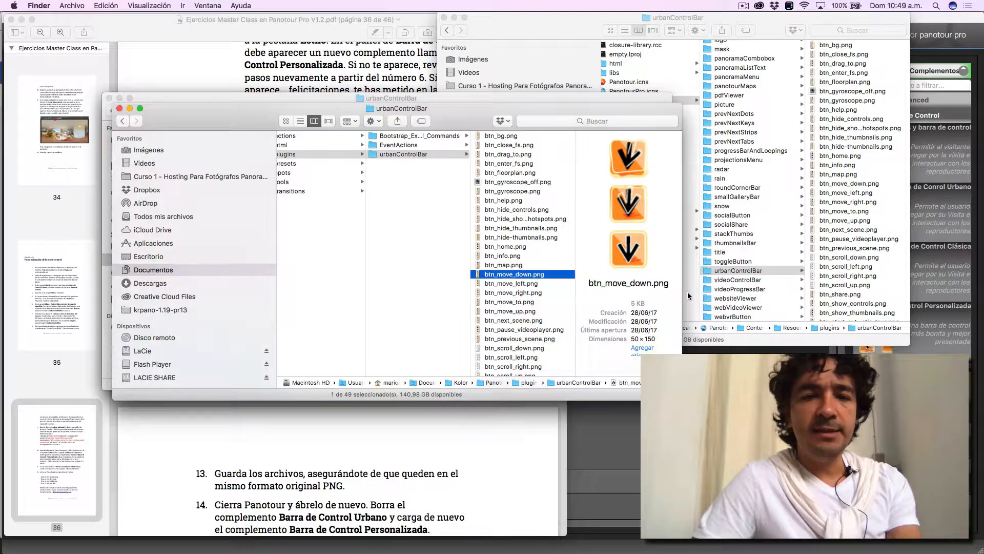
left_click(718, 411)
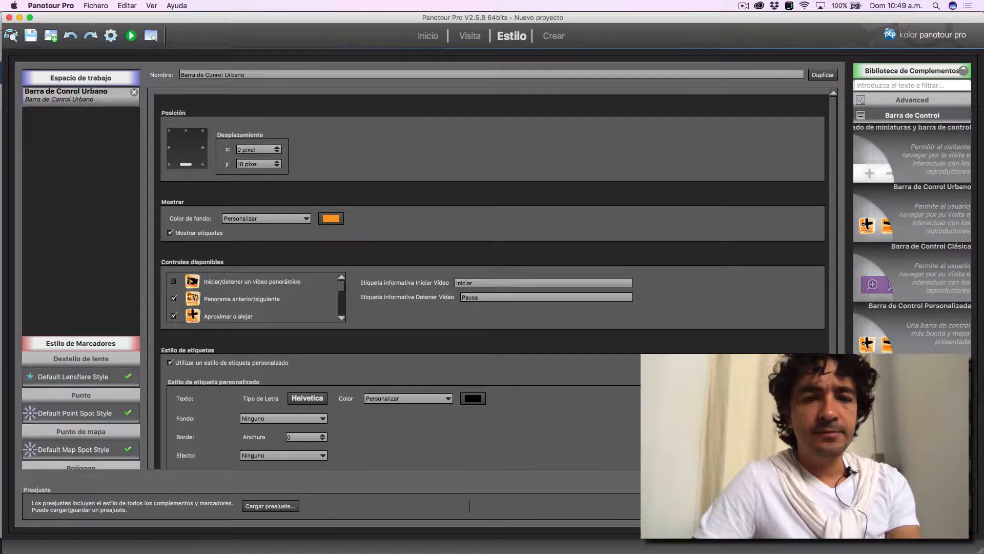
key("super+Tab")
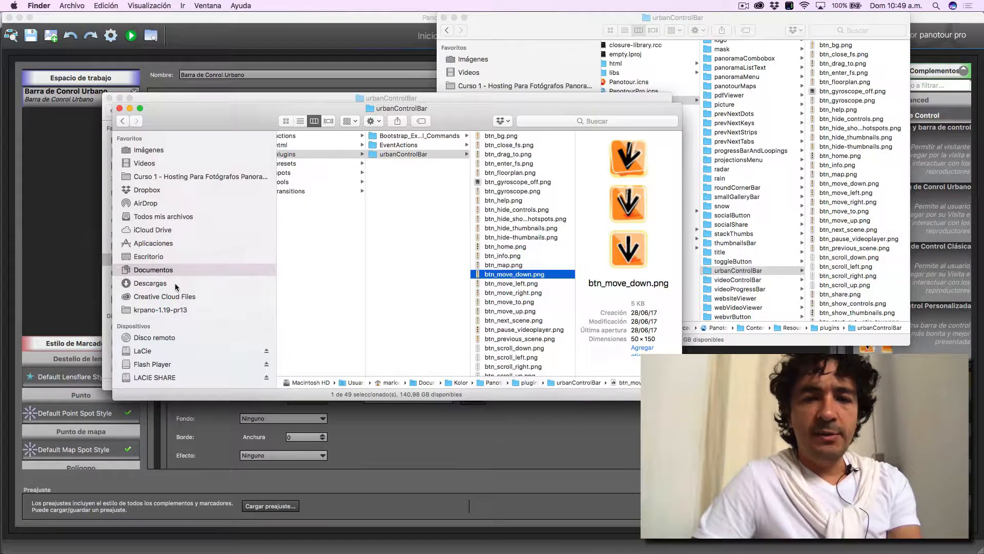
key("super+Tab")
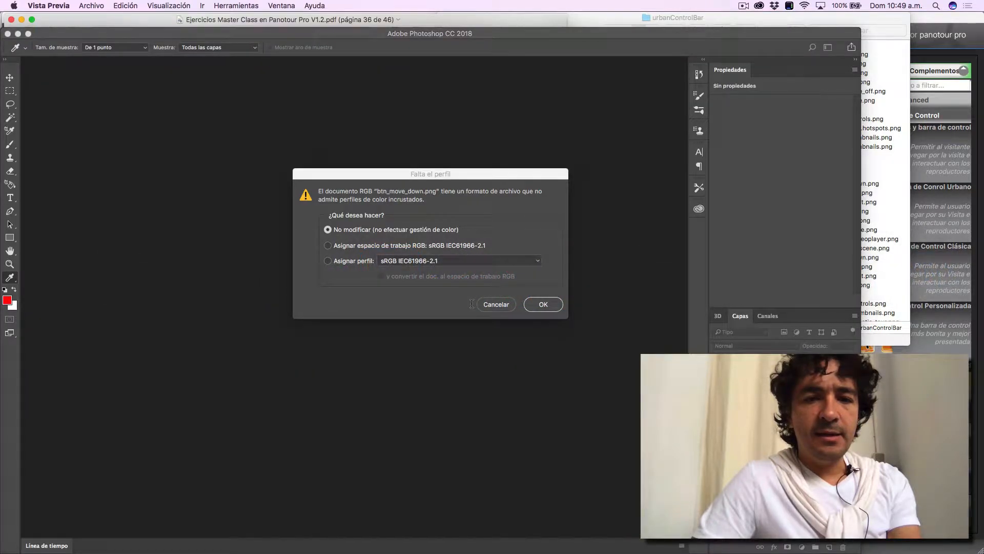
left_click(471, 304)
left_click(544, 304)
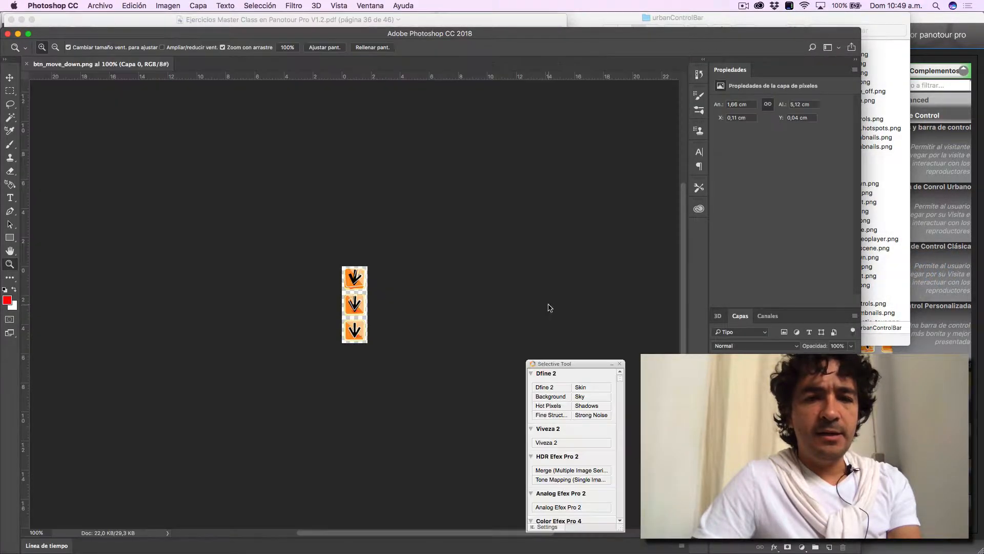
- Switch to the urbanControlBar folder window in Finder
key("super+Tab")
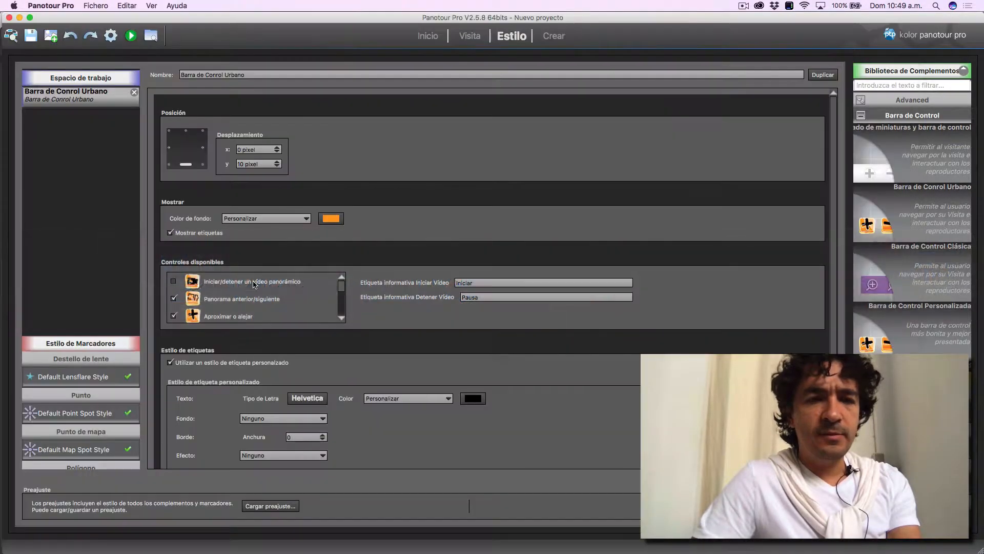
key("super+Tab")
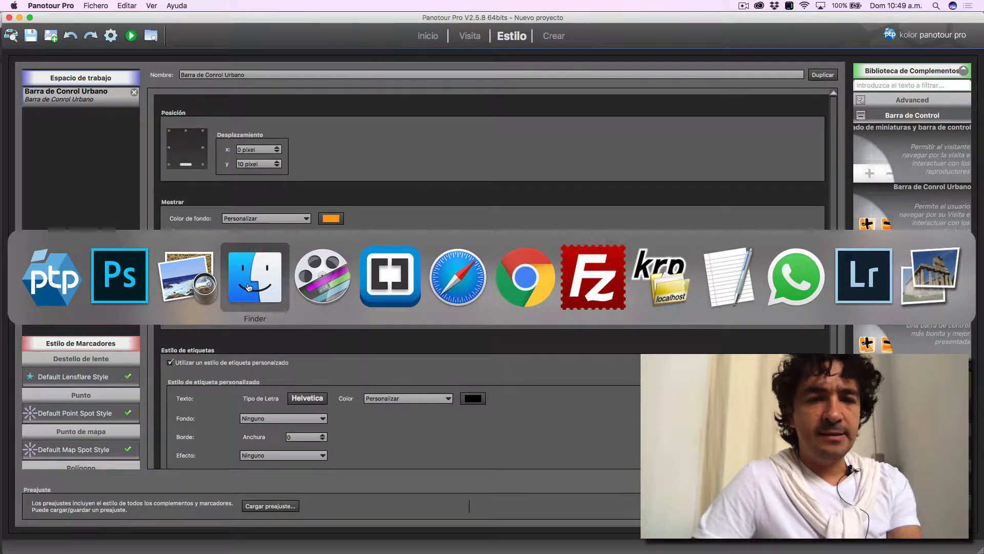
left_click(176, 277)
key("super+Tab")
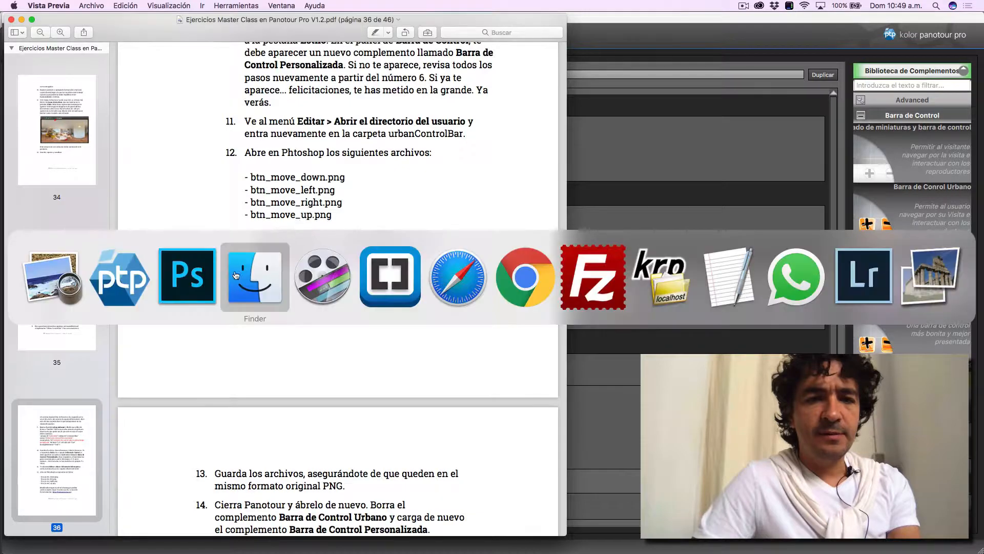
left_click(259, 277)
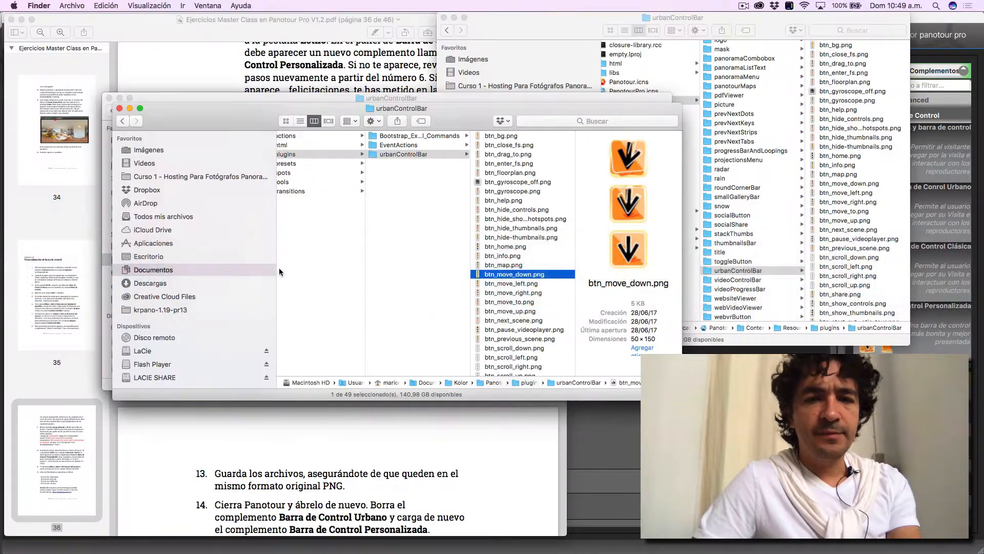
- Open btn_move_left.png, btn_move_right.png and btn_move_up.png together in Adobe Photoshop CC 2018, leaving their missing color profiles unmodified
left_click(524, 284)
left_click(523, 293, "super")
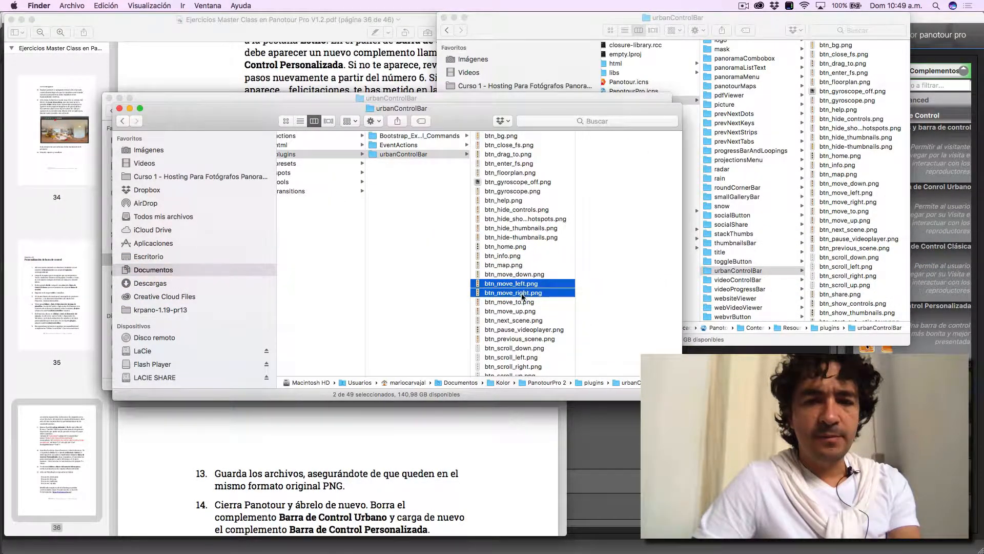
left_click(524, 311, "super")
right_click(523, 314)
mouse_move(551, 332)
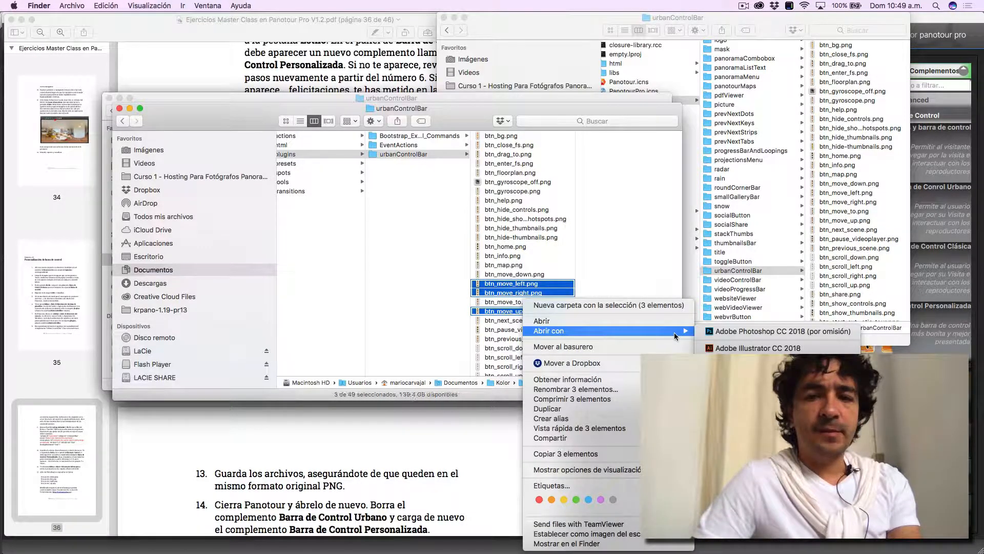
left_click(728, 332)
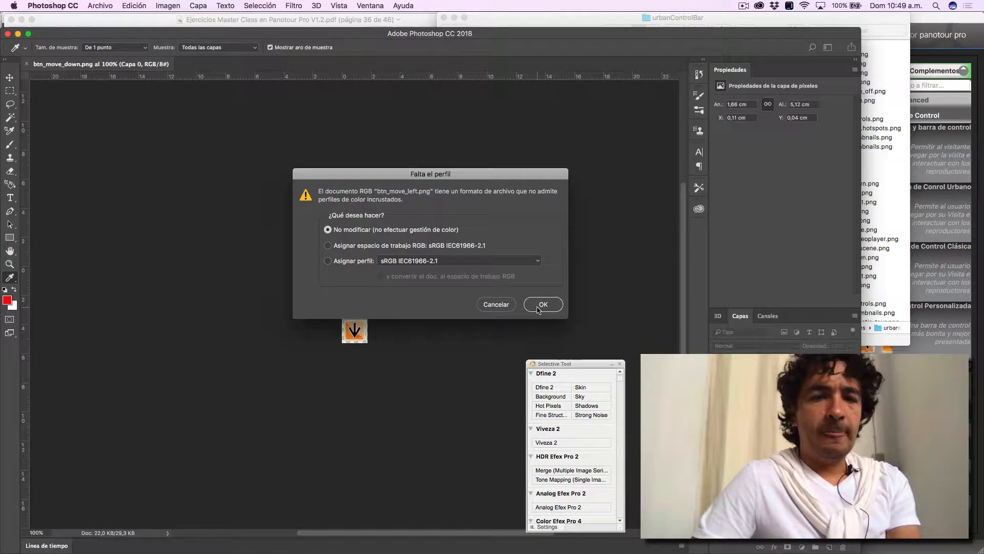
left_click(538, 308)
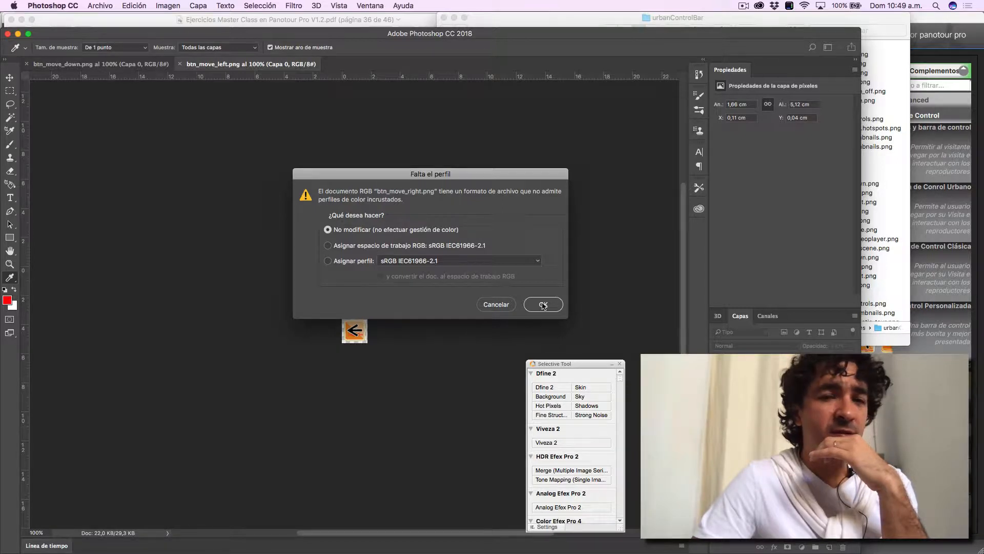
left_click(543, 304)
left_click(544, 304)
- Inspect the button states in btn_move_down.png at 400% and compare them with the control bar in the Safari tour preview
key("z")
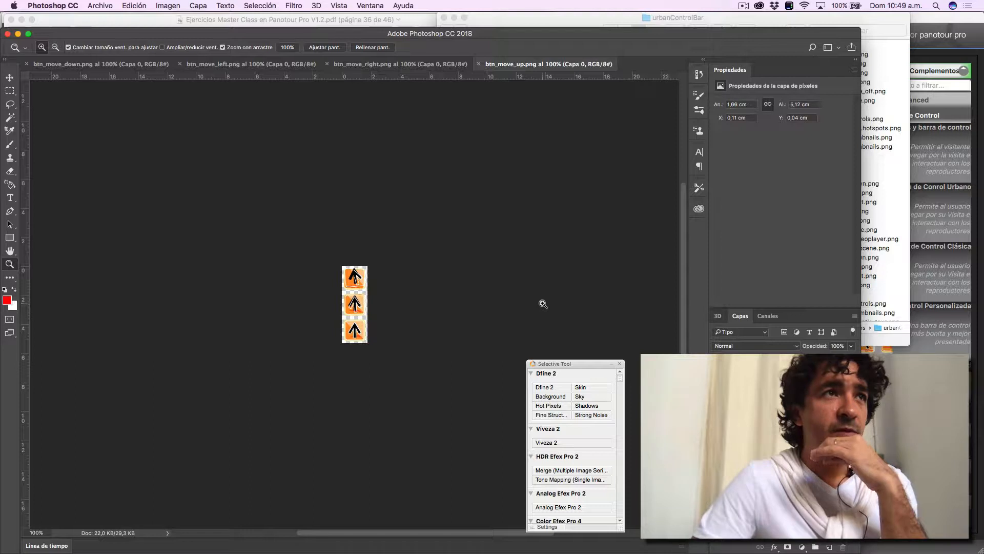
left_click(431, 65)
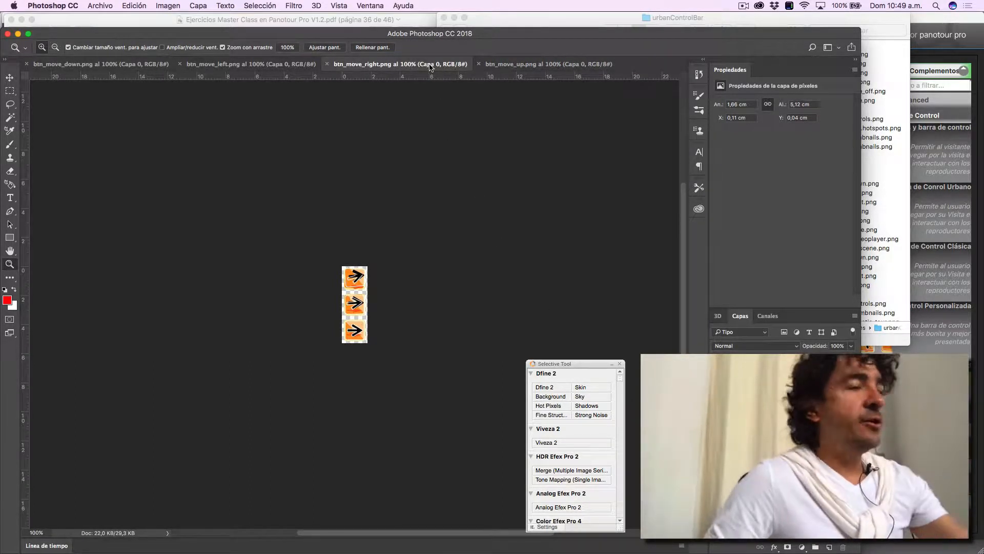
left_click(250, 65)
left_click(111, 66)
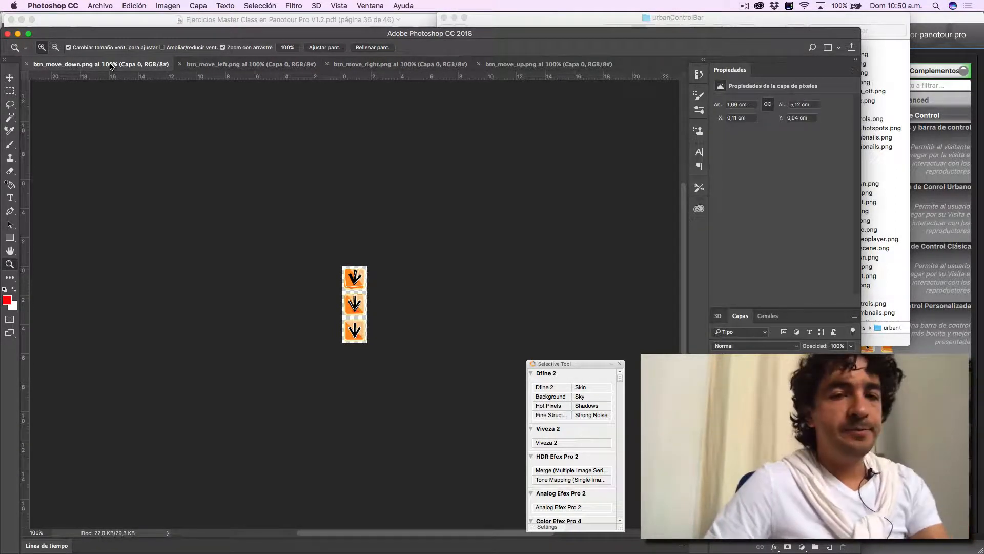
left_click(359, 310)
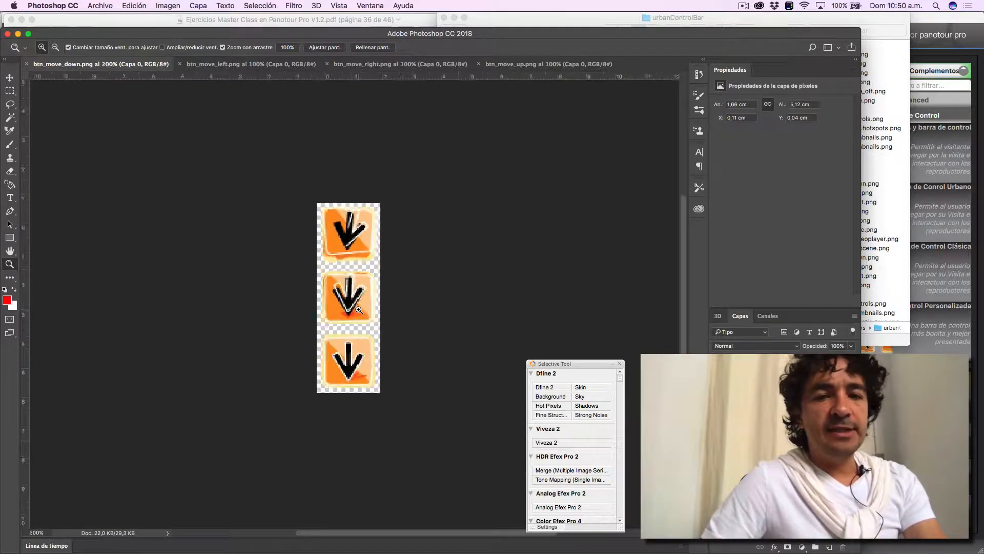
left_click(359, 310)
left_click(359, 310)
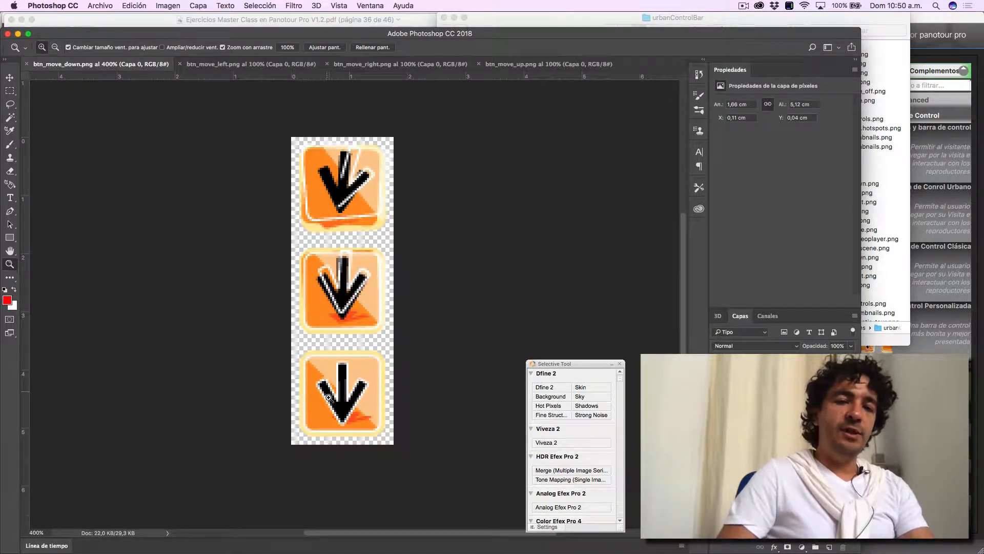
key("super+Tab")
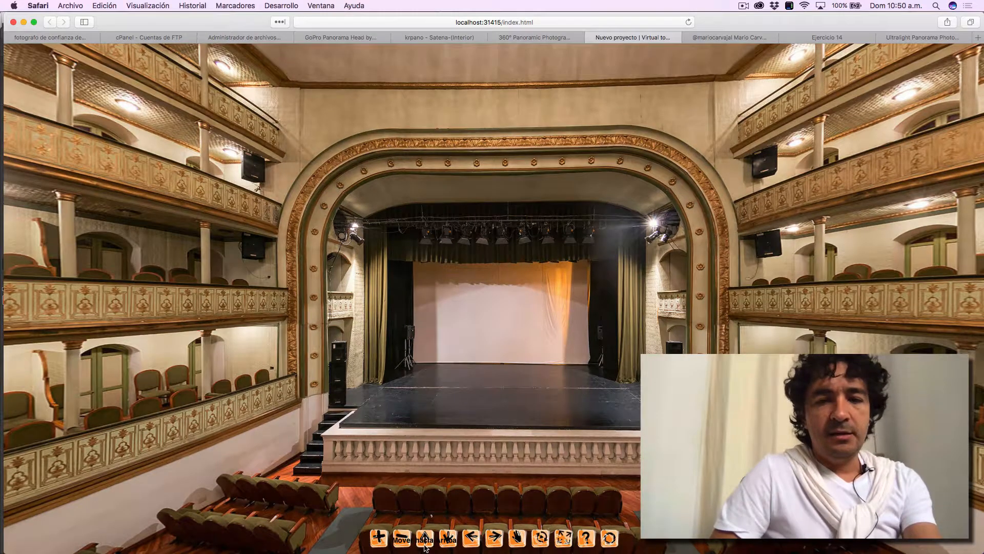
key("super+Tab")
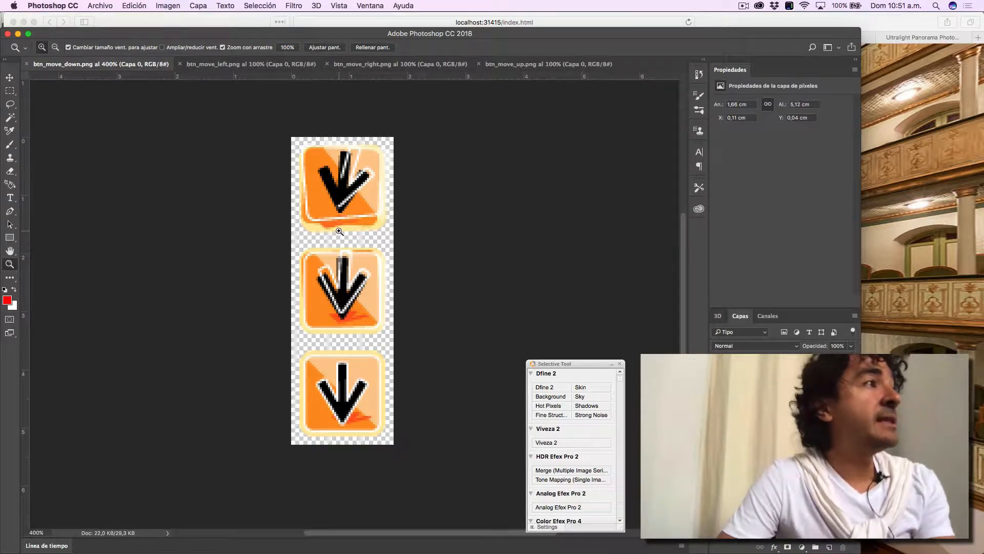
- Search Google for "font awesome" in a new Safari tab, open the fontawesome.io site and dismiss its Font Awesome Pro promotion
key("super+Tab")
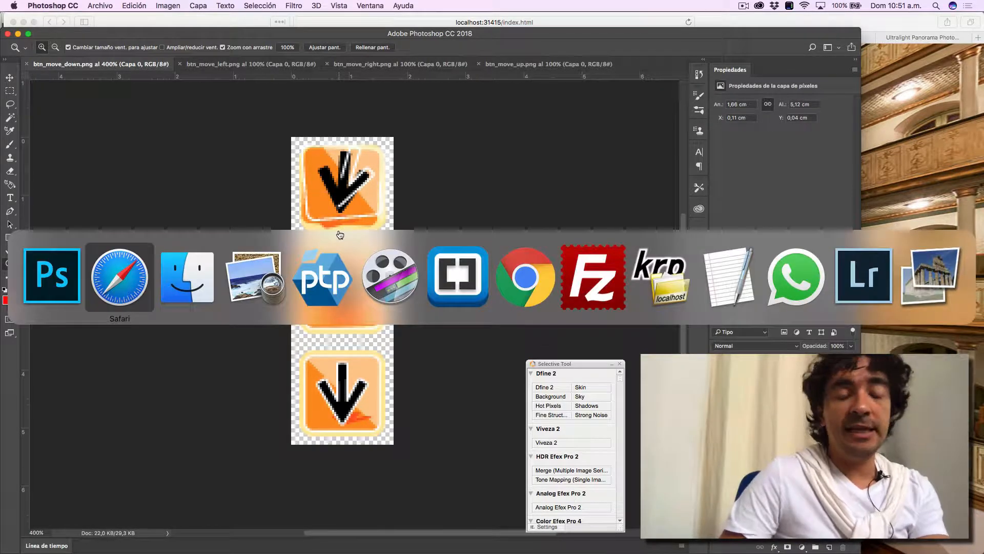
key("super+t")
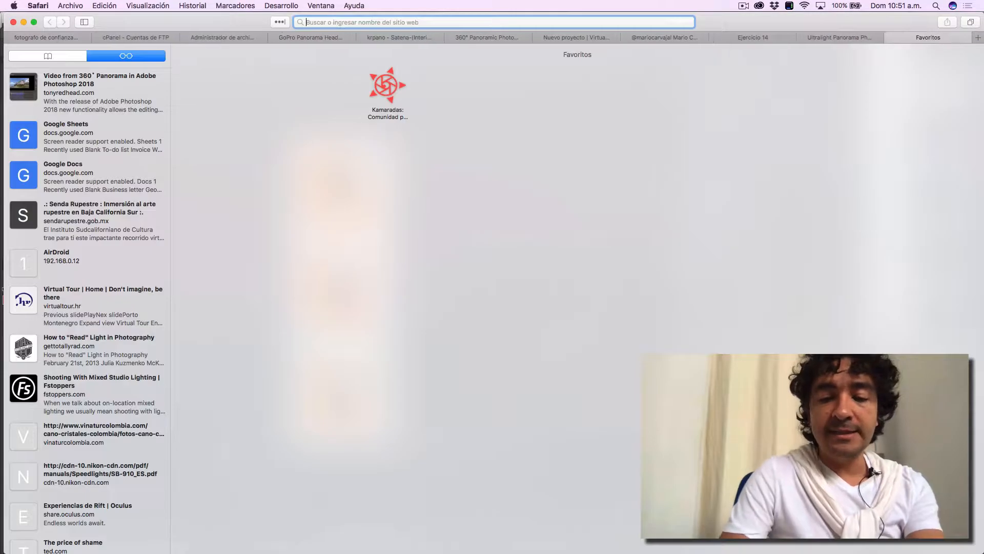
type("font awesome")
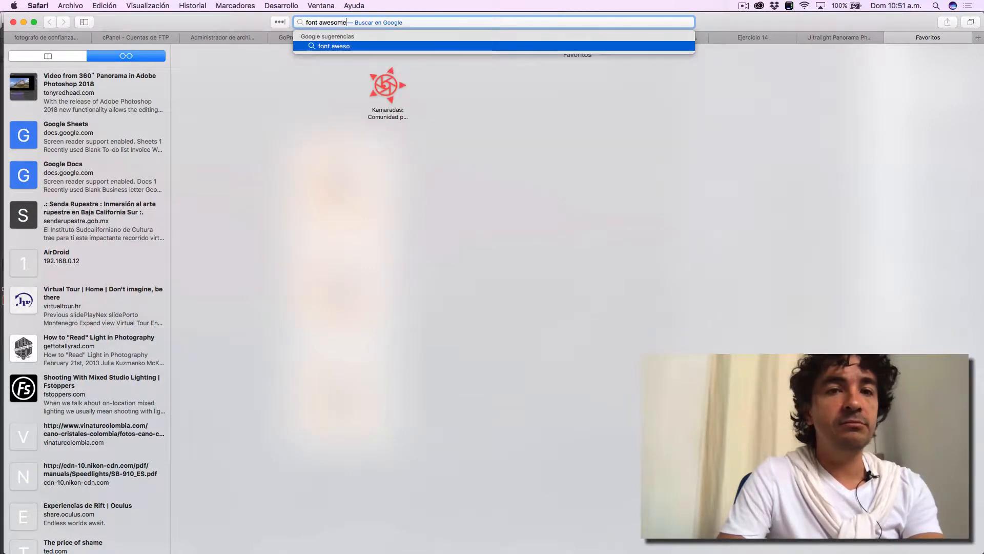
key("Escape")
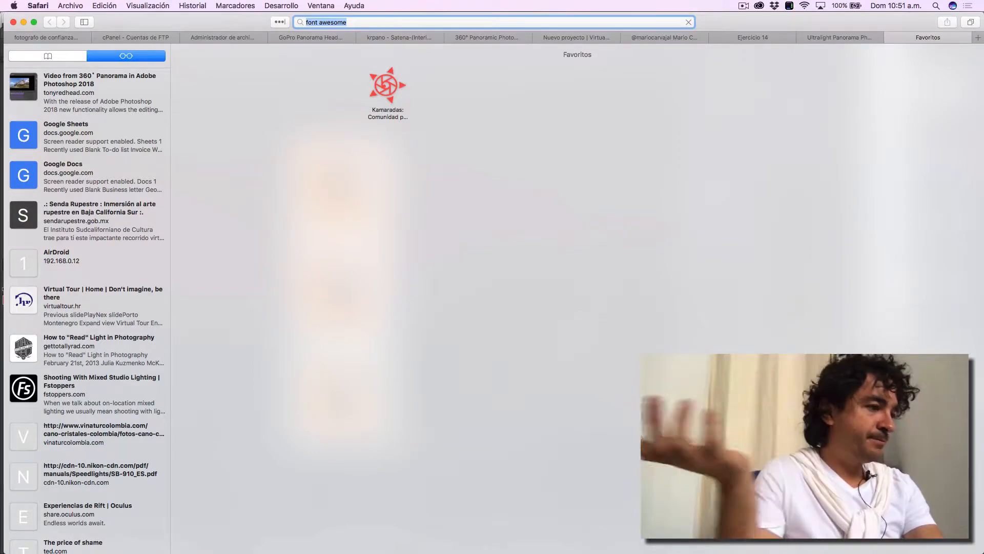
key("Return")
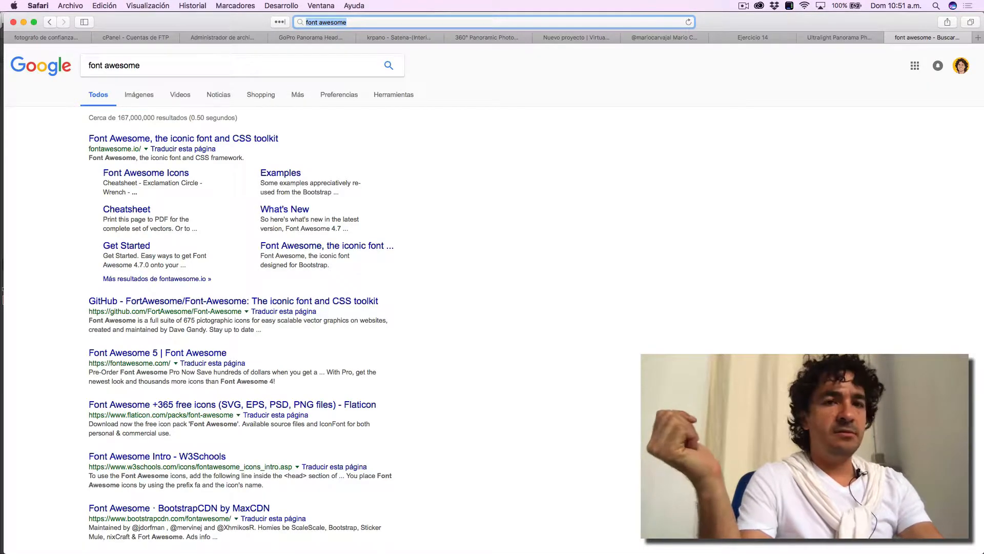
left_click(221, 143)
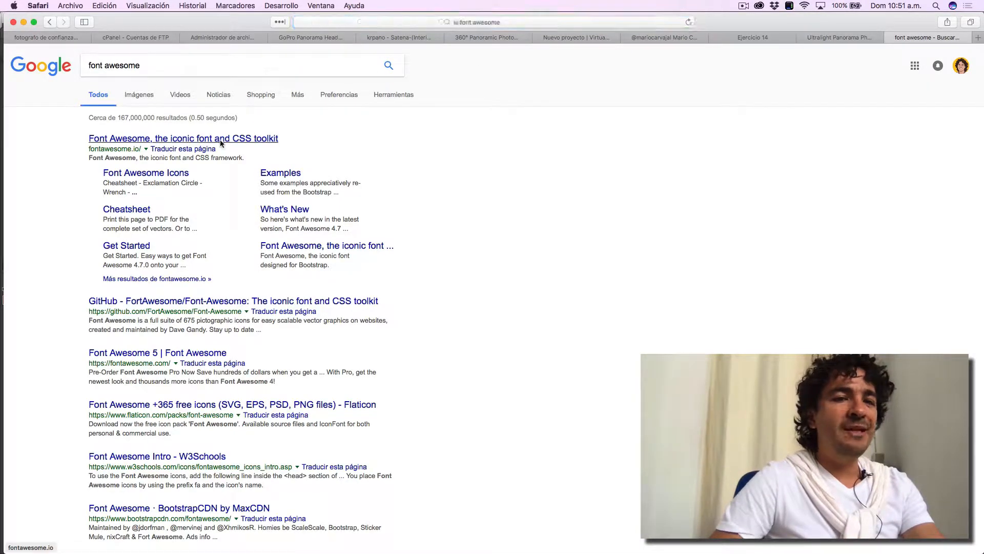
left_click(221, 142)
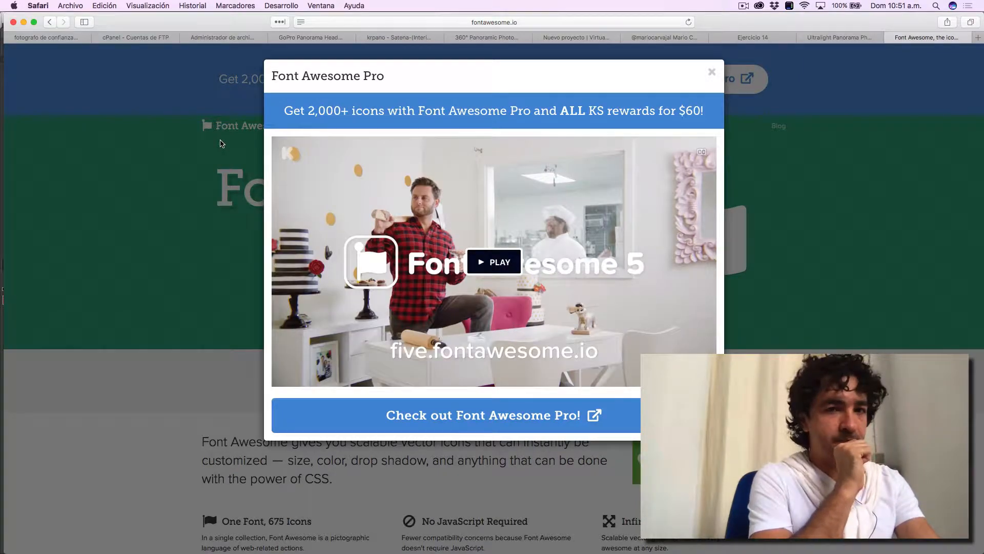
left_click(713, 73)
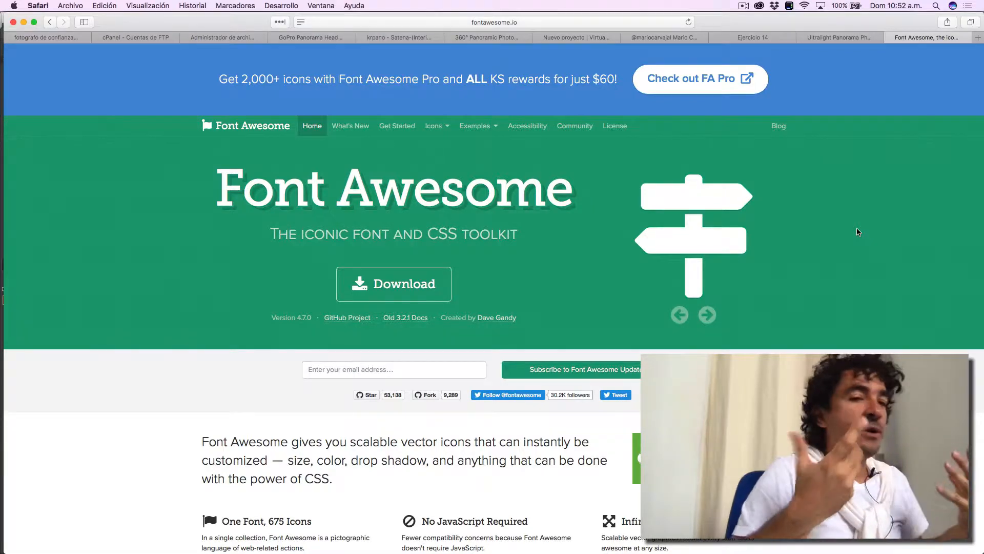
key("super+Tab")
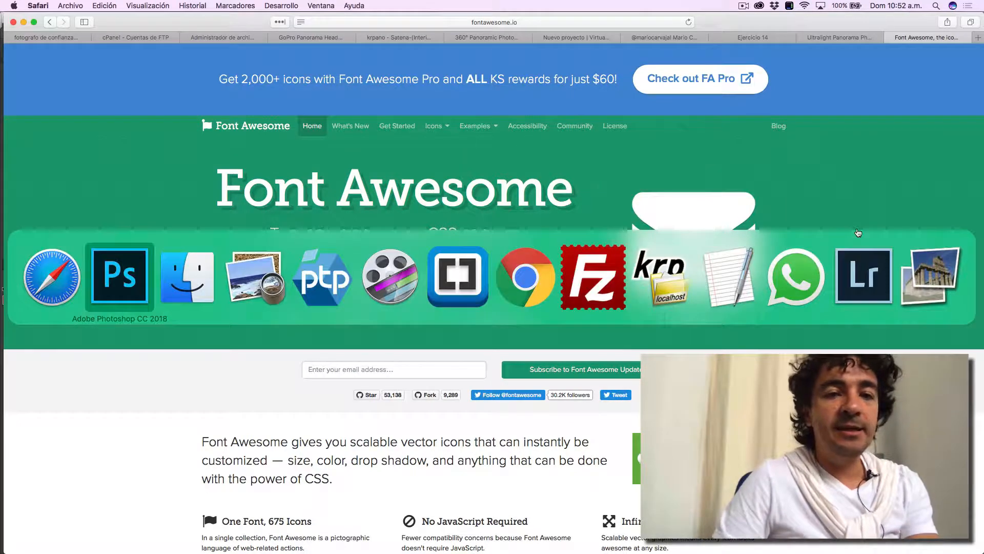
key("super+Tab")
key("super+Tab")
key("super+Tab")
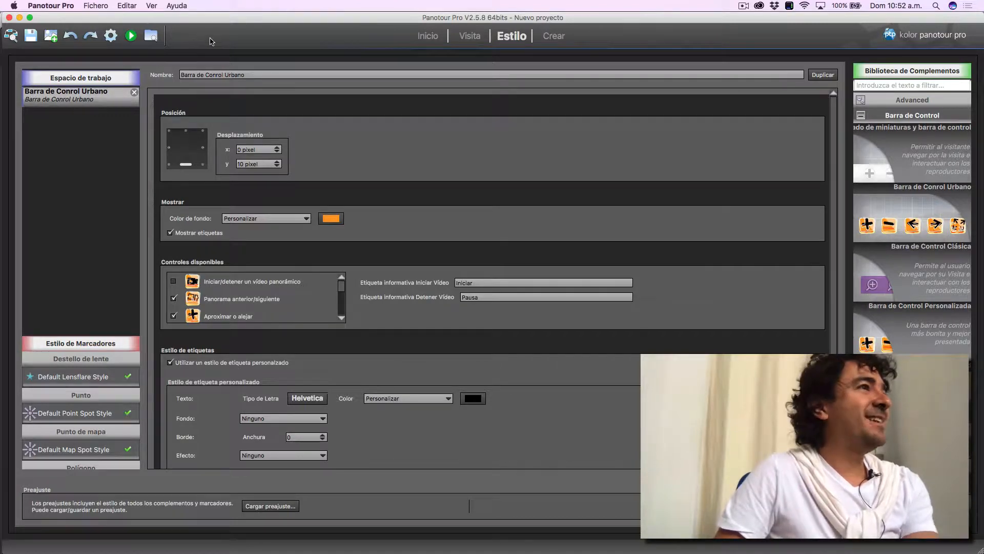
key("super+Tab")
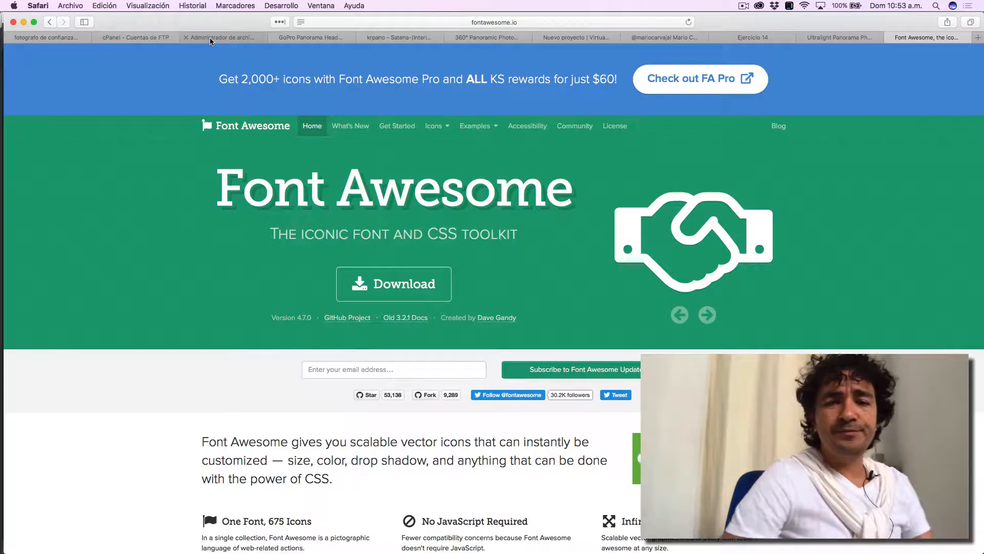
- Download Font Awesome 4 without the Pro version and open the downloaded font-awesome-4.7.0 folder
left_click(401, 286)
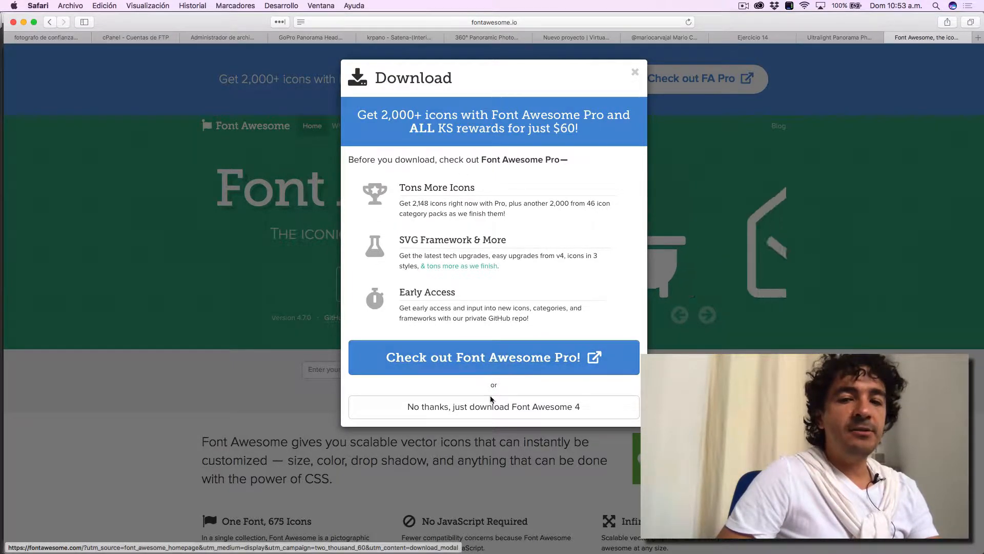
left_click(491, 410)
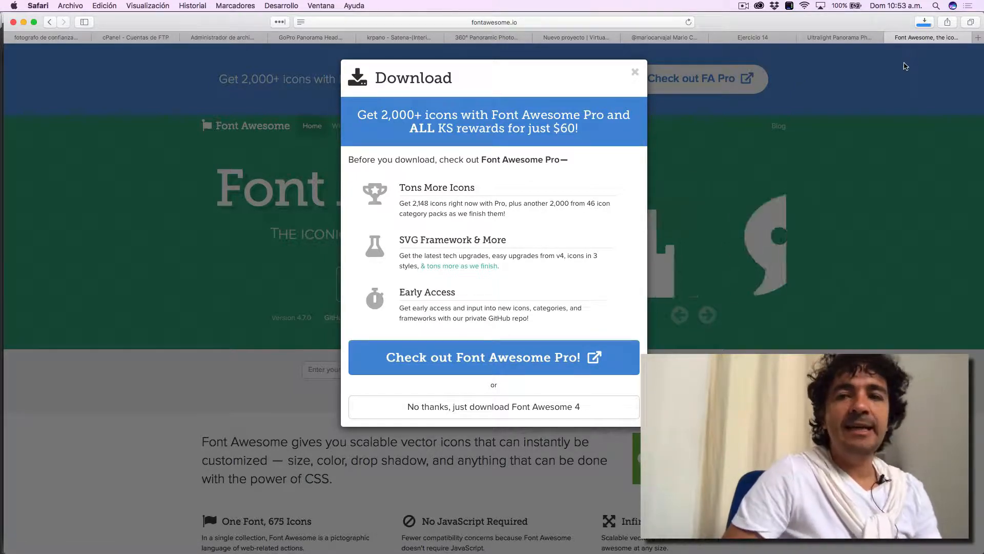
left_click(926, 23)
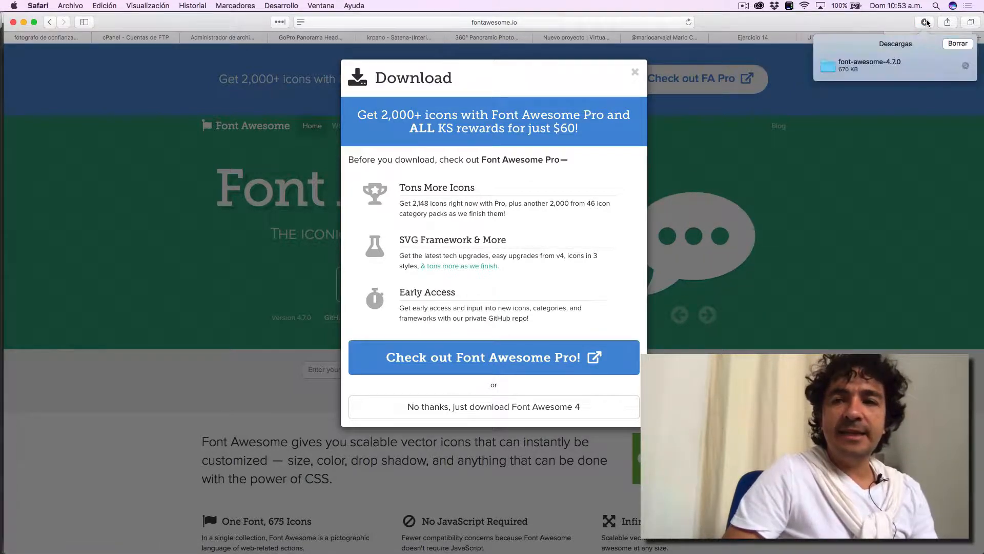
double_click(871, 64)
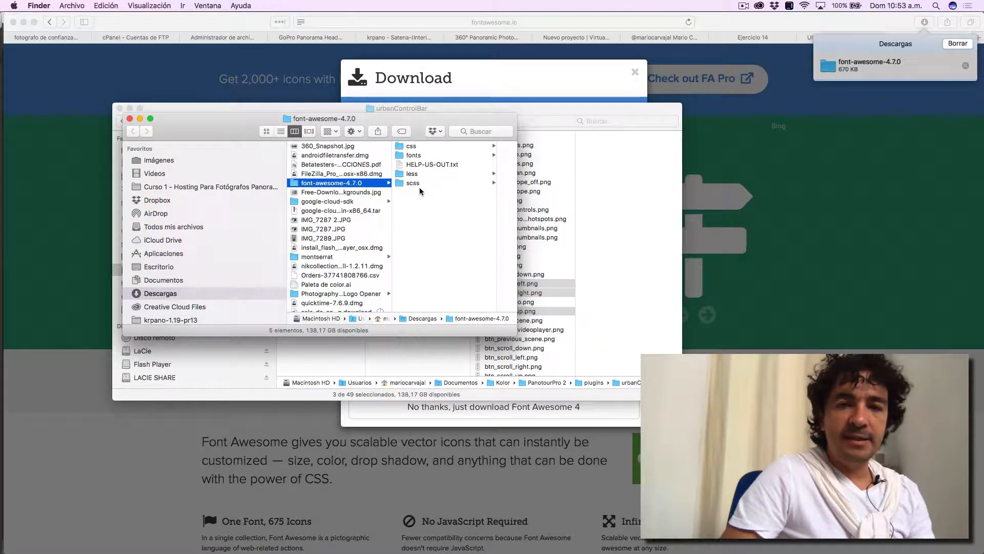
- Install the fontawesome-webfont.ttf typeface from the fonts folder and return to that folder in Finder
left_click(420, 156)
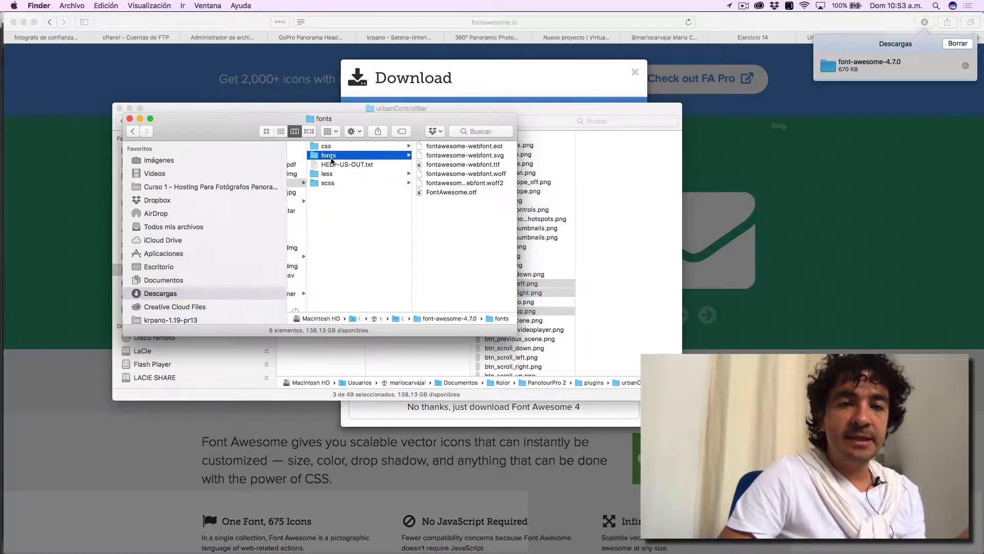
left_click(467, 164)
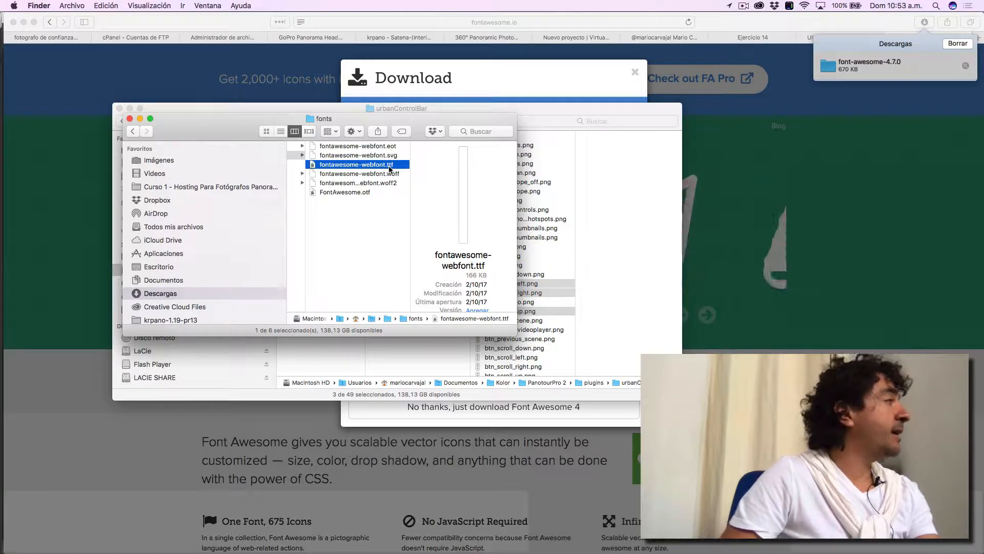
double_click(389, 165)
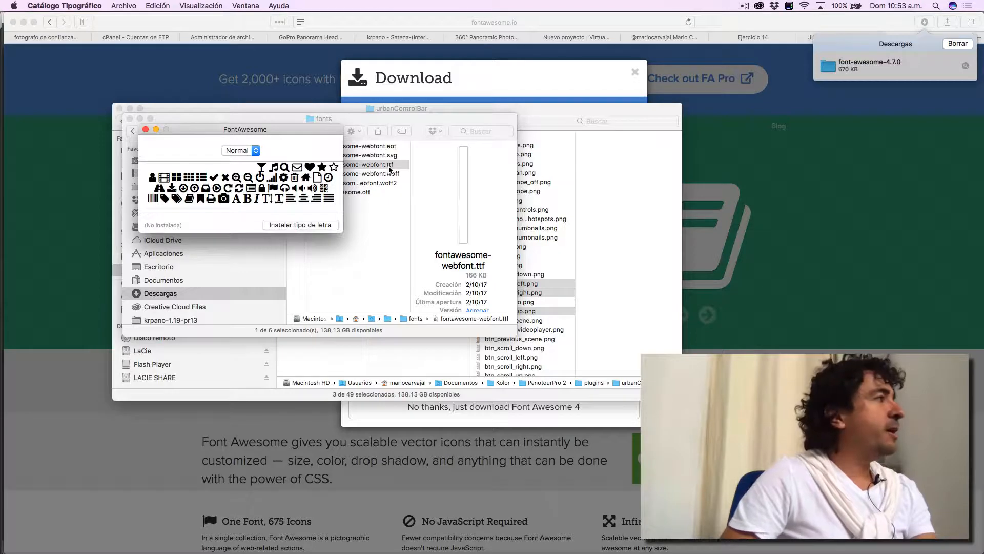
left_click(315, 226)
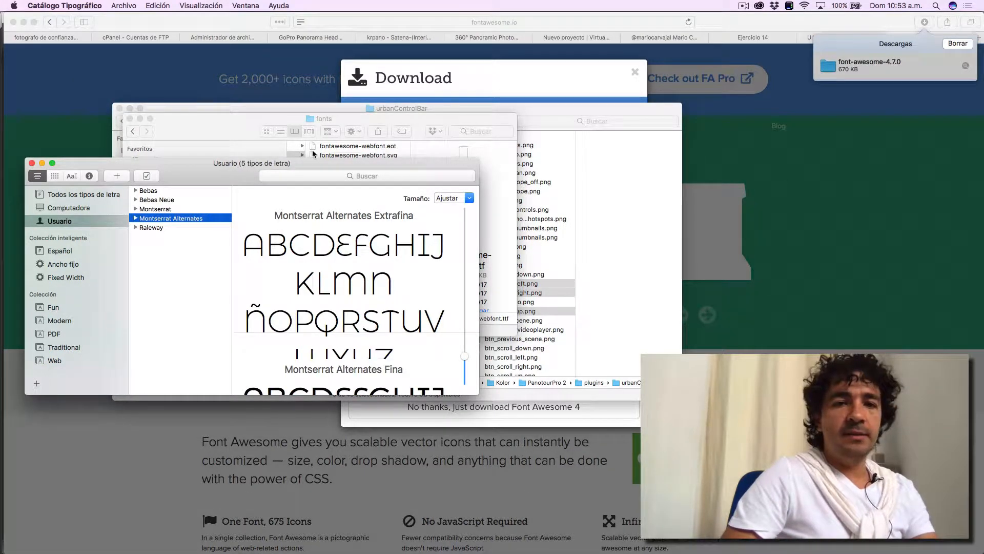
left_click(222, 133)
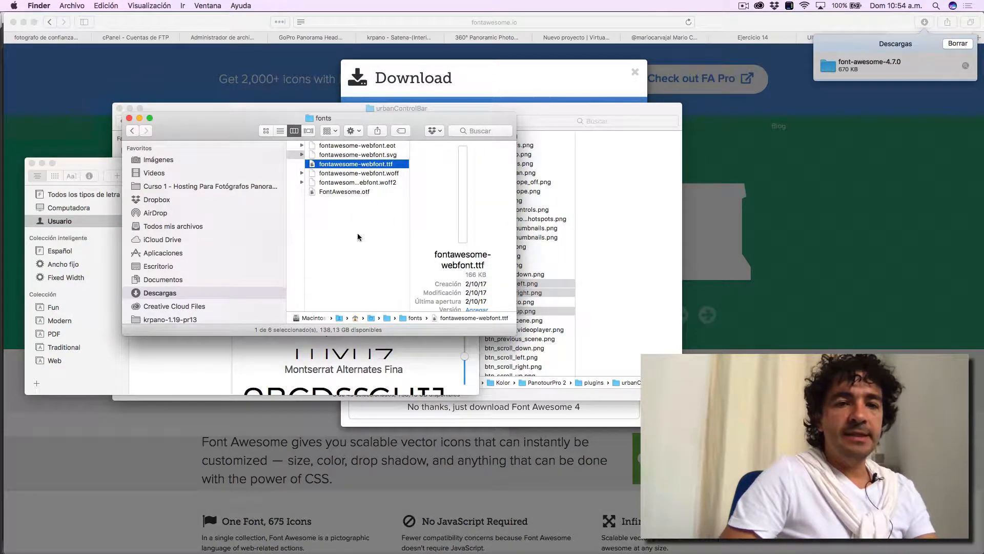
- Open the preview of fontawesome-webfont.ttf from the font-awesome-4.7.0 fonts folder, review its glyphs and close it
scroll(337, 193, "left", 5)
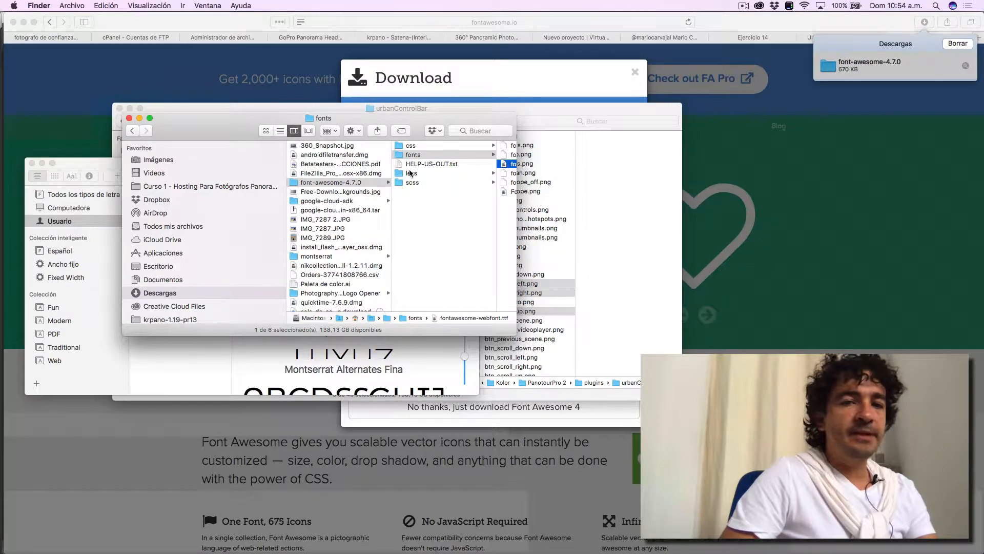
left_click(410, 155)
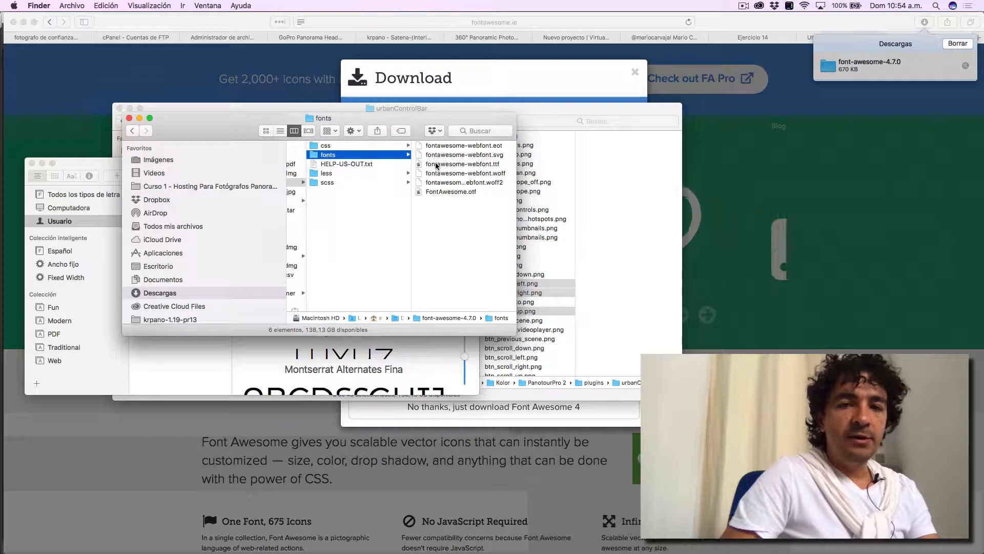
left_click(444, 164)
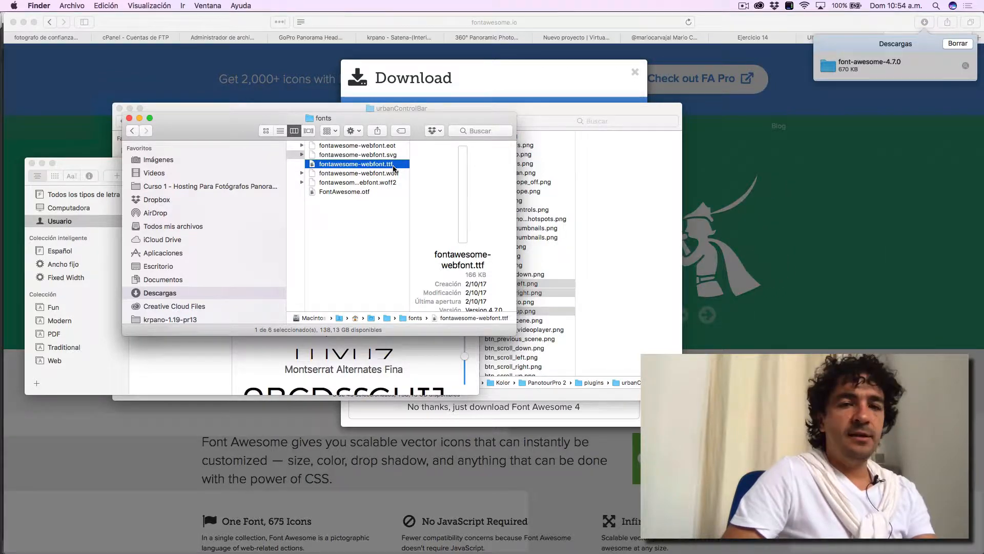
double_click(393, 164)
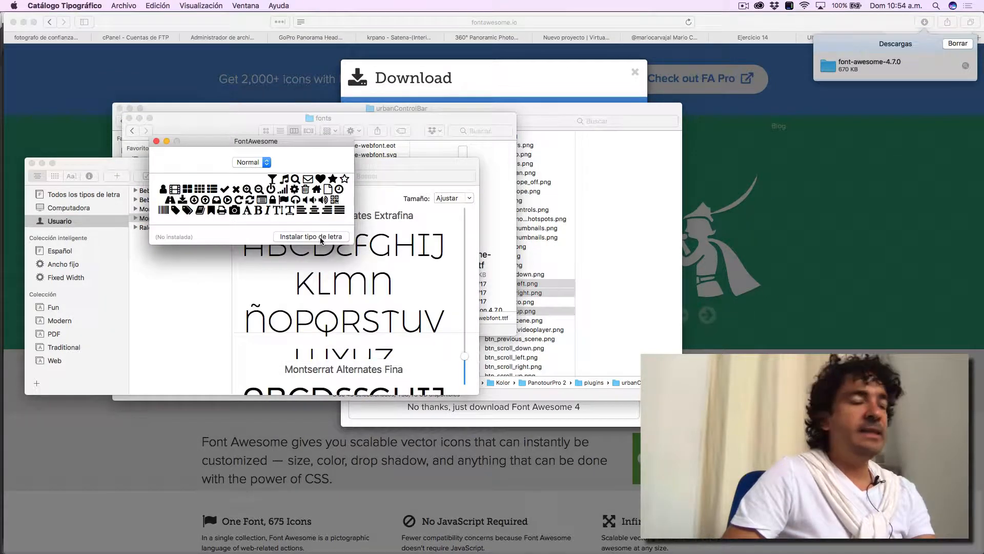
left_click(157, 141)
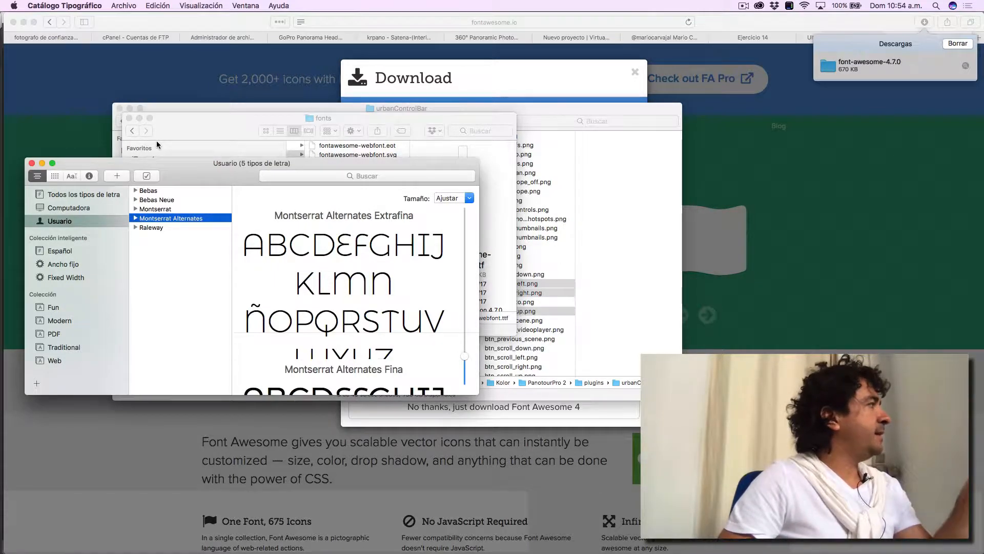
- Switch to Photoshop, start a text layer on the uppermost arrow in btn_move_down.png and look for FontAwesome in the font list
key("super+Tab")
key("super+Tab")
key("super+Tab")
key("super+Tab")
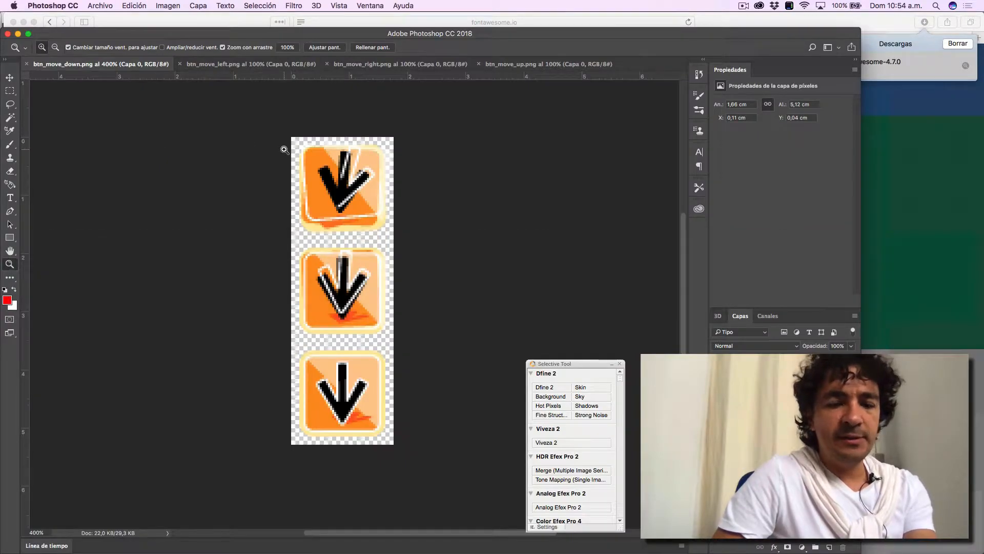
key("t")
left_click(326, 200)
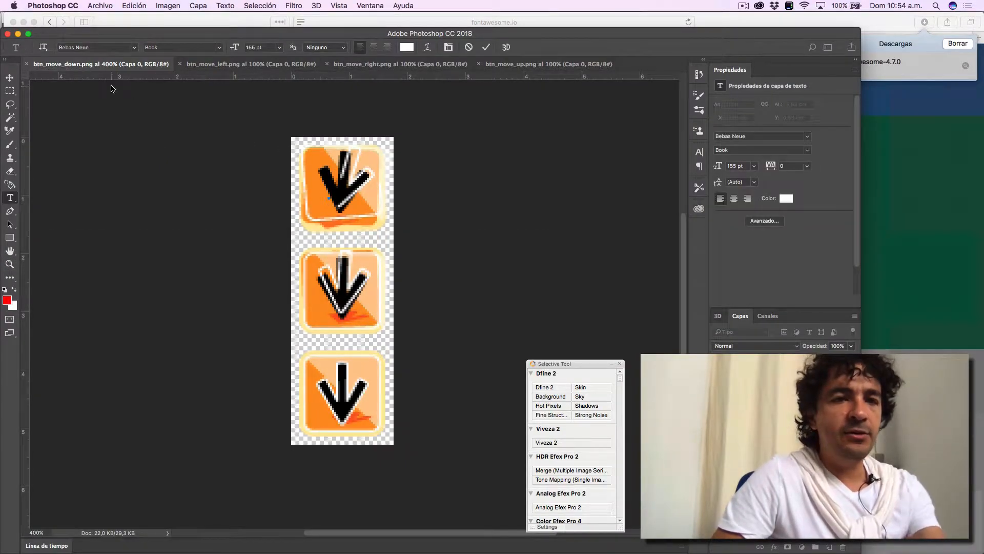
left_click(135, 50)
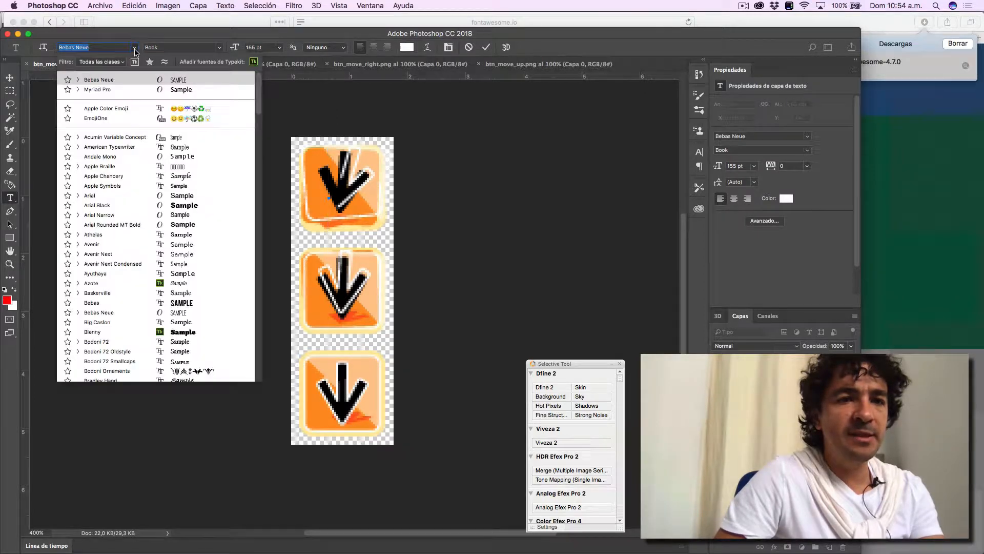
scroll(131, 197, "down", 15)
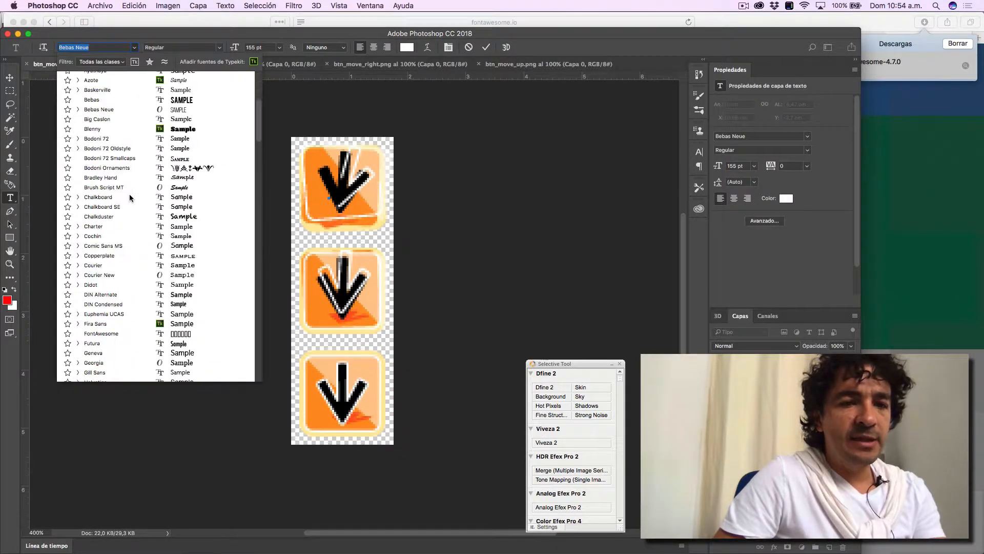
scroll(131, 197, "up", 10)
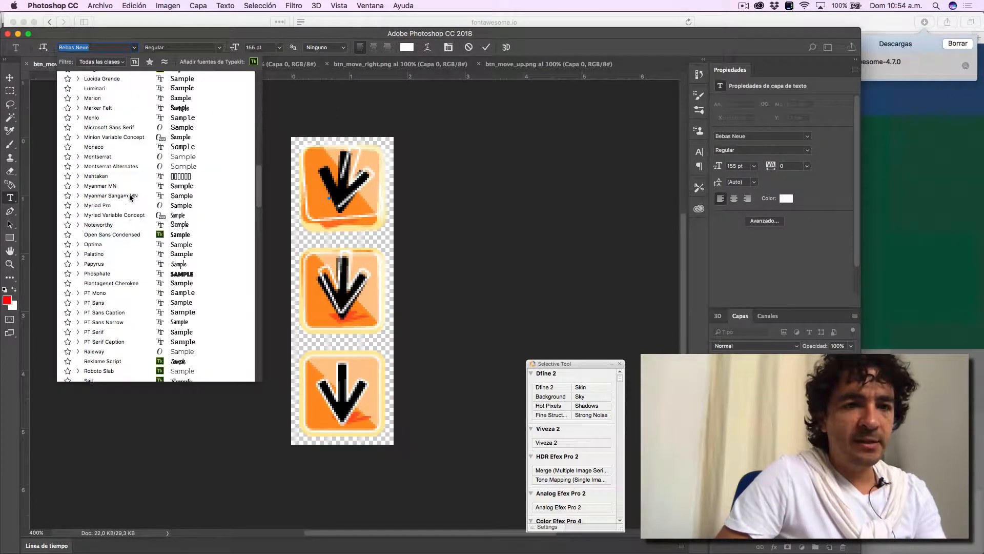
scroll(131, 197, "up", 2)
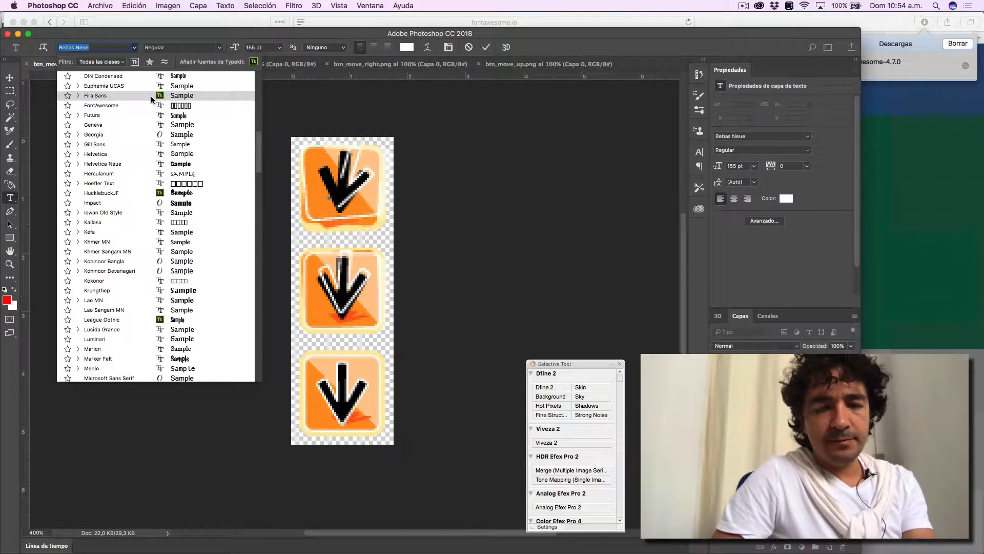
key("super+Tab")
key("super+Tab")
key("super+Tab")
key("super+Tab")
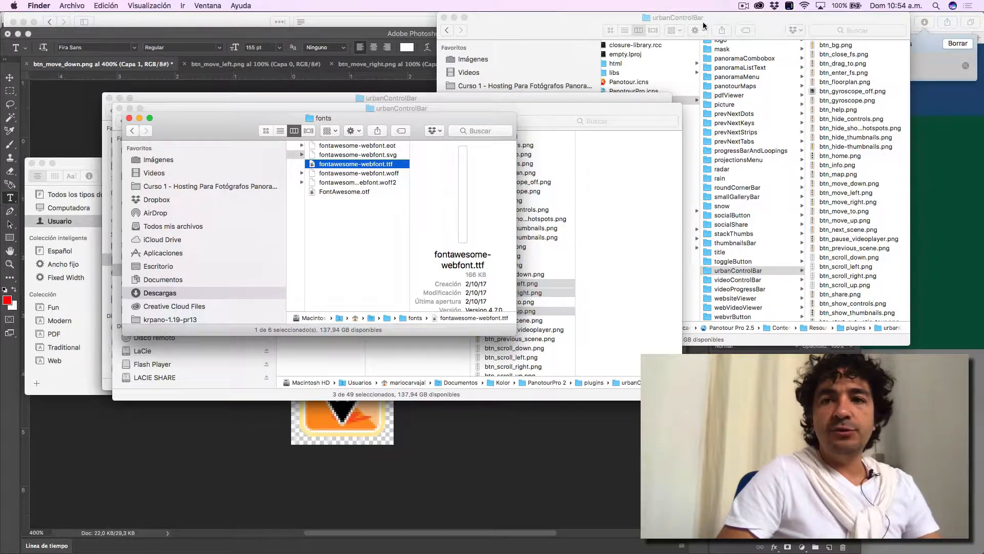
left_click(742, 6)
left_click(758, 40)
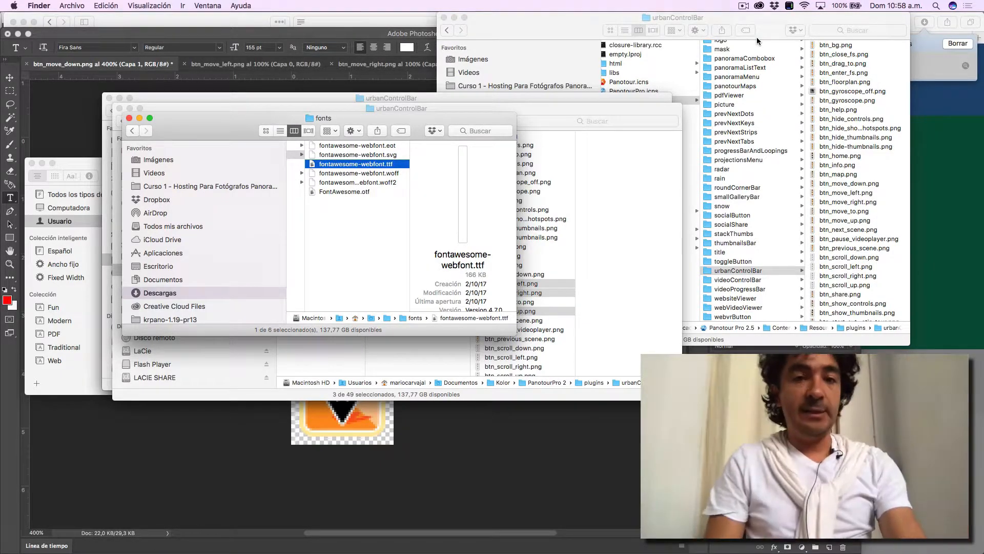
- Switch to Safari, dismiss the Font Awesome download dialog and look over the site's icon categories and examples
key("super+Tab")
key("super+Tab")
key("super+Tab")
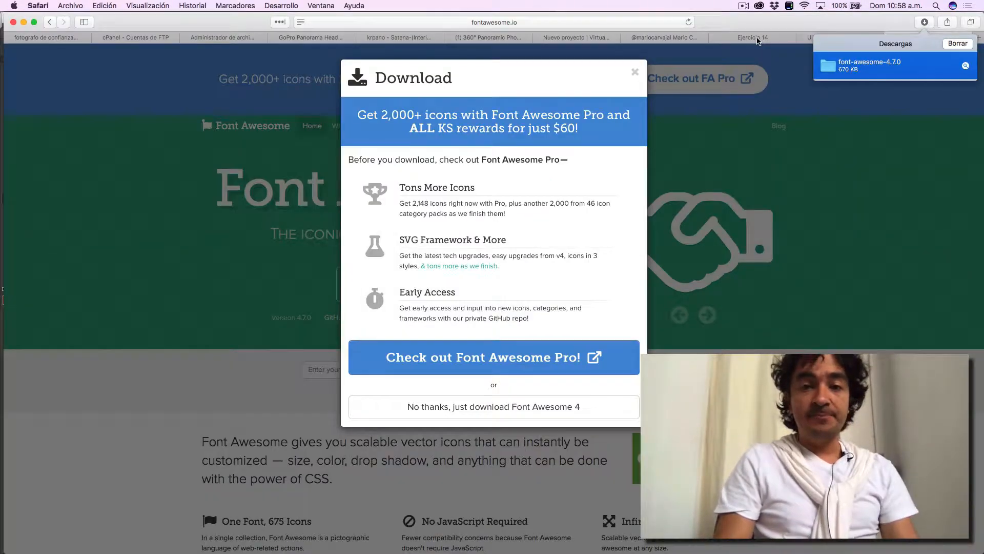
left_click(634, 72)
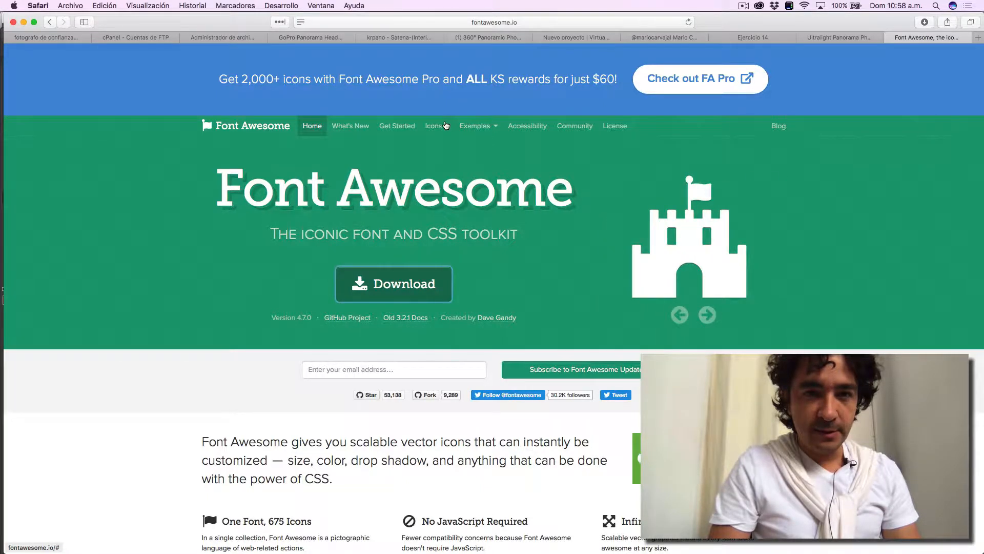
left_click(446, 126)
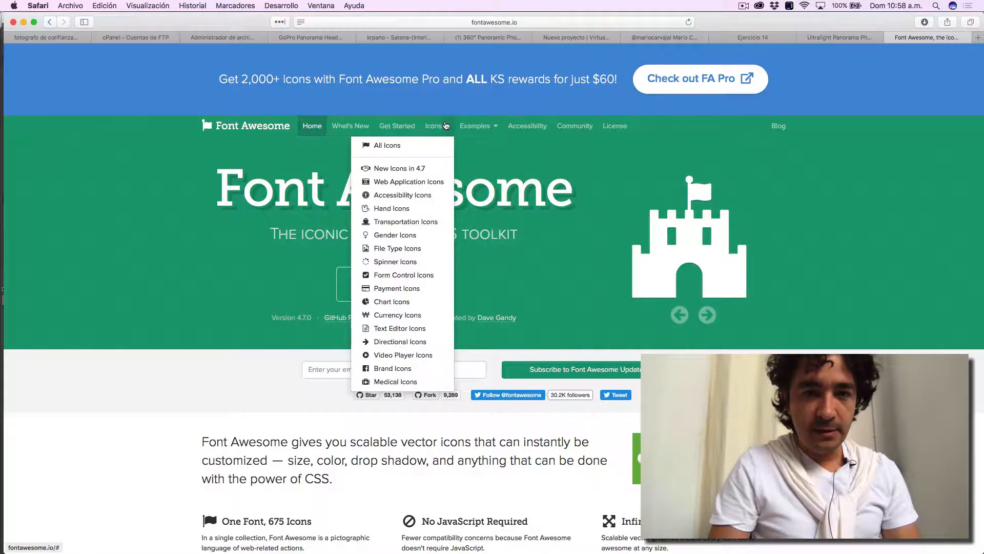
left_click(493, 127)
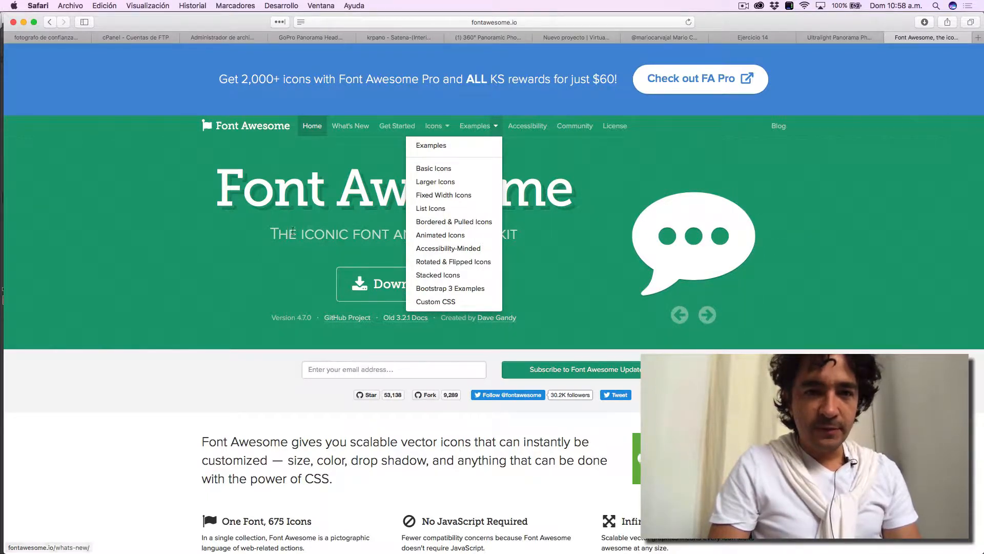
left_click(260, 274)
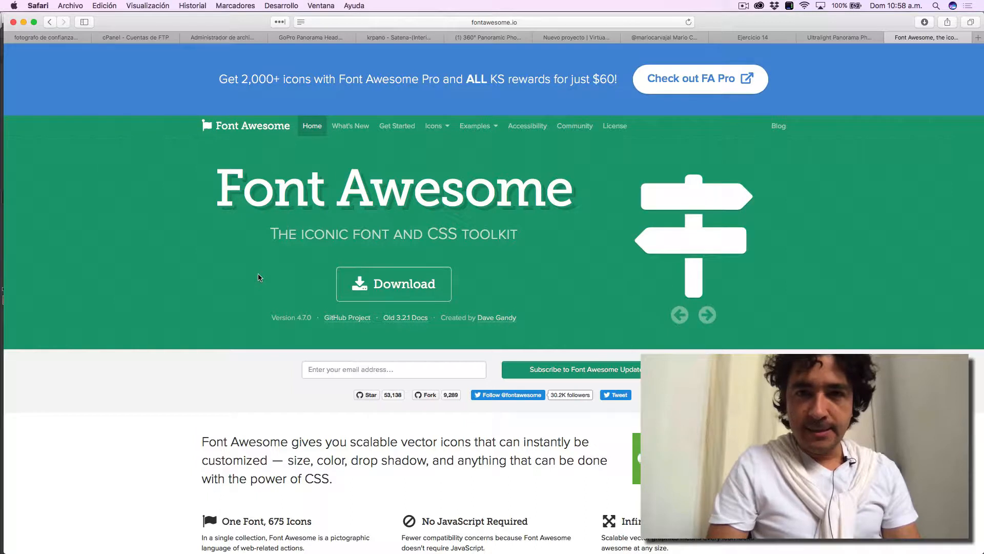
- Open Font Awesome's Get Started page and skim its Download & Customize instructions
left_click(401, 128)
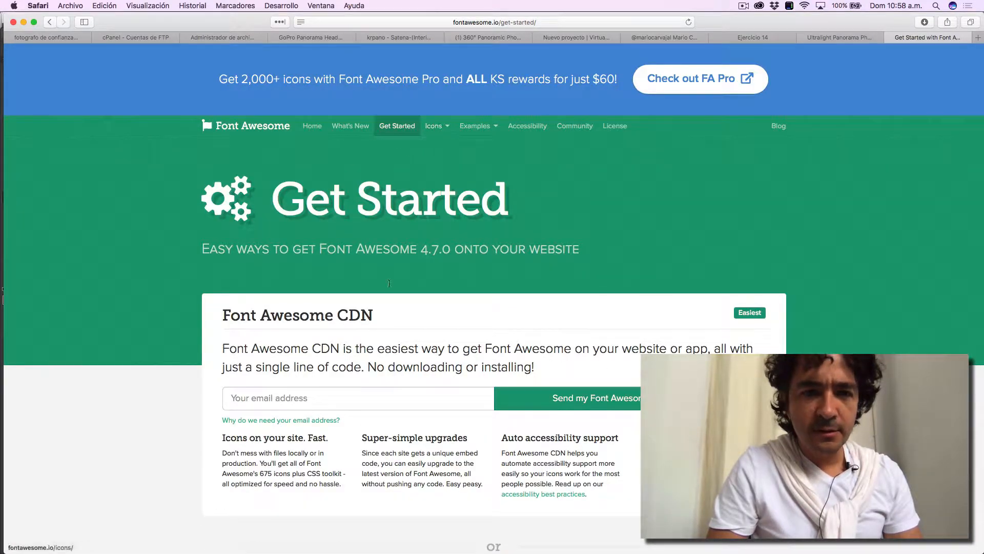
scroll(355, 355, "down", 5)
scroll(356, 354, "down", 14)
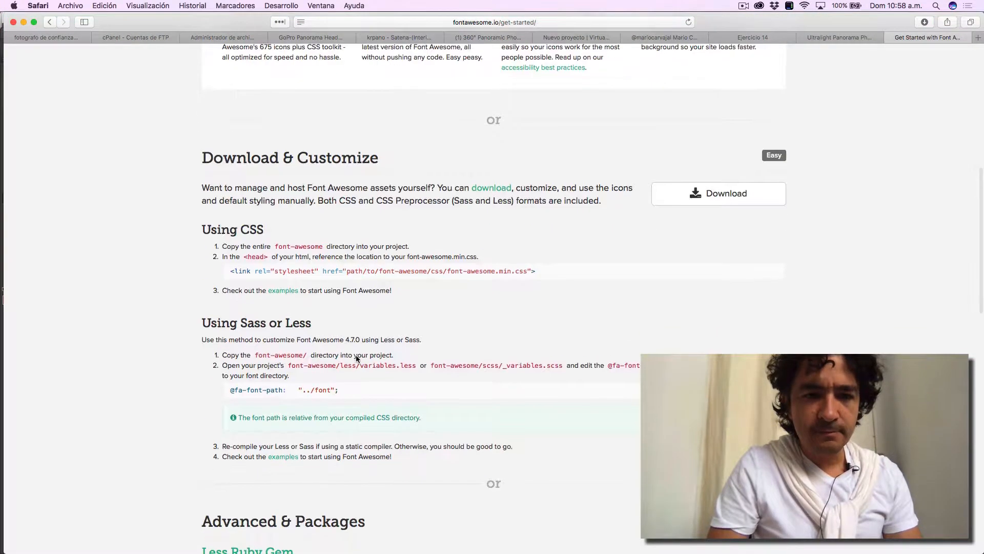
scroll(356, 355, "up", 20)
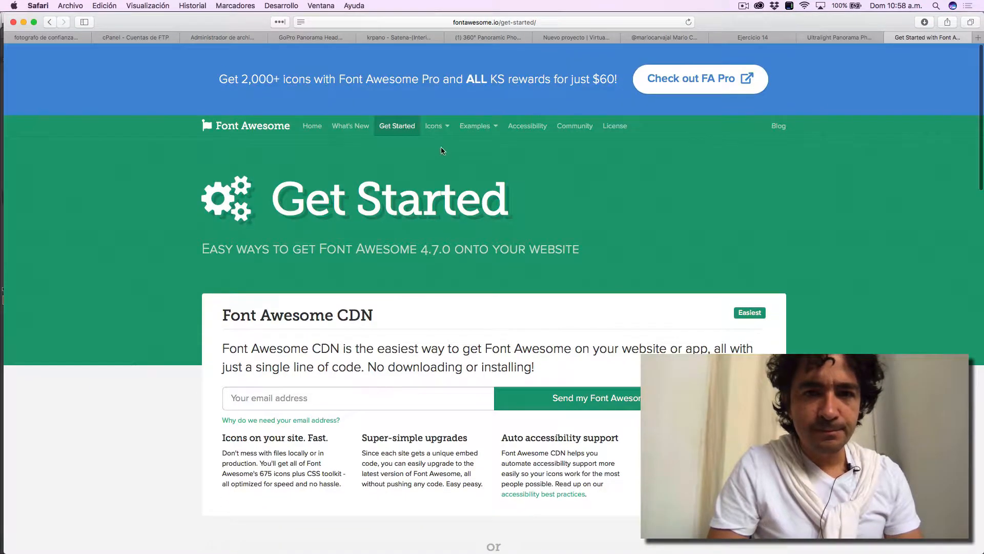
- Open the complete Font Awesome icon list and browse through its icon categories
left_click(443, 129)
left_click(425, 142)
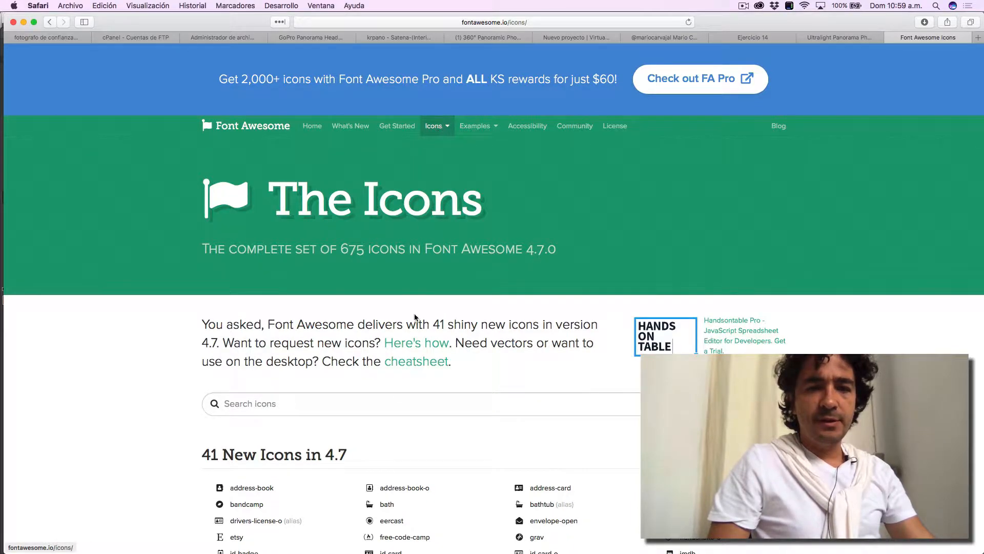
scroll(404, 398, "down", 5)
scroll(405, 397, "down", 15)
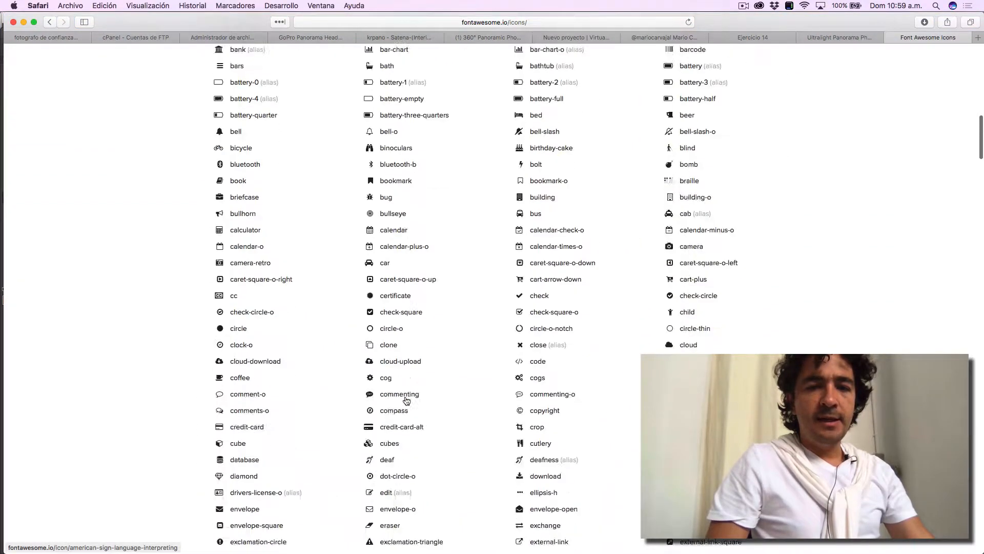
scroll(406, 400, "down", 15)
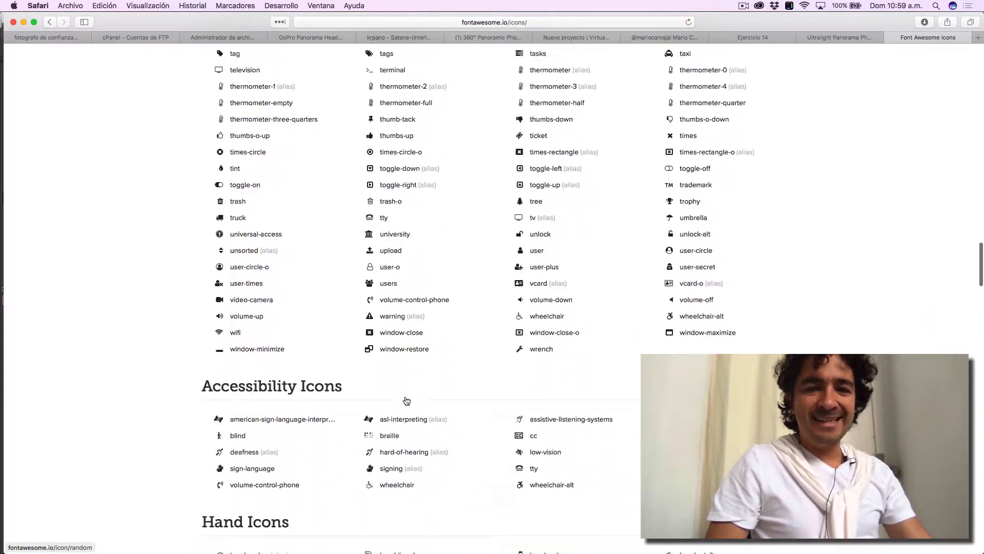
scroll(407, 401, "down", 5)
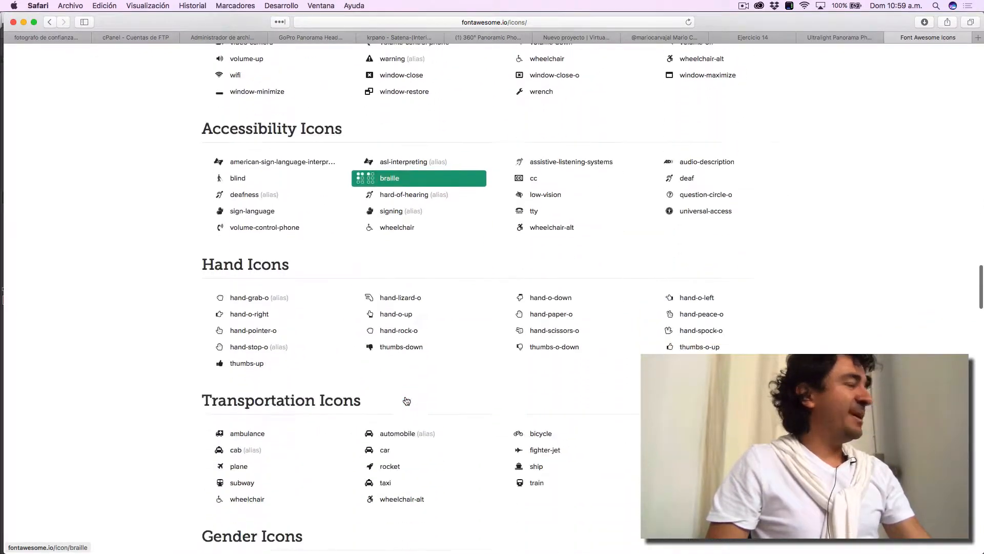
scroll(405, 399, "up", 15)
scroll(406, 399, "up", 10)
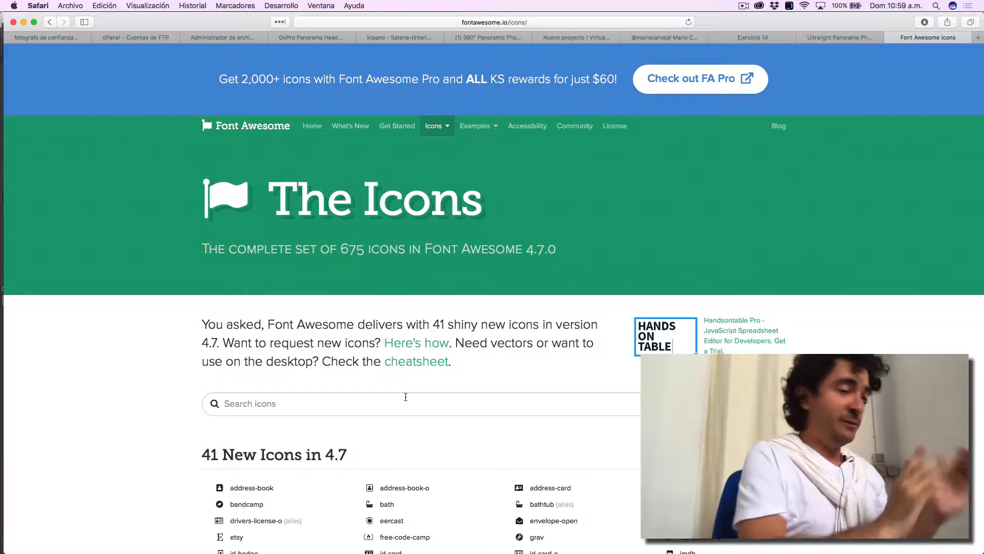
- Search the icons for "arrow", compare them with btn_move_down.png in Photoshop and open the arrow-down icon's page in Safari
left_click(361, 407)
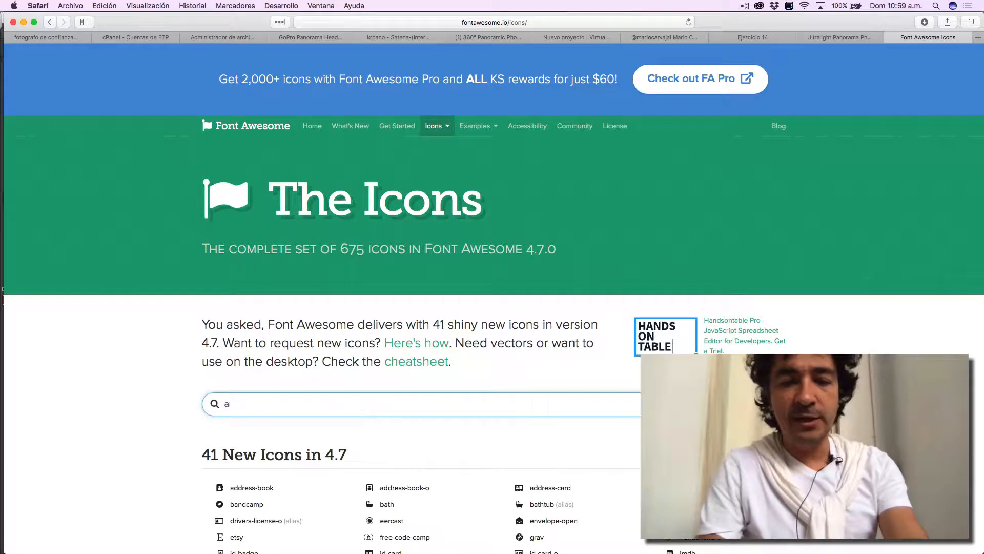
scroll(260, 330, "down", 5)
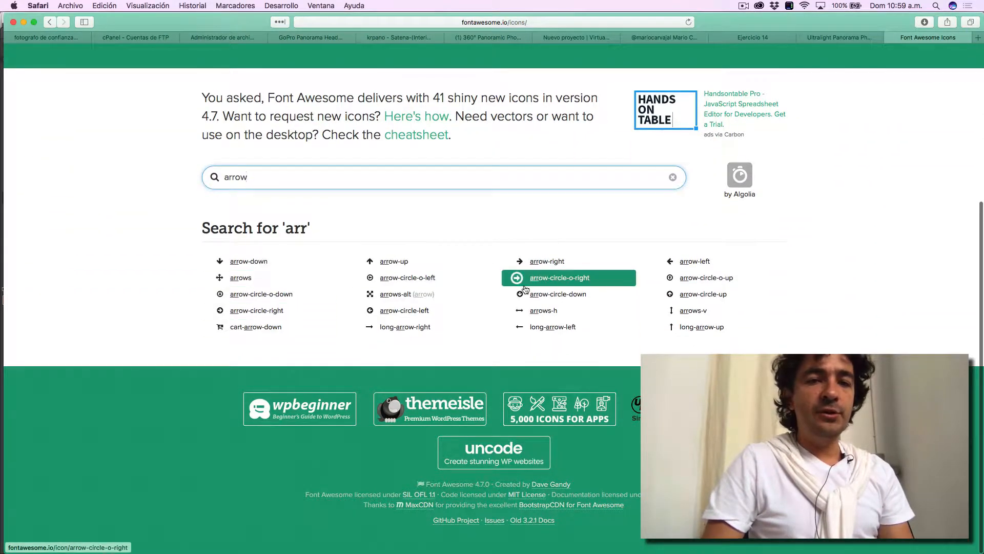
key("super+Tab")
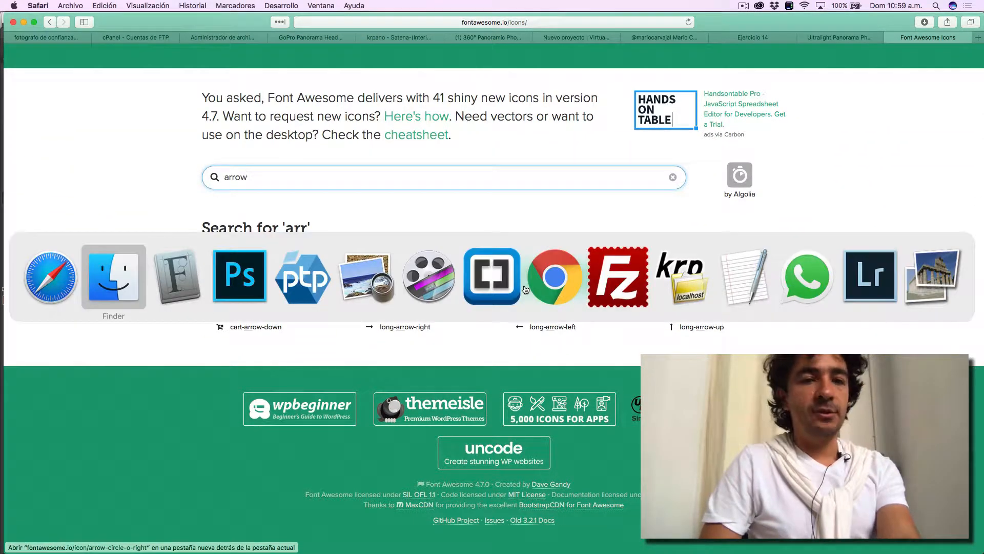
key("super+Tab")
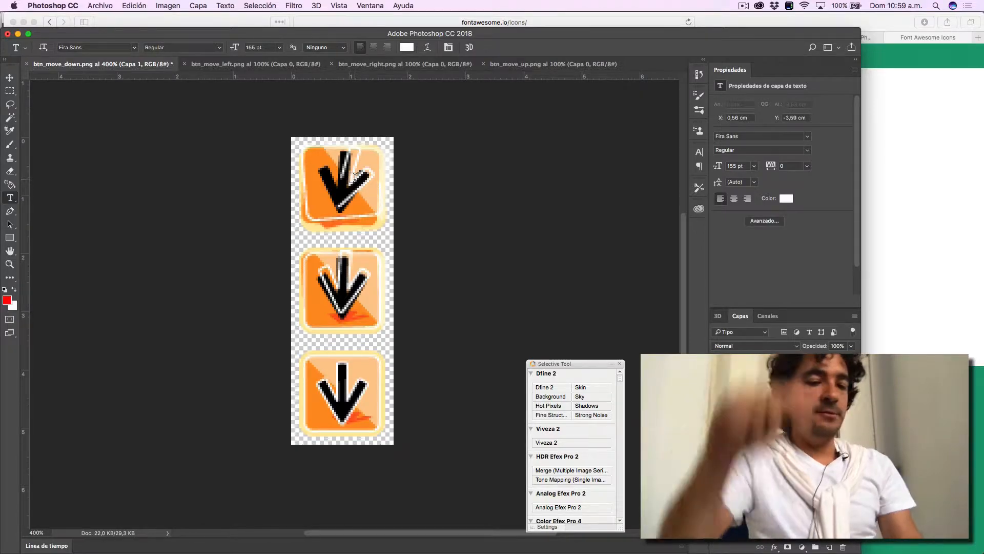
key("super+Tab")
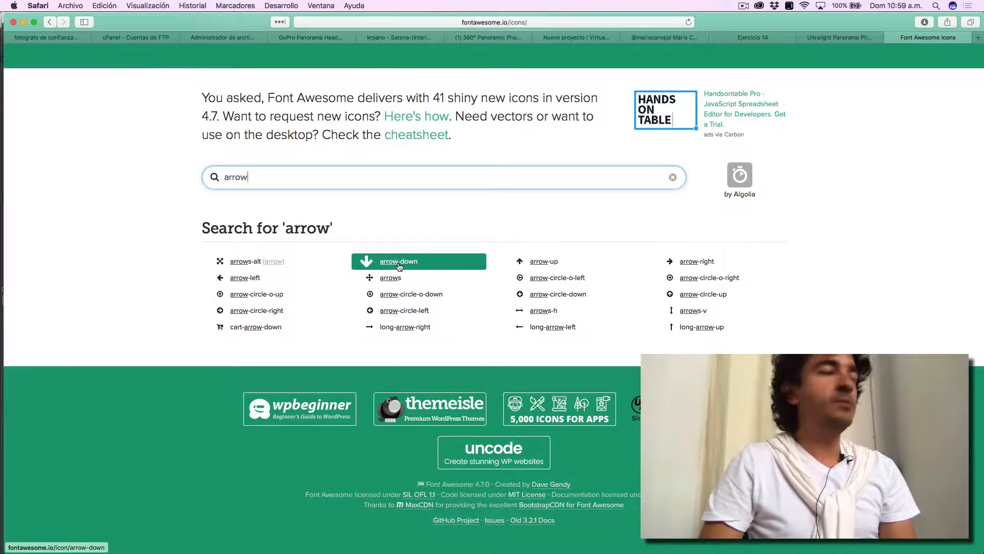
left_click(399, 262)
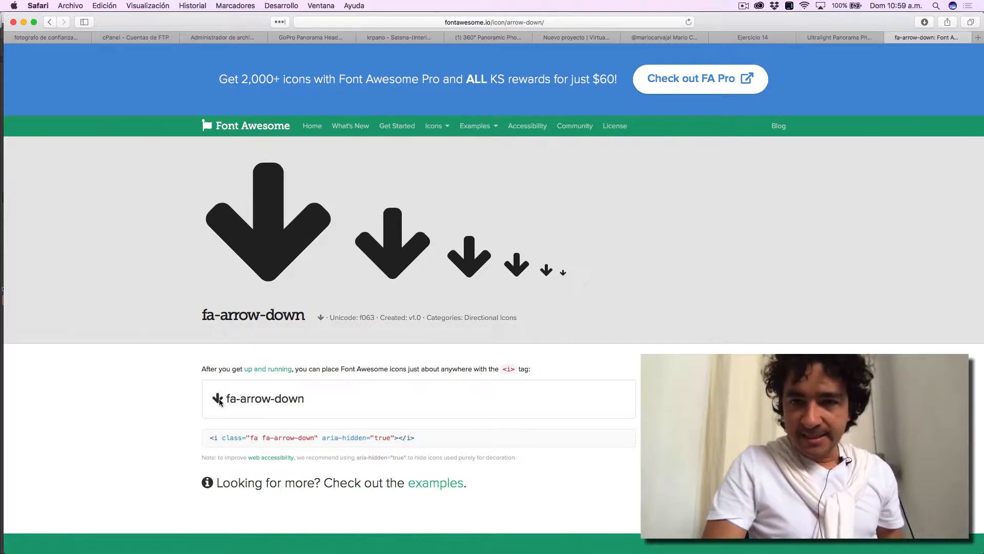
- Search Google for "fontawesome" and open the Font Awesome Cheatsheet page from the results
left_click(496, 23)
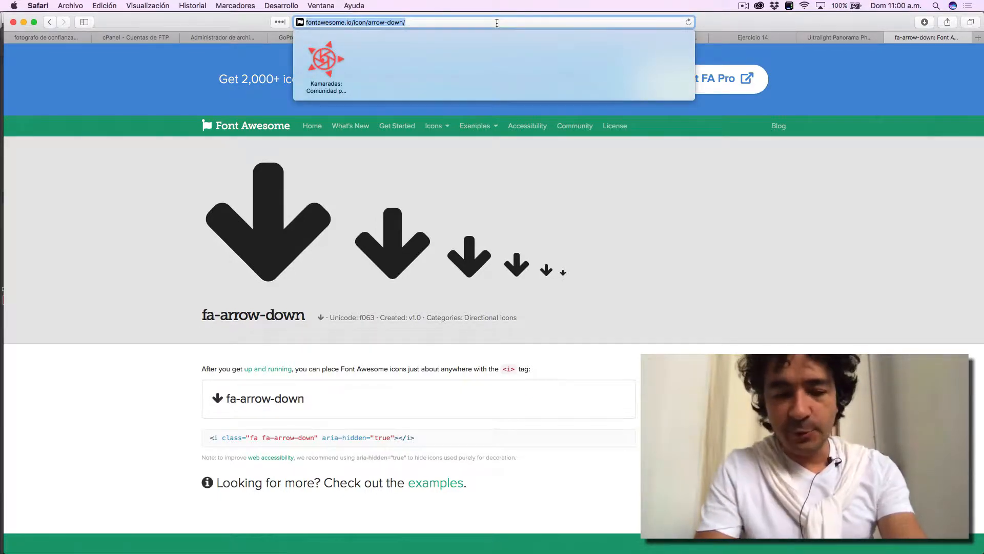
type("fon")
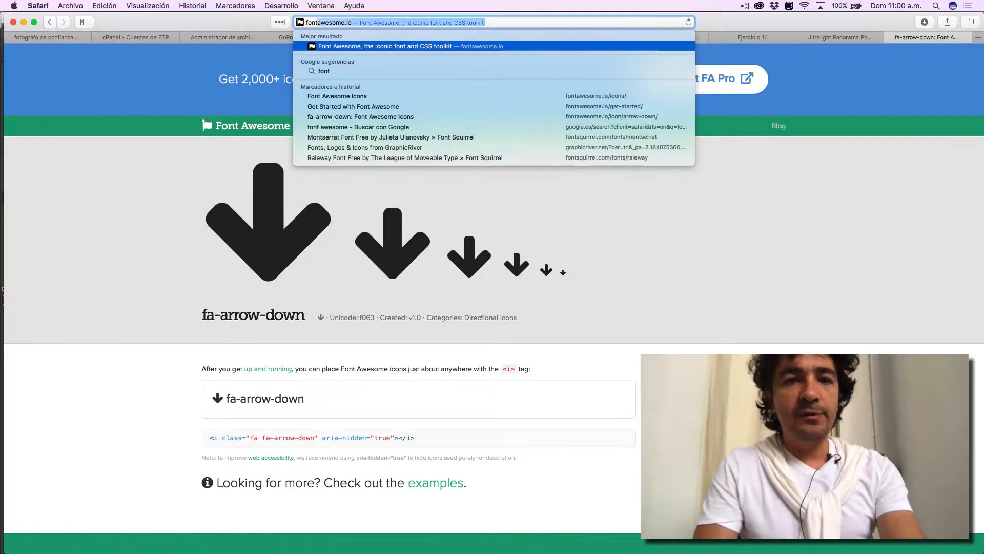
type("t")
key("Right")
key("Escape")
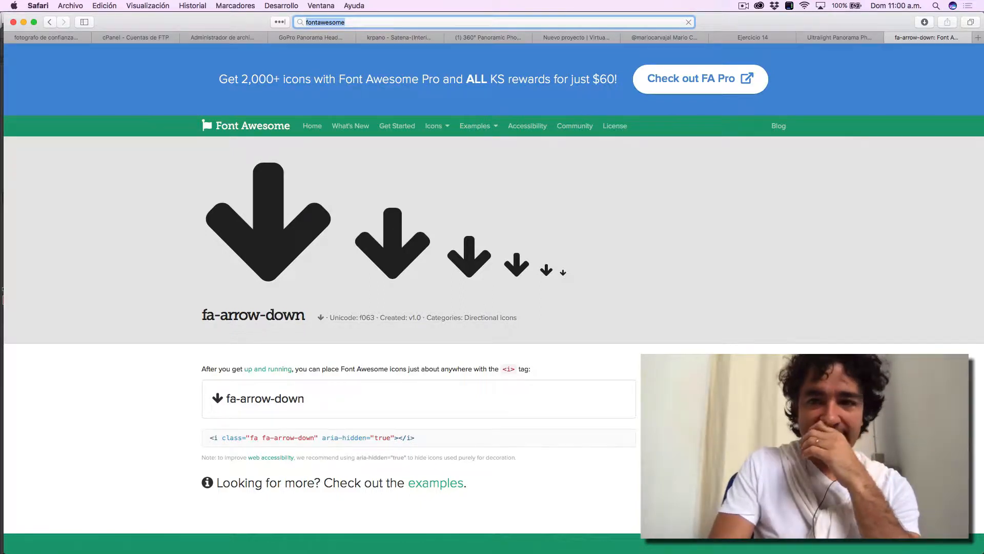
left_click(543, 20)
key("Return")
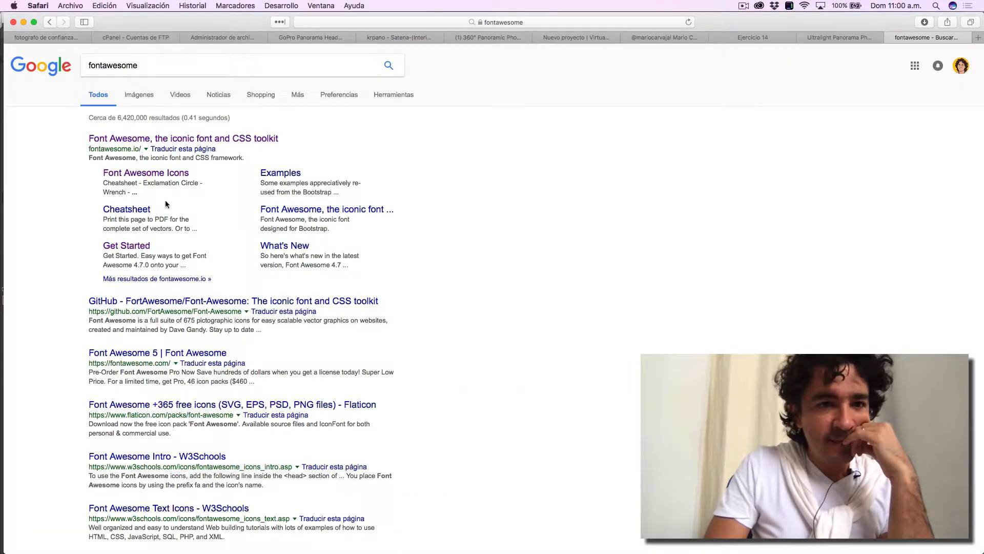
left_click(142, 212)
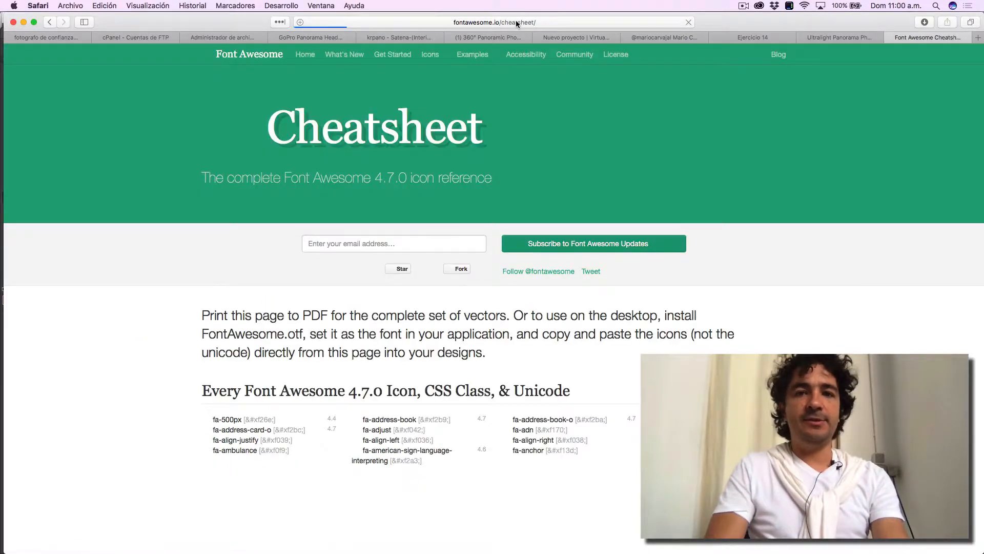
left_click(516, 21)
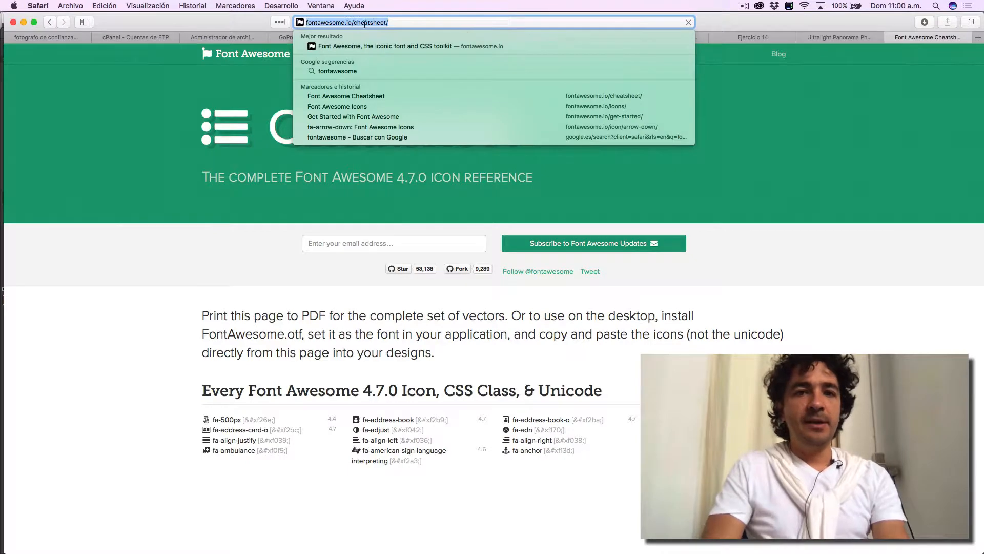
left_click(847, 308)
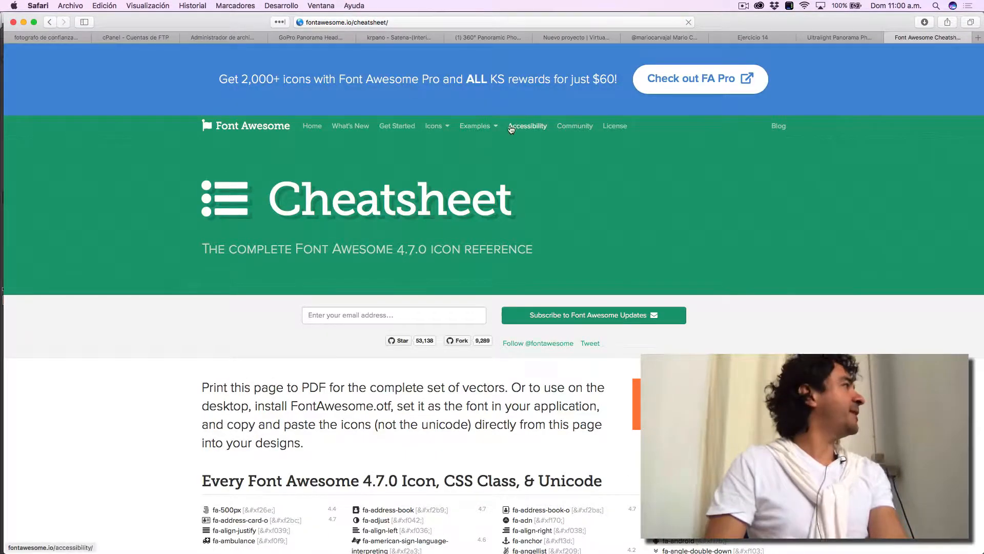
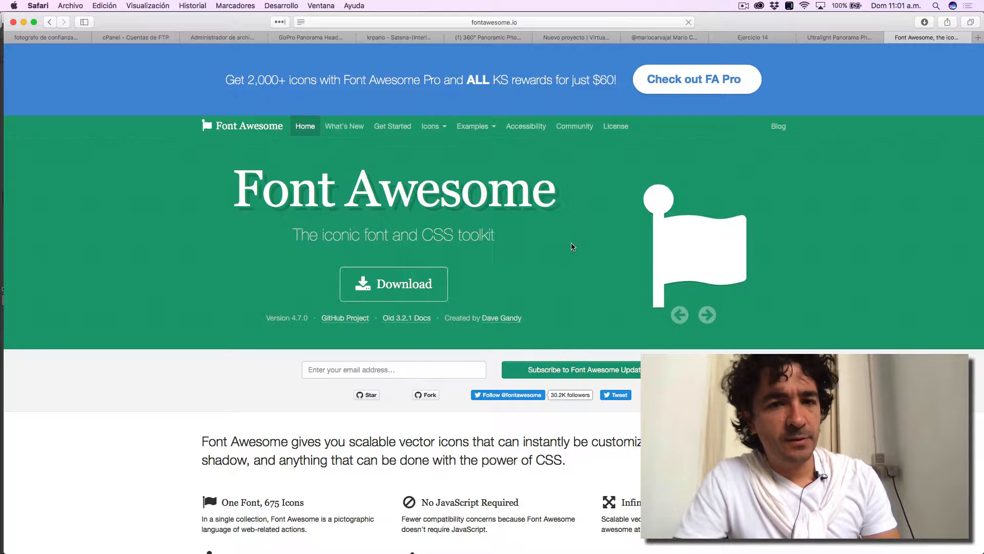
- Open Font Awesome's icon list and look over its New Icons in 4.7 section
left_click(435, 127)
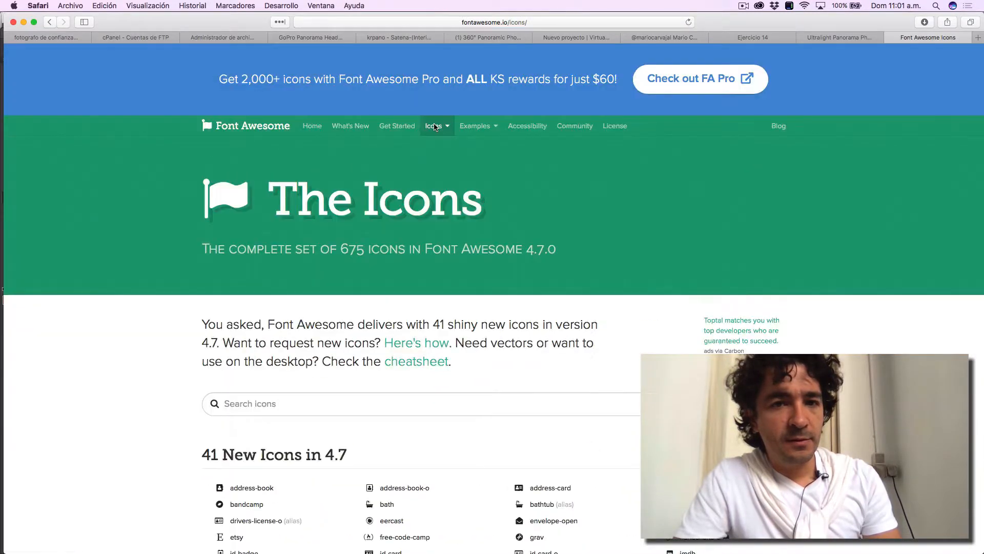
mouse_move(446, 128)
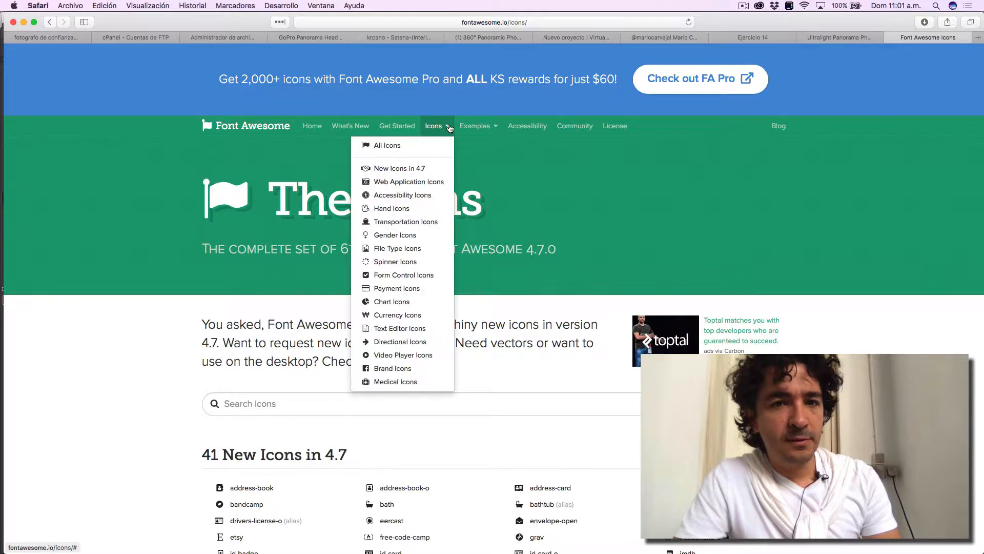
left_click(425, 169)
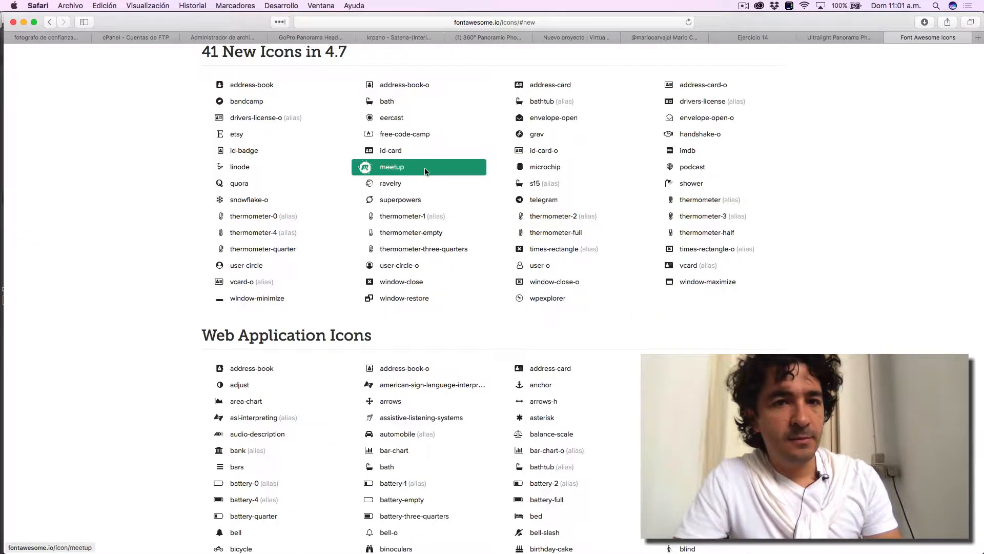
scroll(425, 170, "up", 5)
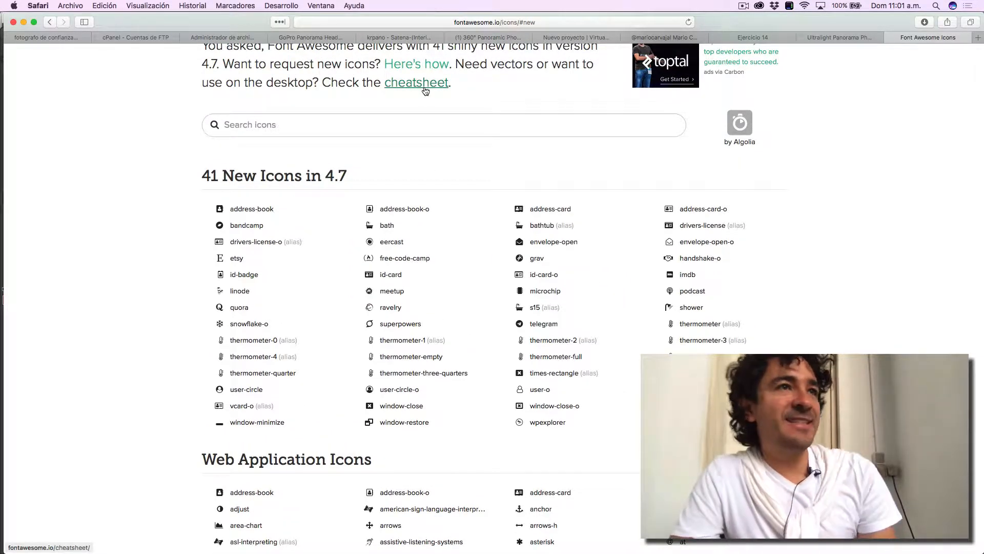
- Open the Font Awesome Cheatsheet and skim its usage instructions and icon reference list
left_click(425, 90)
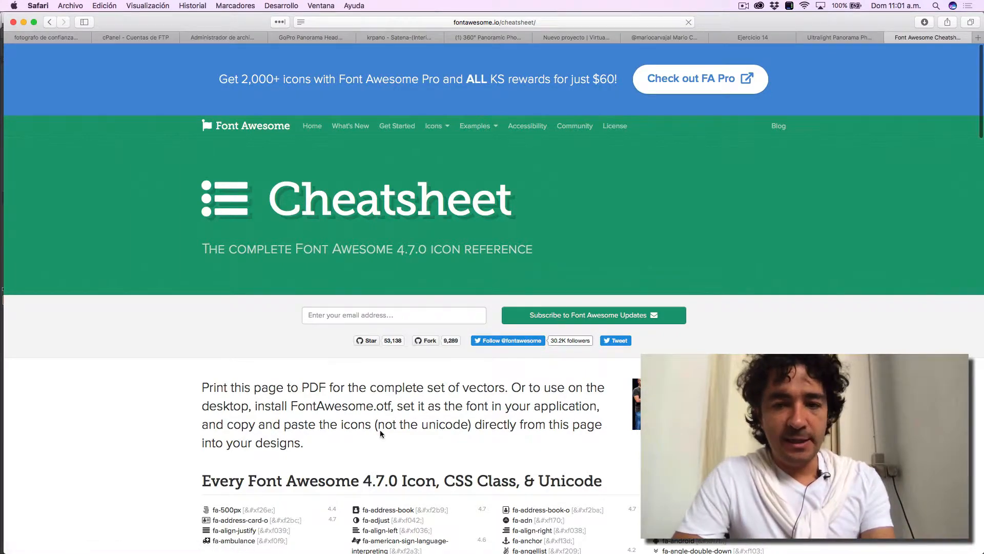
scroll(380, 430, "down", 5)
scroll(380, 433, "down", 5)
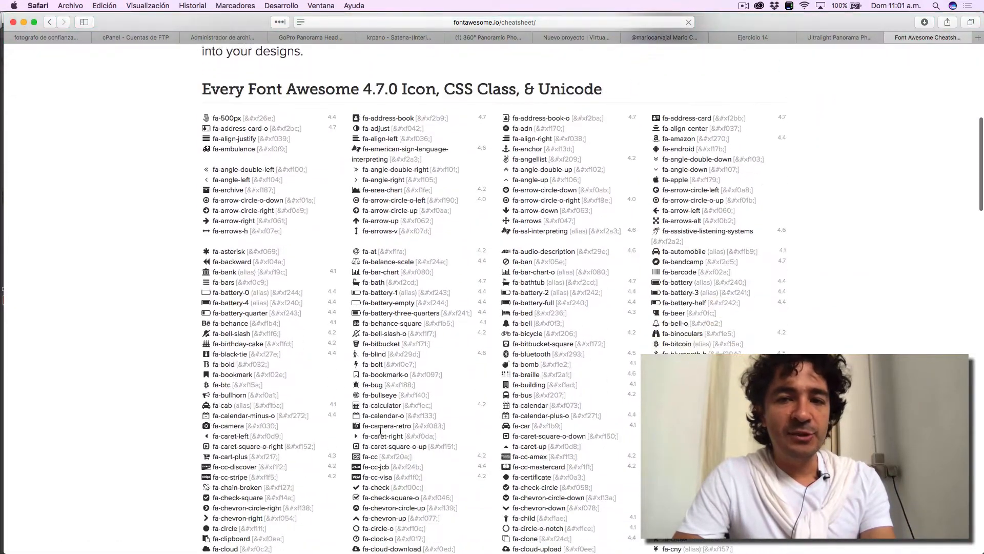
scroll(380, 434, "up", 10)
scroll(380, 433, "up", 1)
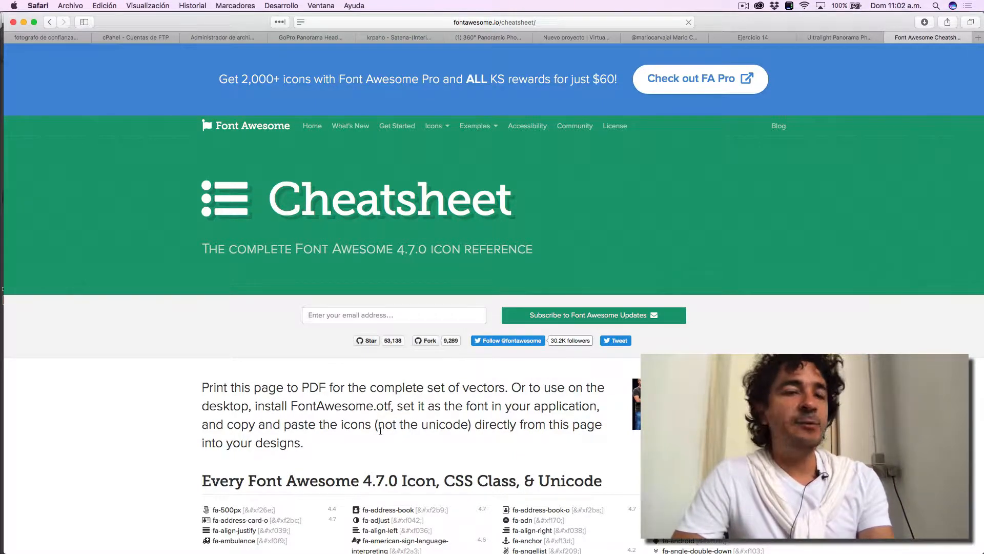
- Find "arrow" on the cheatsheet and copy the fa-arrow-down icon glyph
key("super+f")
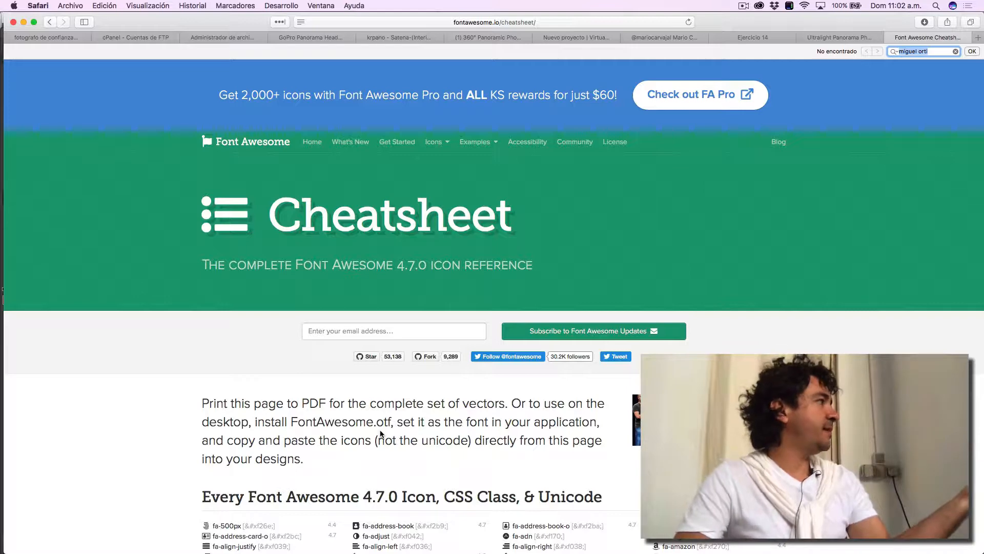
type("arrow")
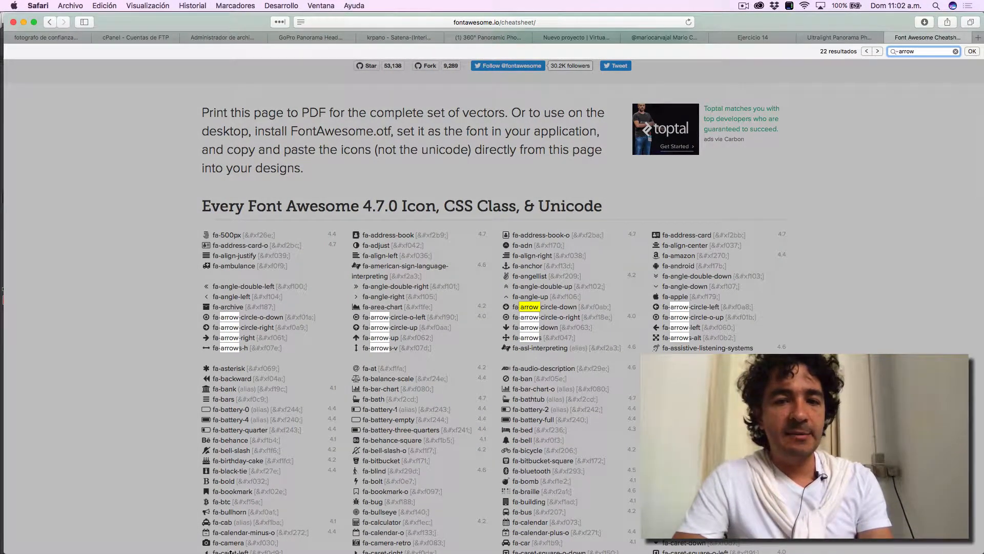
left_click(515, 329)
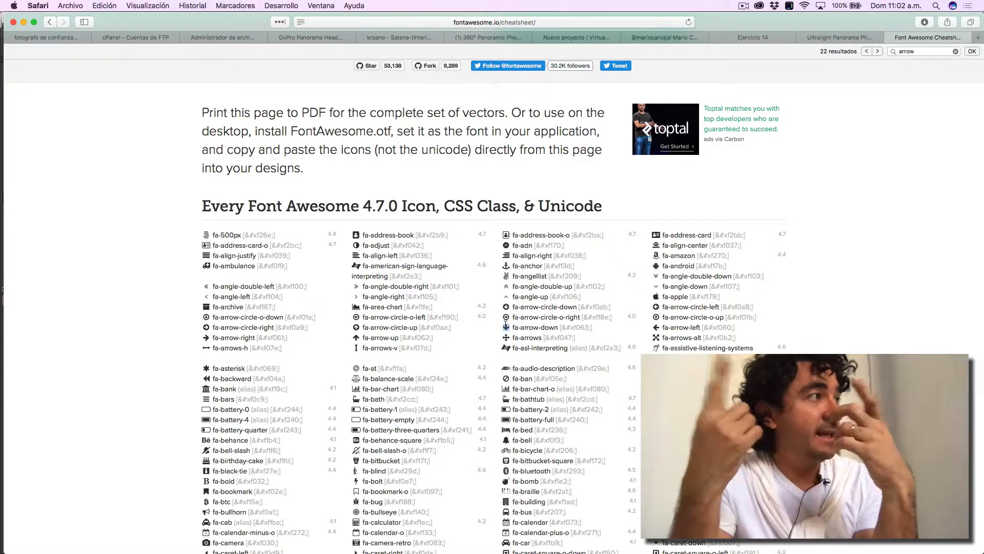
- Switch to Photoshop and paste the copied arrow glyph as a text layer over btn_move_down.png's uppermost button
key("super+Tab")
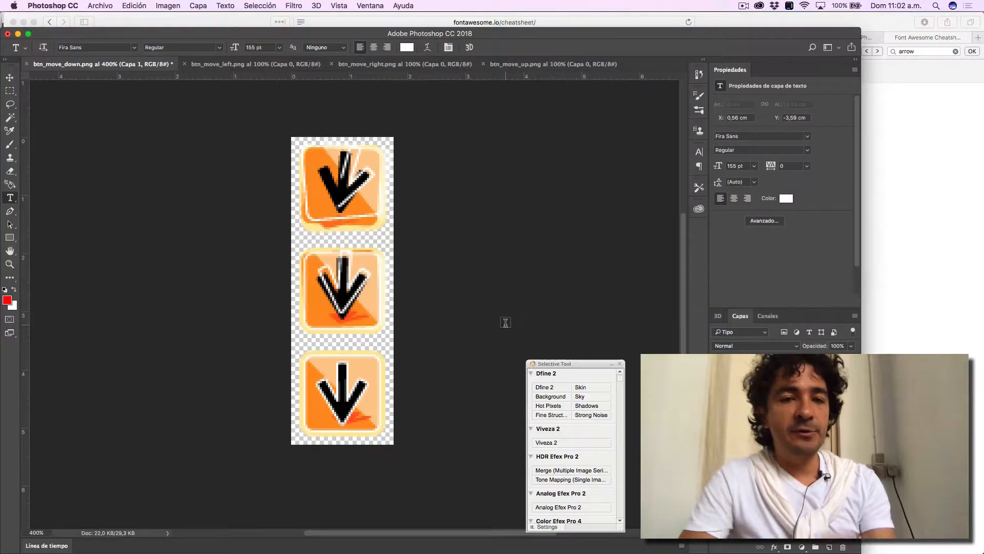
left_click(327, 198)
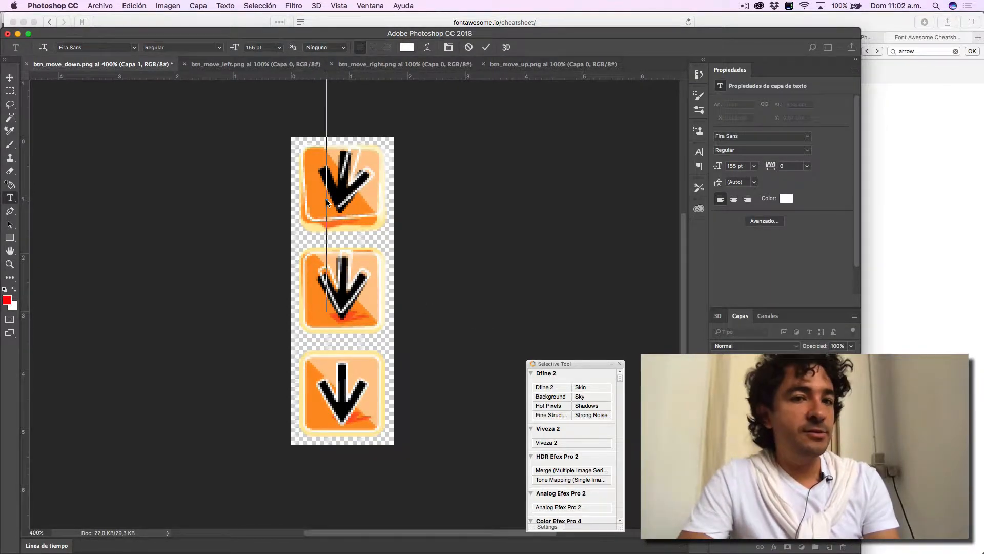
key("super+v")
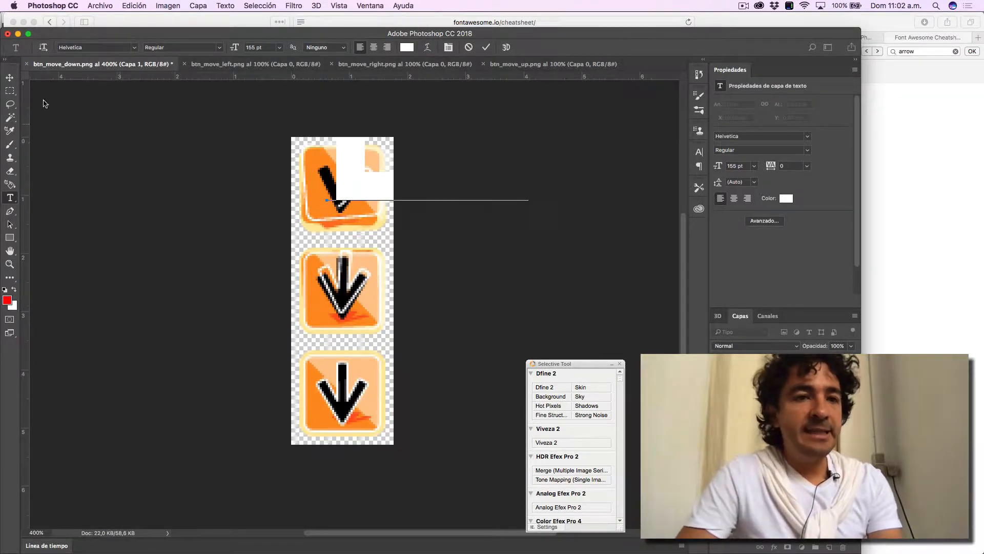
- Scale the pasted glyph's text layer to about 45% and move it over the middle button
left_click(10, 78)
key("super+t")
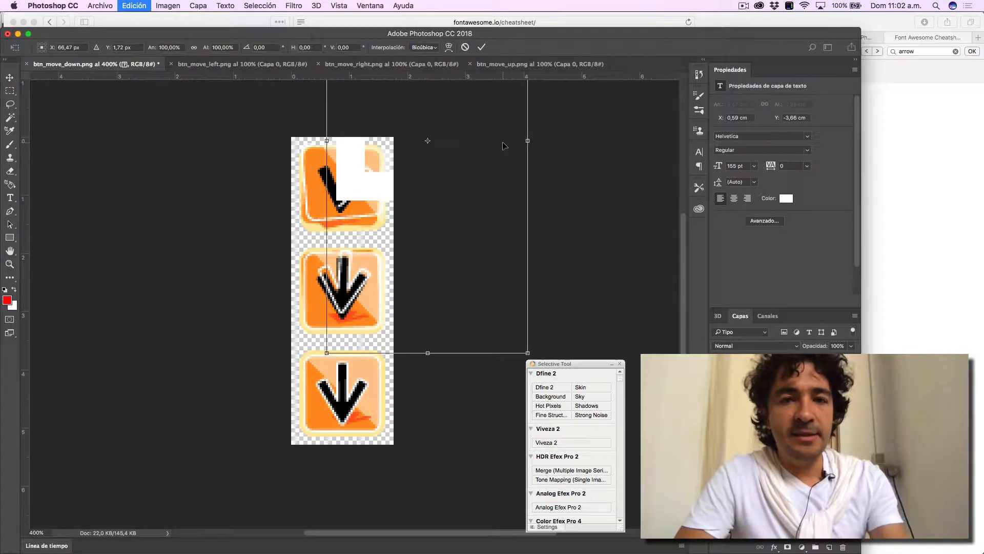
left_click_drag(497, 119, 473, 187)
left_click_drag(494, 140, 382, 389)
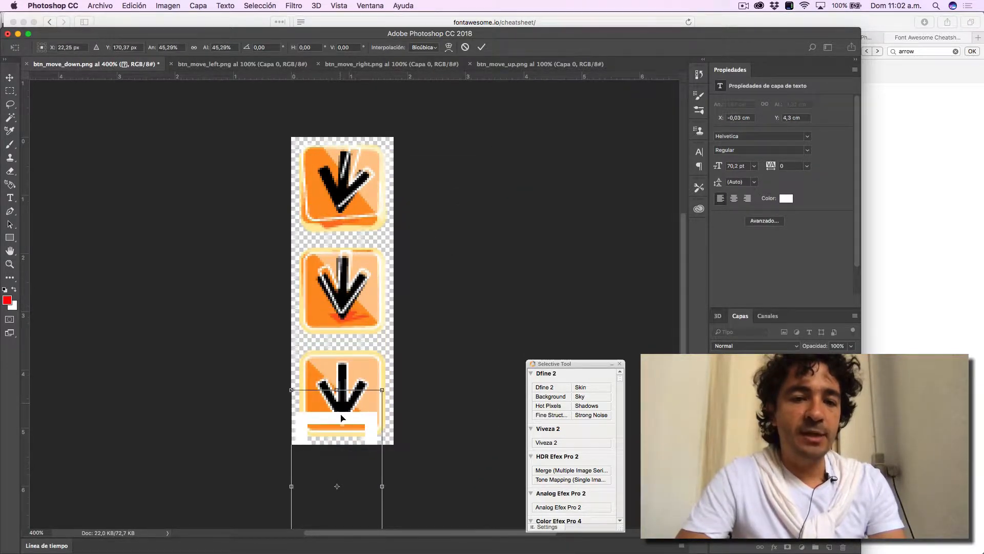
left_click_drag(344, 425, 354, 274)
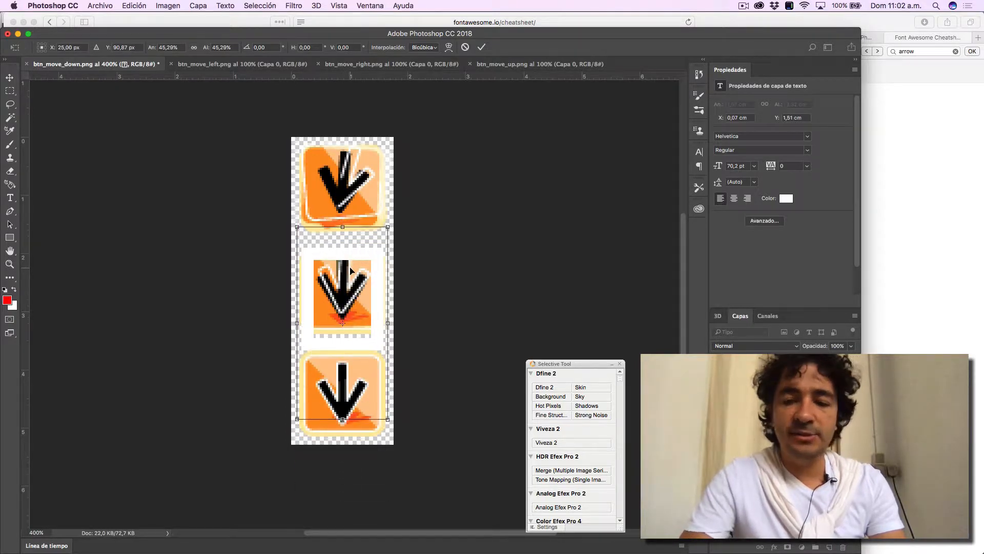
key("Return")
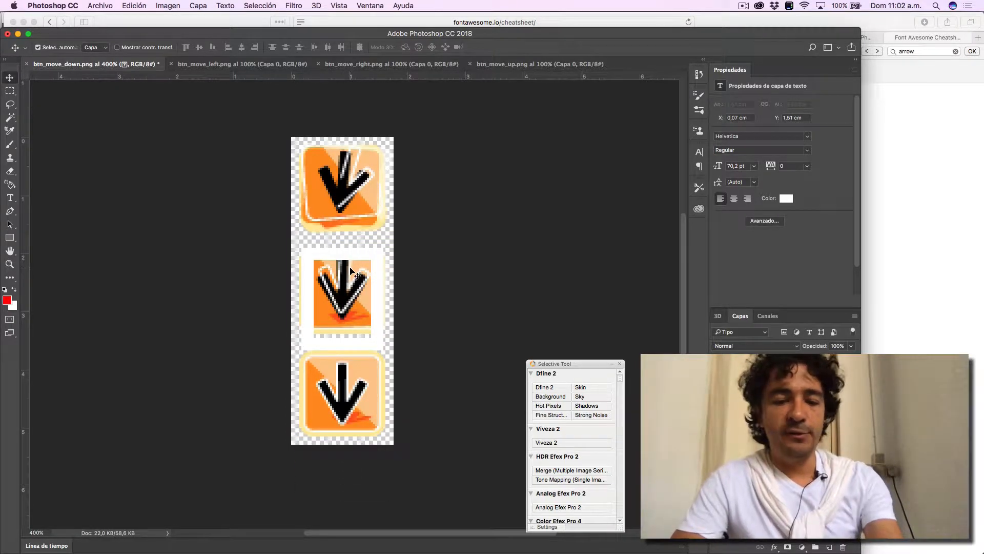
- Set the font of the pasted glyph over the middle button to FontAwesome
key("t")
double_click(350, 265)
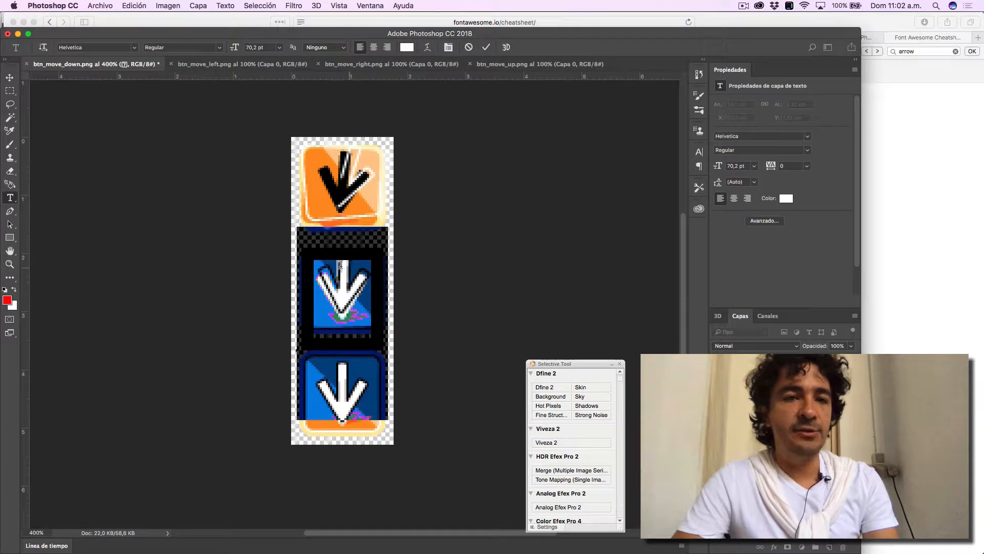
left_click(136, 51)
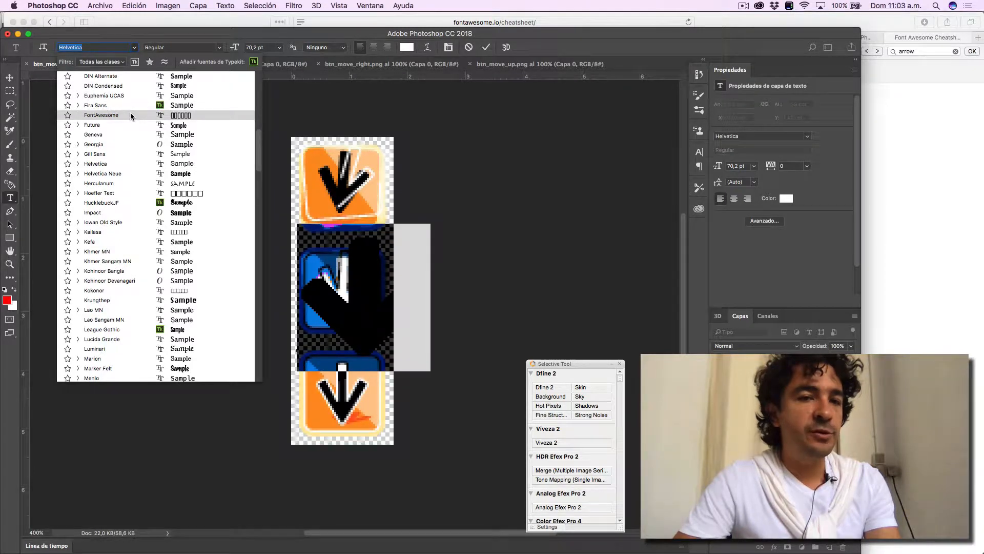
left_click(131, 115)
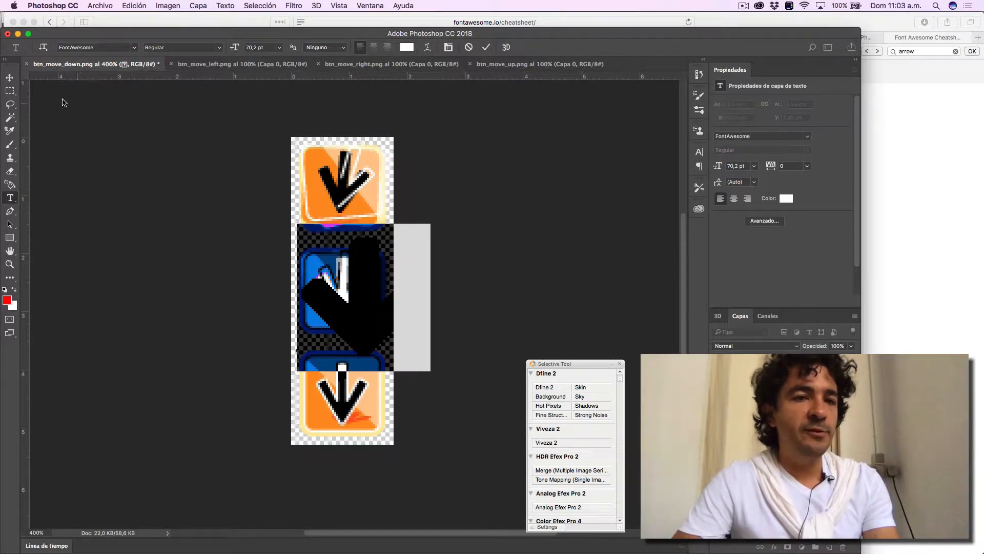
- Centre the white down arrow on the middle button, scale it to about 43.97 pt and check it at 100% zoom
left_click(10, 77)
left_click_drag(386, 309, 360, 295)
key("super+t")
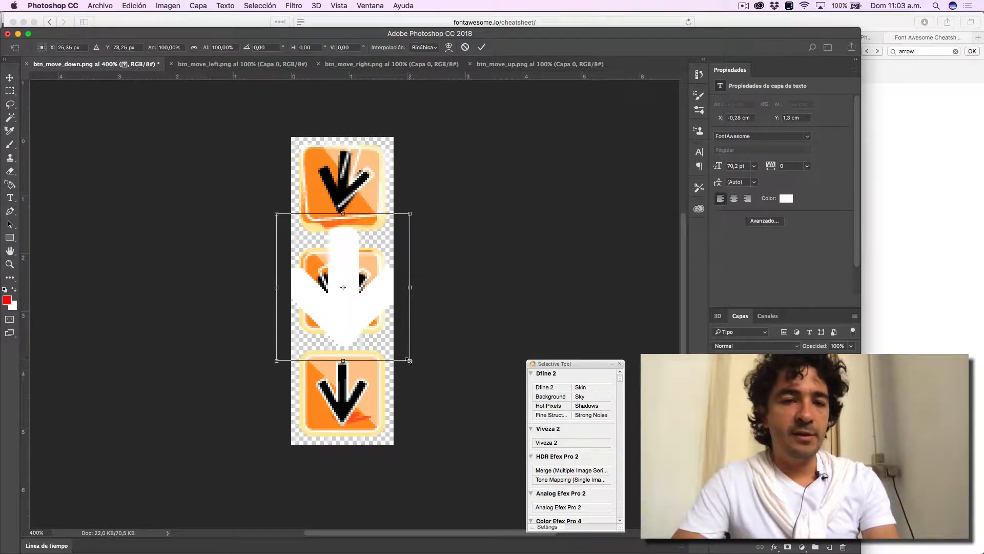
left_click_drag(410, 361, 342, 306)
key("Return")
key("z")
left_click(343, 305, "alt")
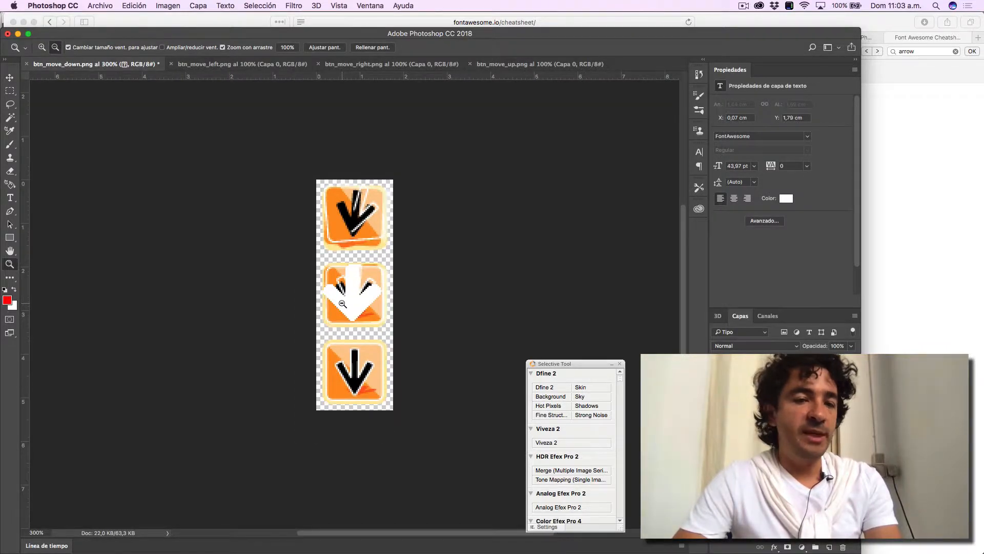
left_click(342, 304, "alt")
left_click(342, 304, "alt")
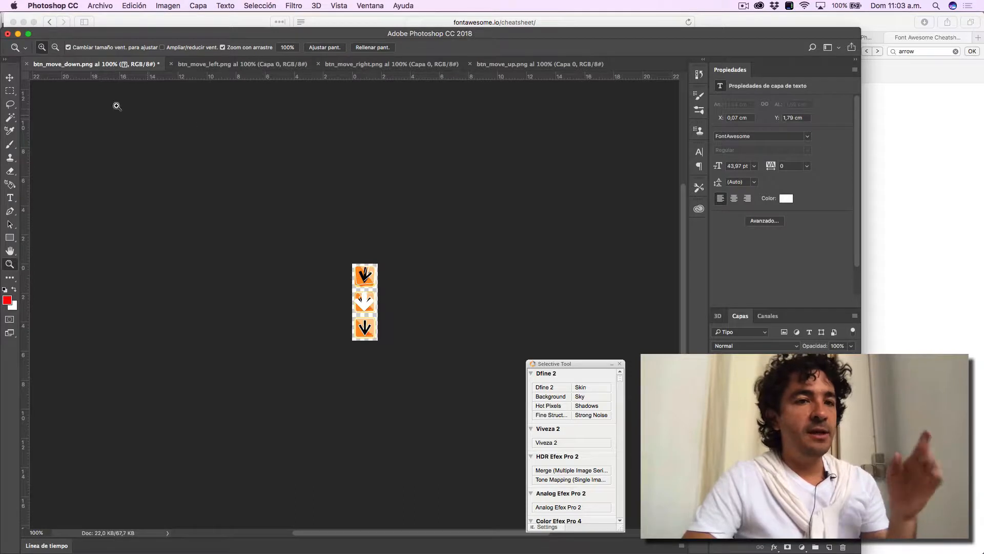
left_click(744, 6)
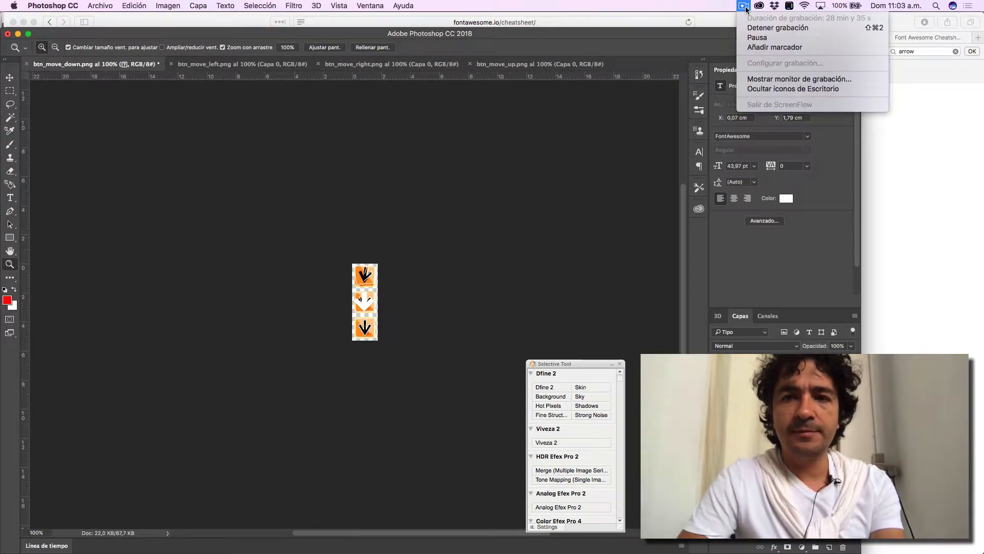
left_click(753, 35)
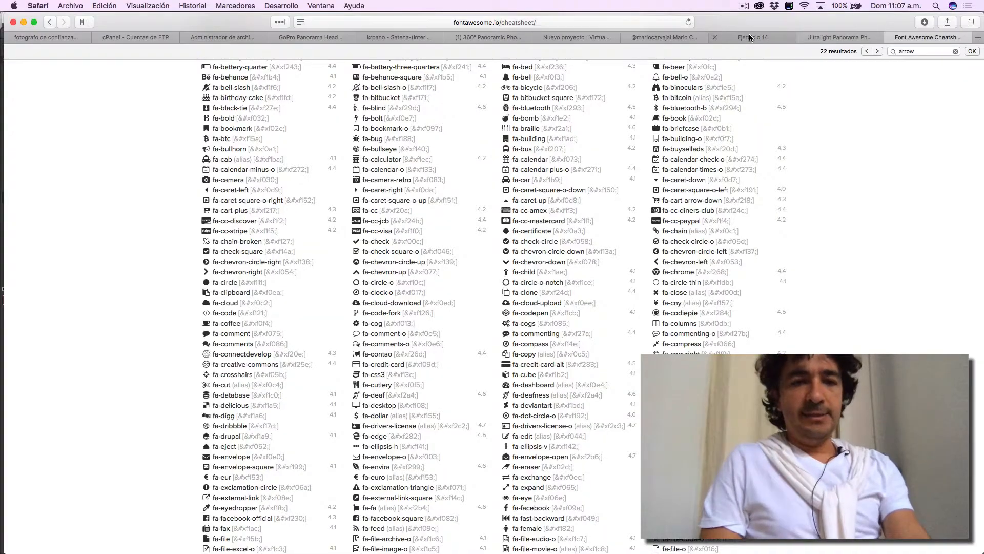
- Switch back to Photoshop and draw a circular selection around the white arrow on the middle button
key("super+Tab")
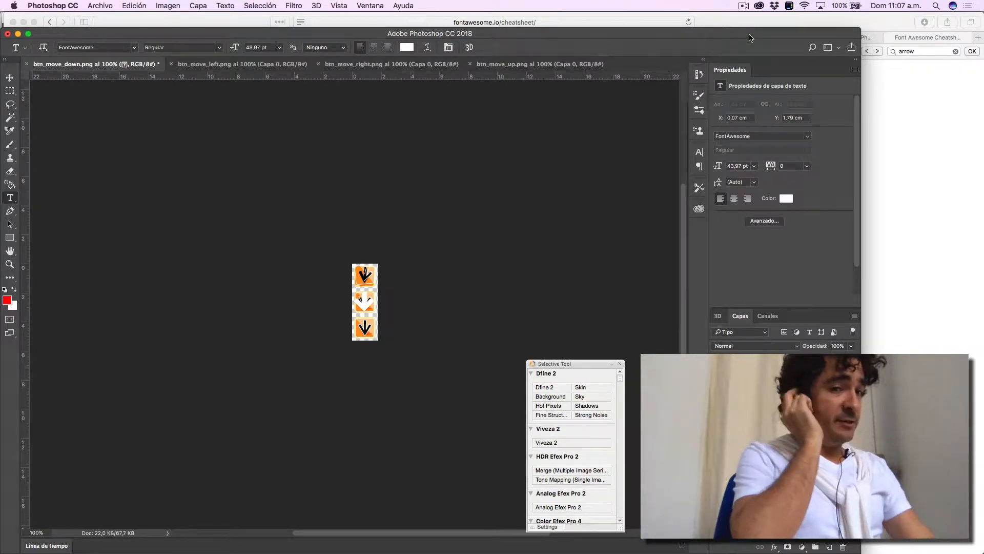
key("z")
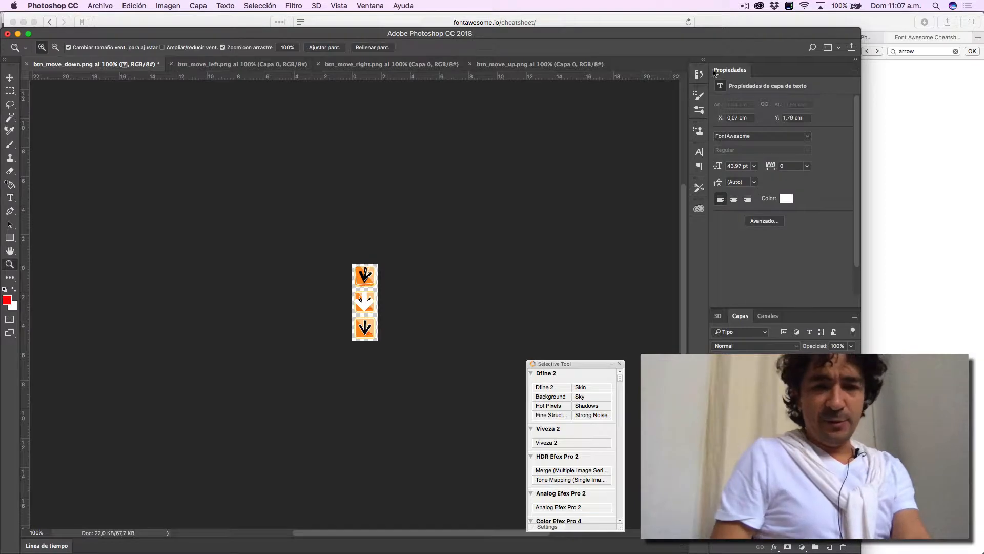
left_click_drag(364, 306, 393, 185)
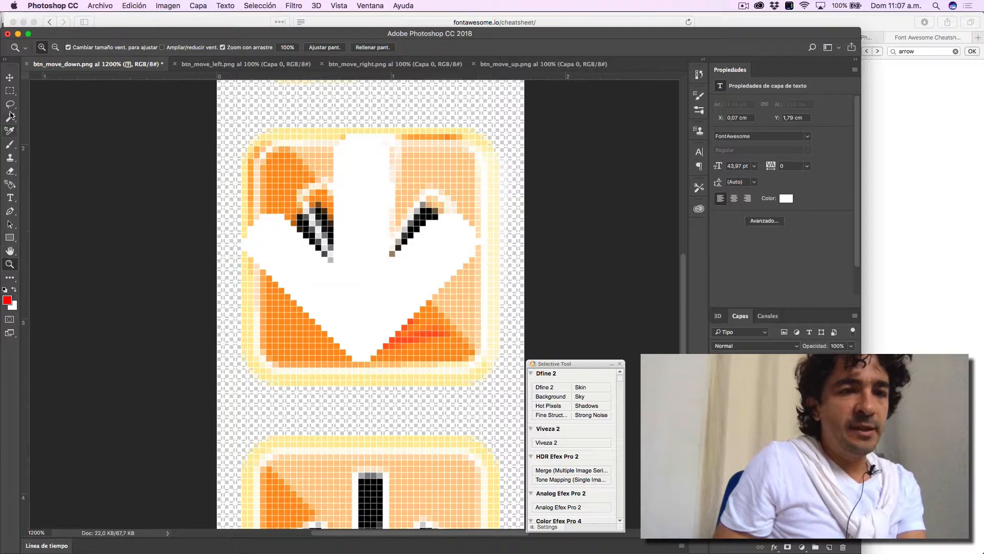
left_click_drag(9, 98, 39, 100)
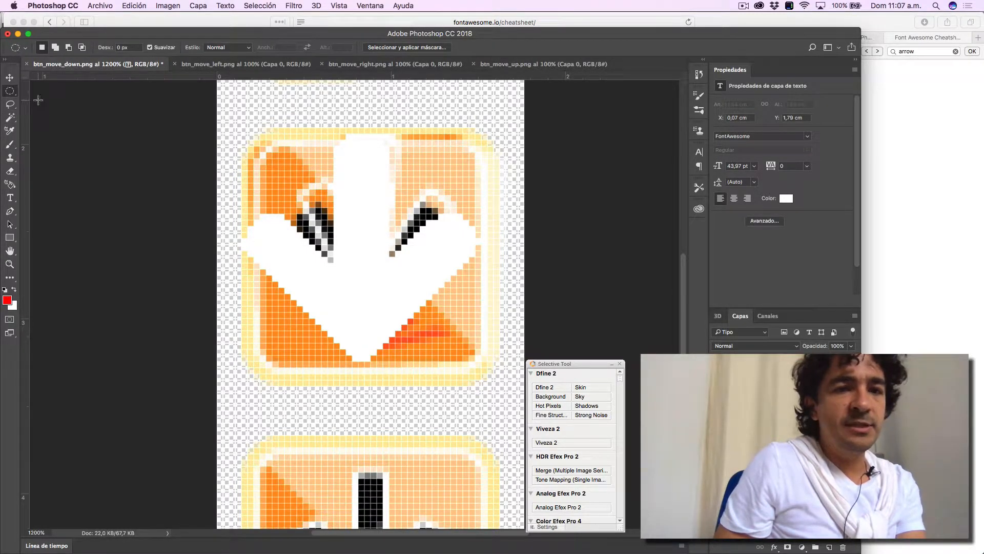
left_click_drag(253, 126, 521, 382)
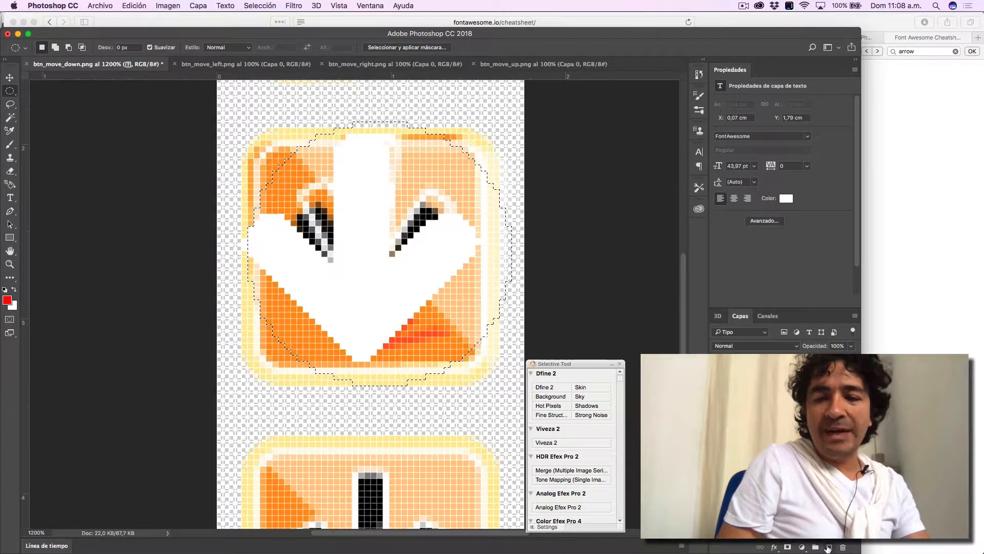
- Create a new layer and fill the circular selection over the middle button with black using the Paint Bucket tool
left_click(829, 548)
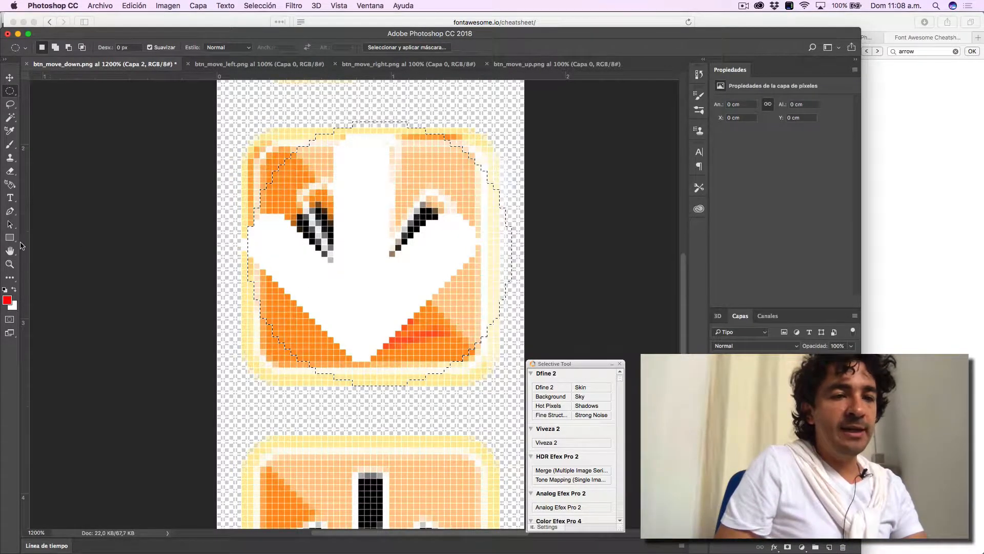
left_click(9, 238)
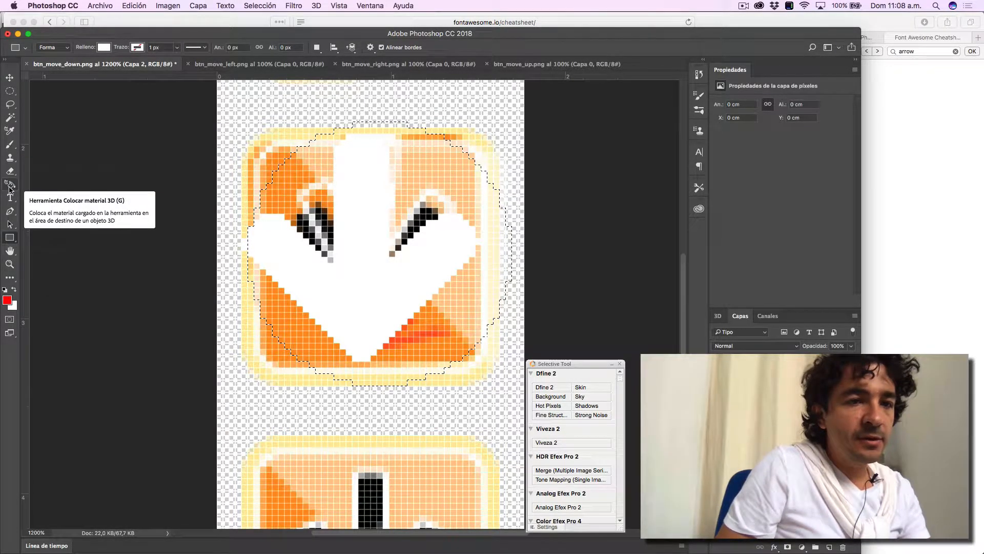
left_click(9, 187)
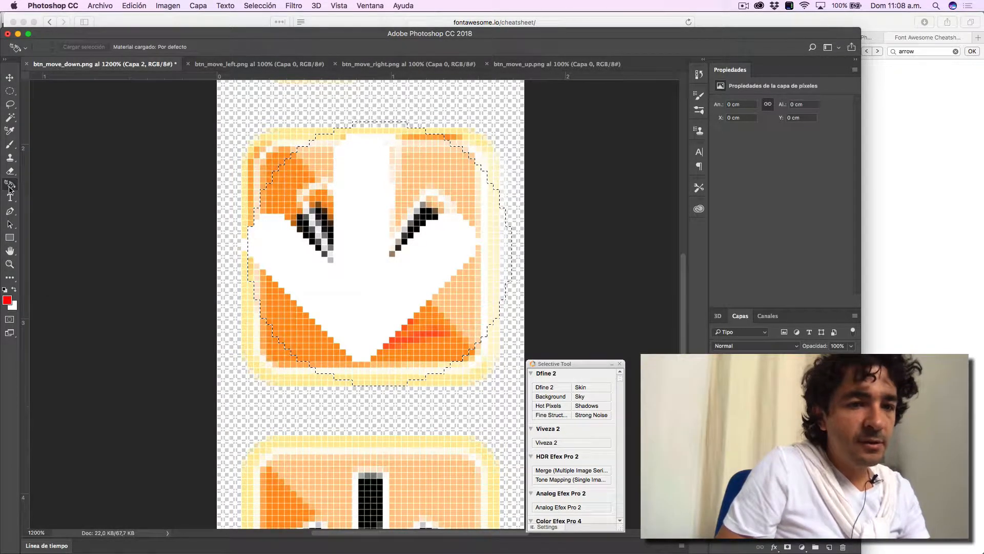
key("i")
left_click(15, 280)
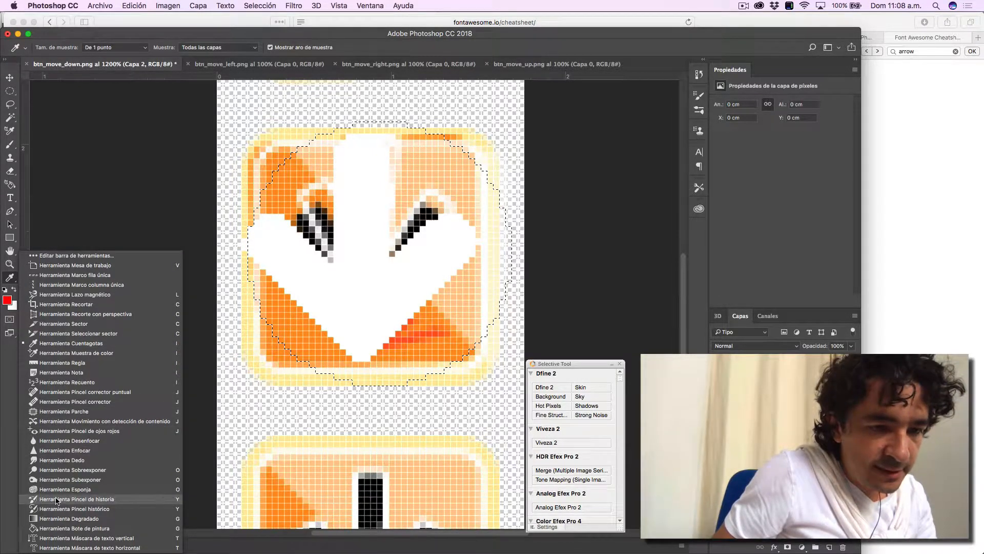
left_click(57, 528)
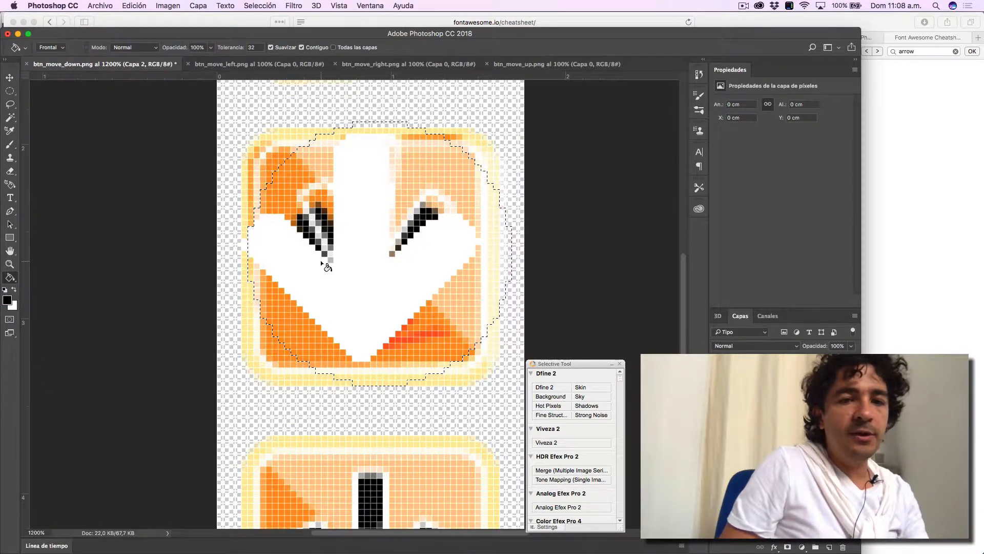
left_click(306, 326)
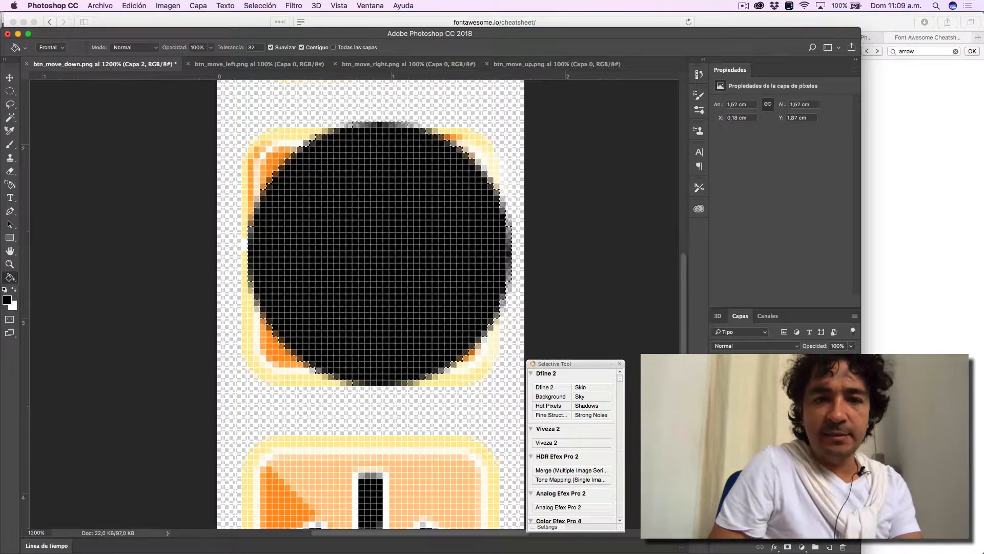
- Hide the original buttons and place the black circle layer beneath the white arrow at 57% opacity
left_click(718, 395)
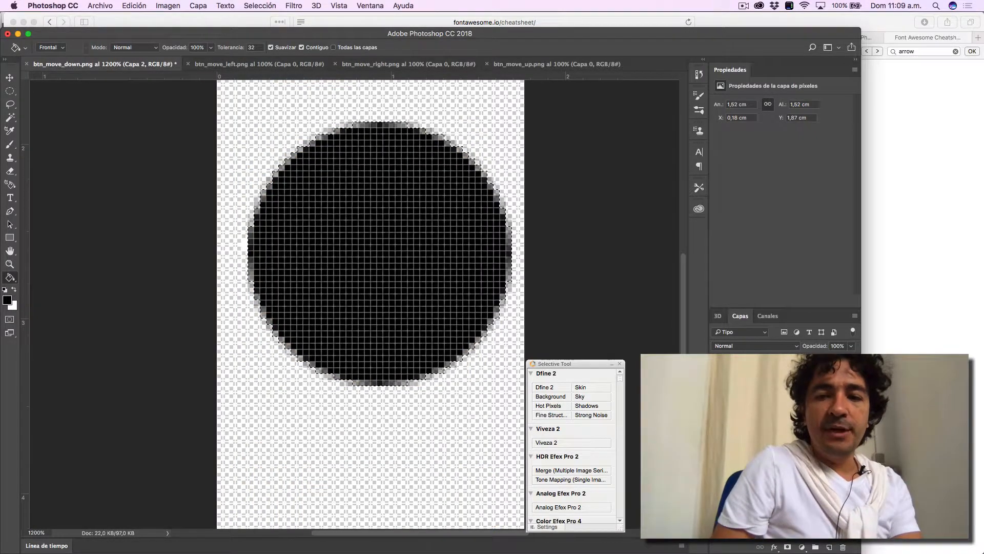
left_click_drag(759, 376, 758, 401)
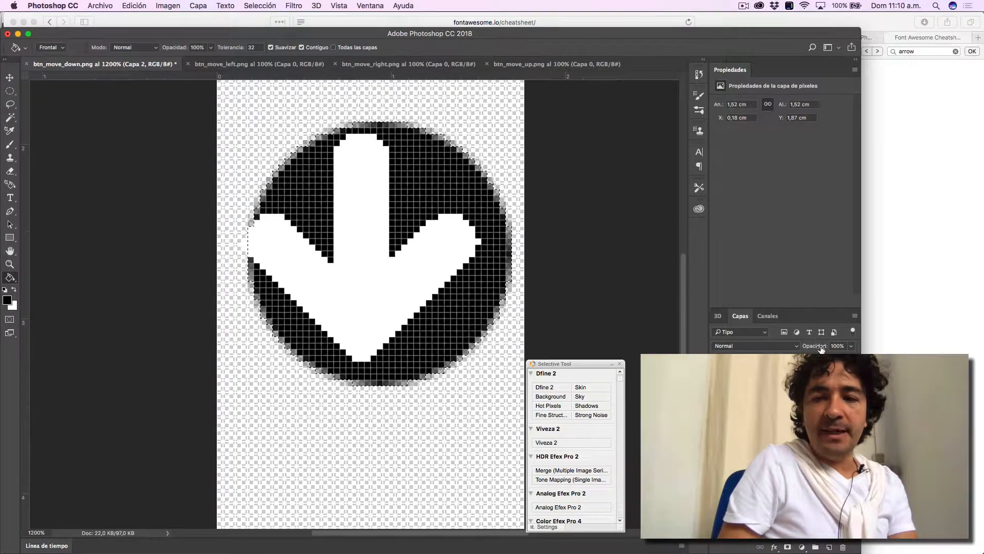
left_click_drag(797, 348, 799, 349)
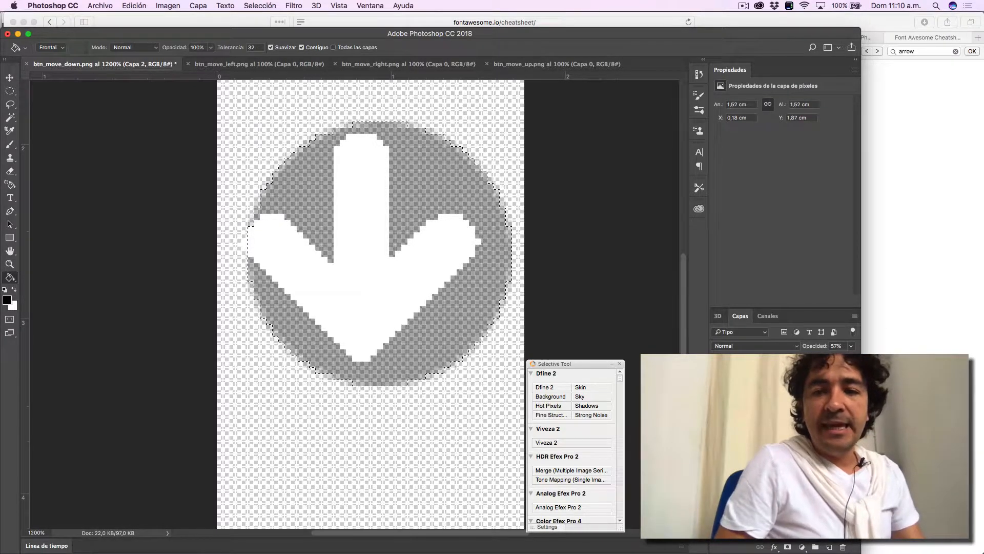
- Deselect the circular area, then set the white arrow's font size to 32.97 pt and centre it inside the translucent circle
left_click(764, 378)
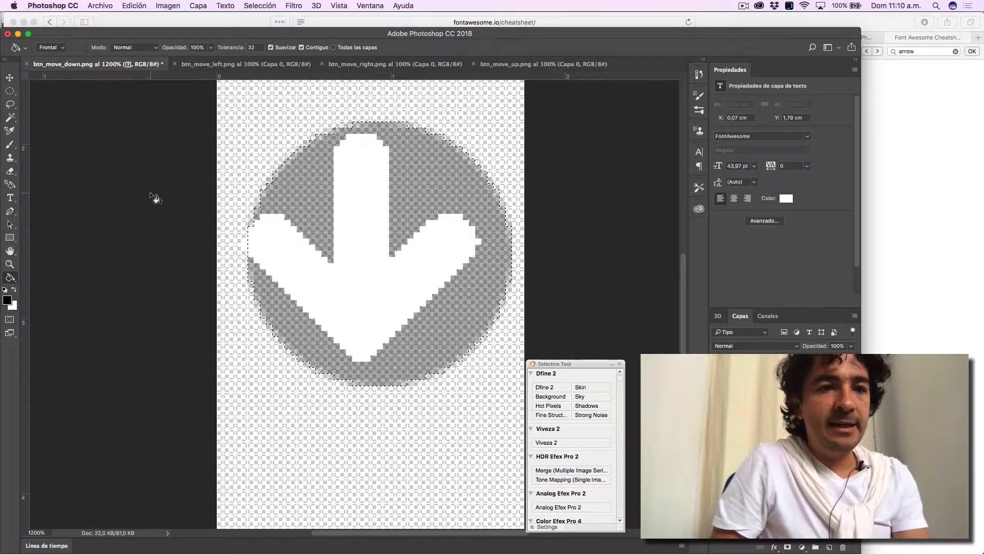
key("v")
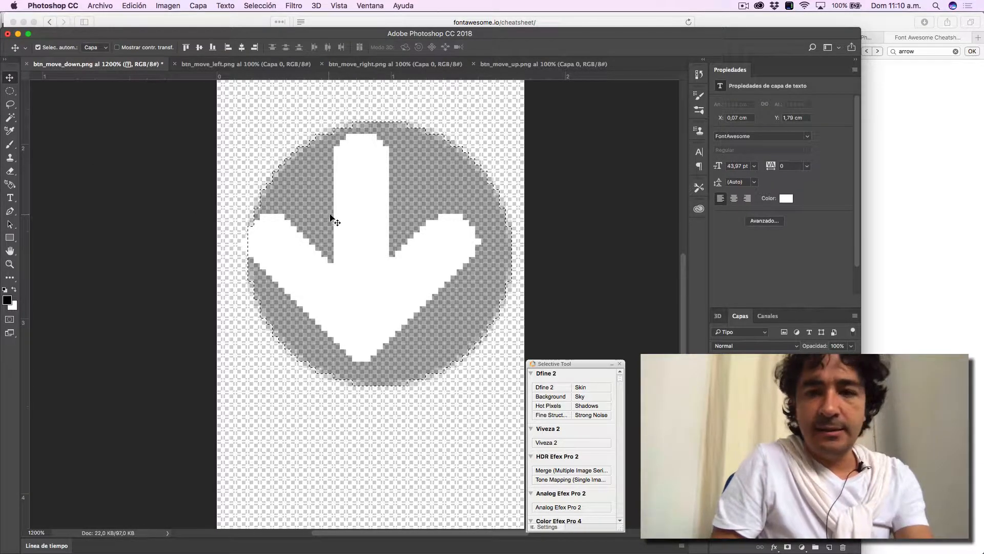
key("super+d")
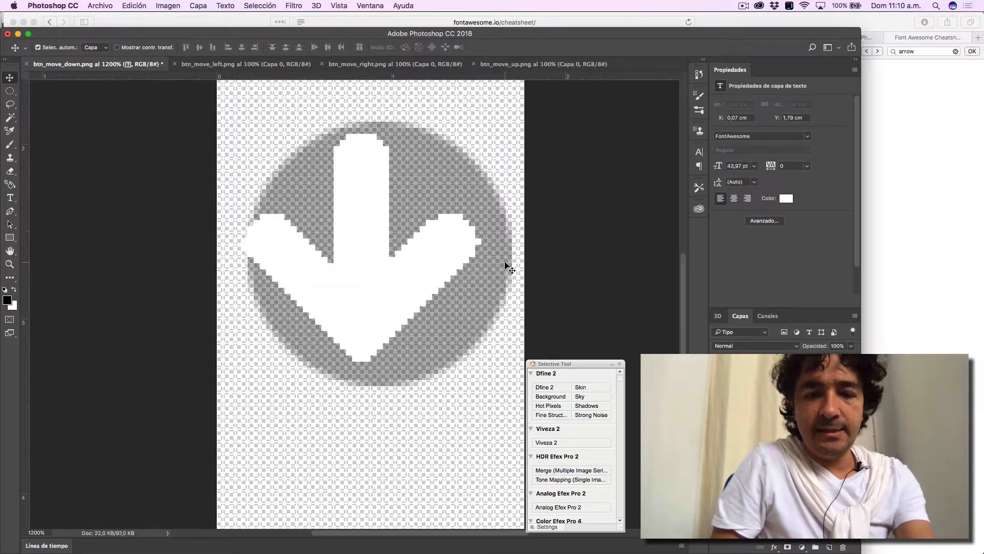
key("t")
double_click(405, 235)
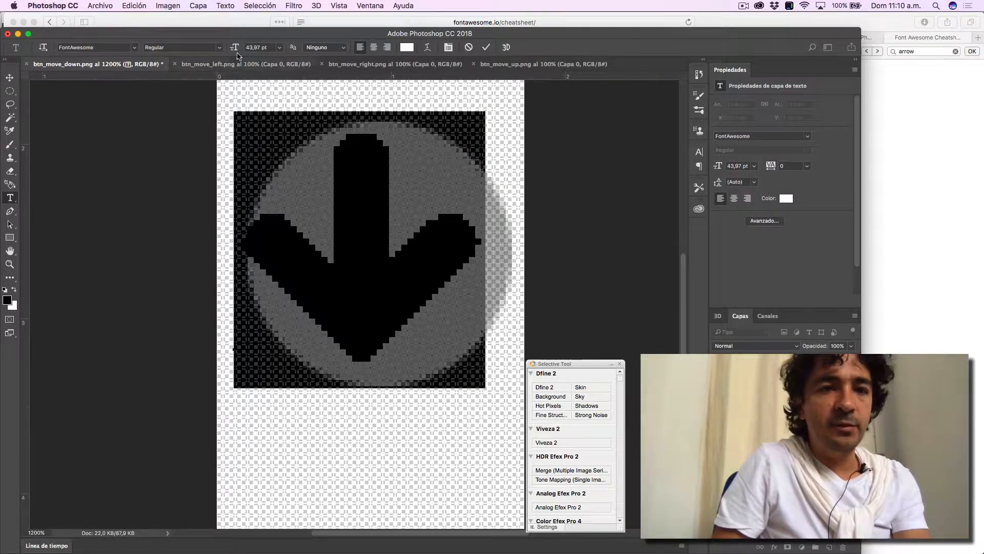
left_click_drag(239, 47, 234, 49)
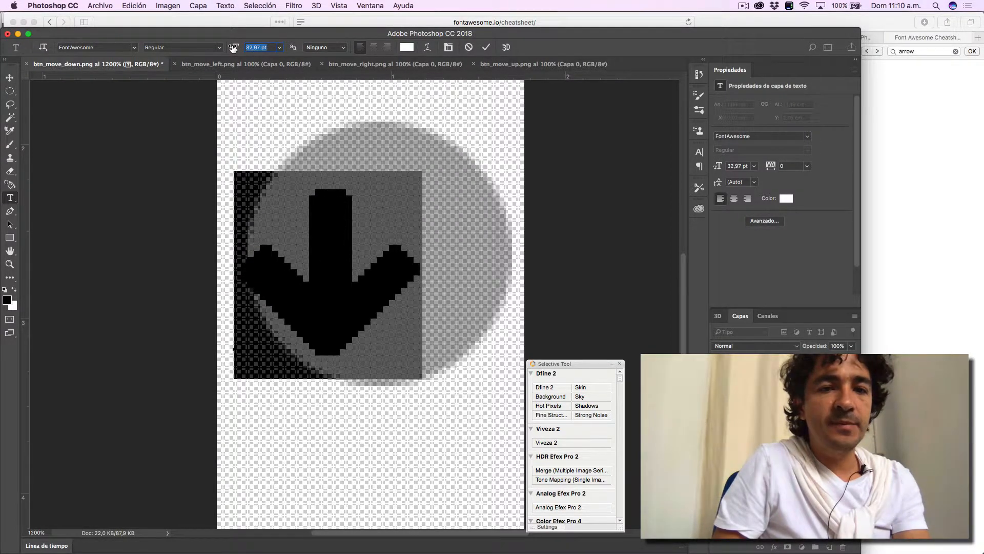
left_click(9, 78)
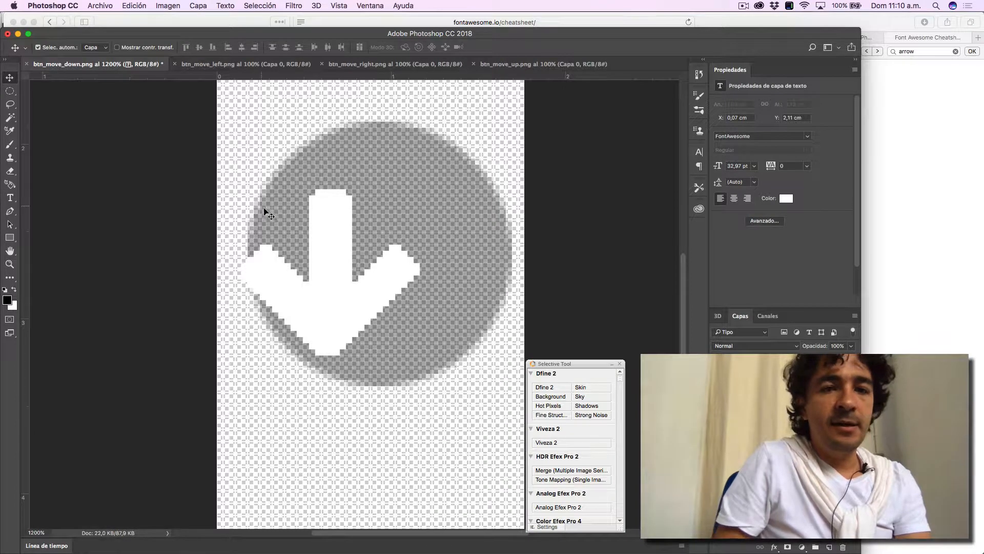
left_click_drag(336, 263, 387, 237)
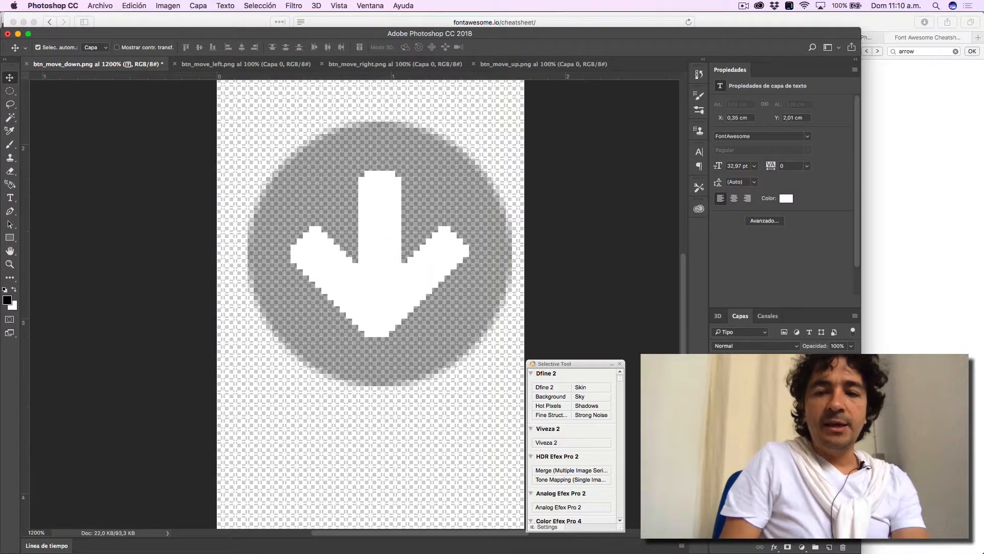
- Show the original buttons and shift the arrow and circle together to align with the middle button, checking at 100% zoom
left_click(751, 395, "shift")
left_click(717, 413)
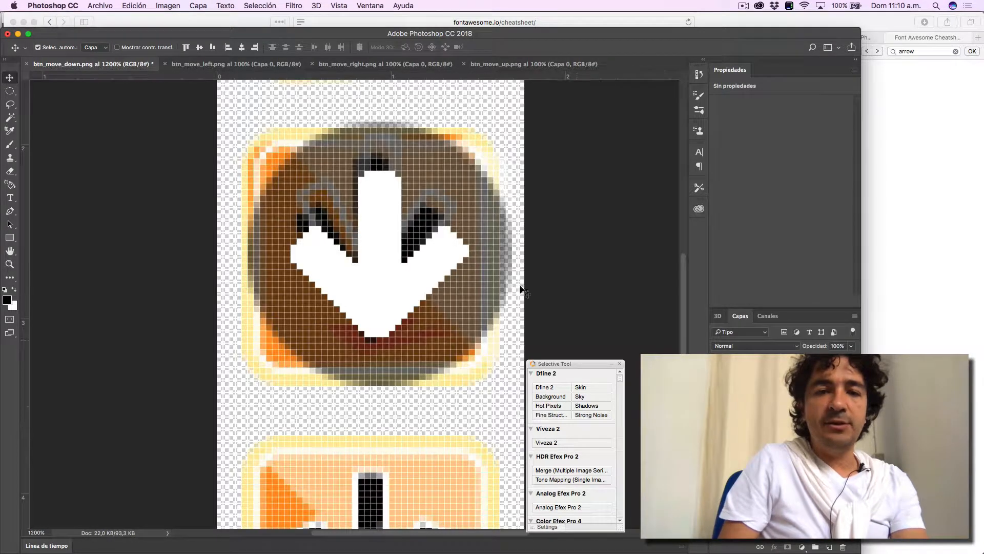
left_click_drag(425, 241, 413, 241)
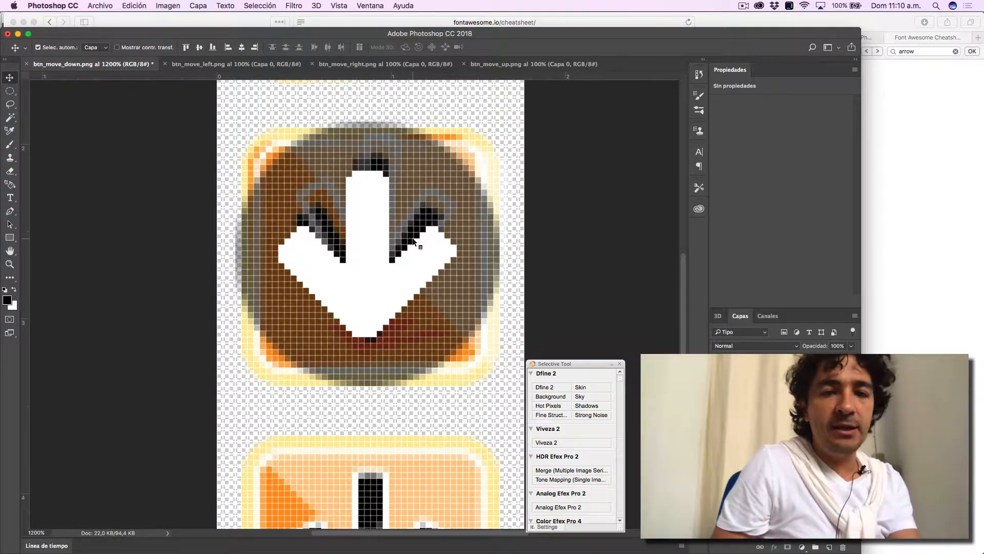
key("super+1")
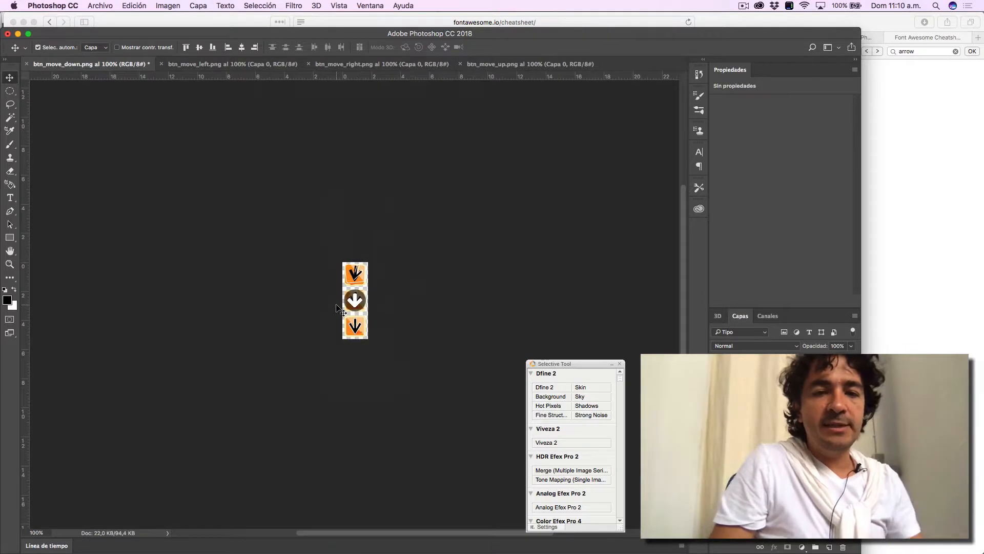
- Hide the original buttons again and set the white arrow's font size to 23.97 pt
left_click(717, 413)
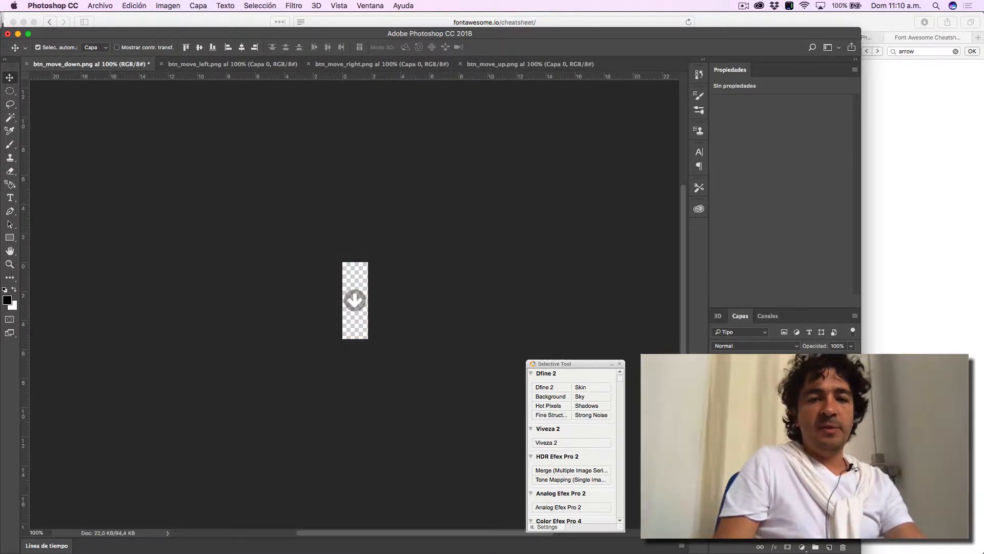
key("z")
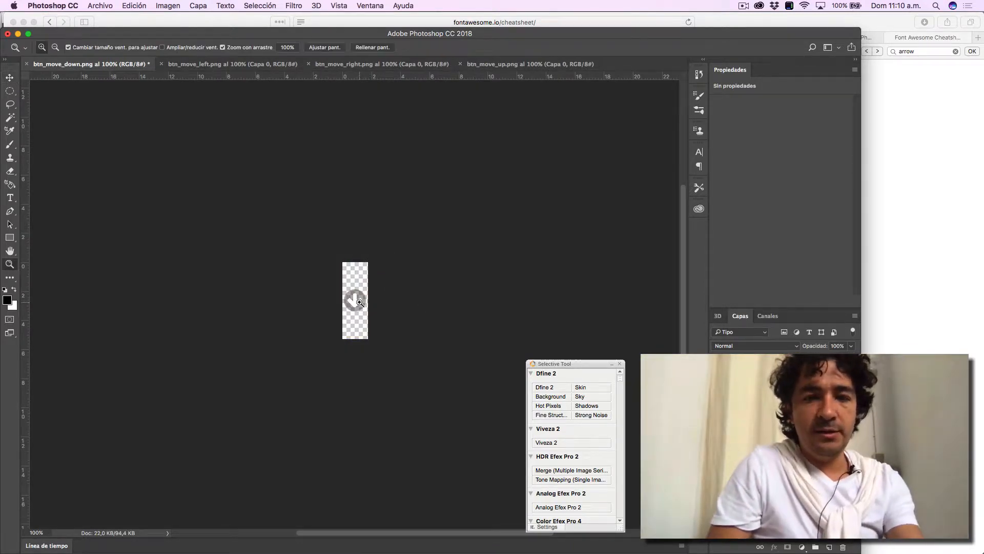
key("t")
left_click(355, 300)
key("super+v")
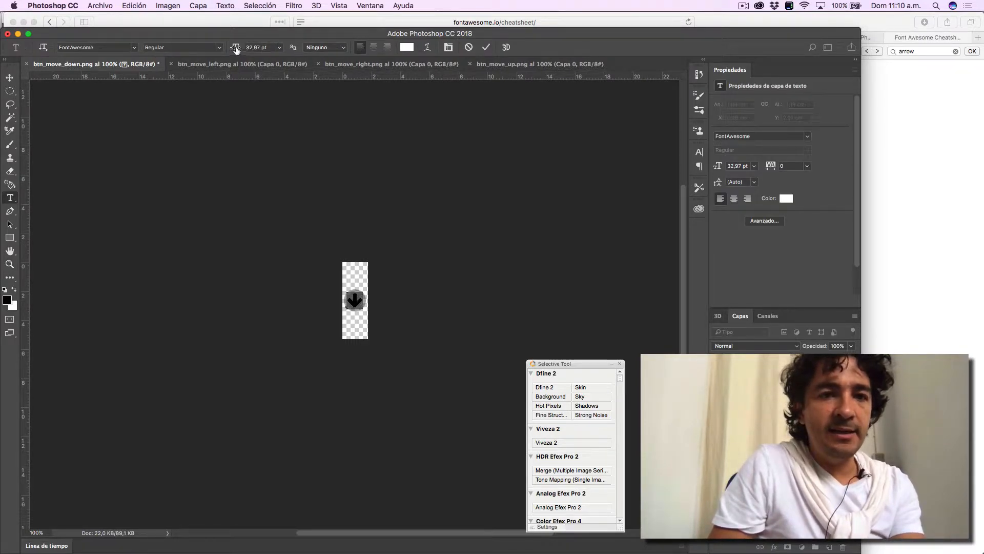
left_click_drag(235, 49, 232, 49)
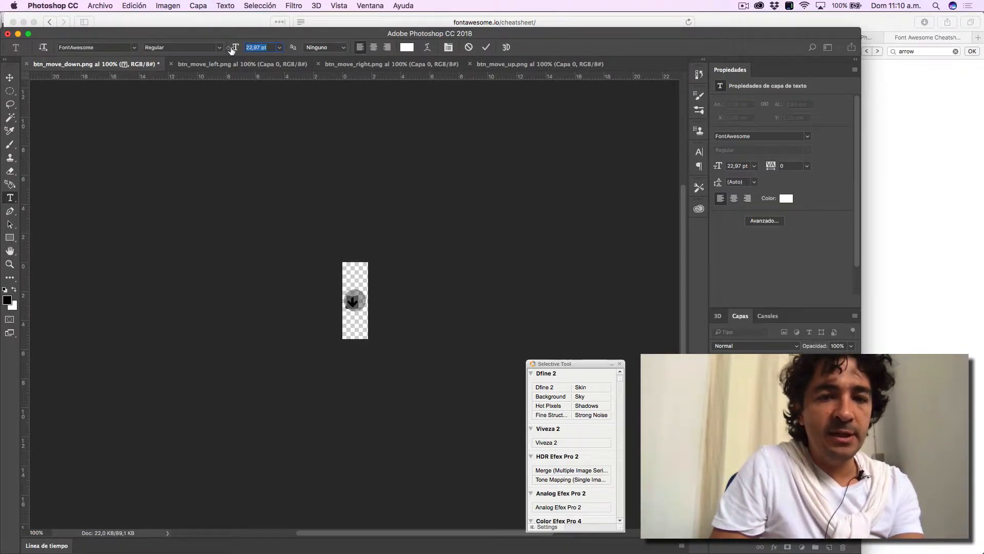
left_click(9, 78)
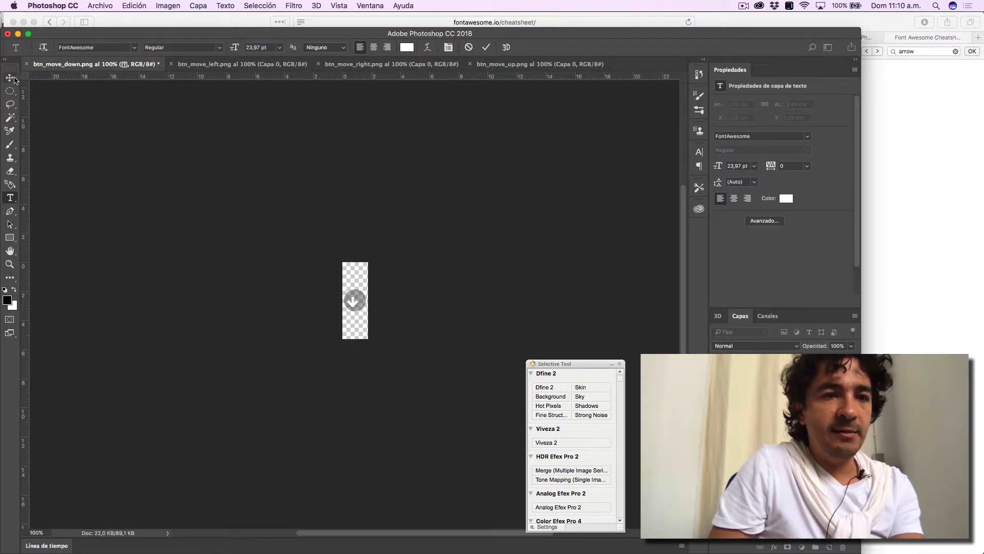
- Centre the smaller white arrow inside the circle and set its layer opacity to 83%
key("z")
left_click_drag(356, 297, 346, 304)
key("v")
key("Left")
key("Left")
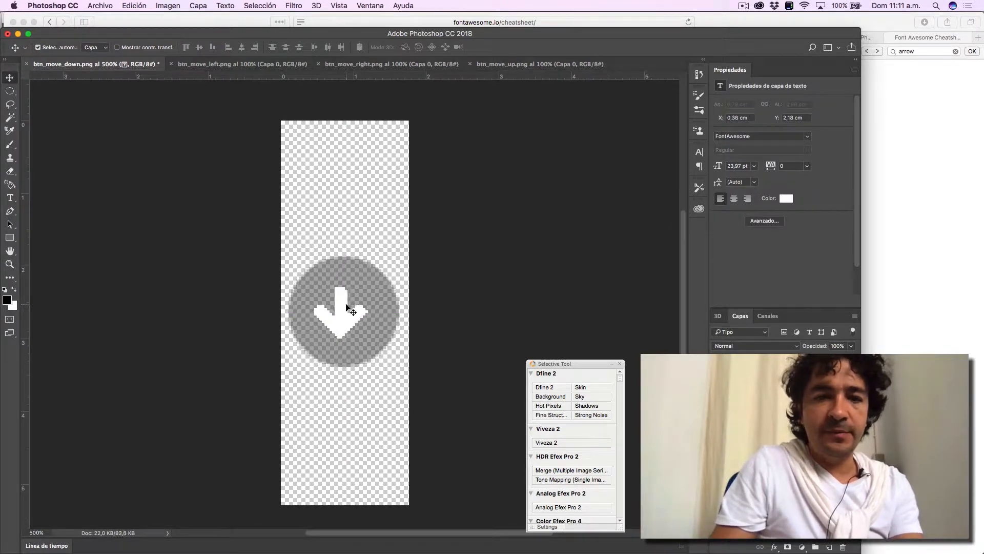
key("Right")
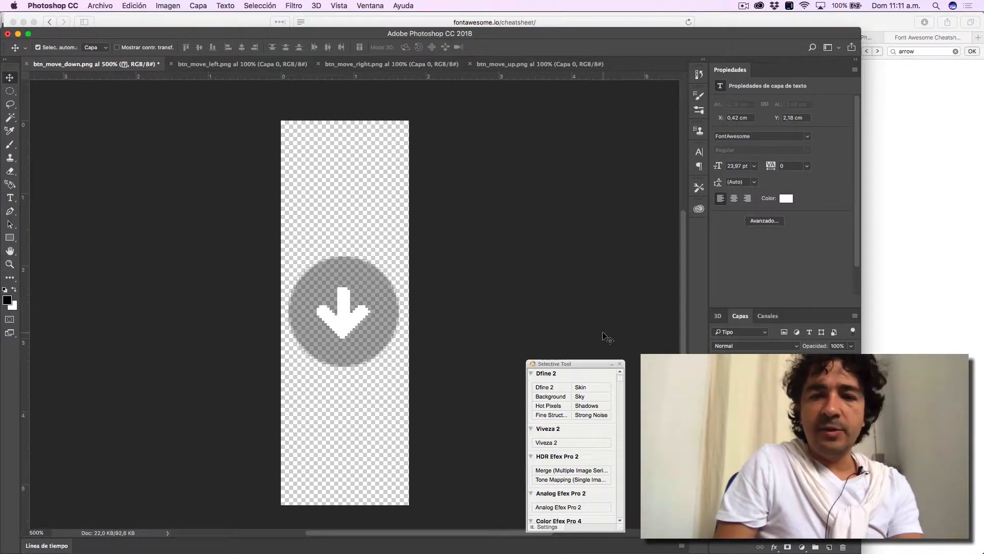
left_click_drag(821, 348, 813, 348)
- Show the original buttons for reference and duplicate the arrow and circle layers together
key("z")
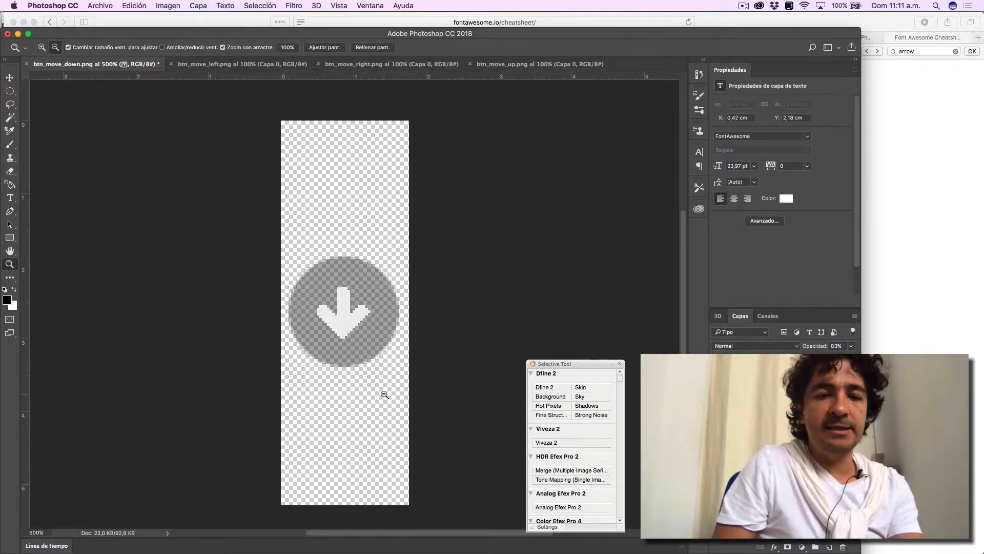
left_click(384, 394, "alt")
left_click(384, 394, "alt")
left_click(385, 394, "alt")
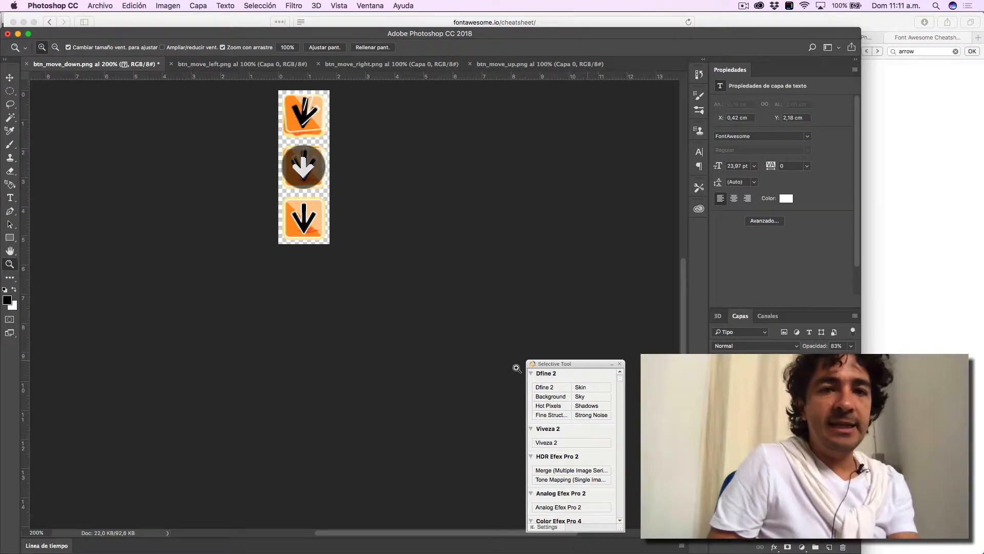
left_click(306, 120)
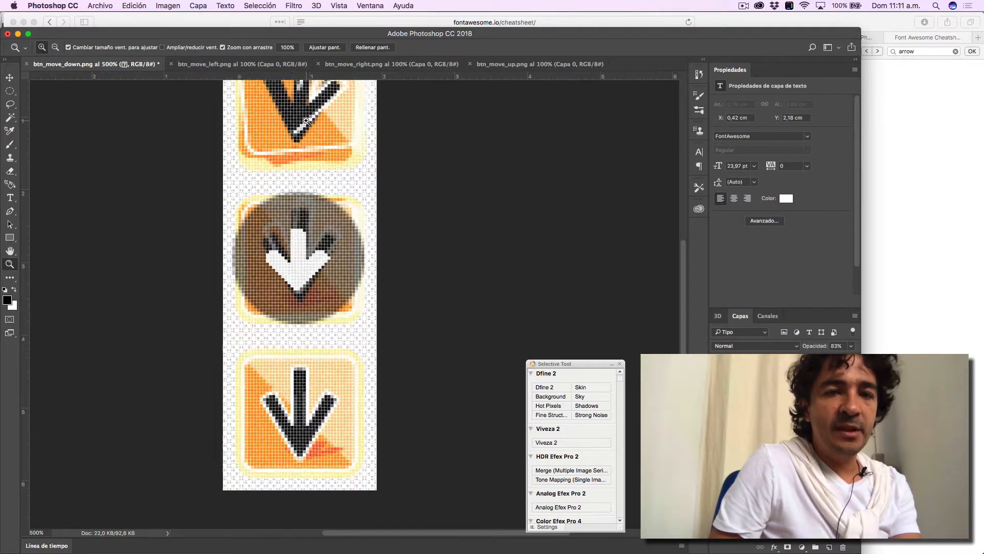
left_click(306, 251)
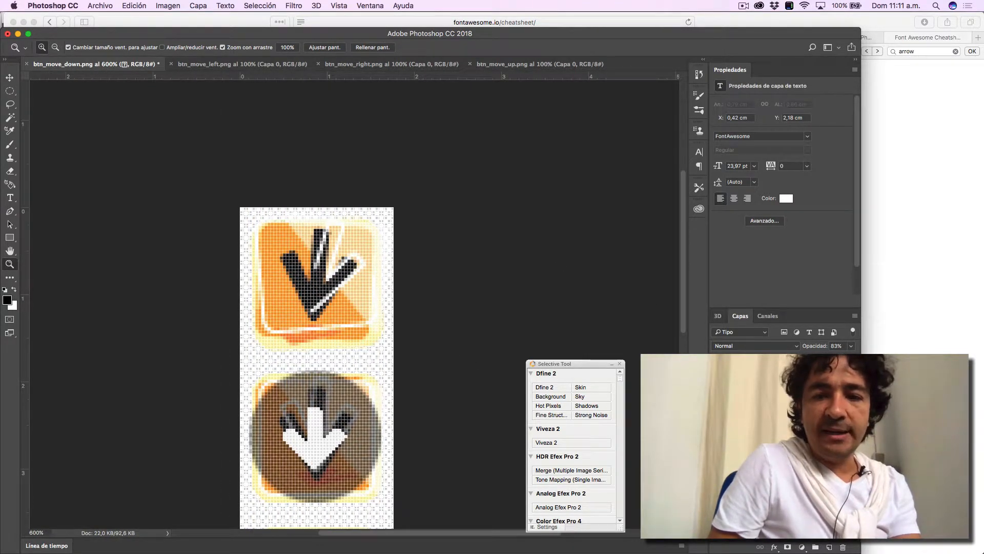
left_click(769, 400, "shift")
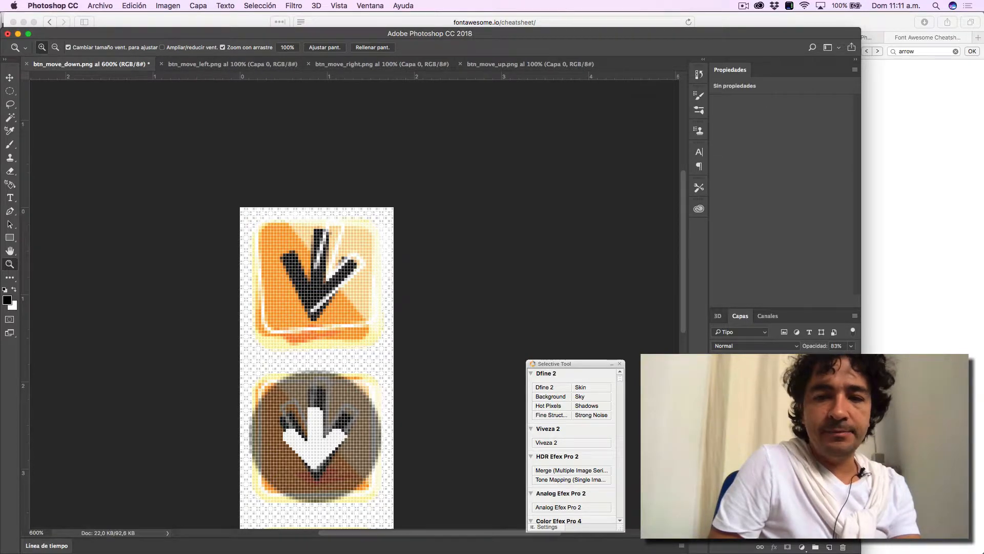
left_click(769, 384)
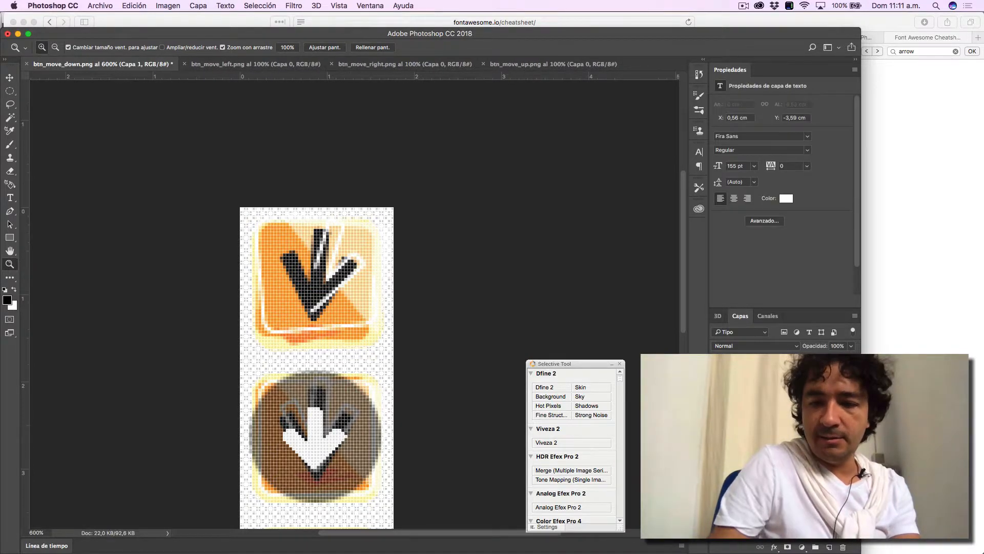
left_click(769, 418)
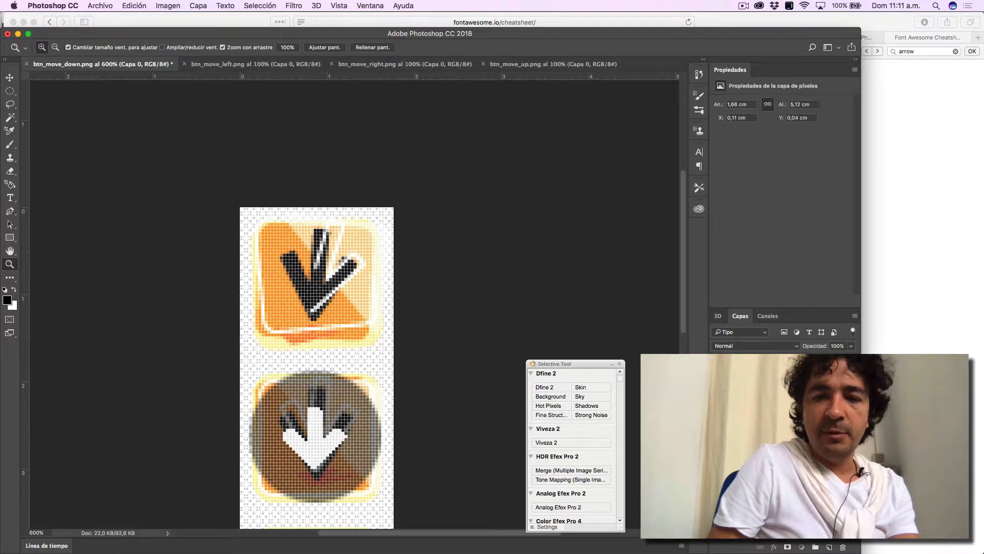
left_click(769, 384)
left_click(769, 400, "shift")
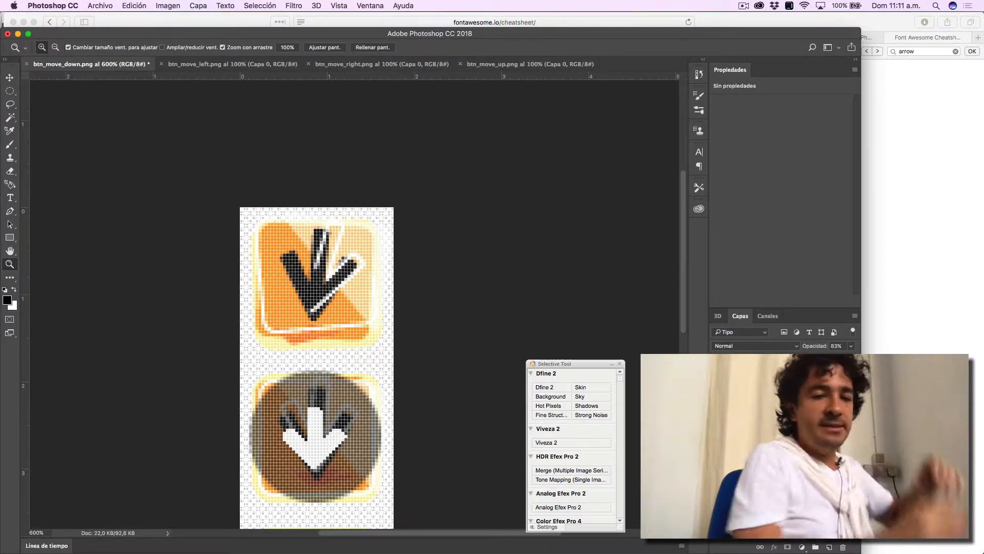
key("super+j")
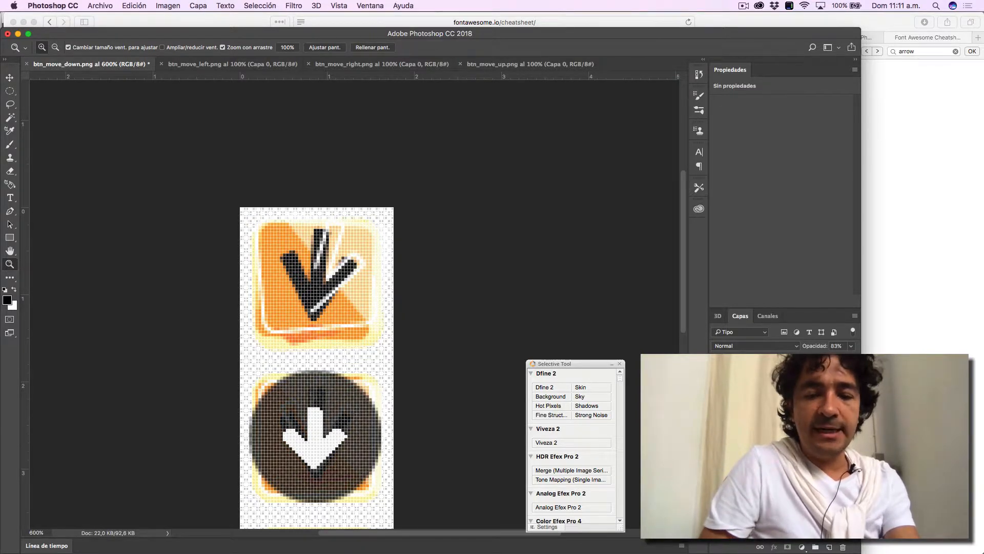
- Move the duplicated arrow and circle 30 px up so they cover the top button
key("v")
key("shift+Up")
key("shift+Up")
key("shift+Up")
key("shift+Up")
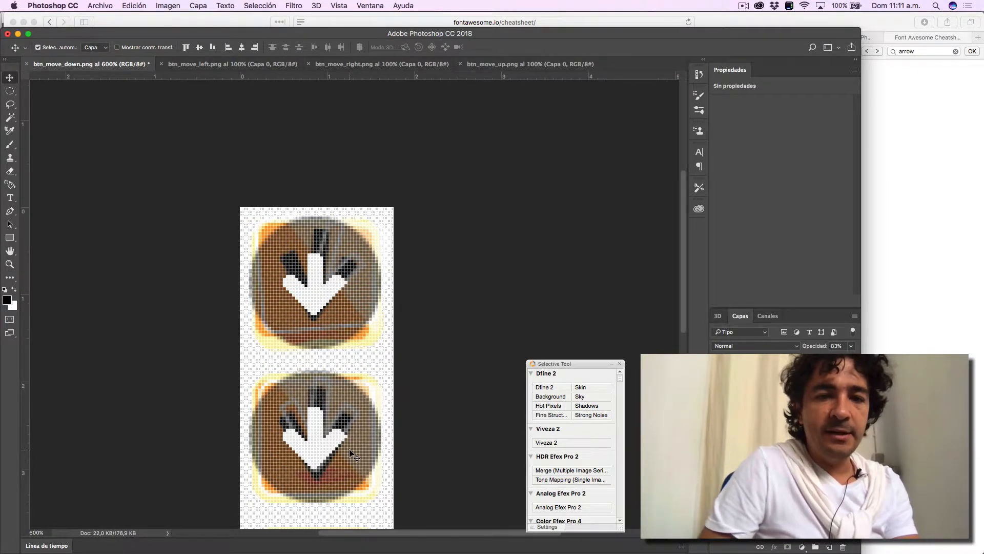
- Duplicate the arrow and circle again and place the copy over the bottom button
scroll(351, 453, "down", 3)
key("super+j")
key("shift+Down")
key("shift+Down")
key("shift+Down")
key("shift+Down")
key("shift+Down")
key("shift+Down")
key("shift+Down")
key("shift+Down")
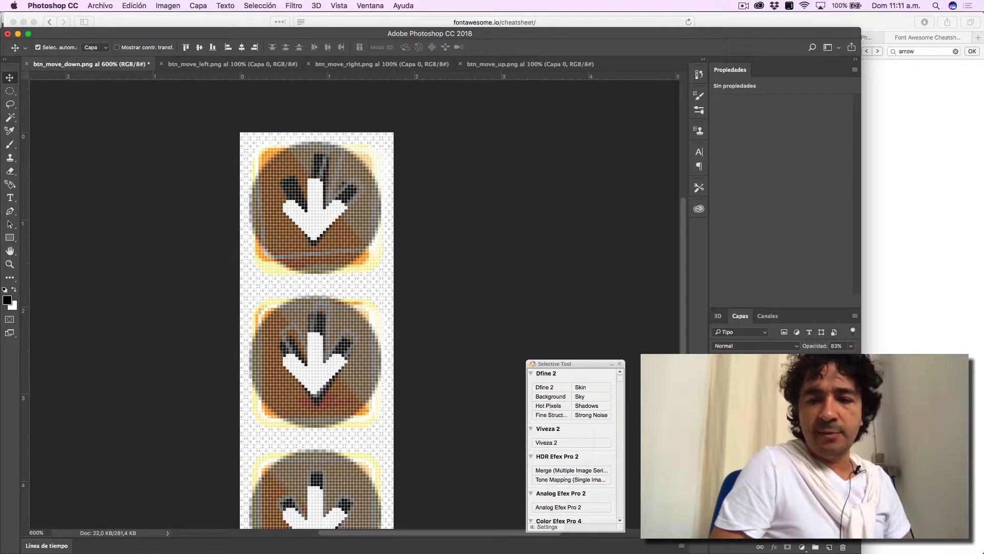
- Set the layer opacity of the bottom button's arrow to 100%
left_click(784, 492)
left_click(784, 382)
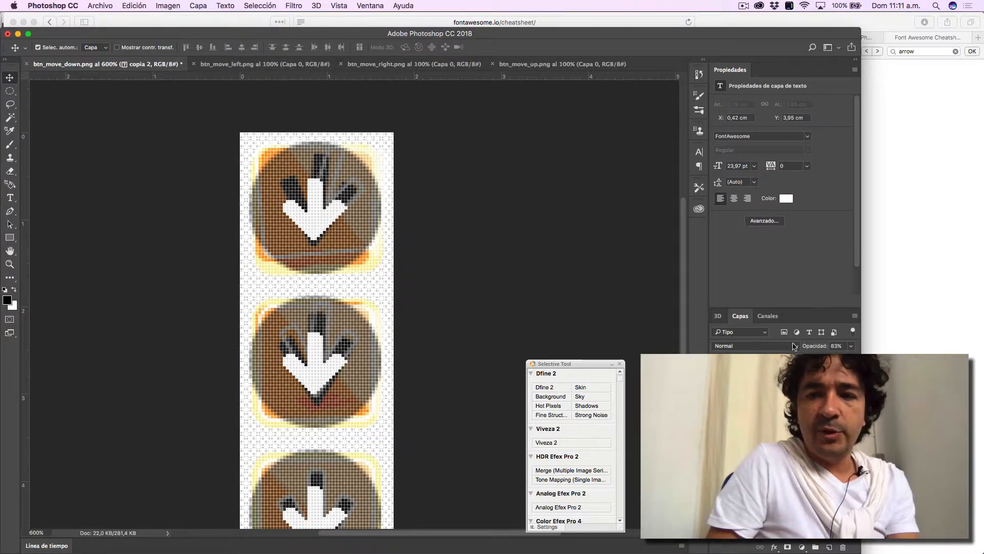
left_click_drag(820, 348, 847, 347)
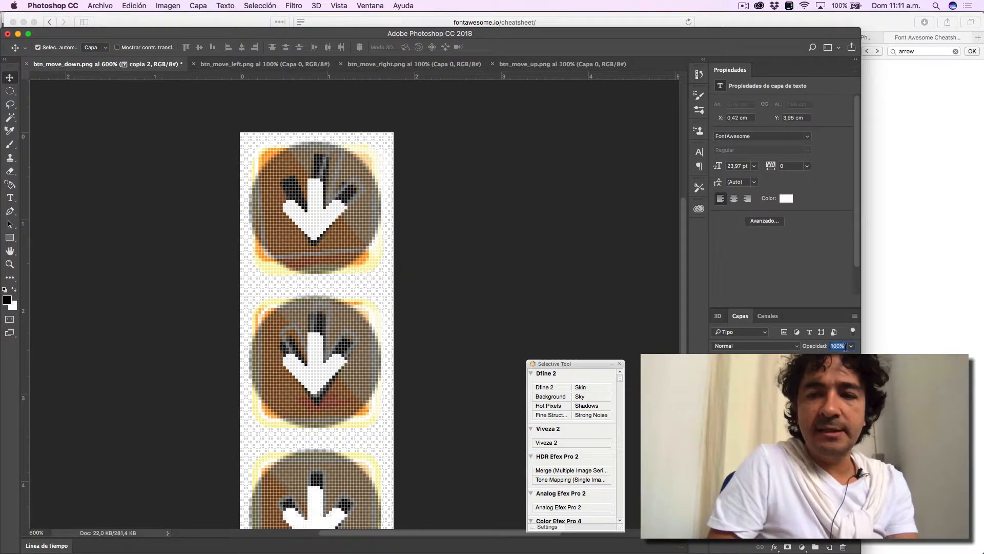
- Check which layer belongs to which button by selecting the layers and temporarily hiding and showing them
scroll(418, 423, "down", 4)
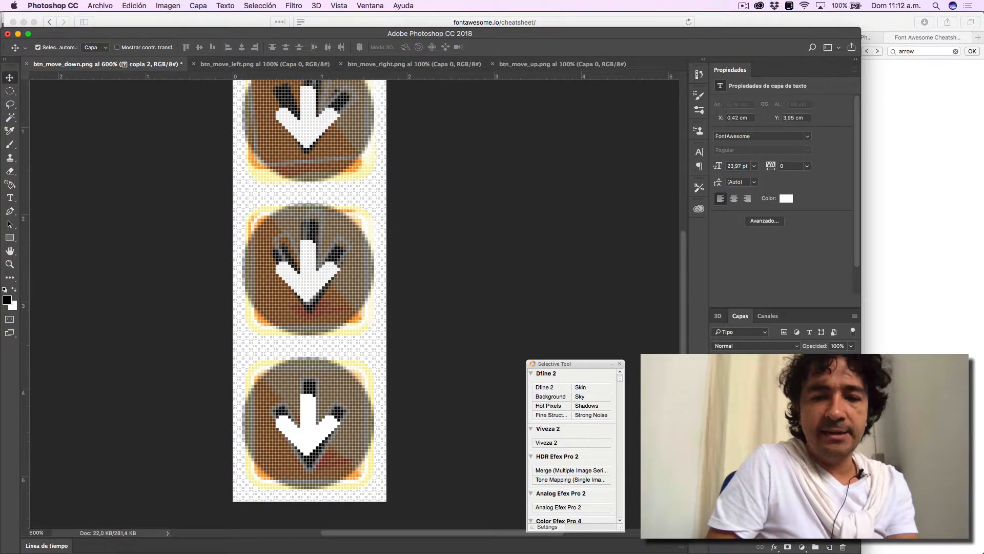
left_click(769, 441)
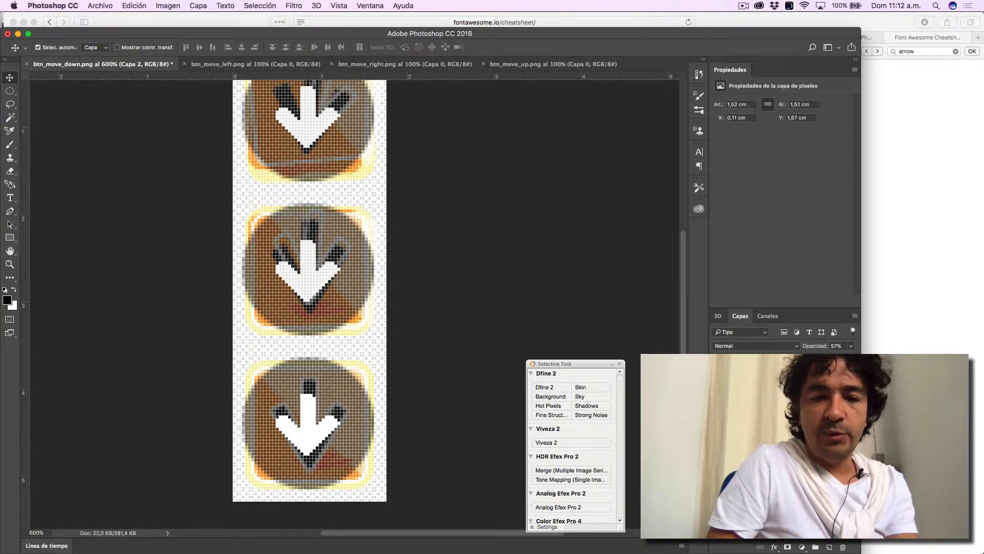
left_click(769, 428)
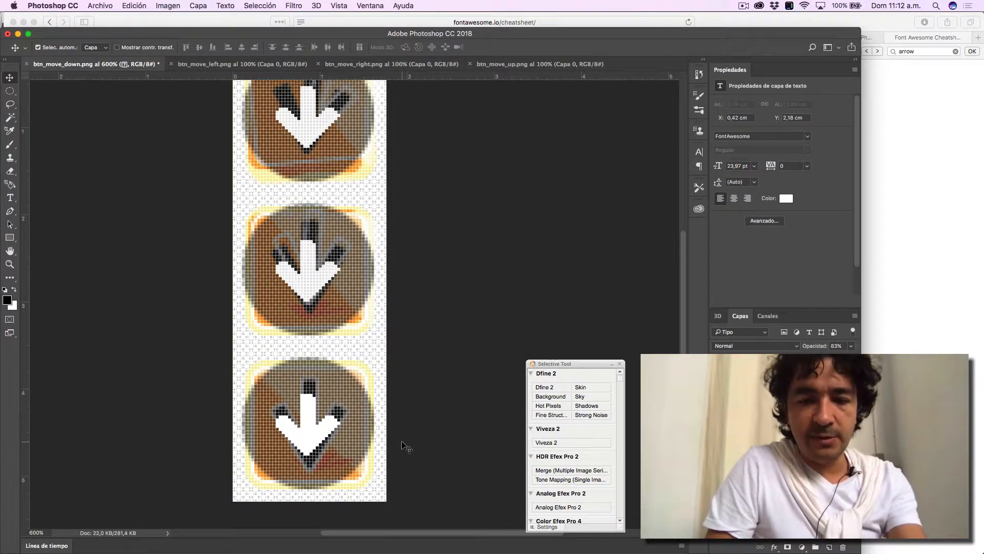
key("t")
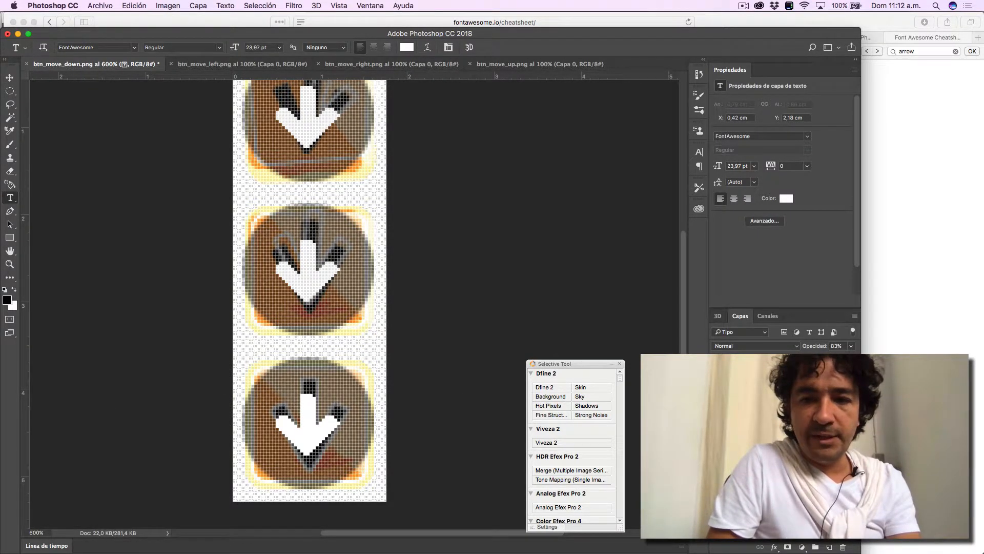
left_click(718, 393)
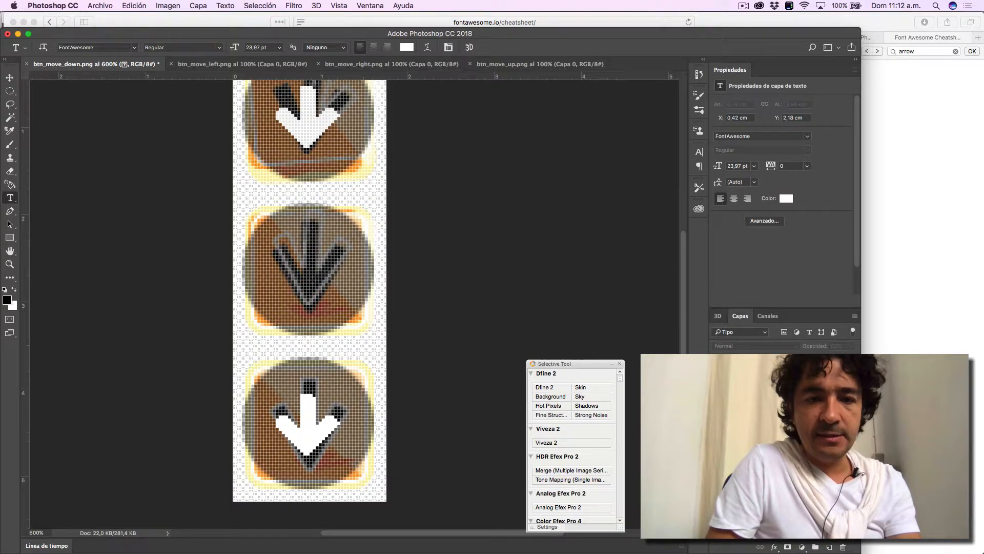
left_click(718, 394)
left_click(719, 411)
left_click(718, 411)
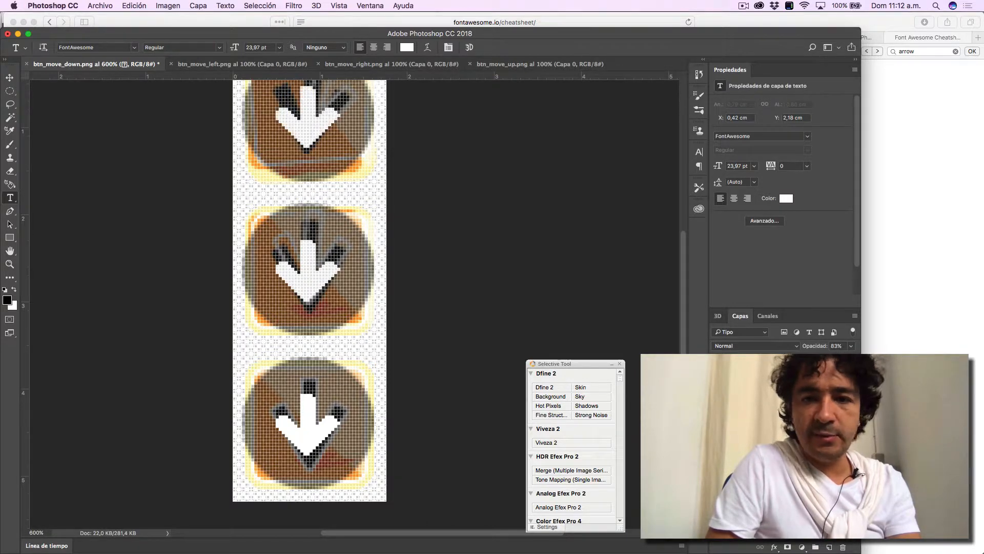
left_click(718, 429)
left_click(718, 429)
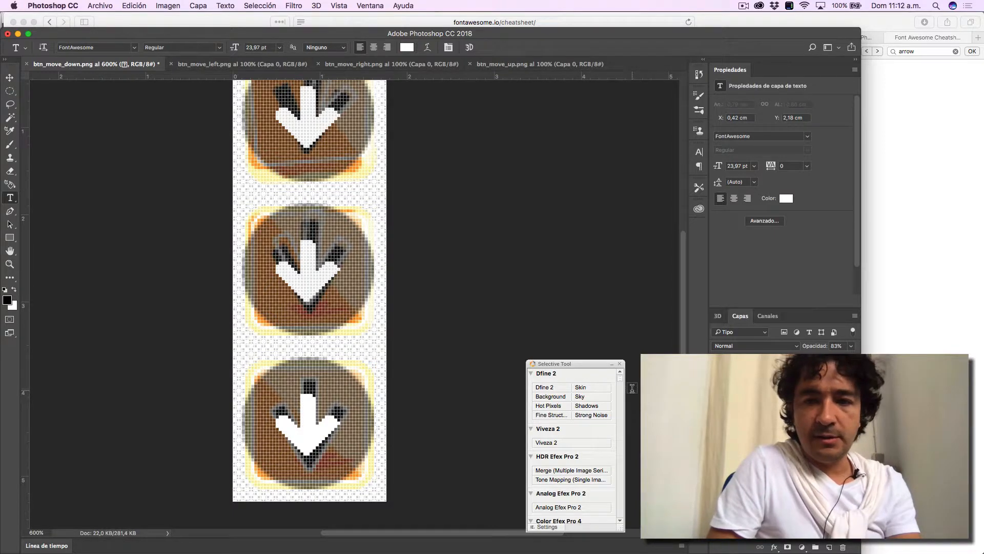
left_click(718, 428)
left_click(718, 429)
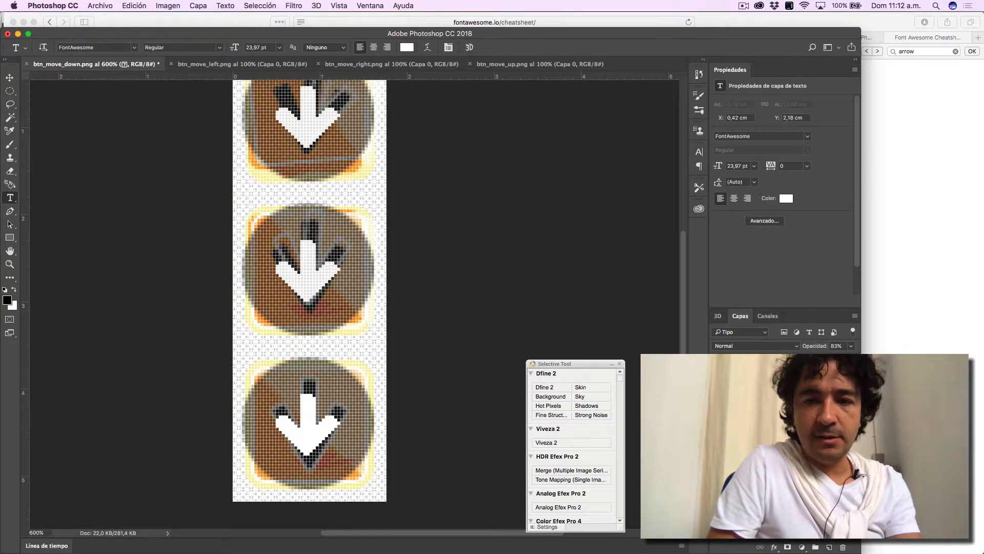
- Enlarge the bottom button's arrow to 27.41 pt and recentre it in its circle at X 0.38 cm, Y 3.88 cm
left_click(764, 429)
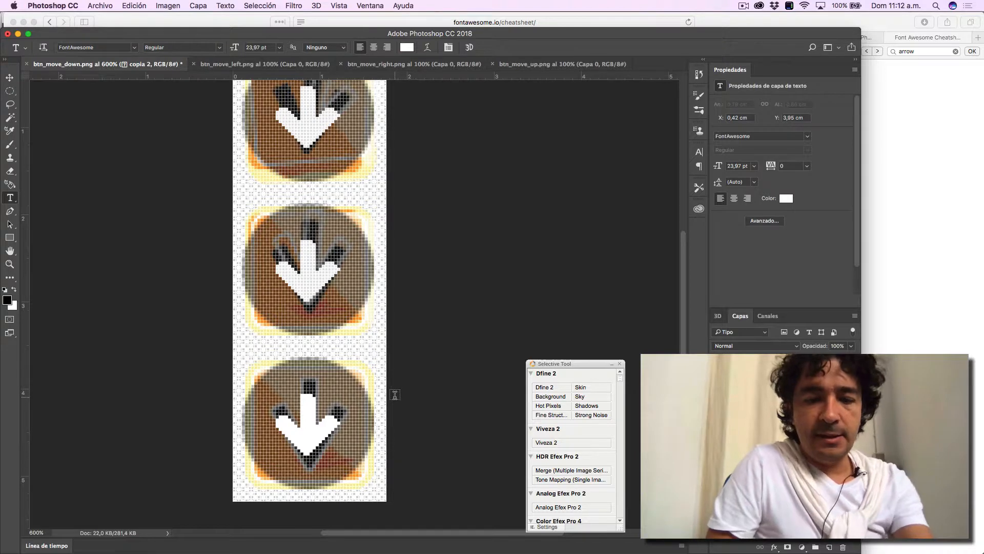
key("super+t")
left_click_drag(341, 388, 350, 378)
key("Return")
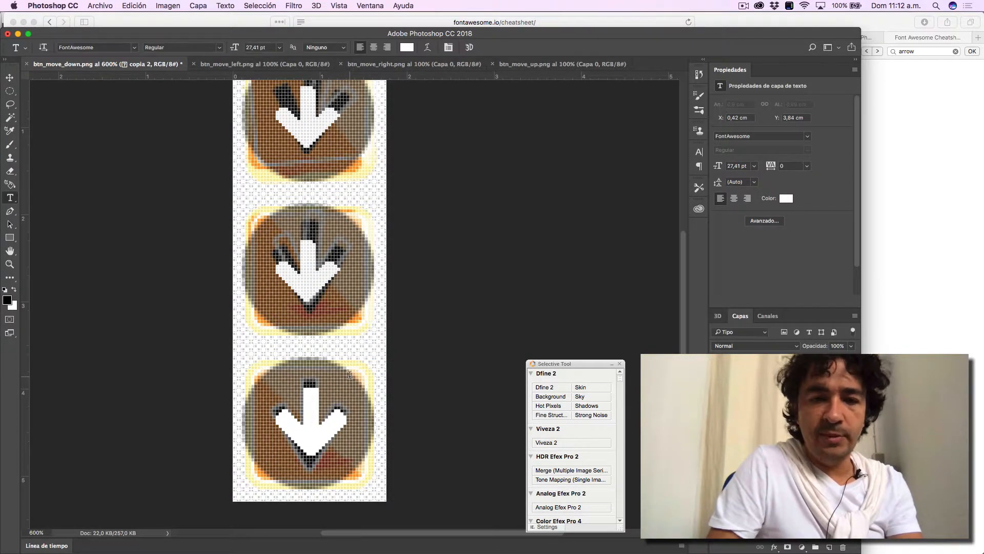
key("v")
key("Left")
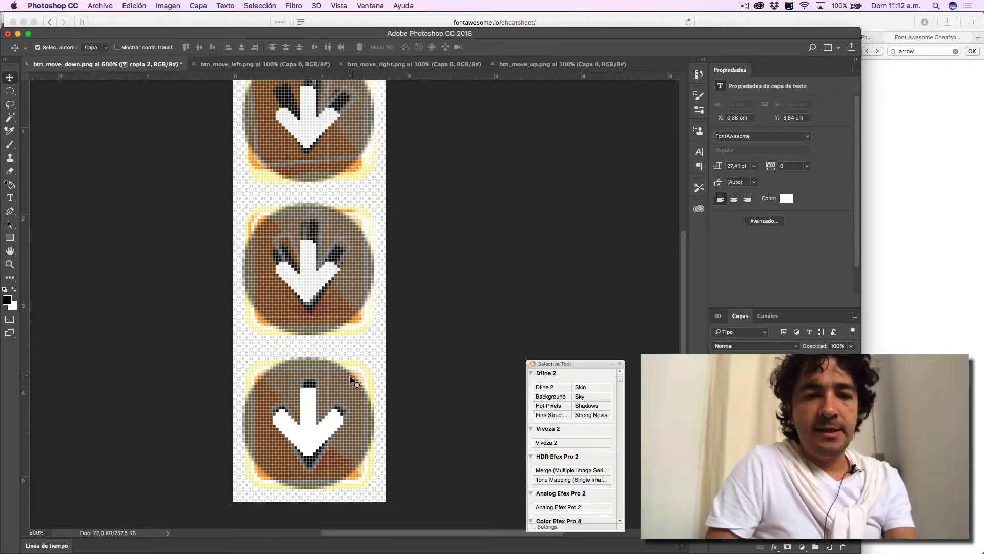
key("Down")
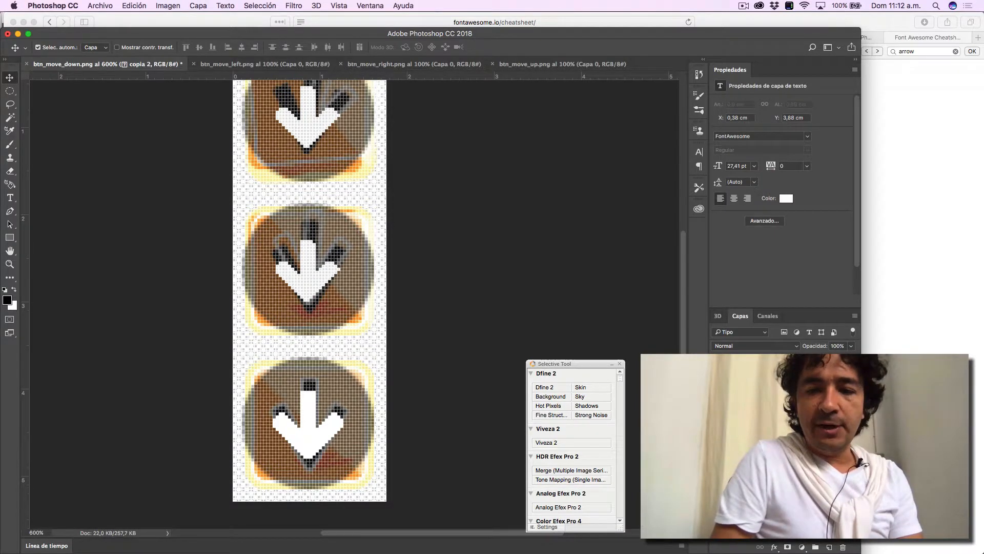
- Hide the original buttons and check the three new arrow buttons together at a reduced zoom
left_click(716, 484)
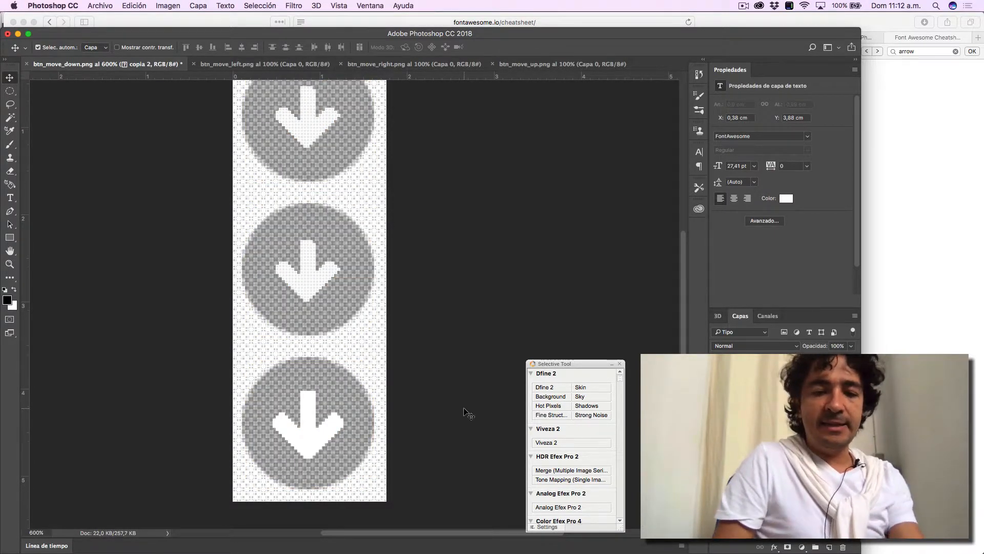
key("z")
left_click(419, 399, "alt")
left_click(418, 398, "alt")
left_click(419, 398, "alt")
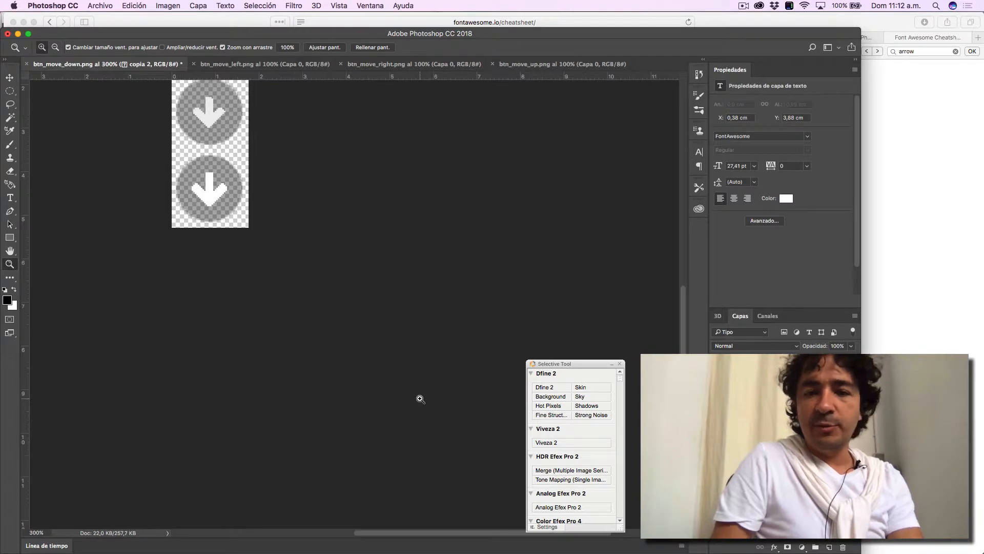
left_click(764, 484)
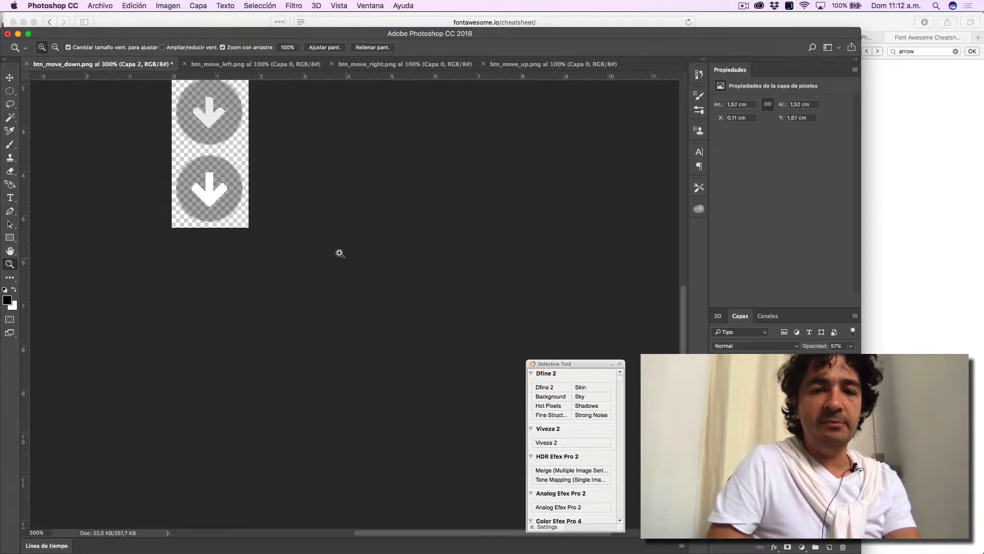
left_click(282, 219, "alt")
left_click(284, 220, "alt")
left_click(284, 220, "alt")
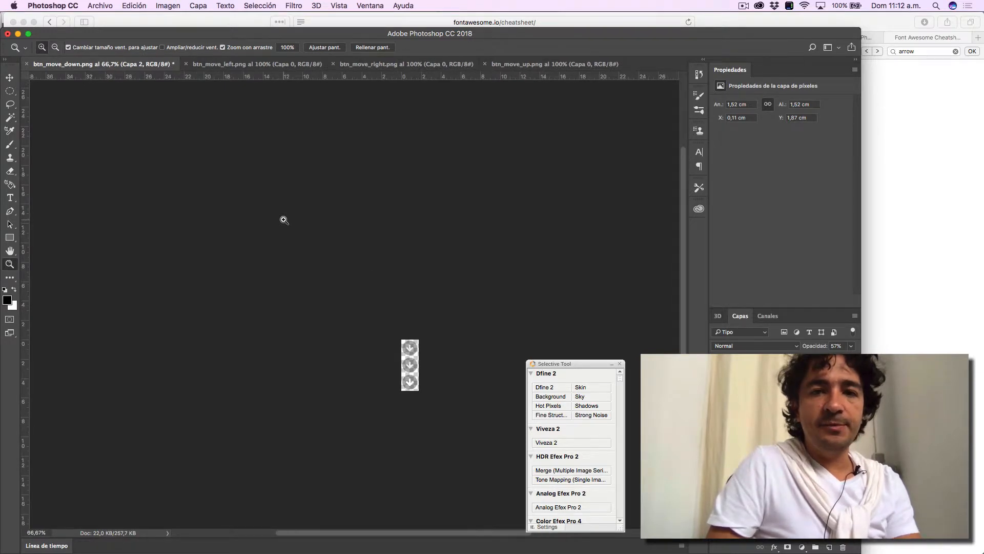
- Select the whole canvas and merge all the new arrow and circle layers into a single layer
key("super+a")
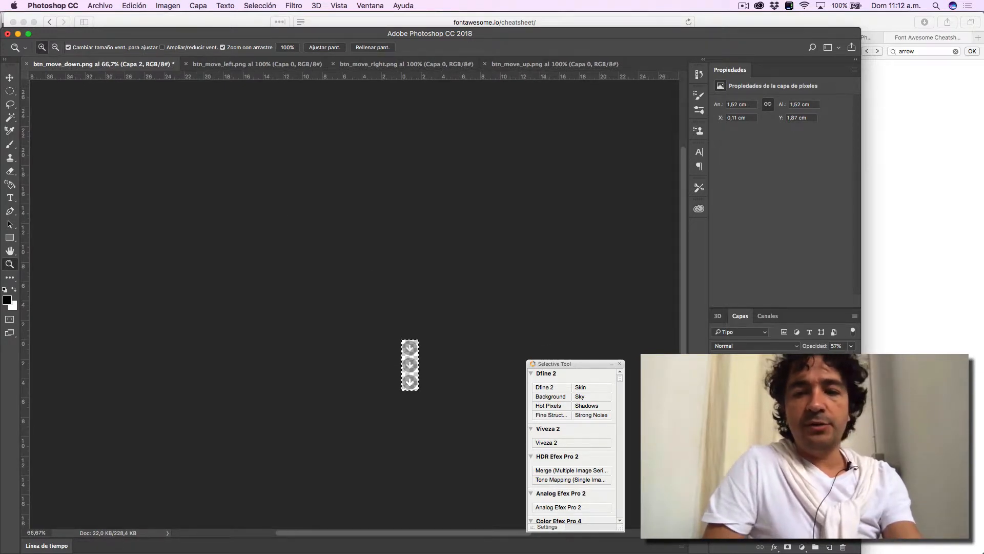
key("alt+super+a")
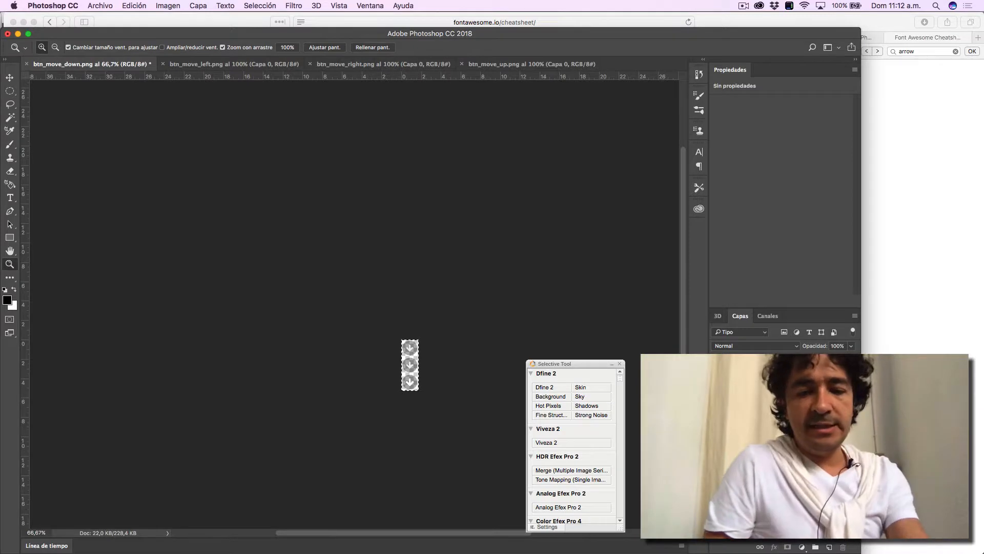
key("super+e")
right_click(781, 376)
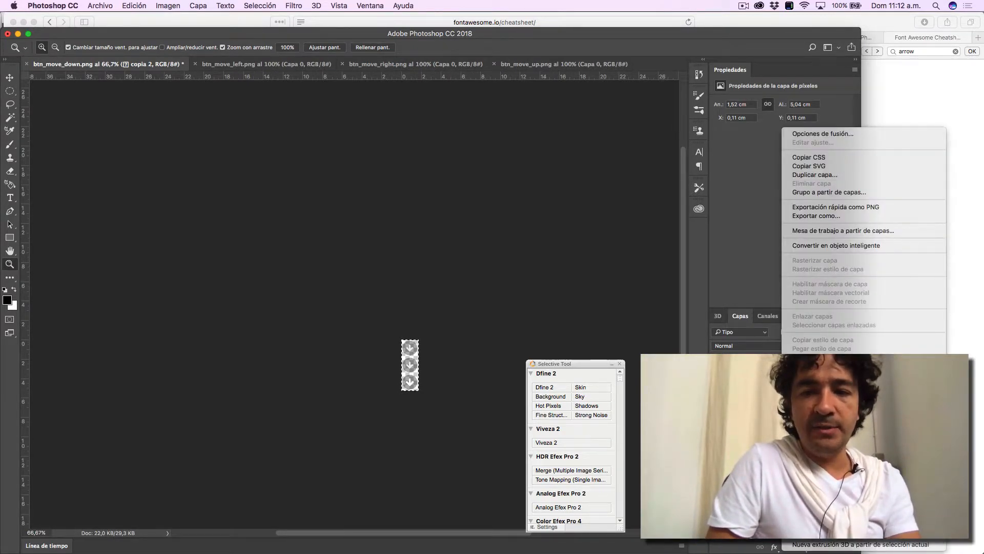
left_click(816, 436)
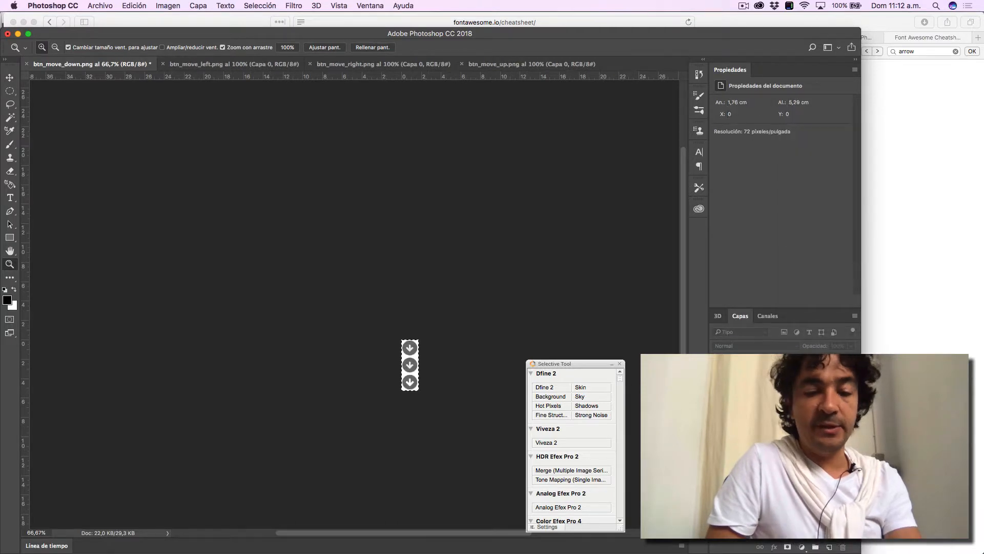
key("super+z")
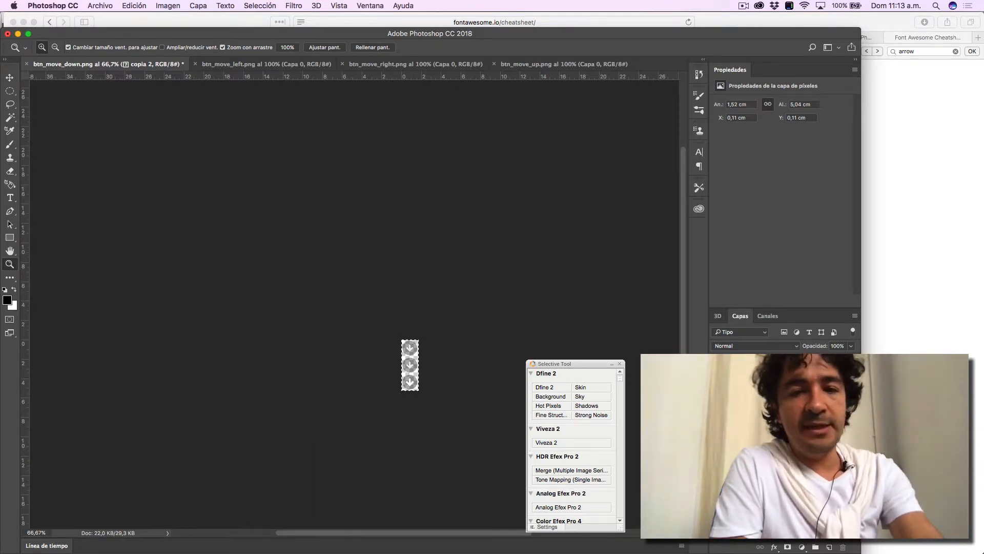
- Save btn_move_down.png and look through the btn_move_left, btn_move_right and btn_move_up files
key("super+s")
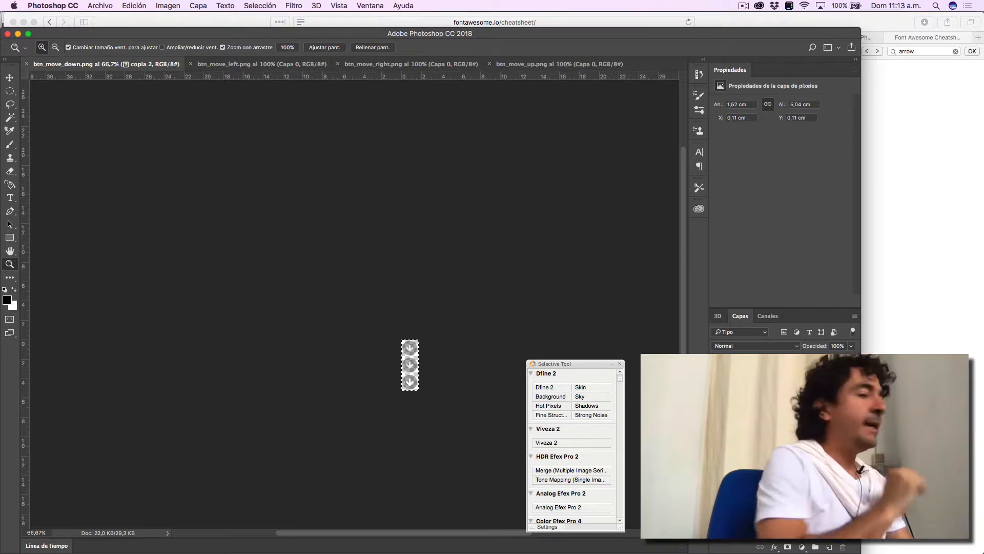
left_click(261, 66)
left_click(408, 65)
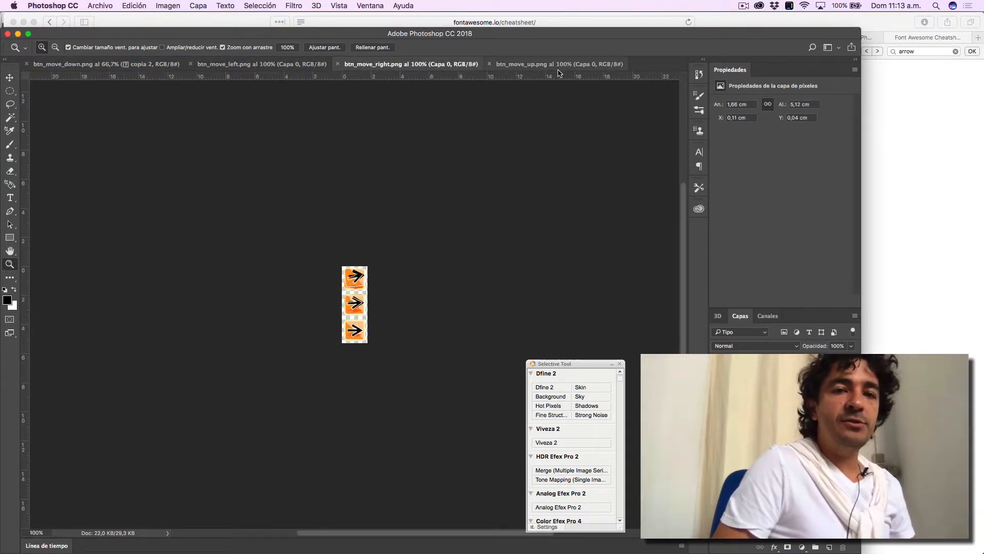
left_click(563, 69)
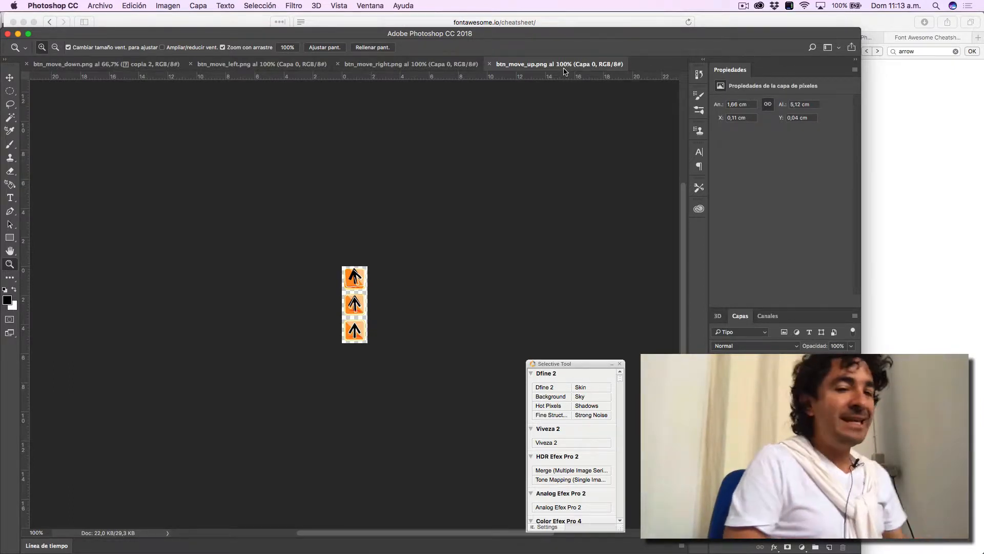
- Switch to Panotour Pro, add the Barra de Control Personalizada plugin to the project and remove Barra de Conrol Urbano
key("super+Tab")
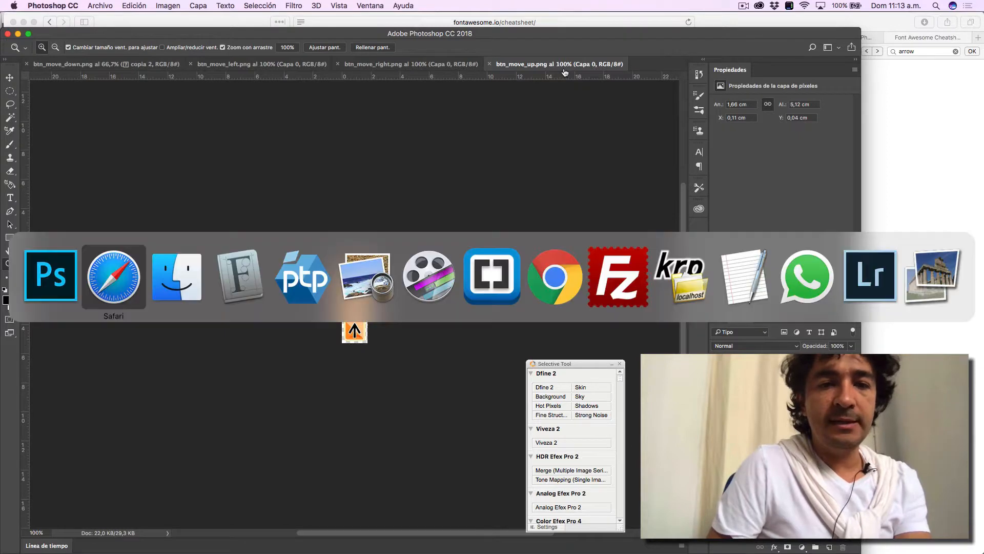
left_click(313, 278)
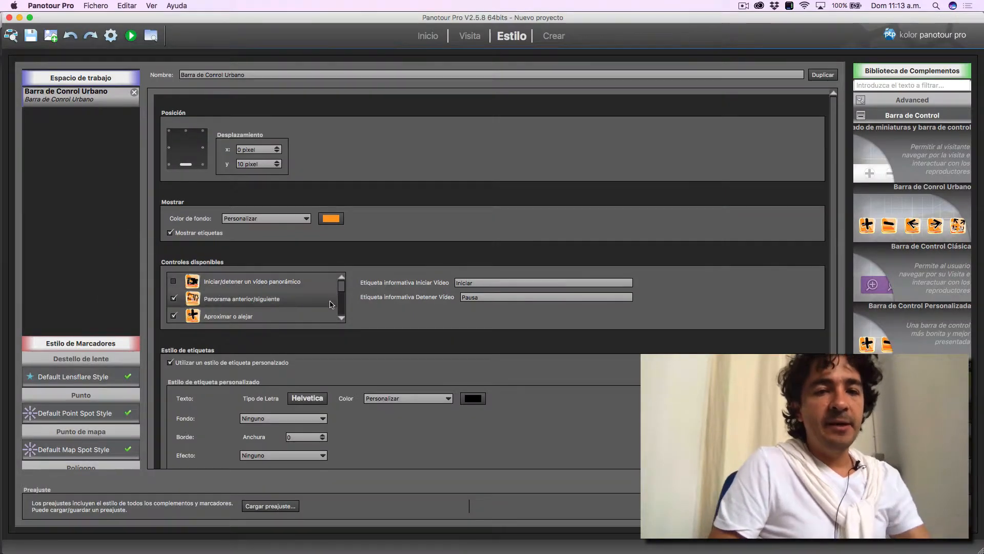
left_click_drag(341, 290, 342, 303)
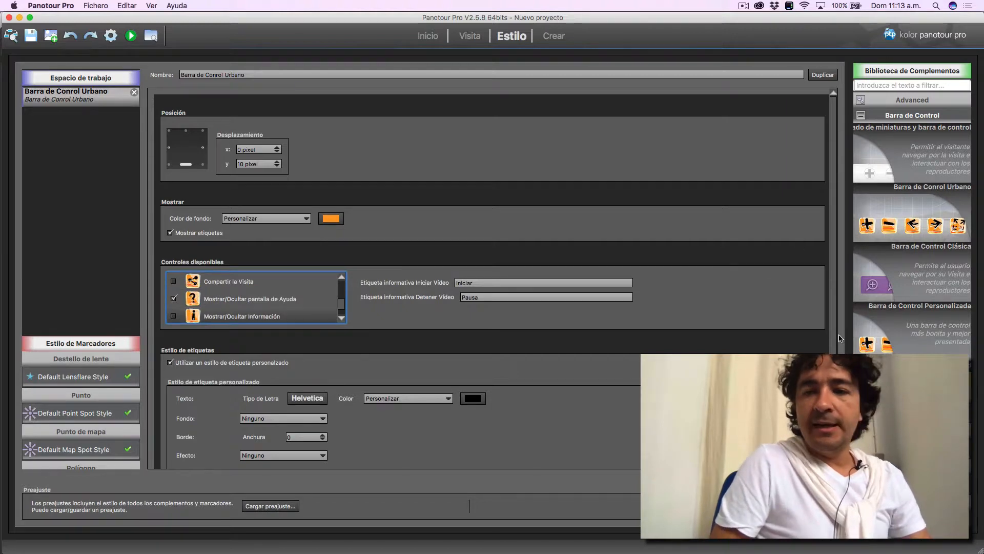
double_click(912, 333)
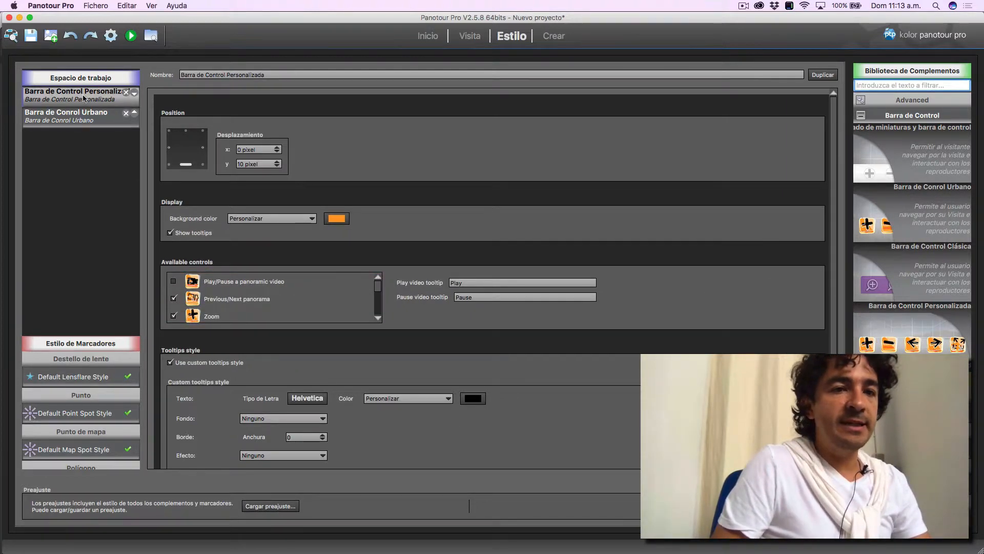
left_click(126, 114)
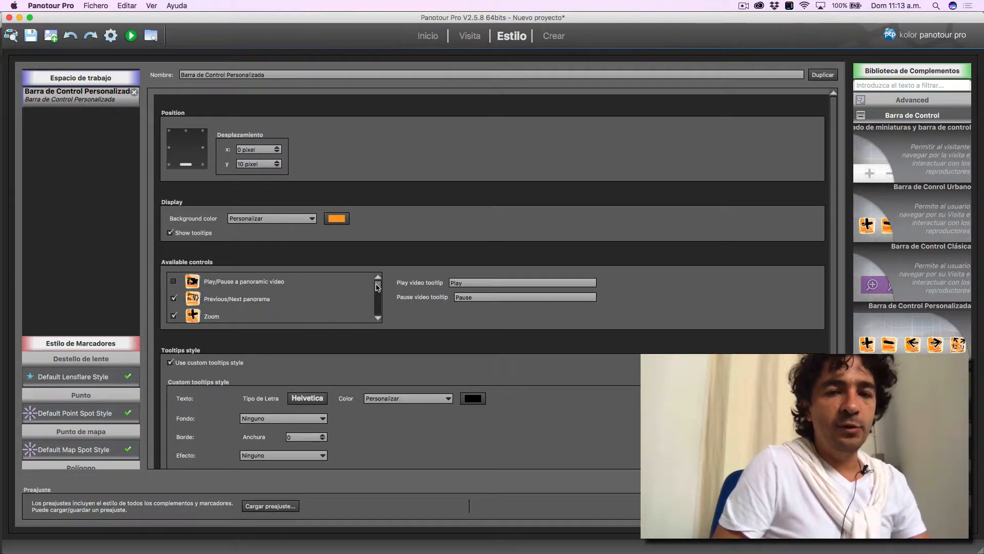
mouse_move(378, 287)
left_mouse_down()
mouse_move(380, 308)
mouse_move(376, 289)
left_mouse_up()
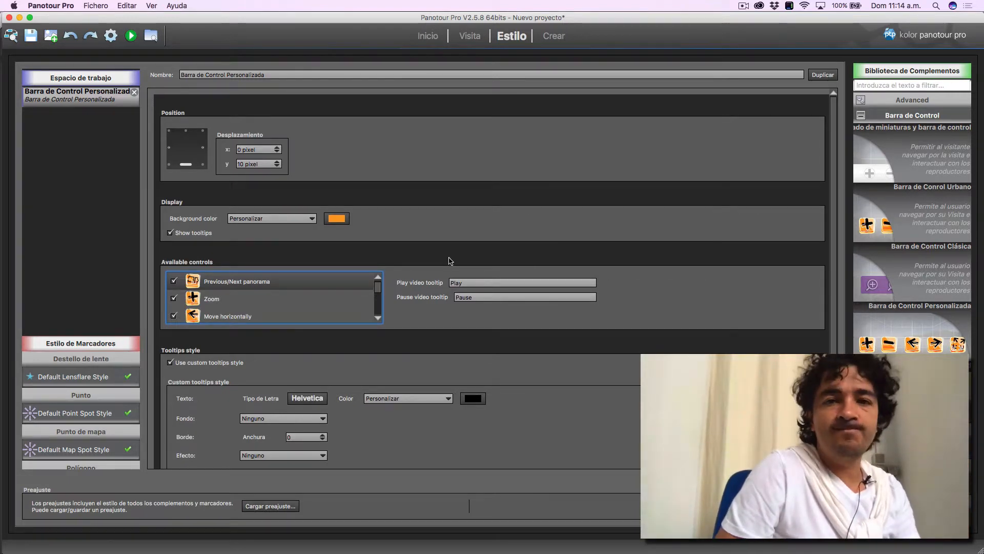
left_click(744, 6)
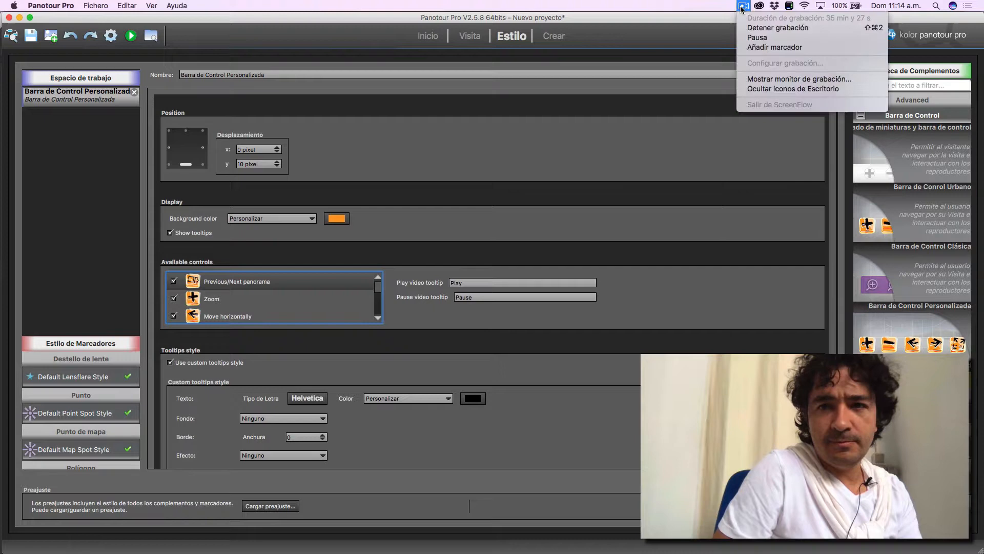
- Switch to Photoshop and review the finished arrow buttons in the btn_move_left, btn_move_right and btn_move_up files
left_click(761, 38)
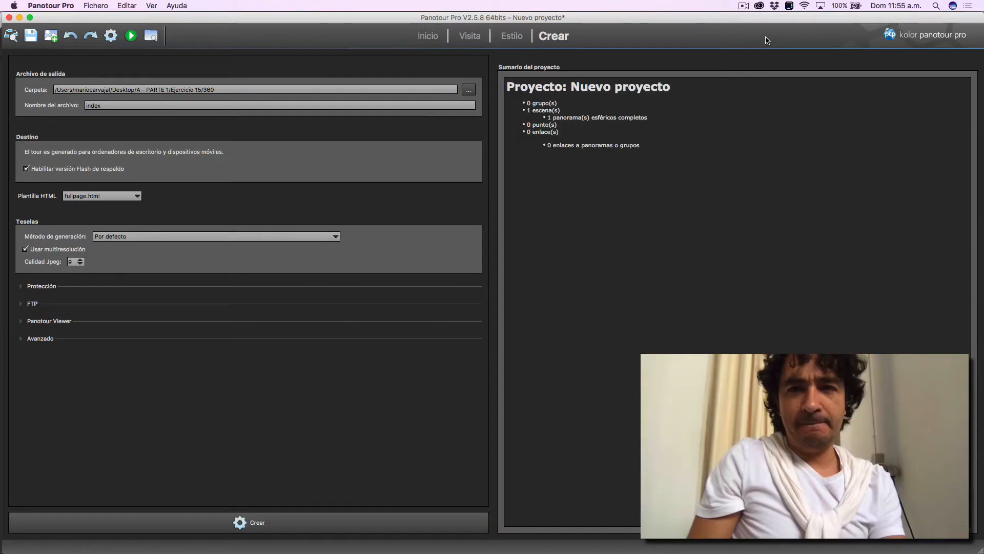
key("super+Tab")
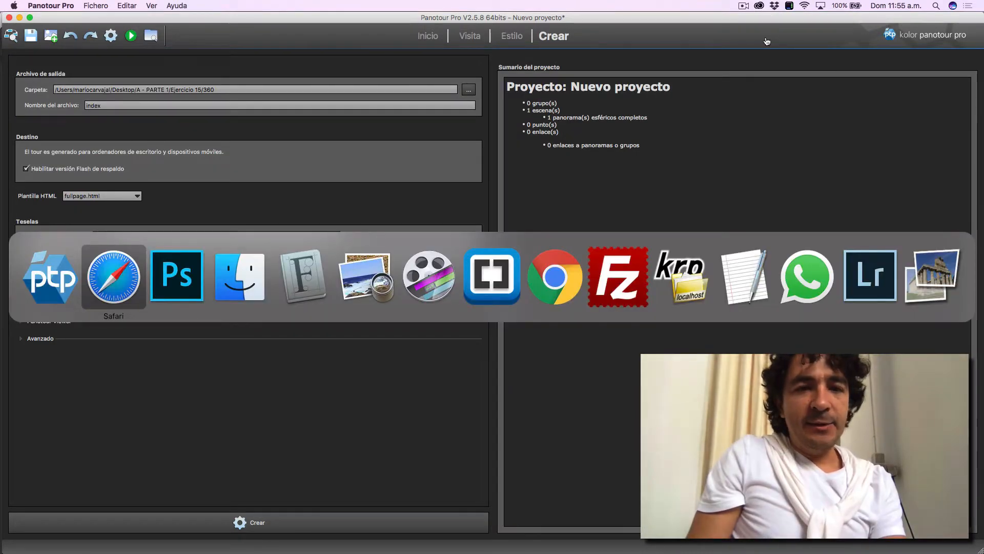
key("super+Tab")
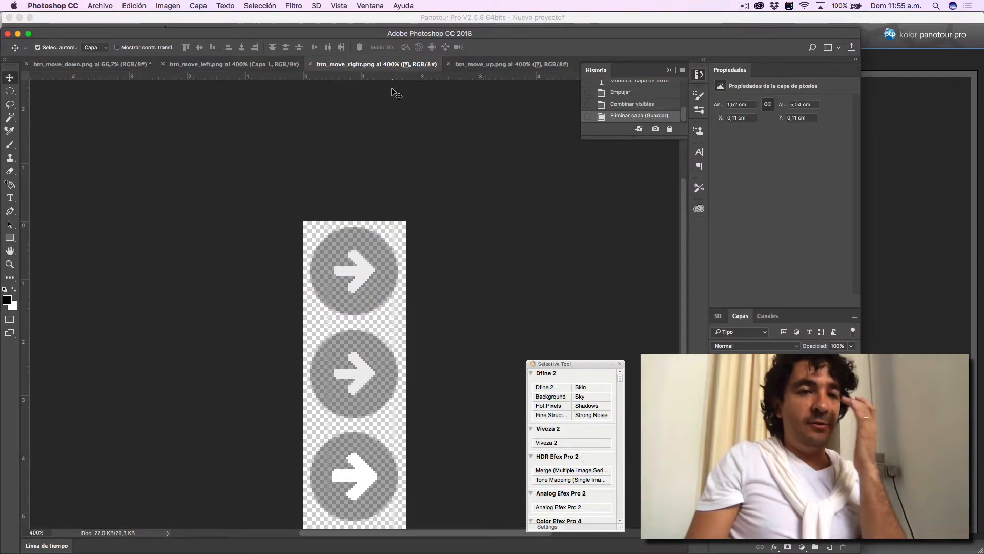
left_click(272, 66)
left_click(490, 65)
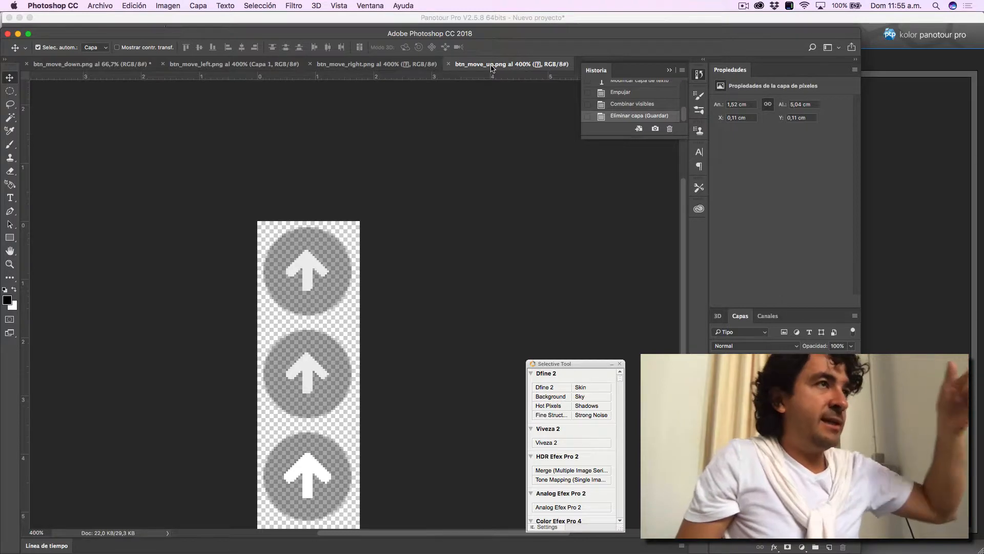
key("super+Tab")
key("super+Tab")
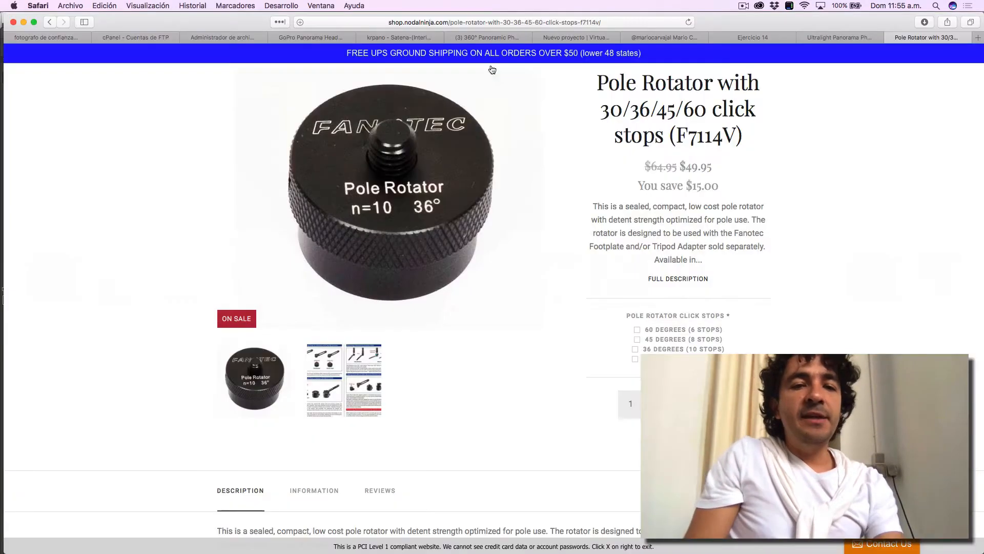
left_click(810, 35)
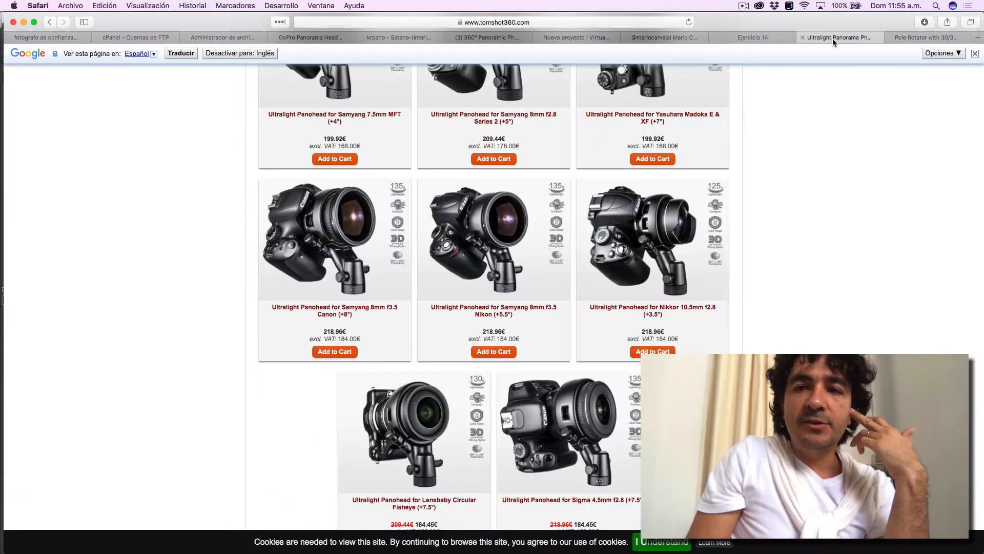
left_click(774, 39)
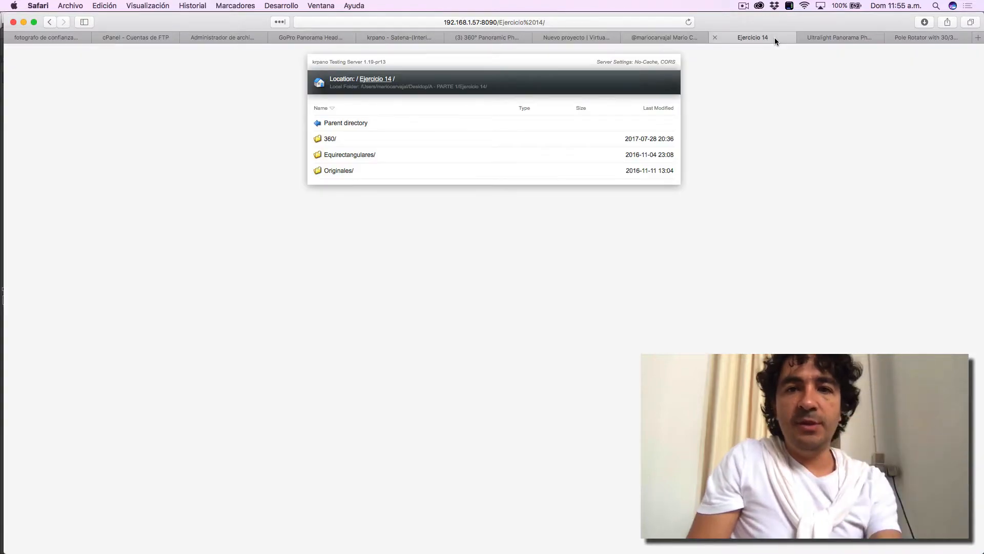
key("super+Tab")
key("super+Tab")
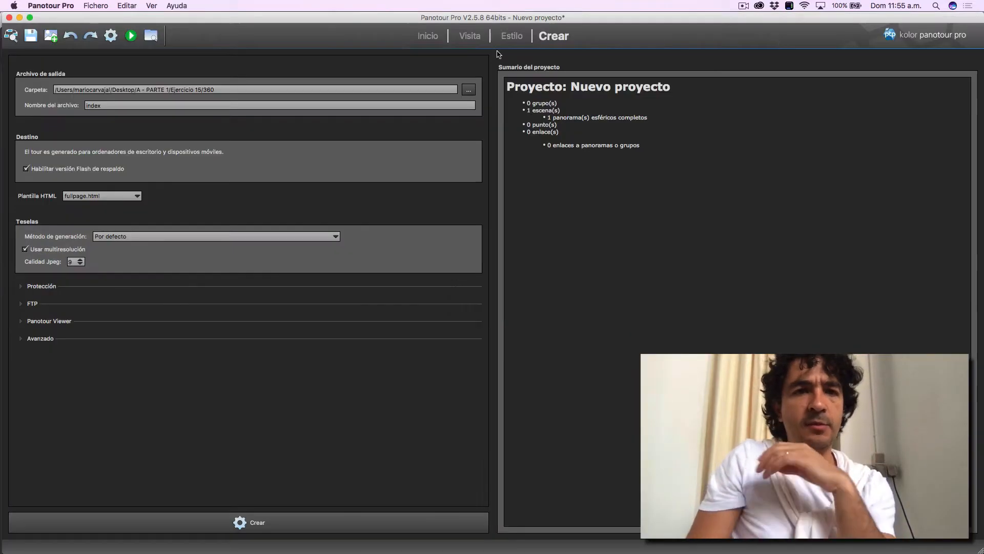
- Launch the tour preview from Panotour Pro and test the redesigned move up and move down buttons in the browser
left_click(131, 36)
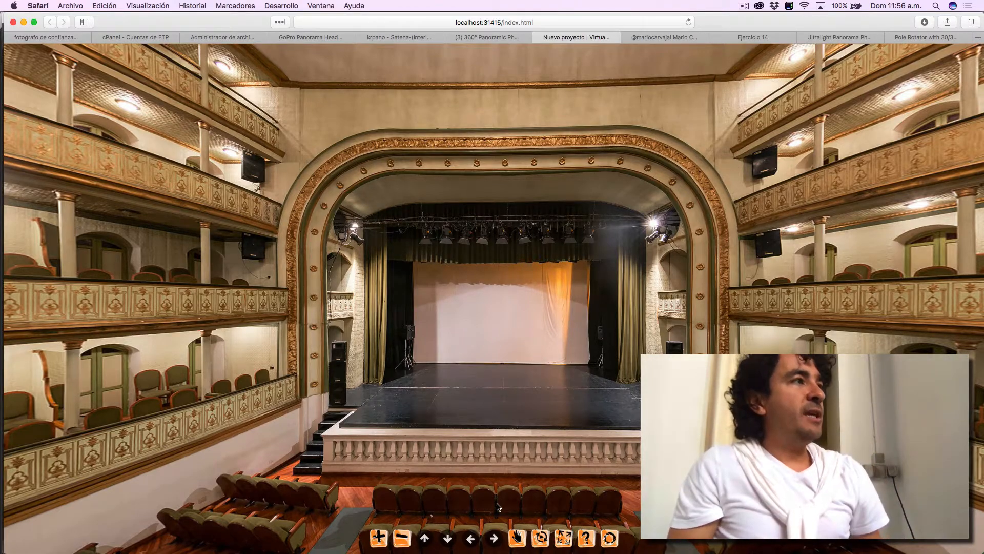
left_click_drag(440, 366, 491, 347)
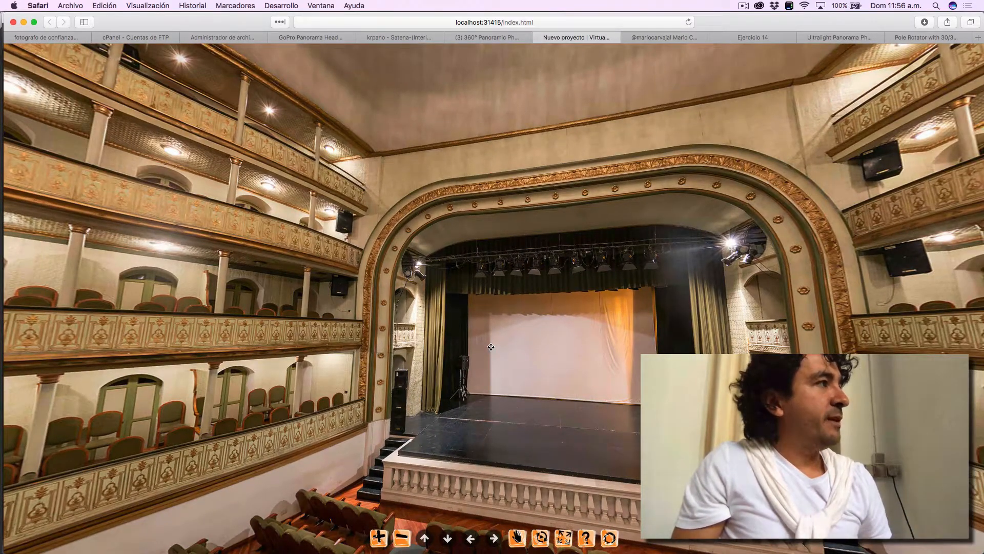
left_click(428, 538)
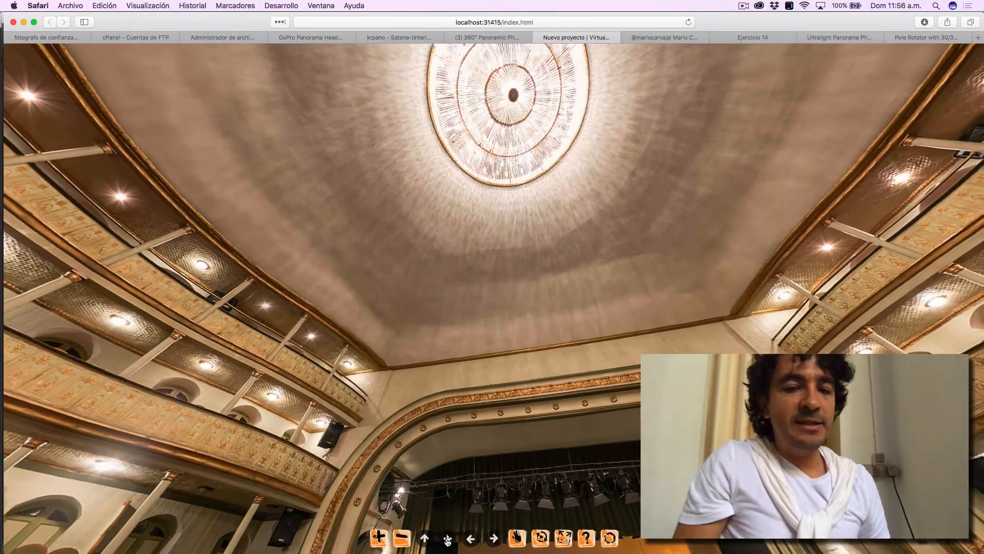
left_click(447, 539)
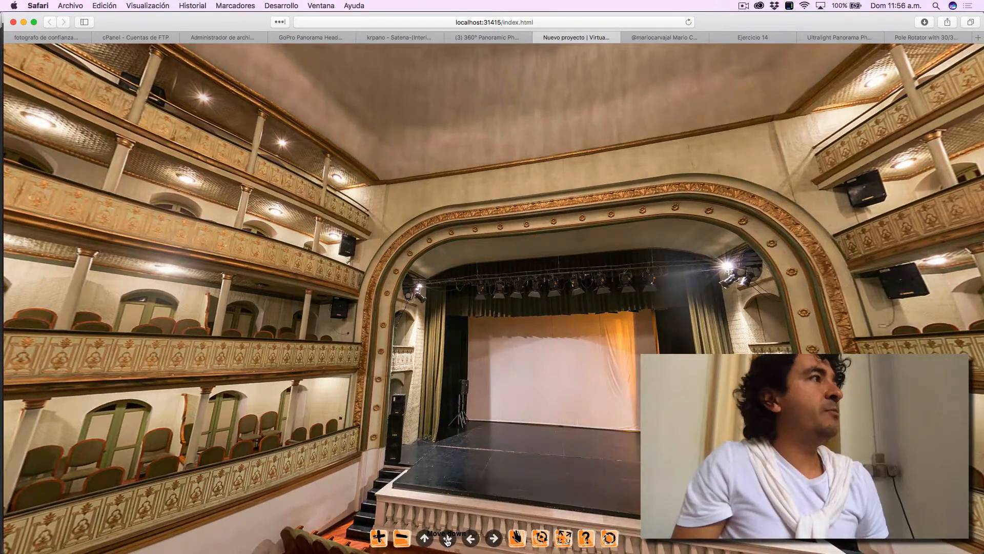
- Look around the theatre panorama towards the balconies and zoom in and out repeatedly to check the navigation
left_click_drag(472, 334, 412, 343)
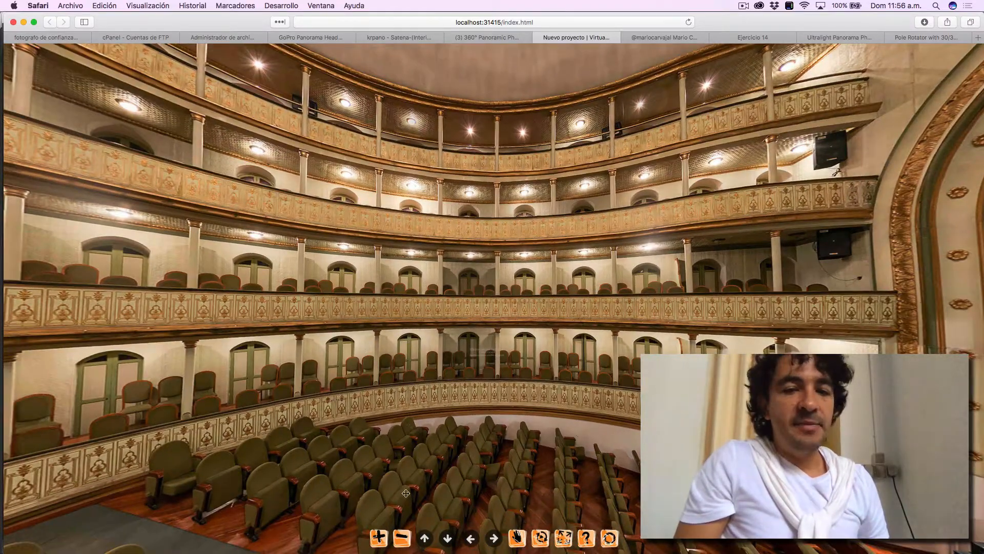
scroll(412, 380, "up", 3)
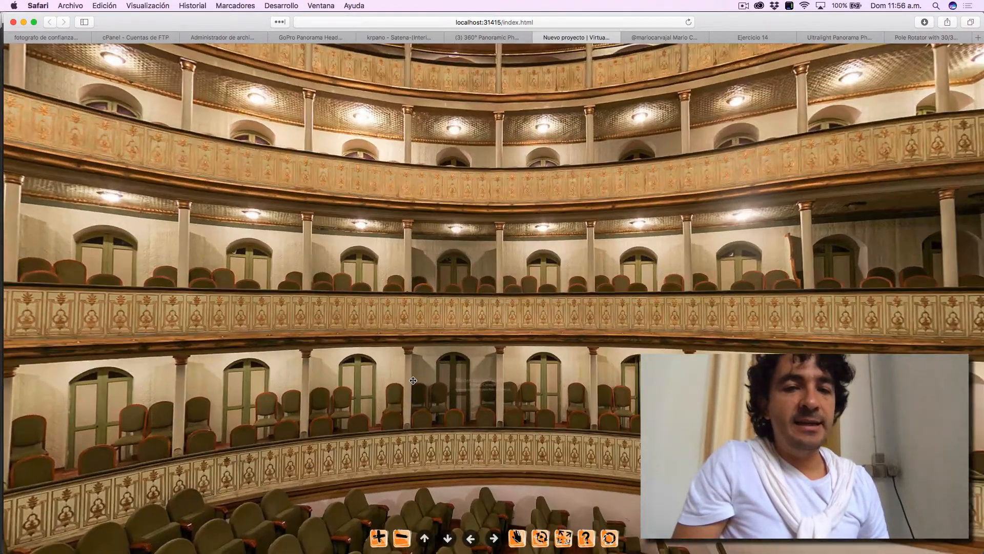
scroll(412, 380, "down", 3)
scroll(412, 380, "up", 3)
scroll(412, 379, "down", 3)
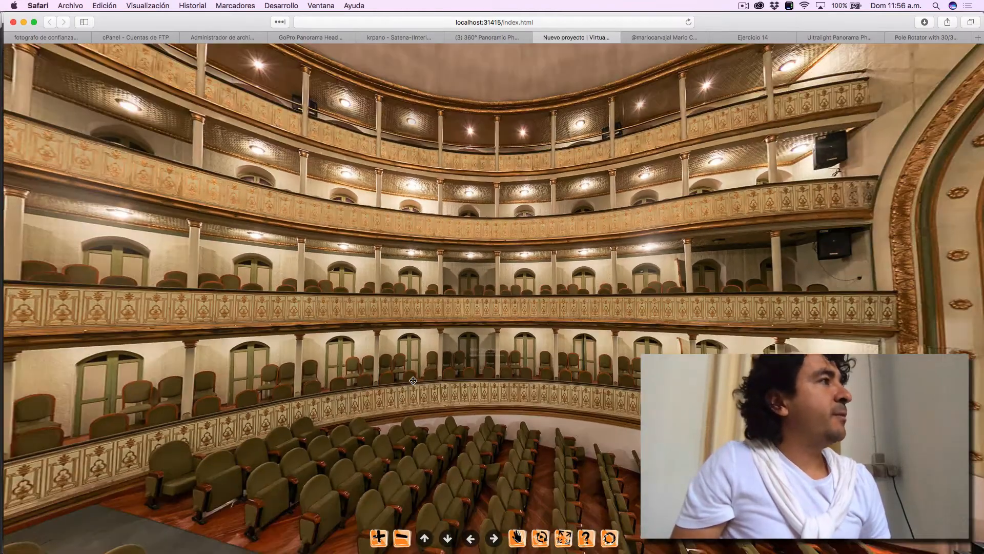
scroll(413, 380, "up", 3)
scroll(413, 379, "down", 3)
scroll(413, 380, "up", 3)
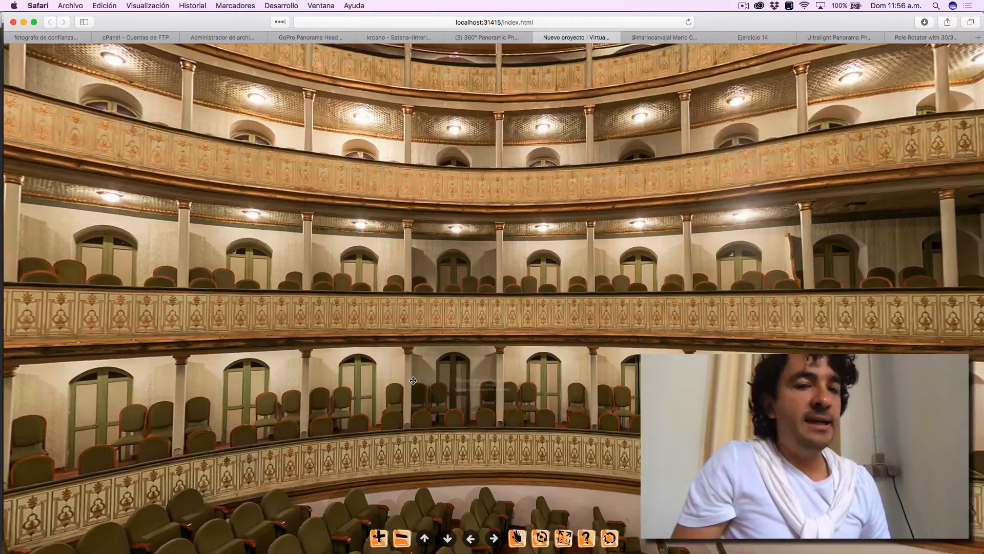
scroll(413, 380, "down", 3)
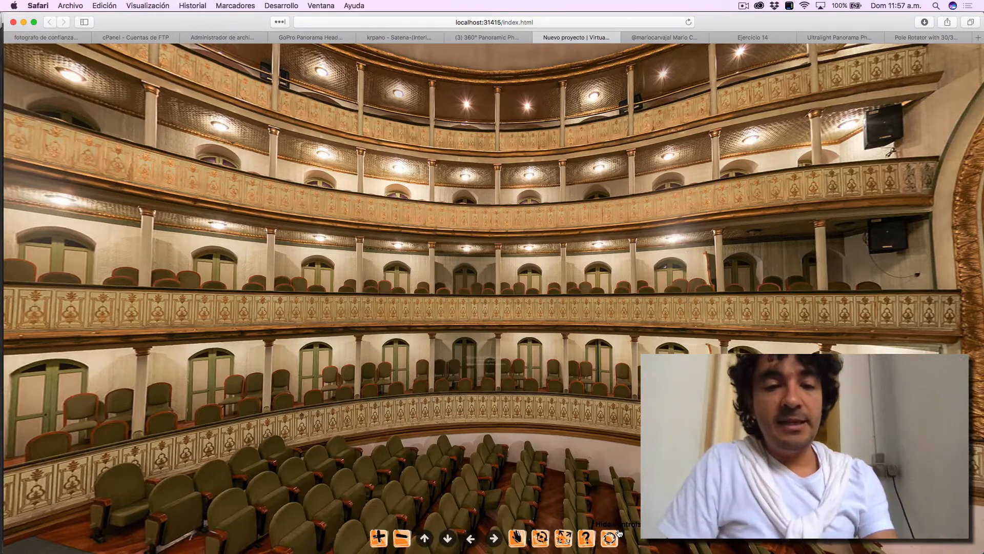
- Switch to Finder and open the _ORIGINALES PanoTour 2 personalizaciones folder inside BACKUP VIEJO on the LaCie drive
key("super+Tab")
key("super+Tab")
key("super+Tab")
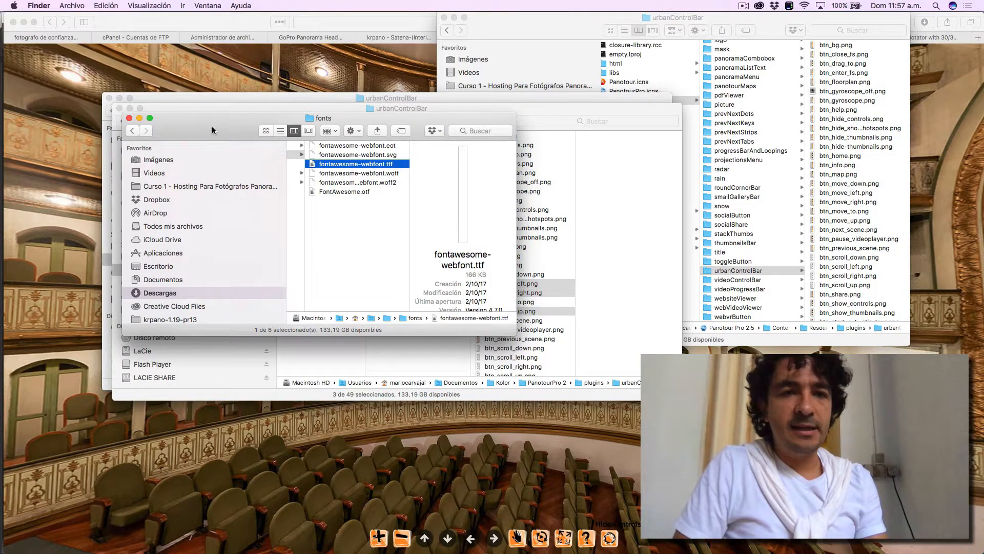
left_click_drag(212, 130, 626, 126)
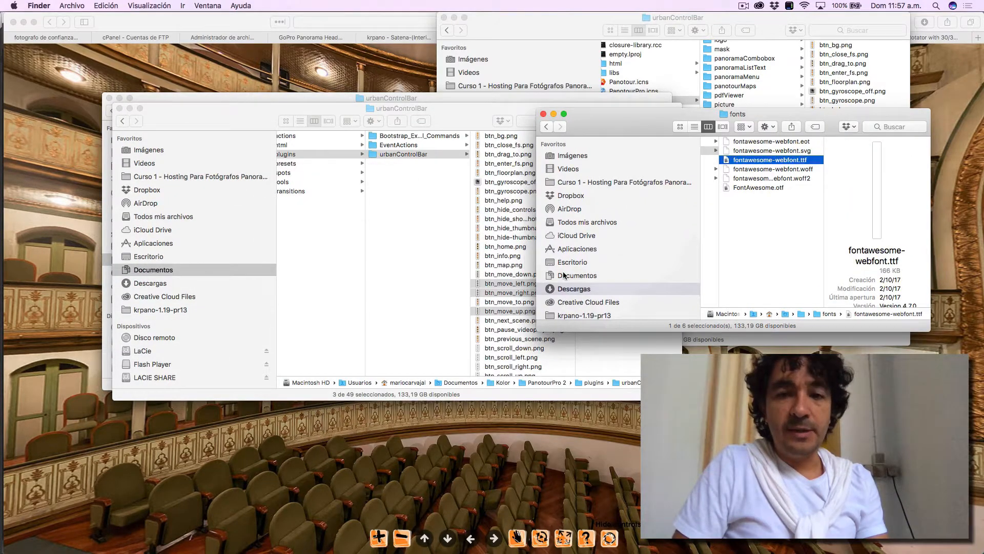
scroll(563, 275, "down", 5)
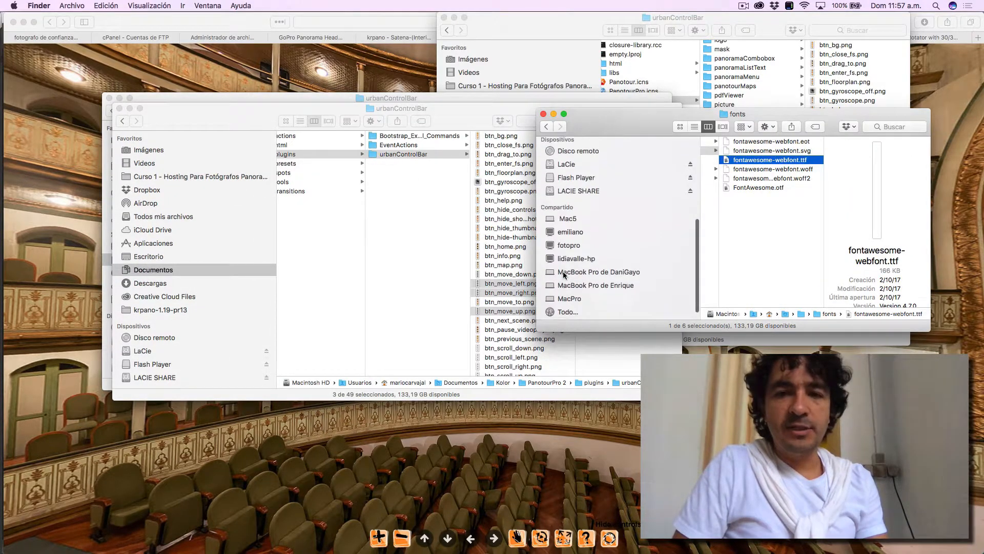
left_click(579, 160)
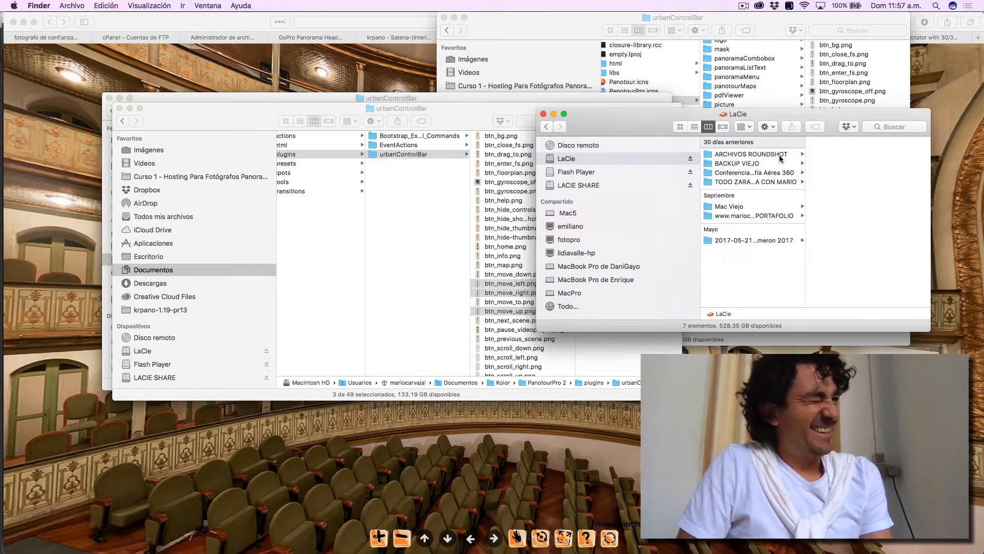
left_click(773, 164)
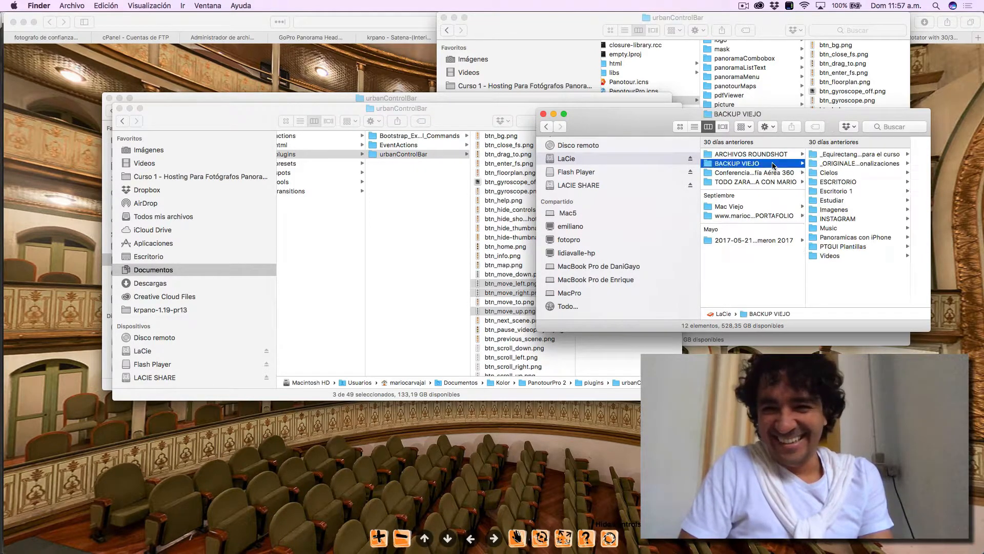
left_click(841, 164)
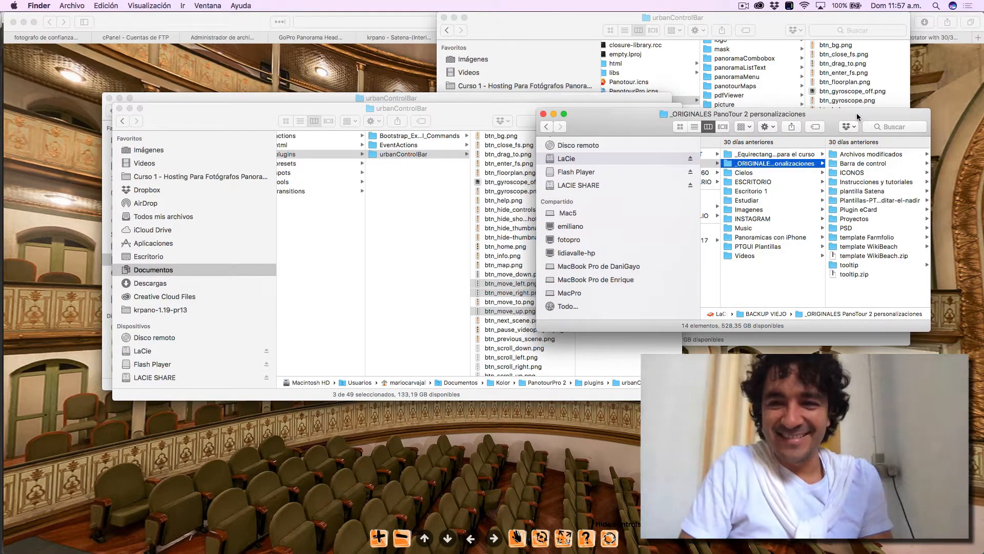
left_click_drag(856, 113, 607, 112)
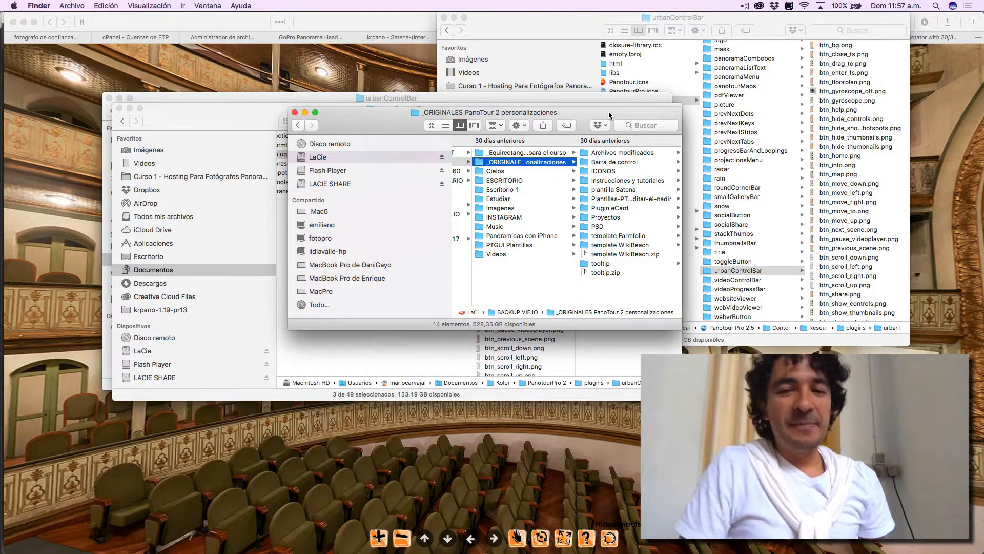
- Browse the PSD folder, previewing boton.psd, Botones discretos y bonitos.psd, farmfolio-boton-video.psd, frame_bg.psd and icono mapa.psd
left_click(598, 226)
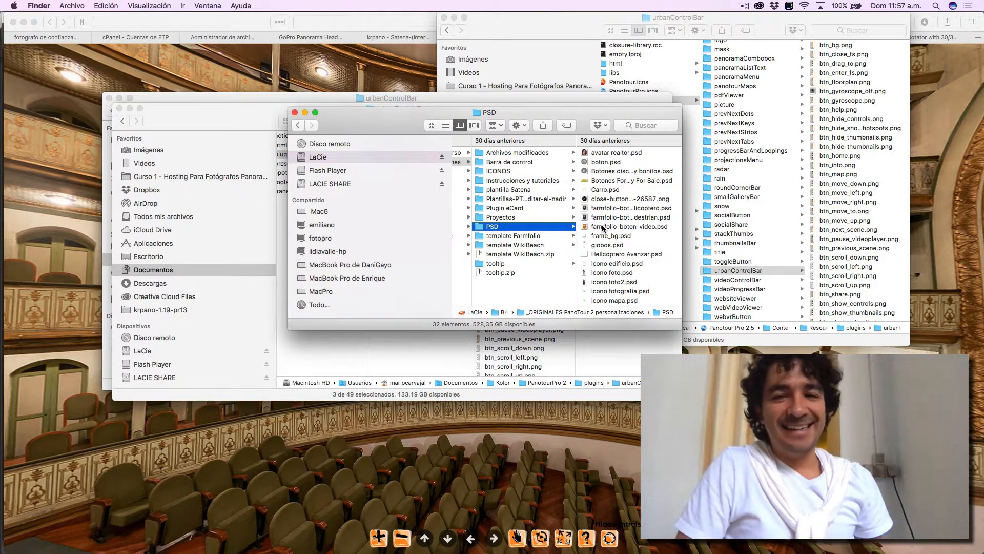
left_click(610, 163)
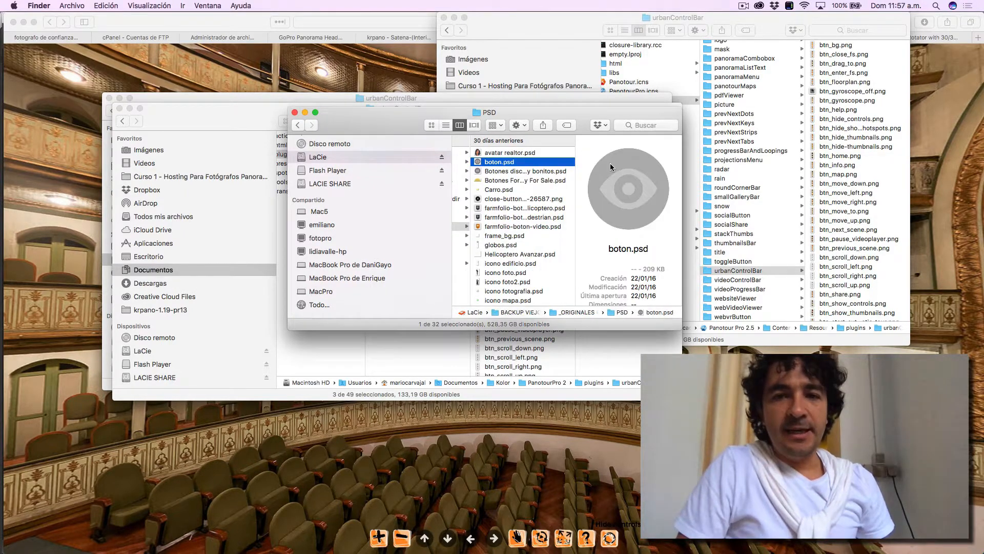
left_click(547, 172)
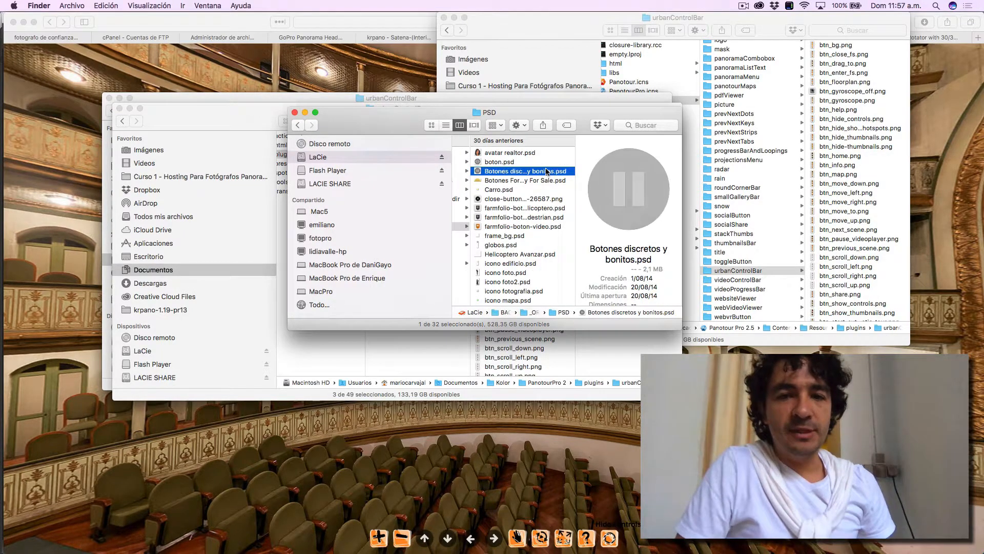
left_click(533, 207)
left_click(531, 227)
scroll(531, 226, "down", 1)
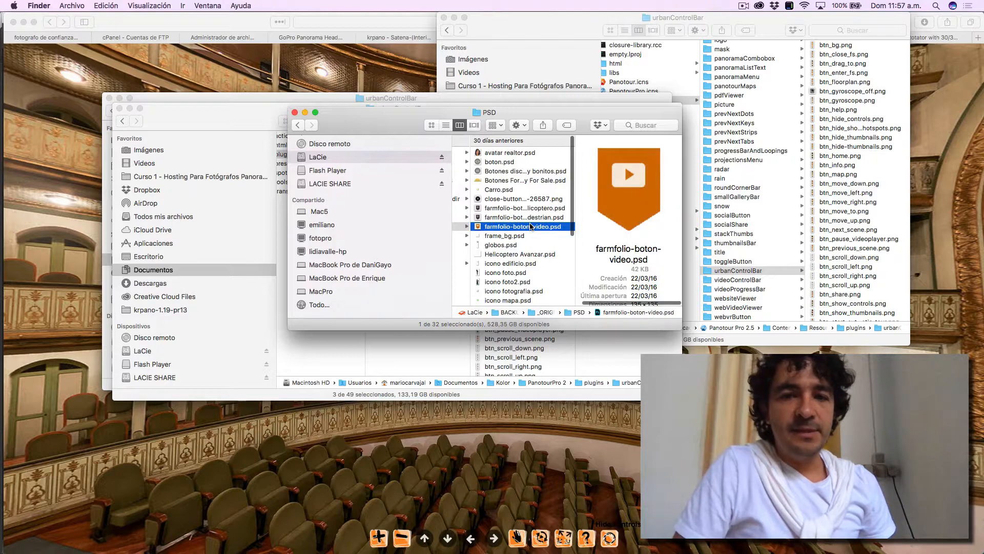
left_click(520, 230)
scroll(521, 230, "down", 3)
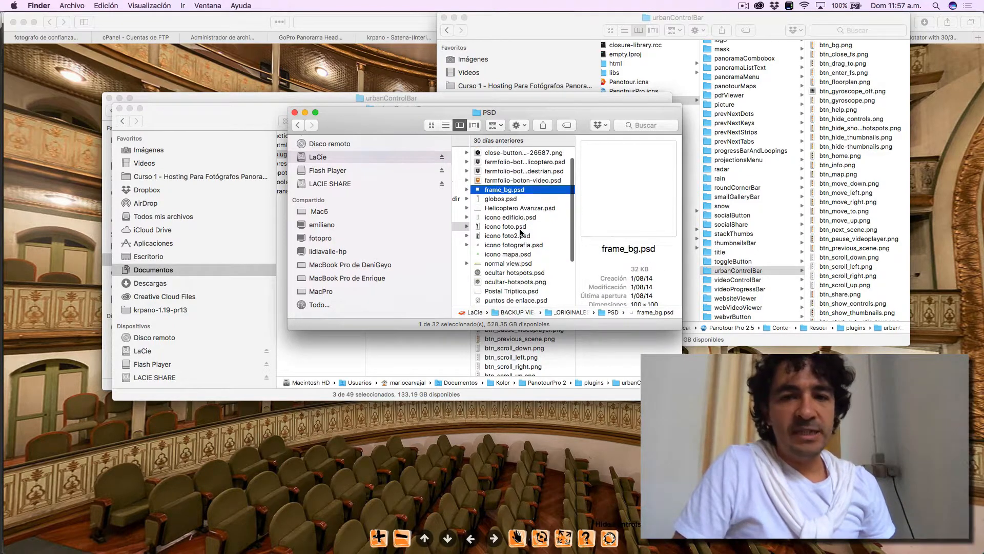
left_click(521, 227)
left_click(520, 254)
scroll(521, 255, "down", 5)
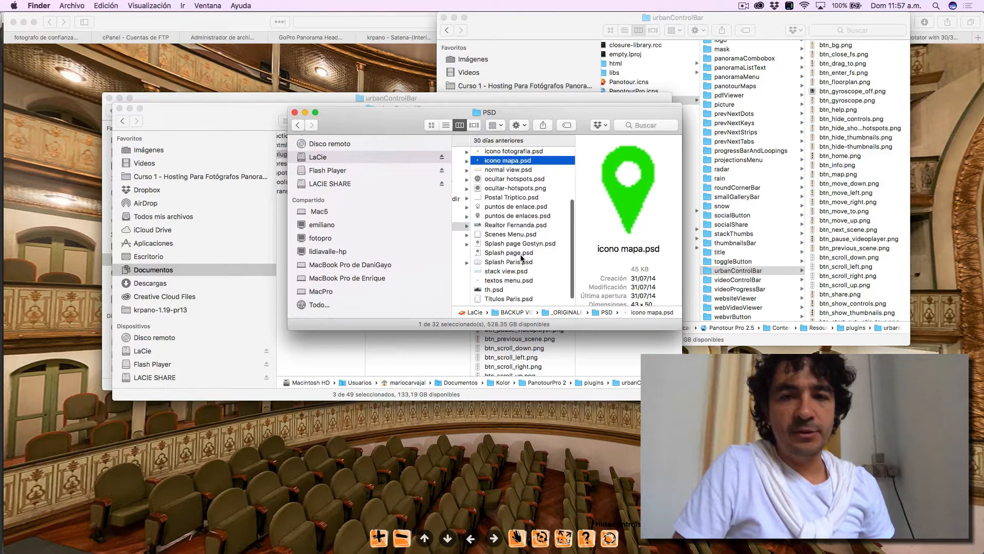
- Preview the Splash page.psd design at a larger size with Quick Look and close the preview
left_click(522, 256)
scroll(521, 258, "left", 8)
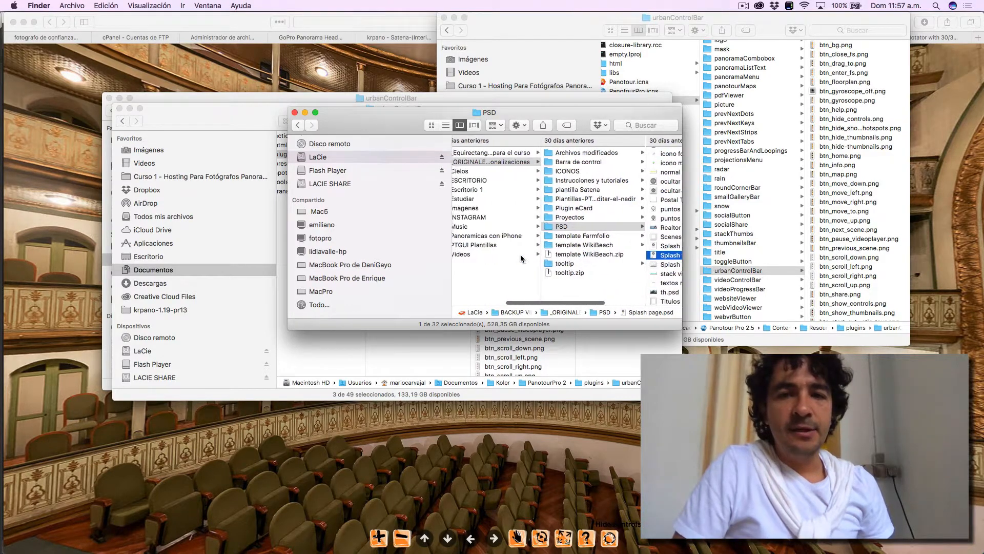
scroll(522, 258, "right", 6)
key("space")
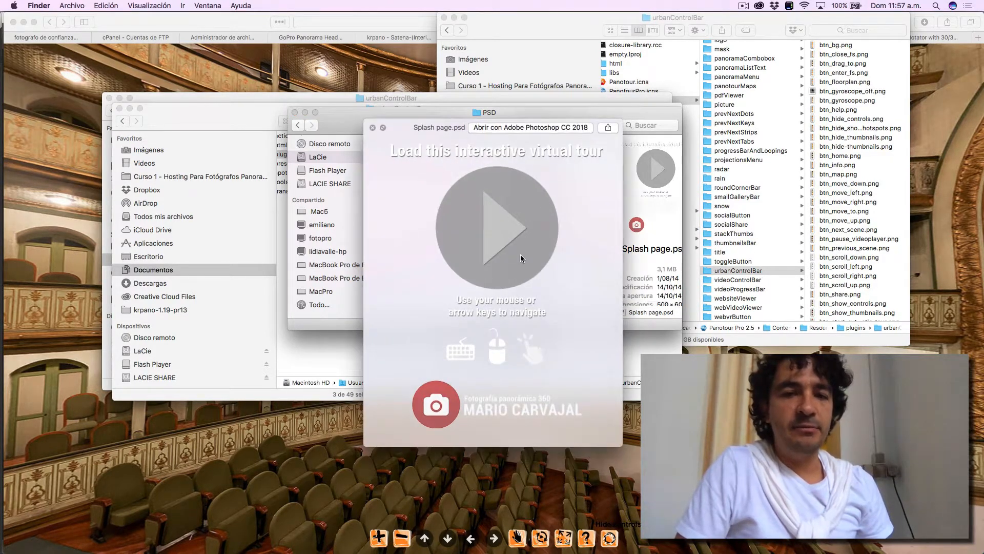
key("space")
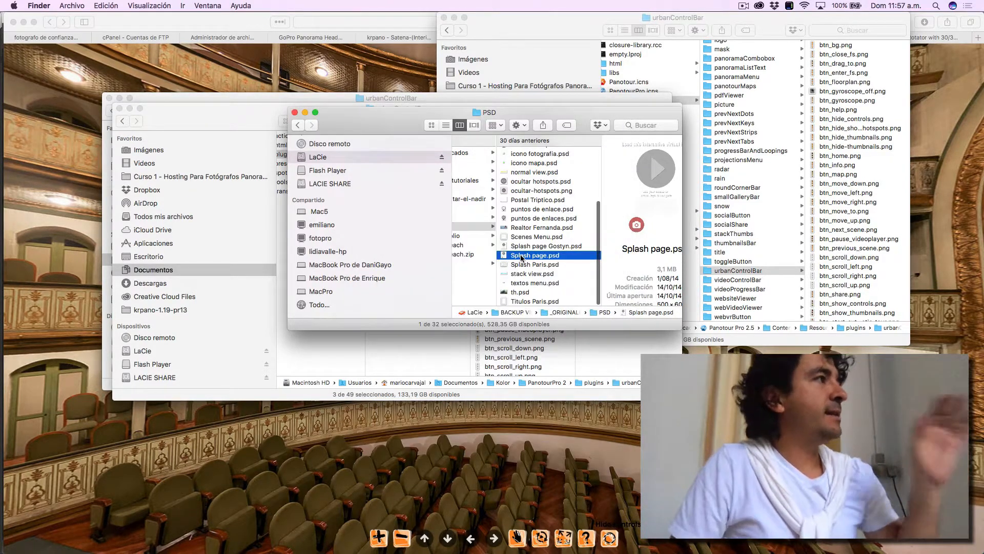
- Go back to the customisations folder and look inside the Proyectos and template Farmfolio folders
scroll(512, 246, "left", 3)
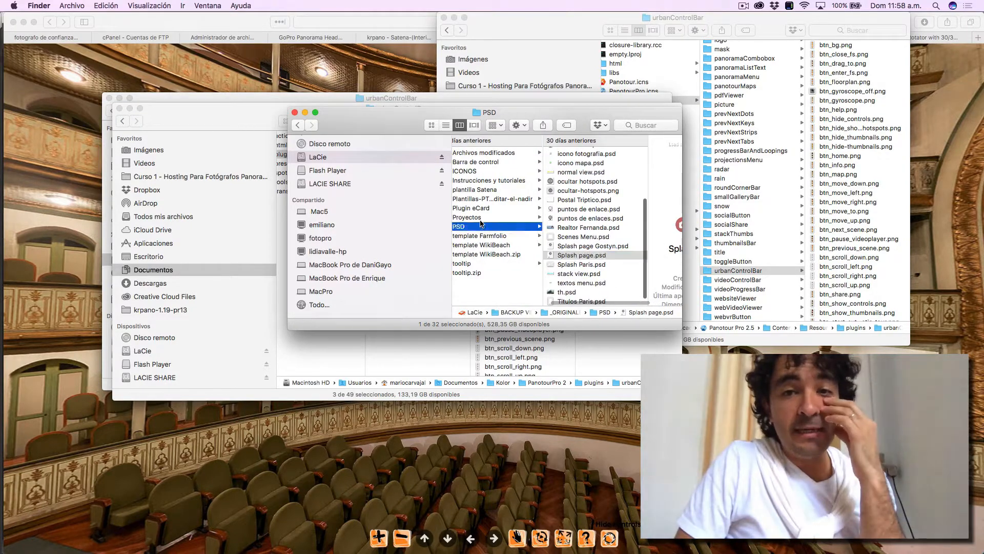
left_click(481, 218)
left_click(497, 237)
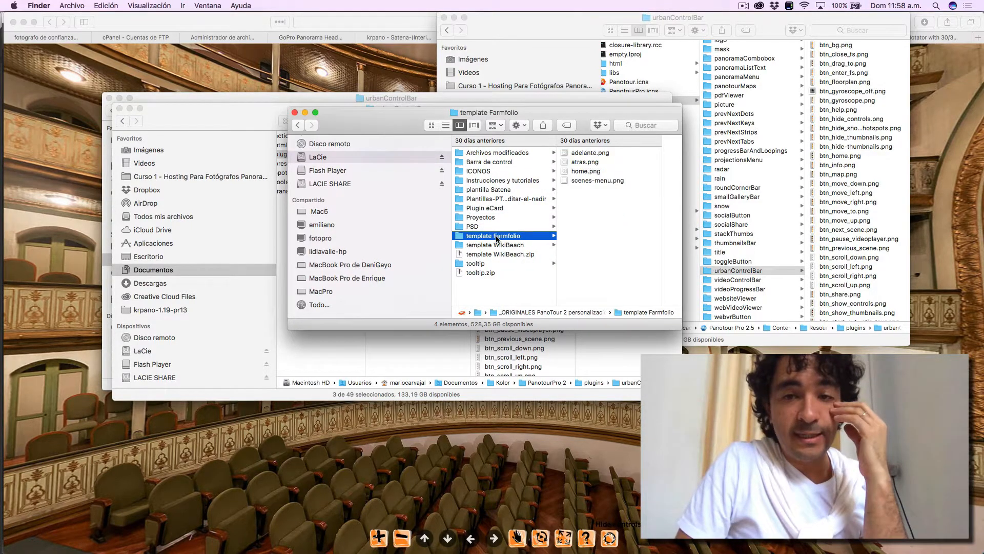
- Preview the atras.png arrow button in the template Farmfolio folder
left_click(577, 162)
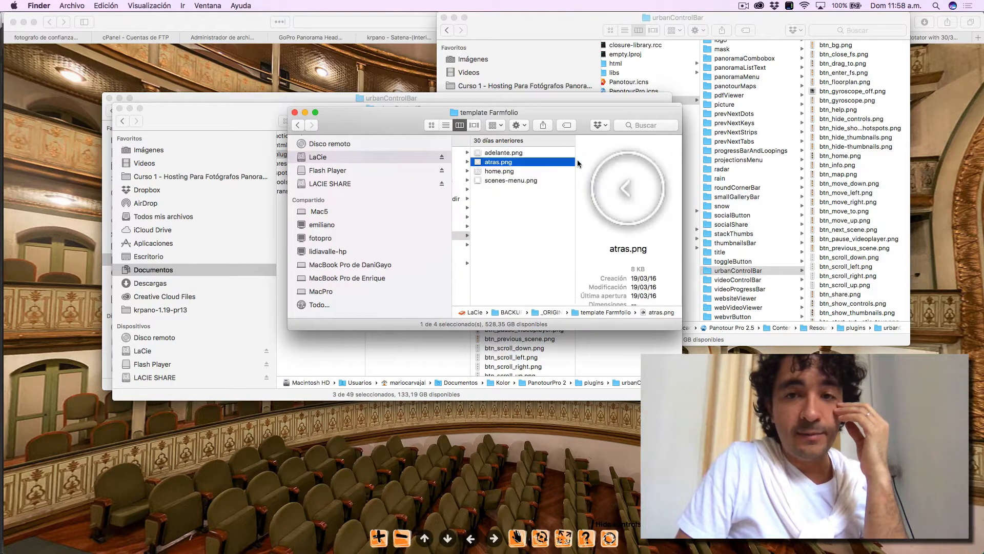
key("space")
key("space")
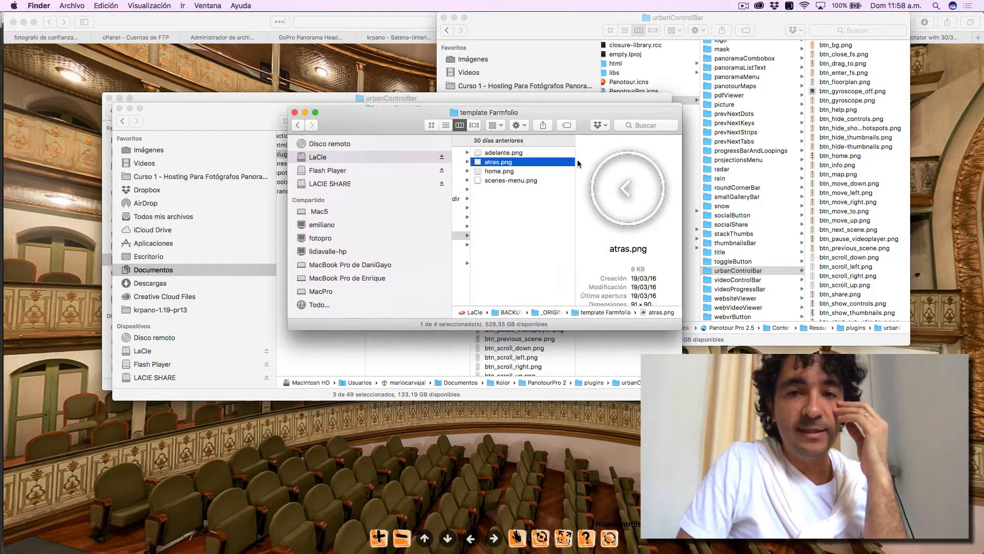
- Open the template WikiBeach folder and preview wb-arrow-hide.png at a larger size with Quick Look
scroll(577, 159, "left", 5)
scroll(656, 250, "right", 5)
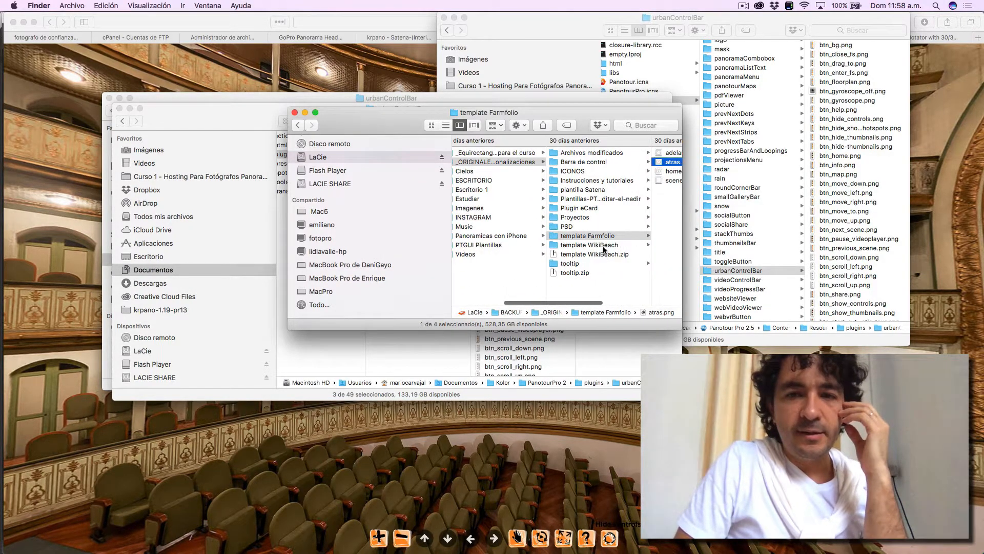
left_click(604, 246)
left_click(610, 244)
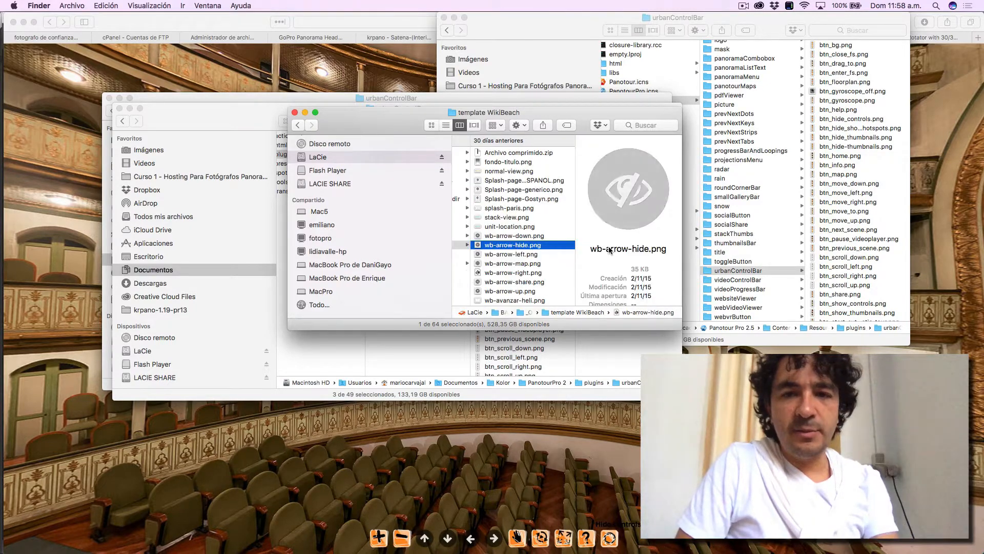
key("space")
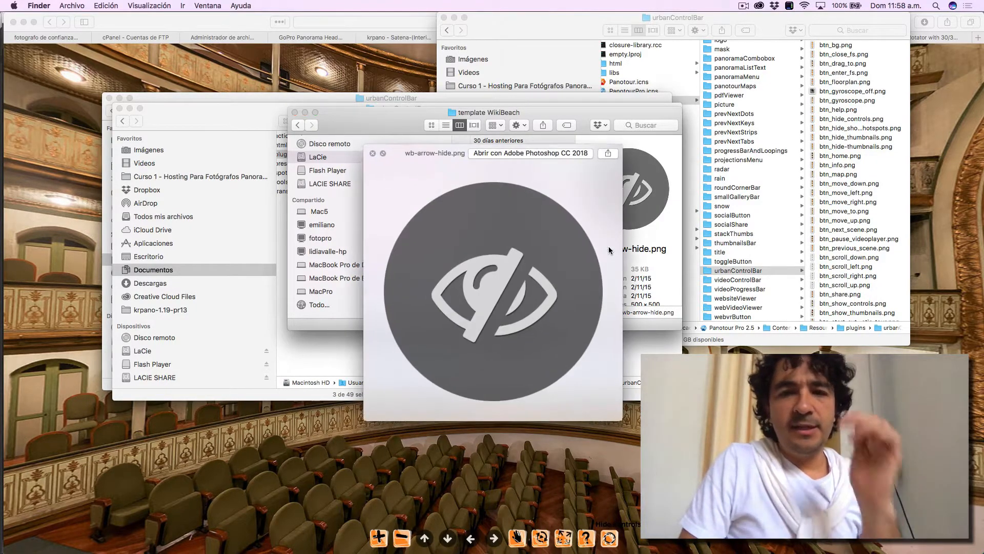
- Browse the enlarged WikiBeach button previews from wb-arrow-left.png through the map and share icons to wb-avanzar-peaton.png
key("Down")
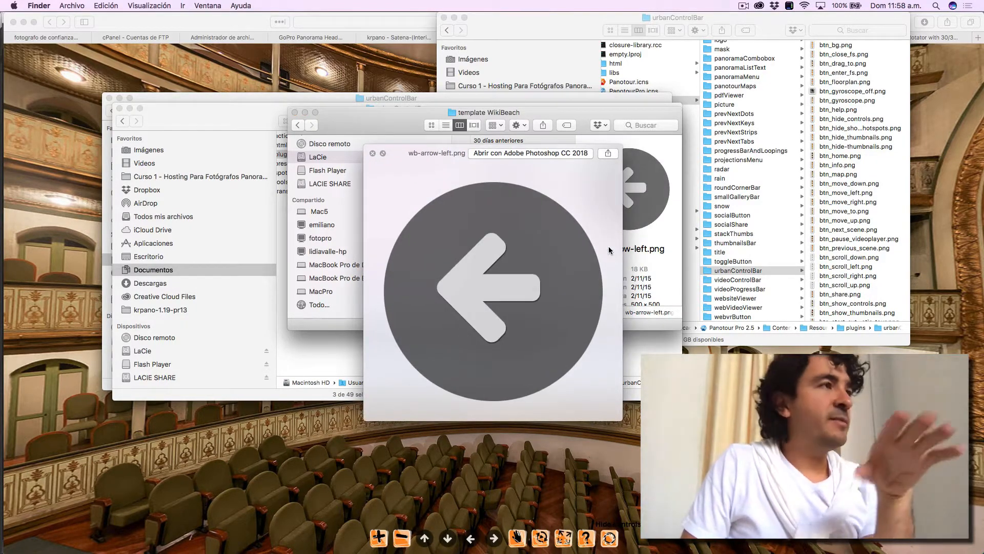
key("Down")
key("Down")
key("Down")
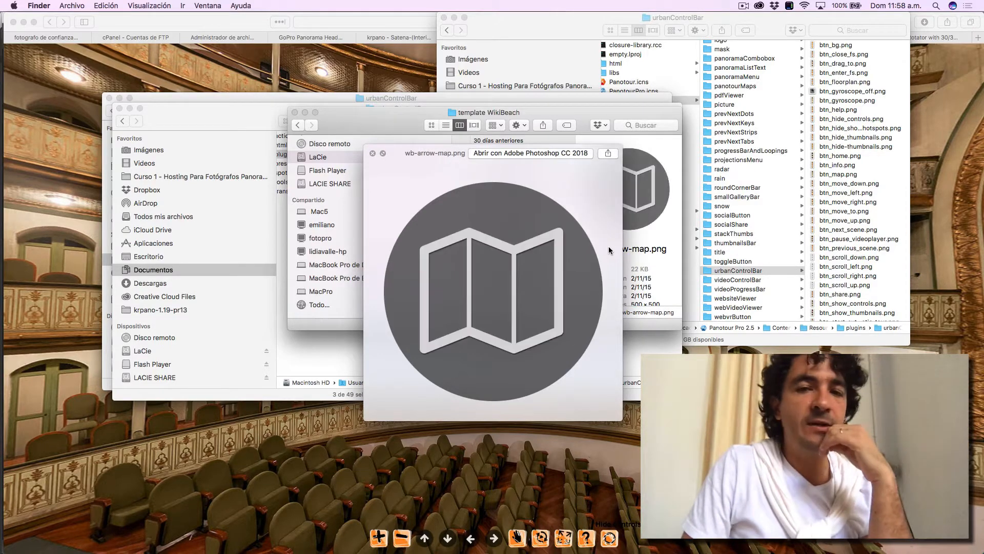
key("Up")
key("Down")
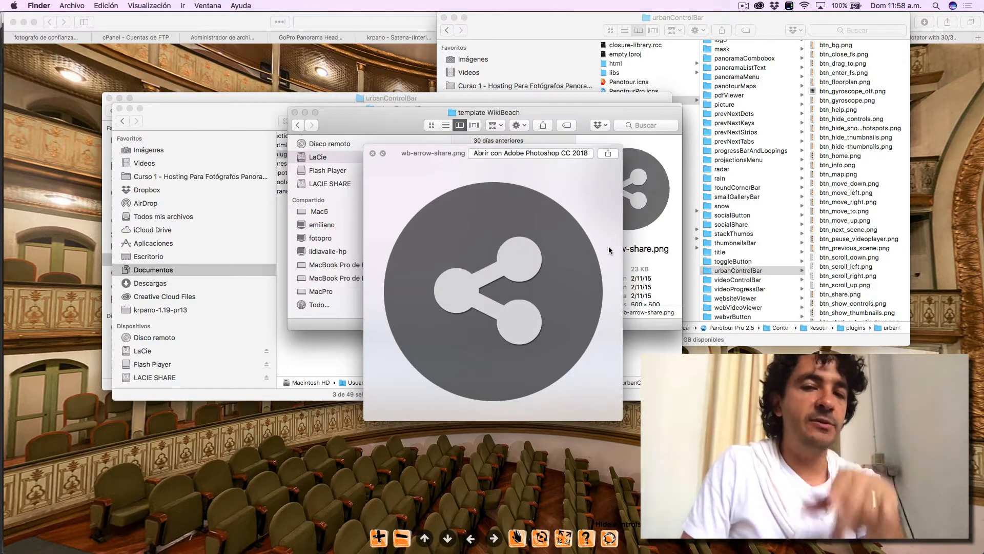
key("Down")
key("Down")
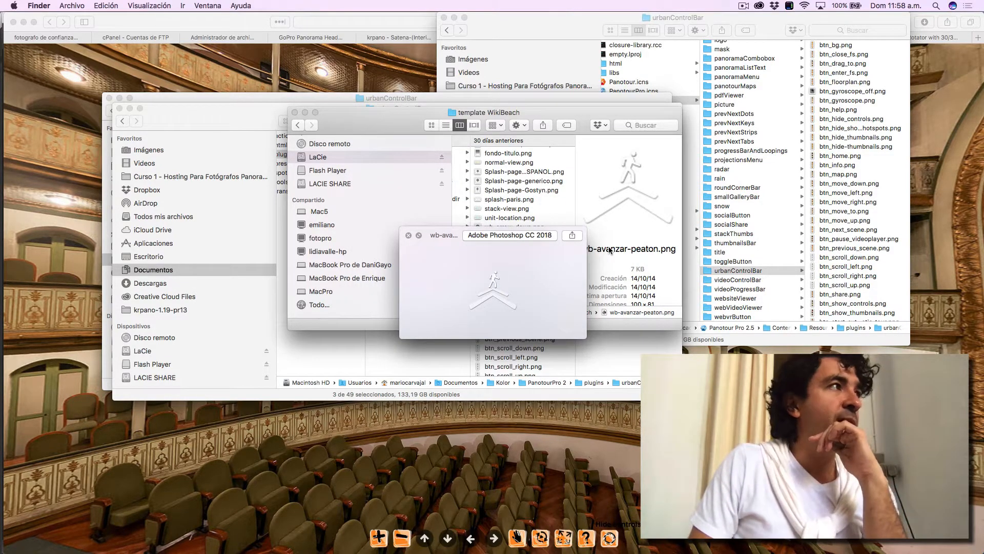
- Continue through the WikiBeach icon previews from wb-calle.png to wb-details.png, including wb-casa.png, wb-collapse.png and wb-cursor.png, and close the preview
key("Down")
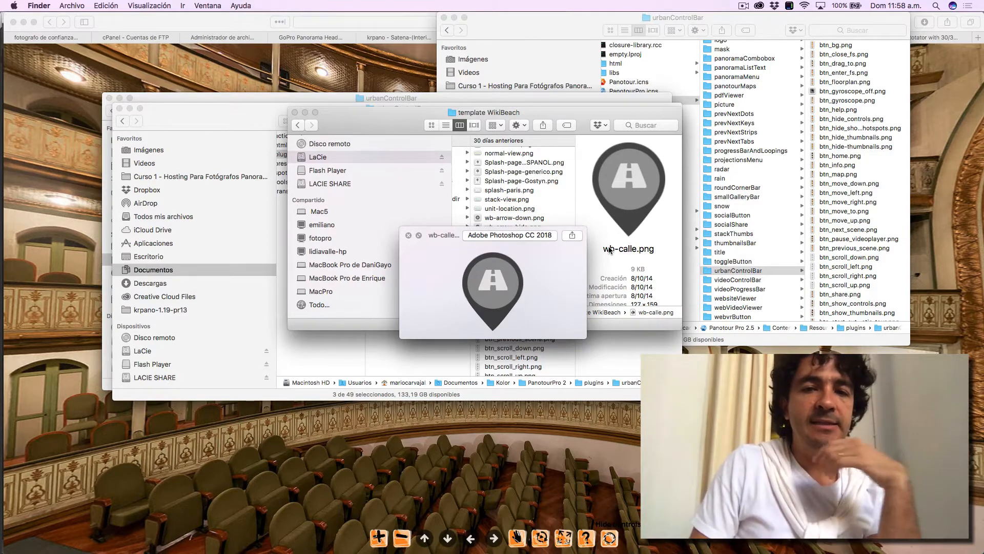
key("Down")
key("Down")
key("Down")
key("Up")
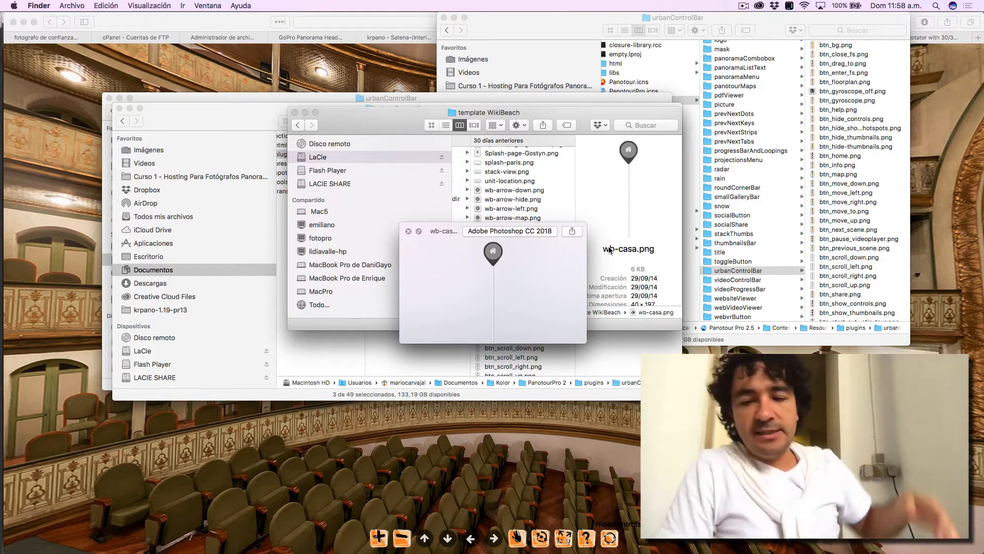
key("Down")
key("Down")
key("Down")
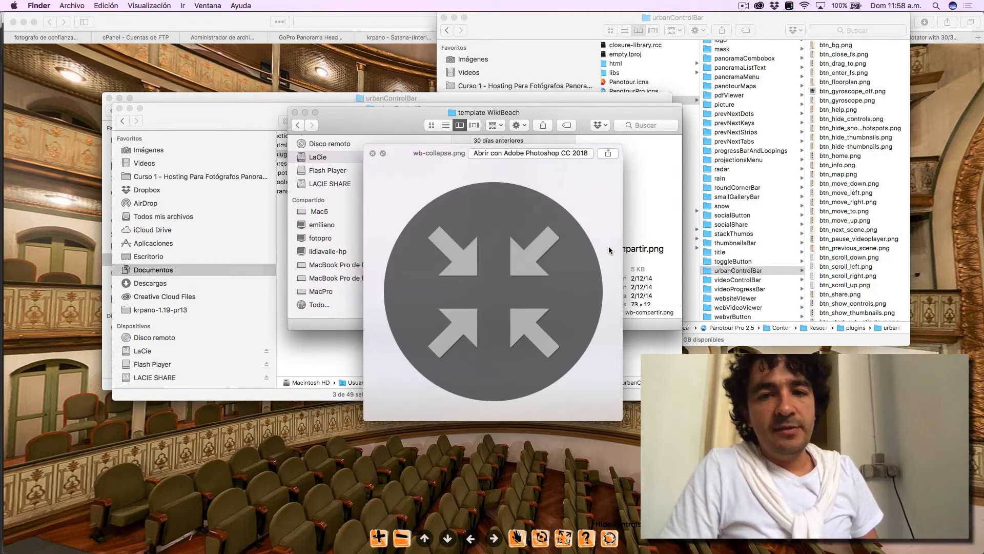
key("Down")
key("Down")
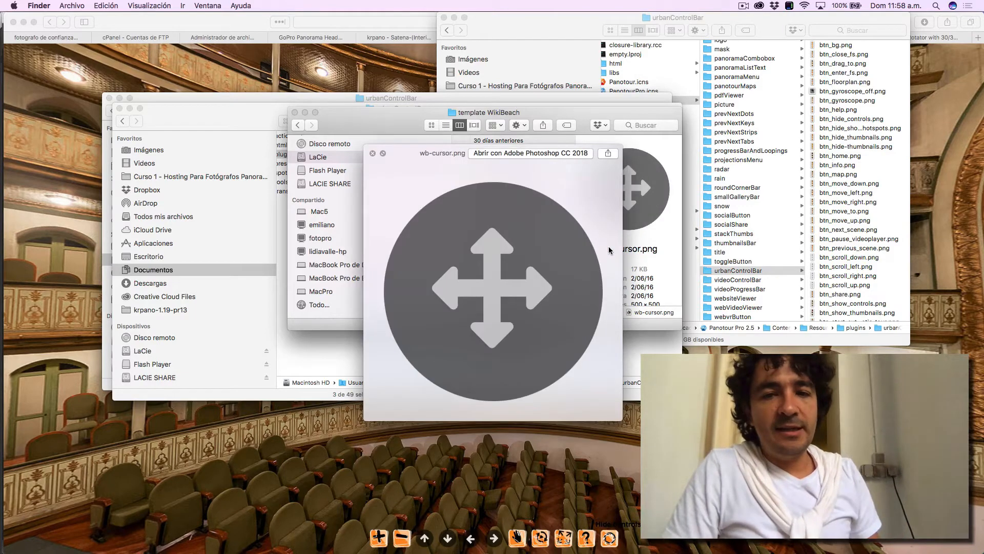
key("Down")
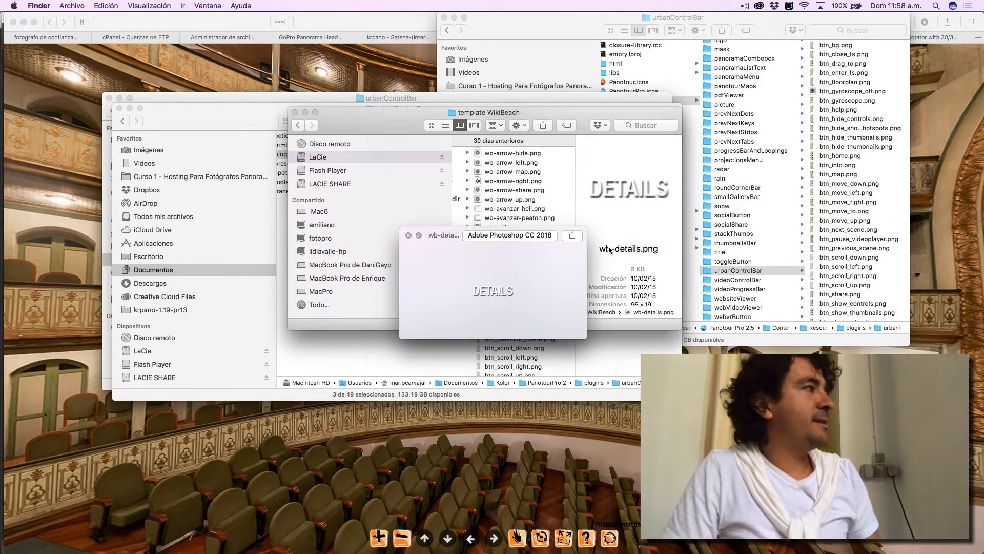
key("space")
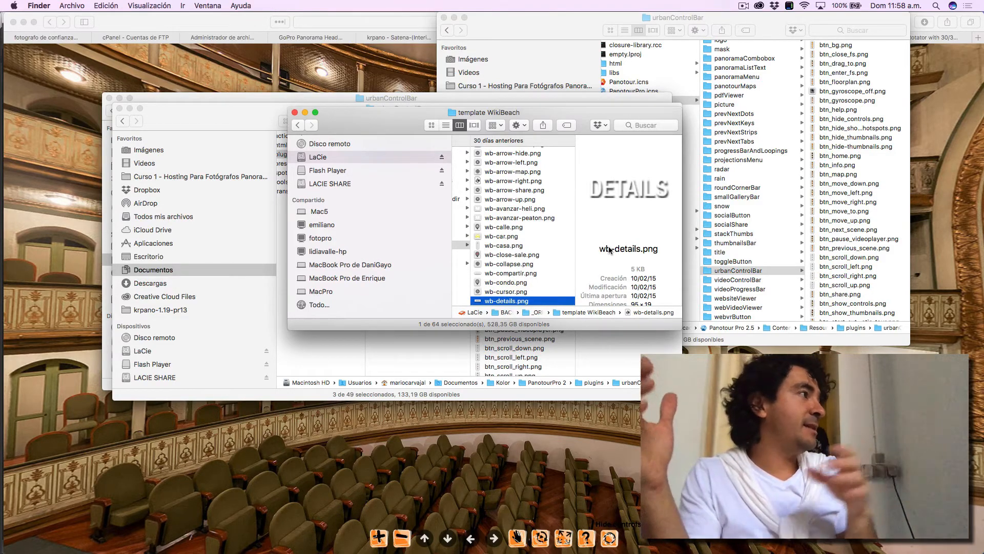
- Switch to Safari to return to the virtual tour preview
key("super+Tab")
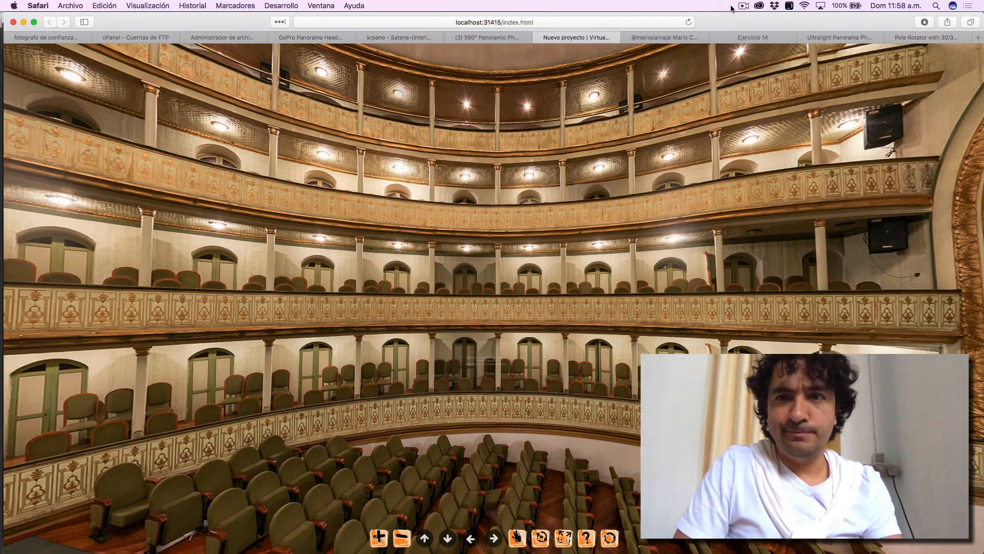
left_click(742, 6)
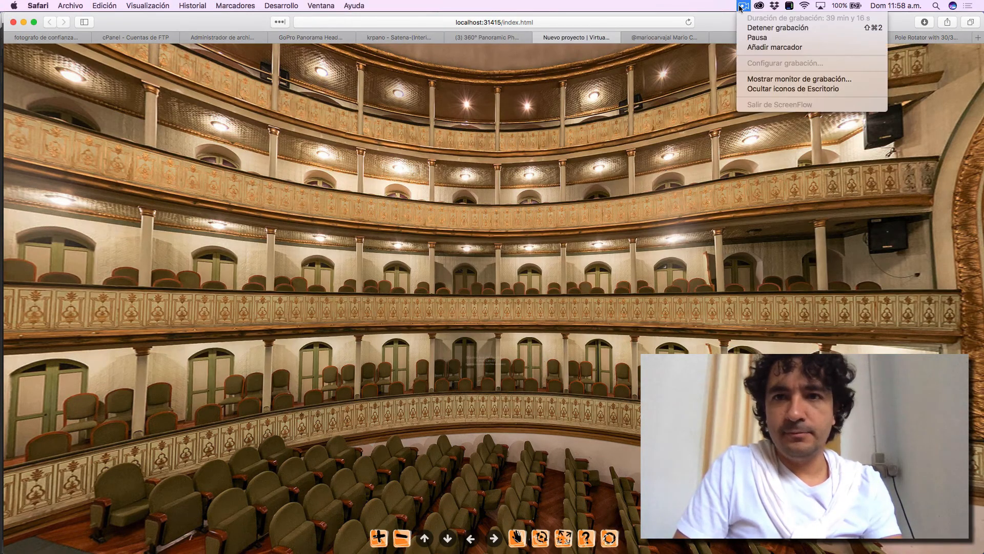